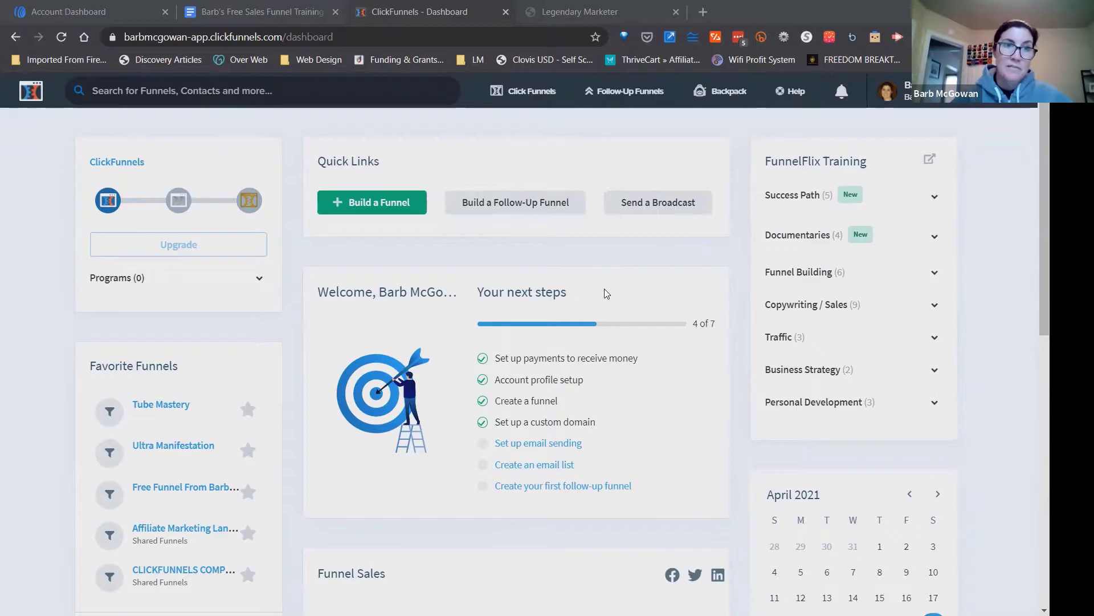
# Start building a new funnel with the Collect Emails goal from the Funnels list.
pyautogui.moveTo(530, 94)
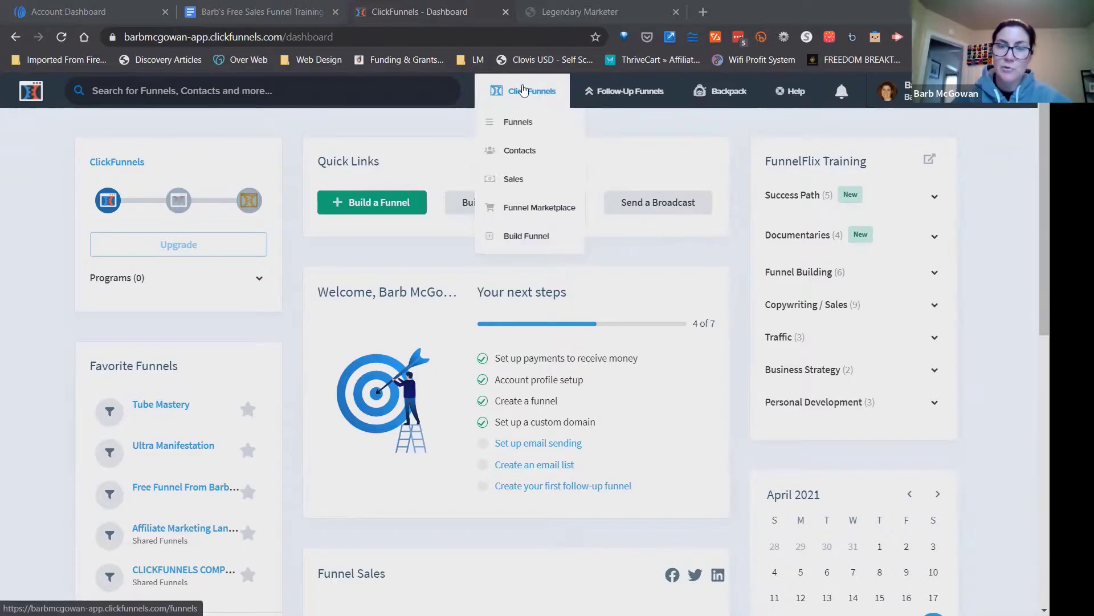
pyautogui.click(522, 122)
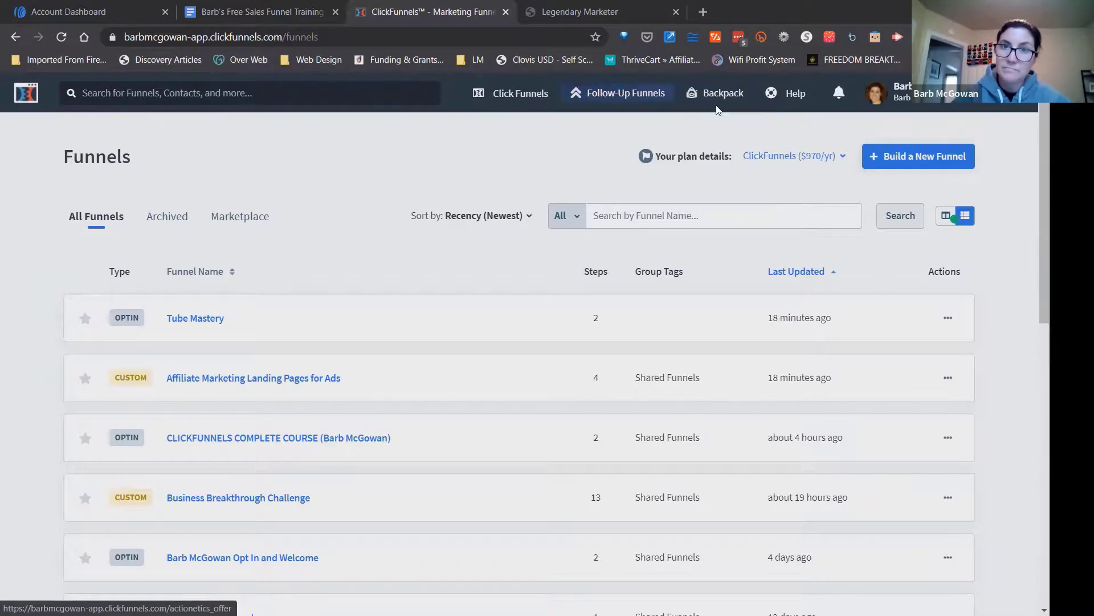
pyautogui.click(916, 159)
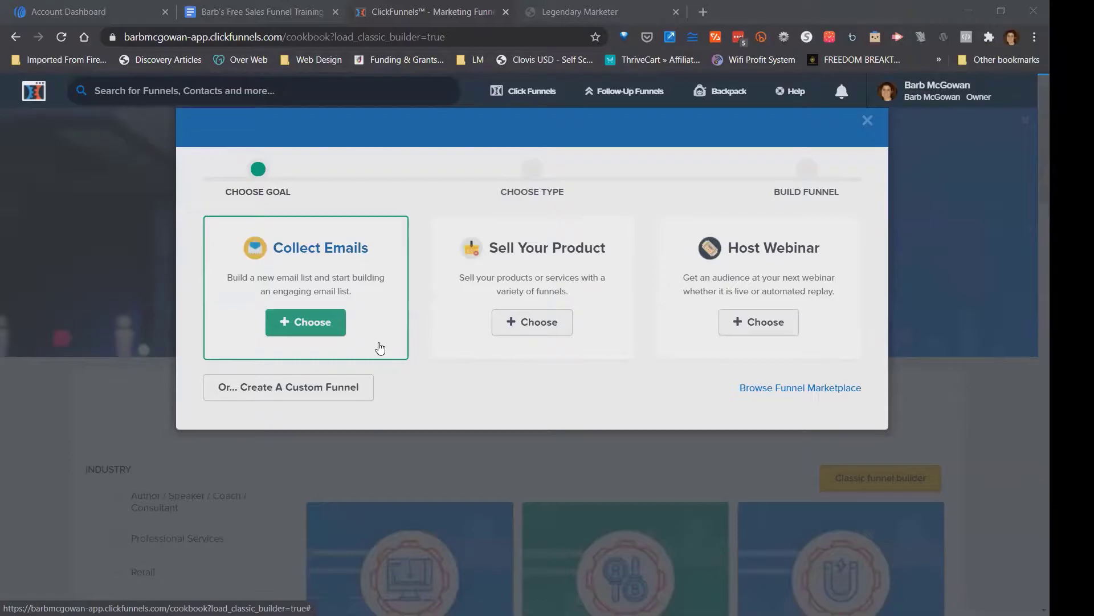
pyautogui.click(304, 322)
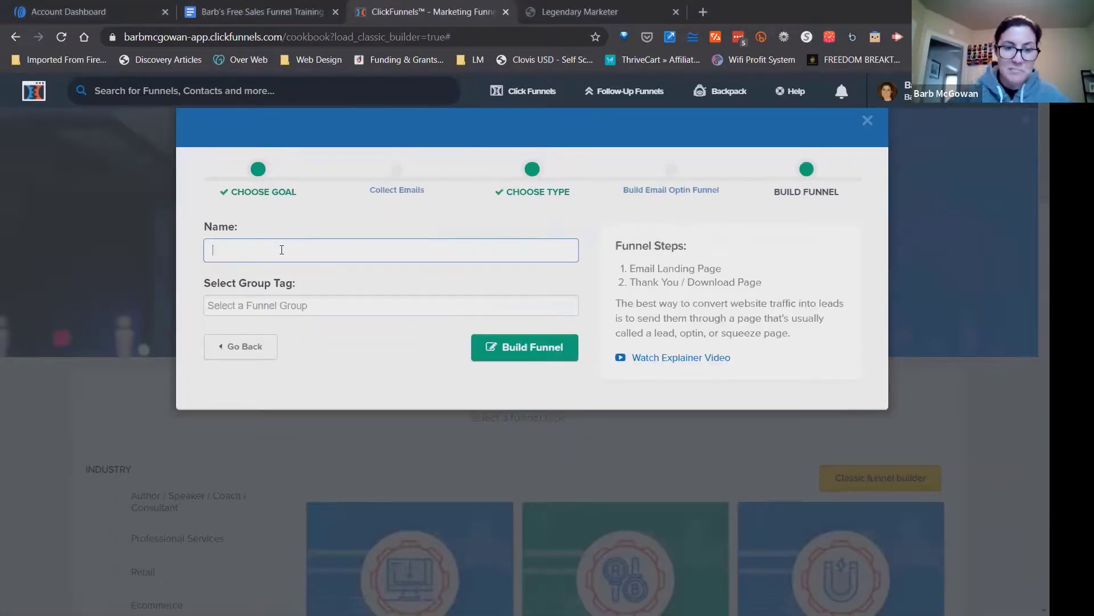
# Name the email optin funnel "custom keto diet" and build it.
pyautogui.write('custom keto')
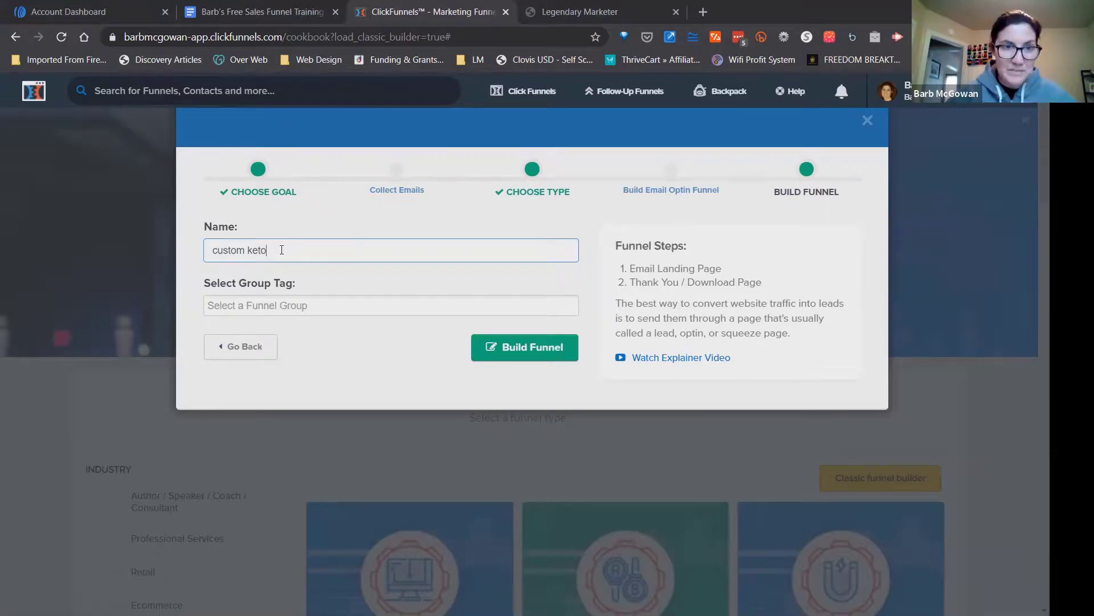
pyautogui.write('diet')
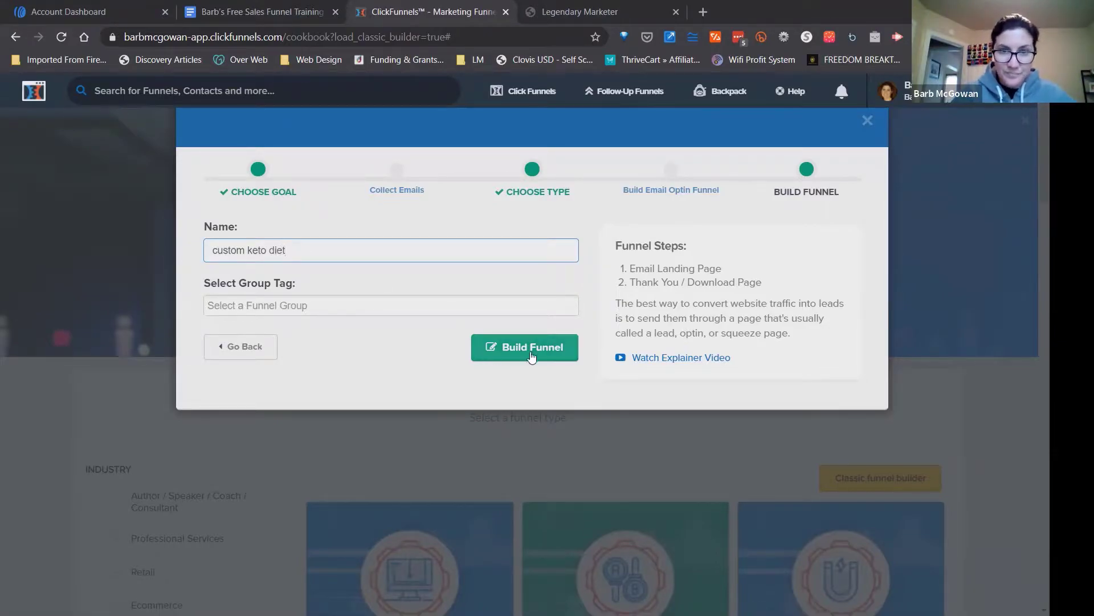
pyautogui.click(533, 350)
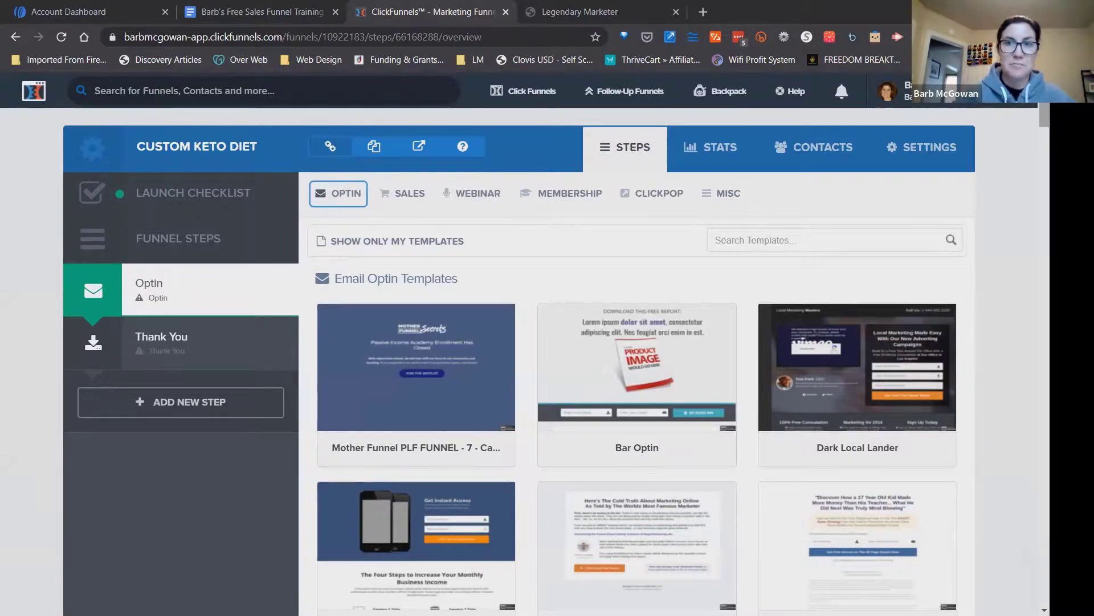
# Apply the Super Clean Optin template to the funnel's Optin step.
pyautogui.scroll(-15, 636, 342)
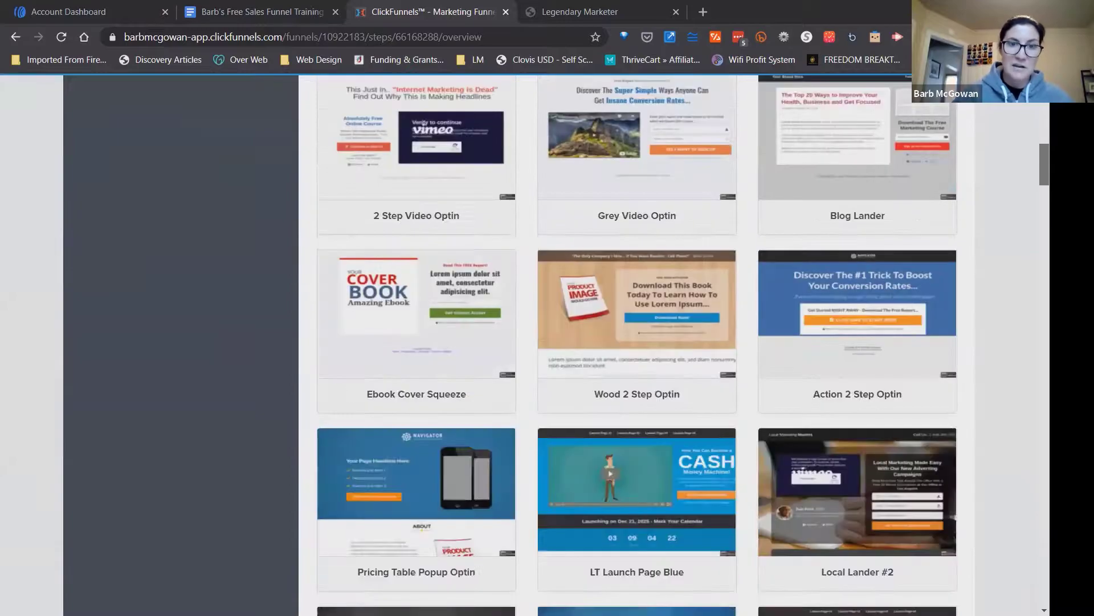
pyautogui.scroll(-10, 637, 342)
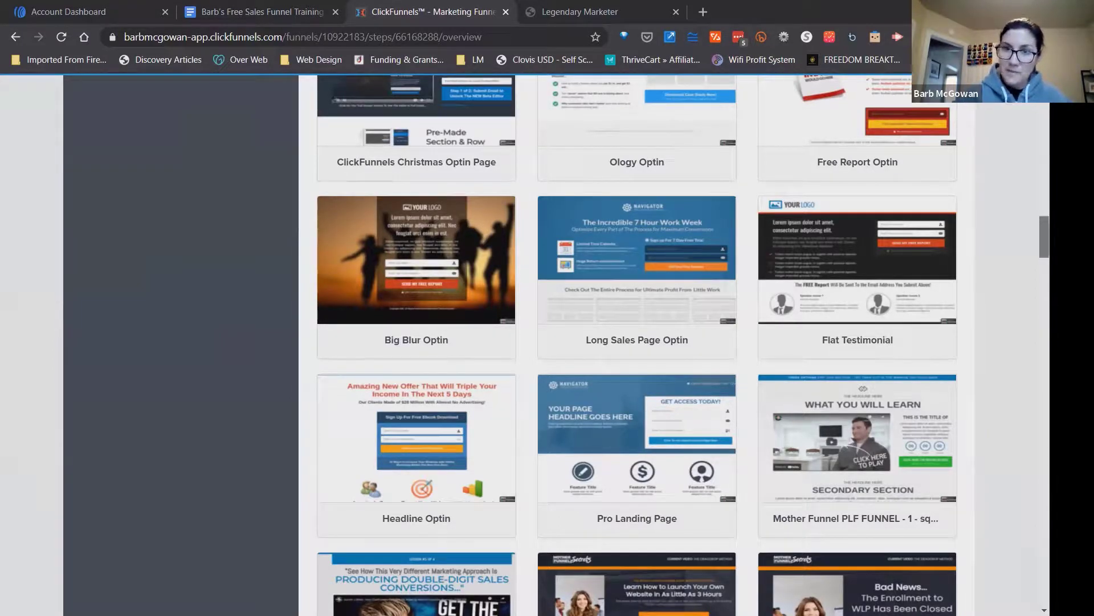
pyautogui.scroll(-5, 637, 342)
pyautogui.scroll(-10, 637, 342)
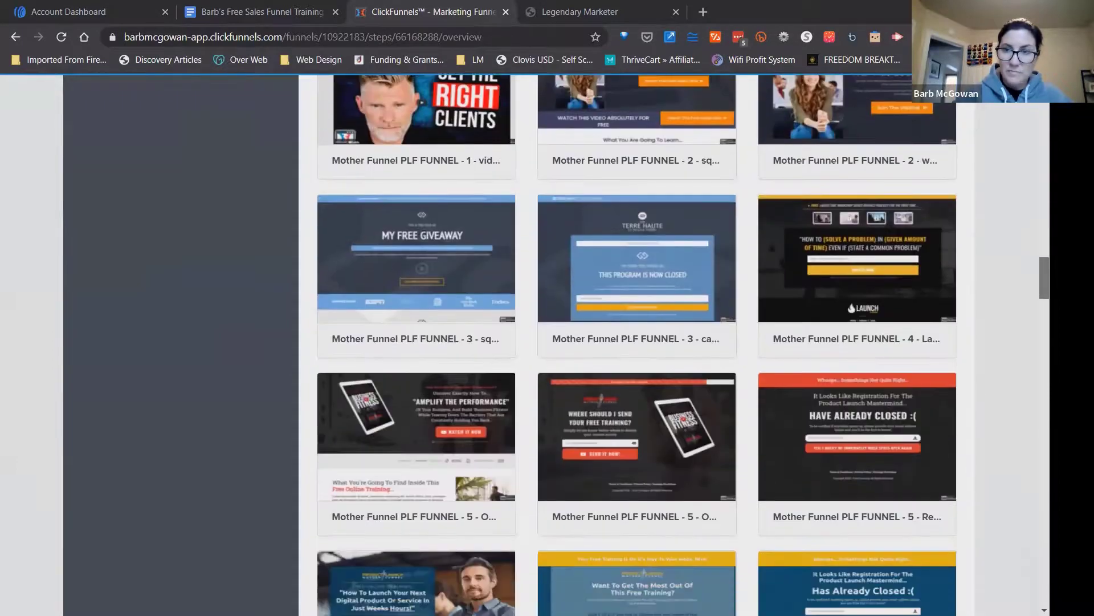
pyautogui.scroll(-8, 637, 342)
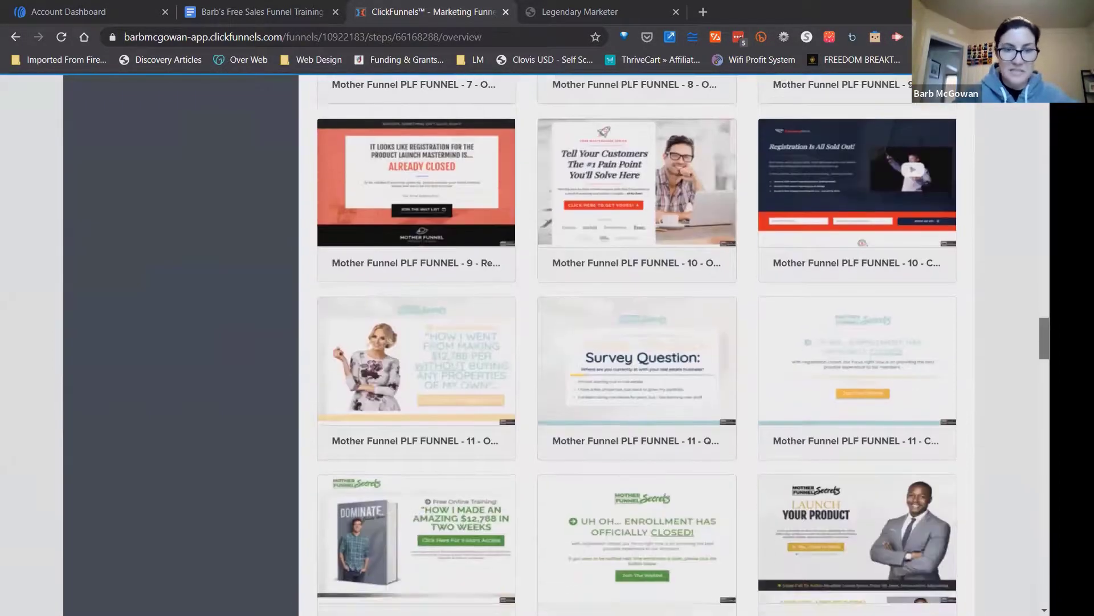
pyautogui.scroll(-15, 637, 342)
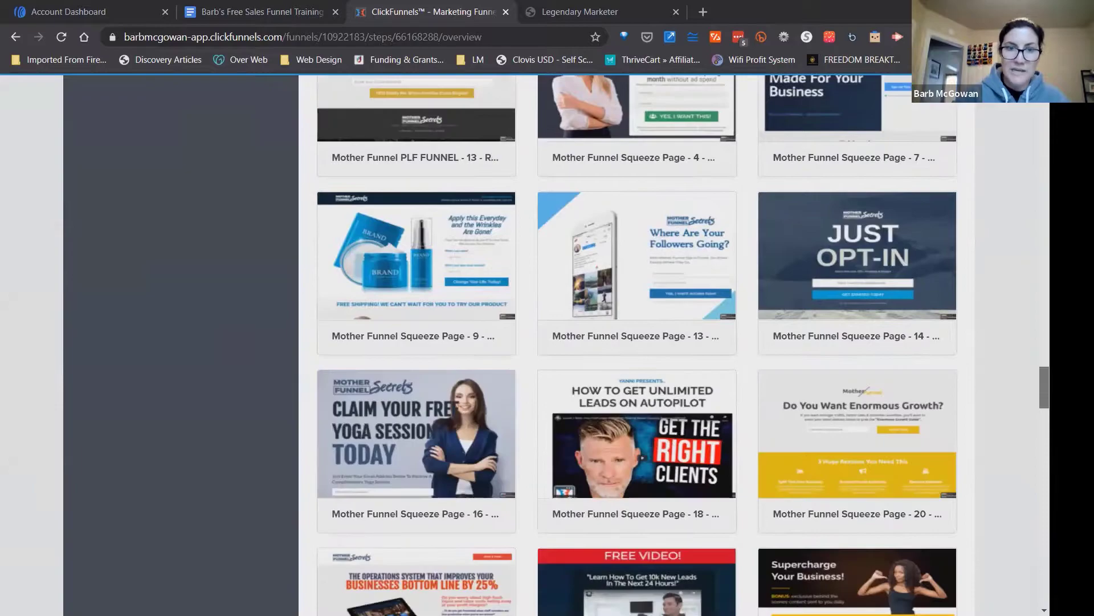
pyautogui.scroll(-15, 961, 489)
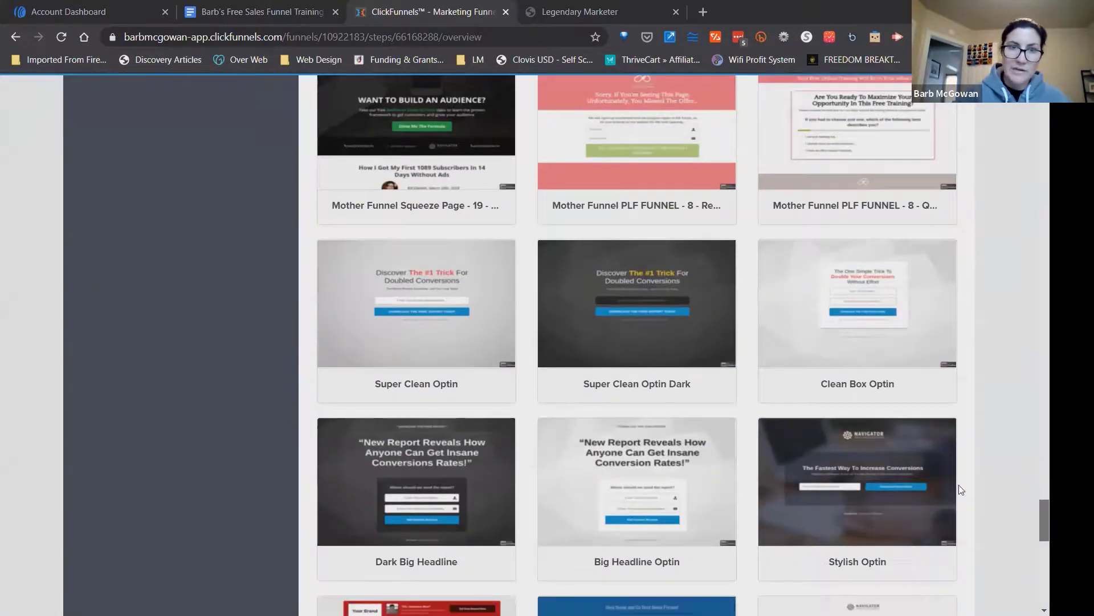
pyautogui.moveTo(484, 310)
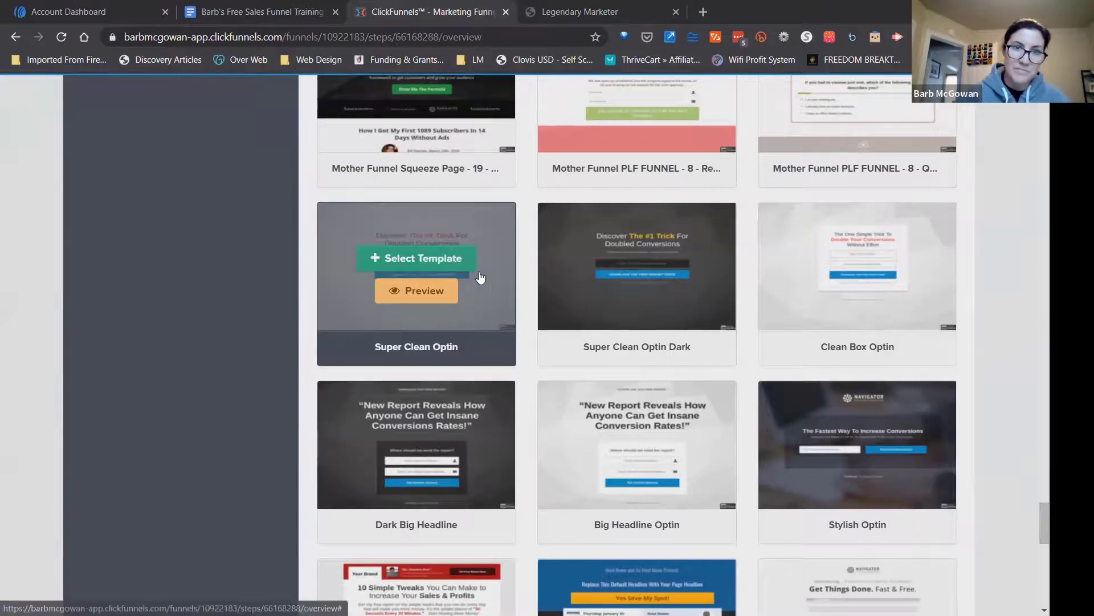
pyautogui.click(447, 257)
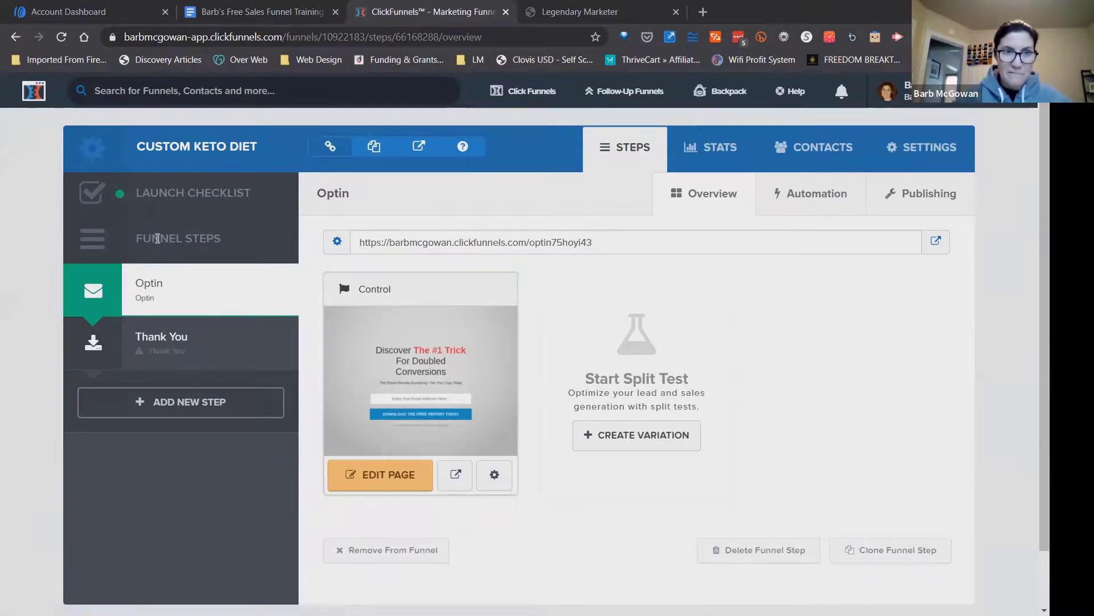
# Look over the funnel steps, viewing the Thank You step's templates before returning to the Optin step.
pyautogui.moveTo(134, 242); pyautogui.dragTo(226, 250)
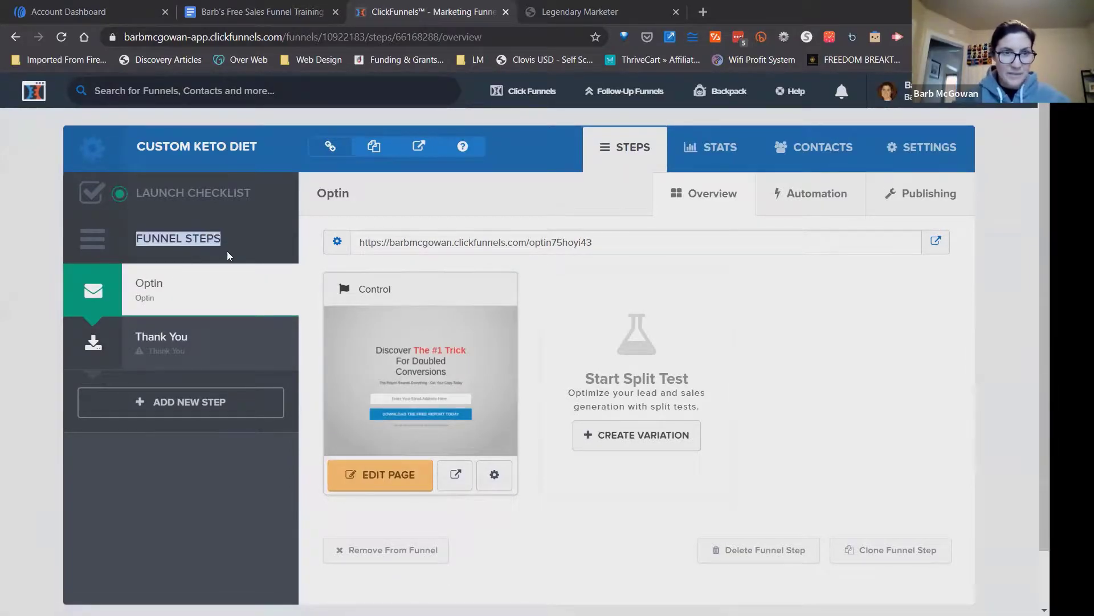
pyautogui.click(217, 245)
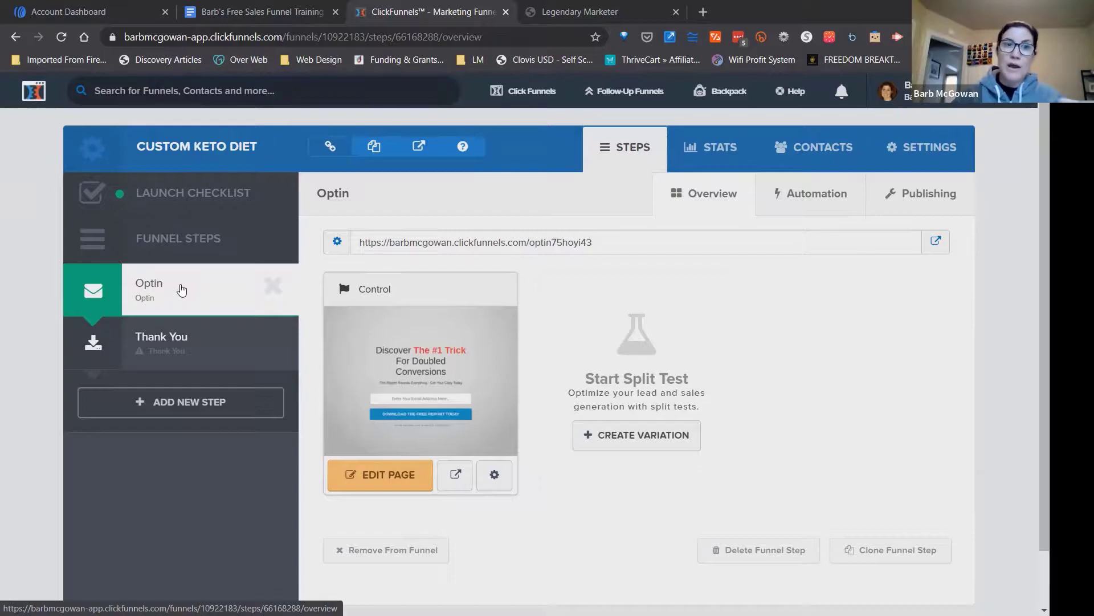
pyautogui.click(174, 346)
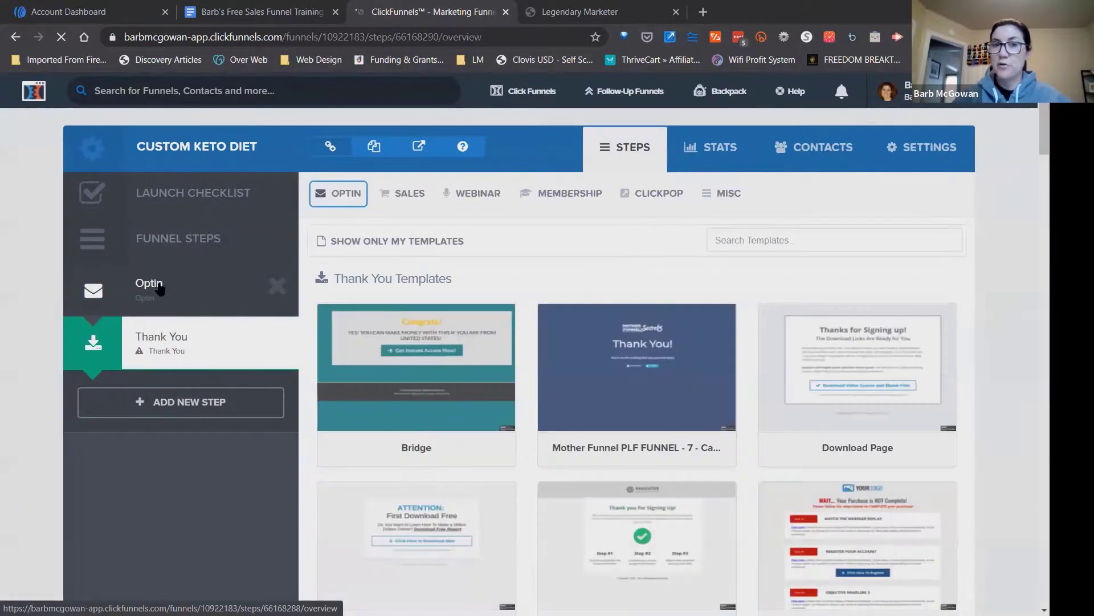
pyautogui.click(161, 289)
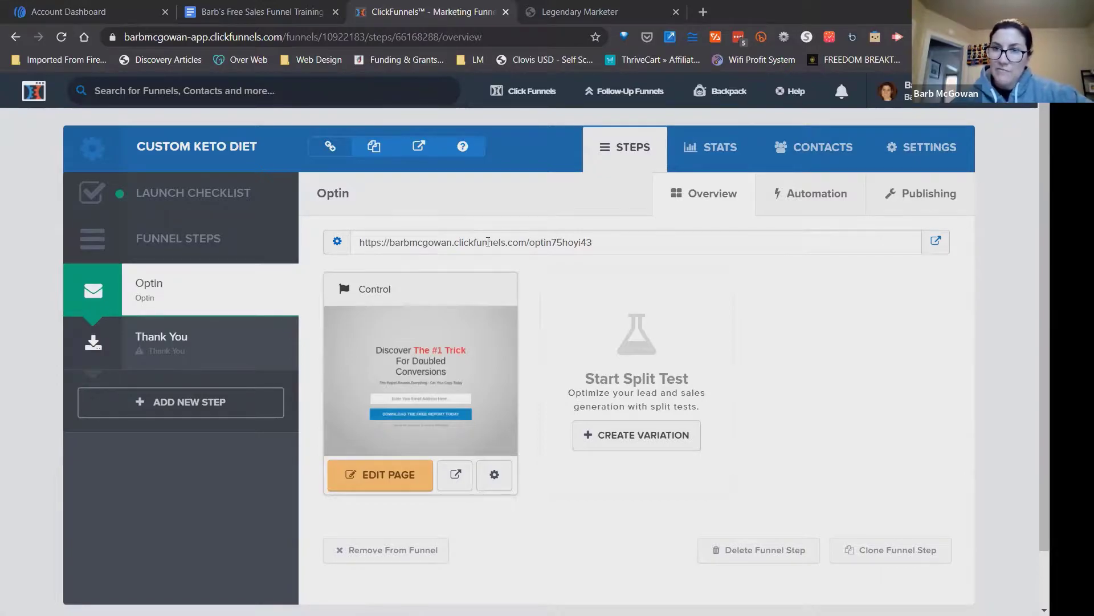
# Open the Optin step's control page for editing.
pyautogui.click(949, 552)
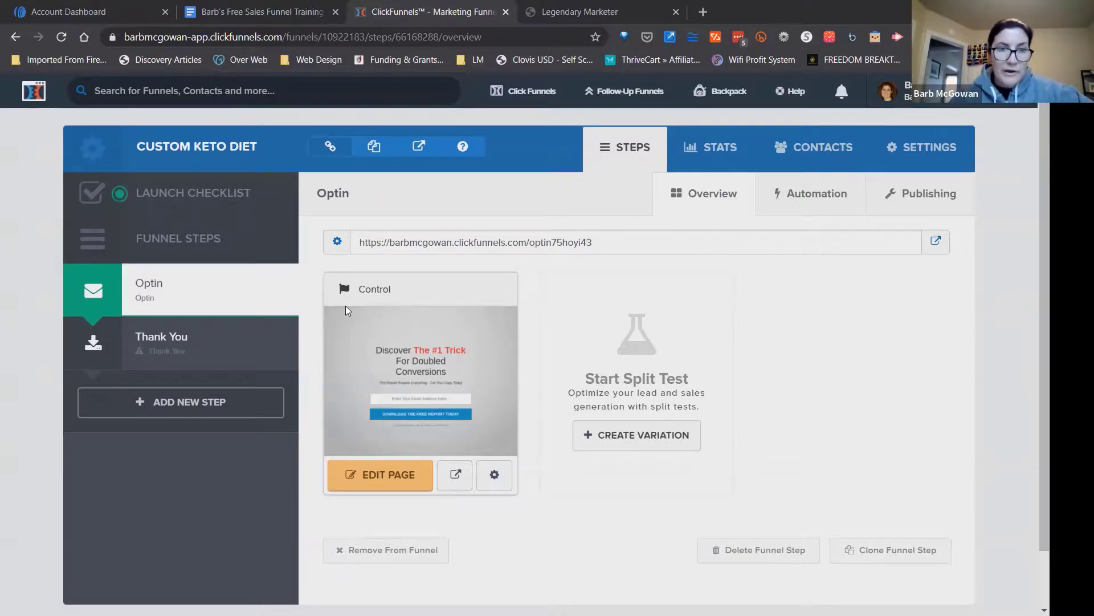
pyautogui.moveTo(292, 284)
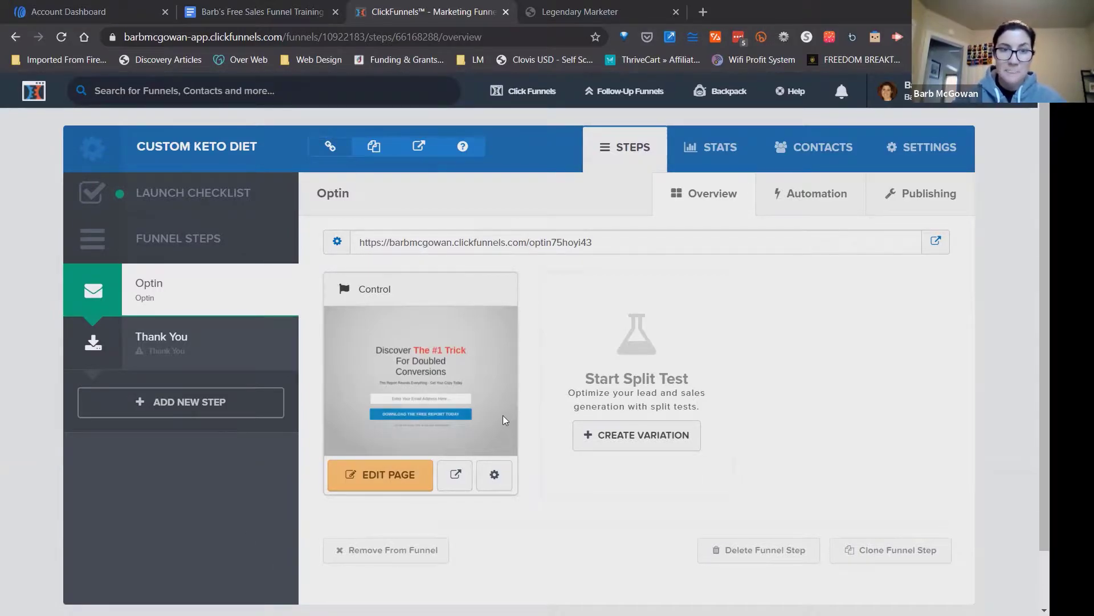
pyautogui.click(391, 478)
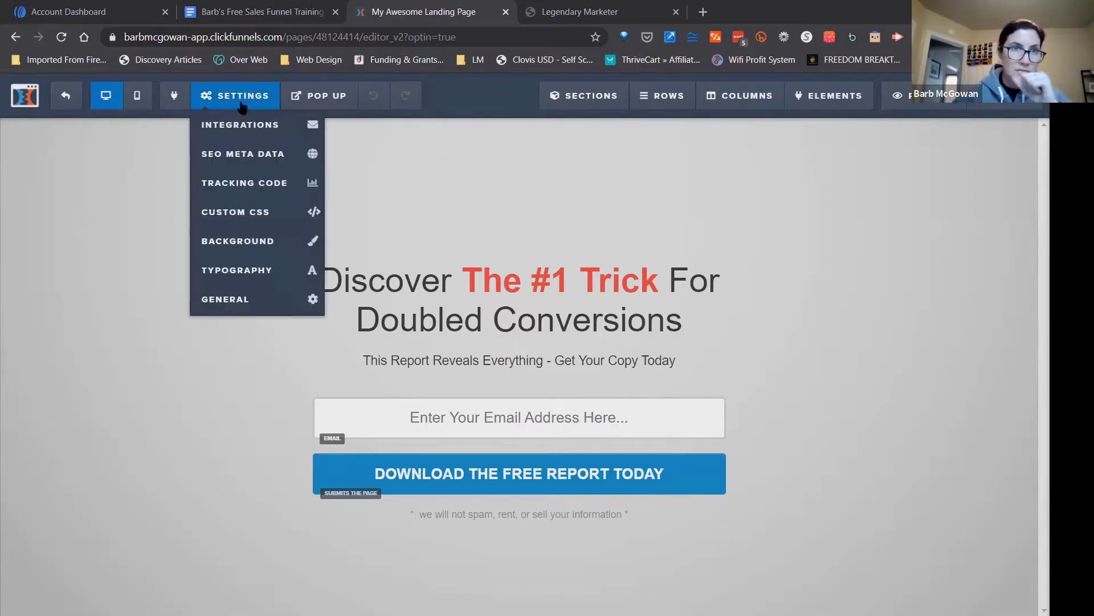
# Copy the affiliate link from the "Barb's Free Sales Funnel Training" document and load it in a new browser tab.
pyautogui.click(245, 11)
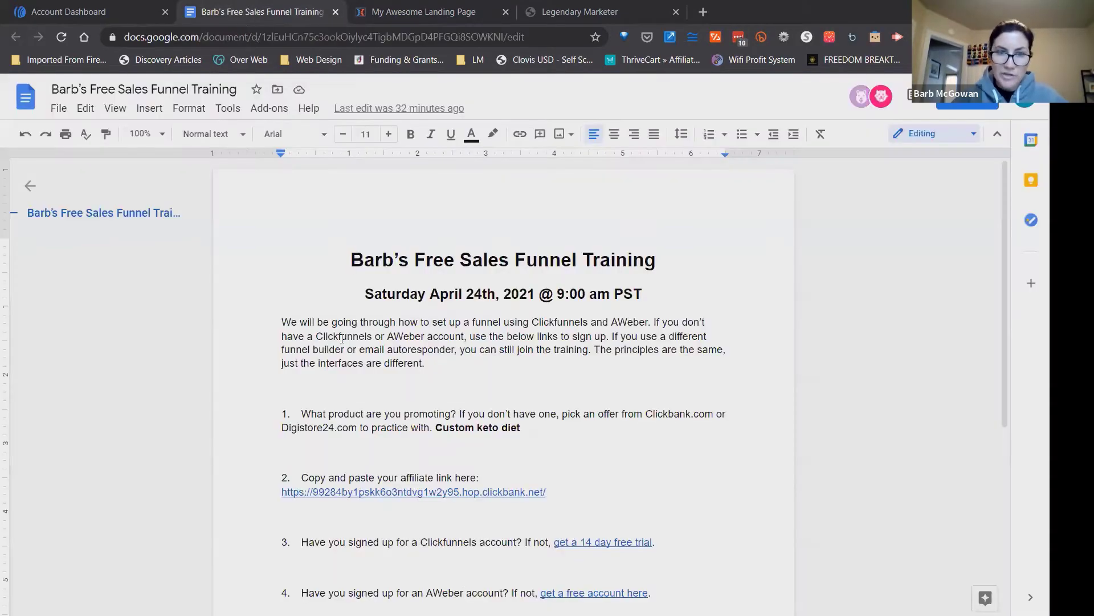
pyautogui.moveTo(551, 492); pyautogui.dragTo(281, 491)
pyautogui.hotkey('ctrl', 'c')
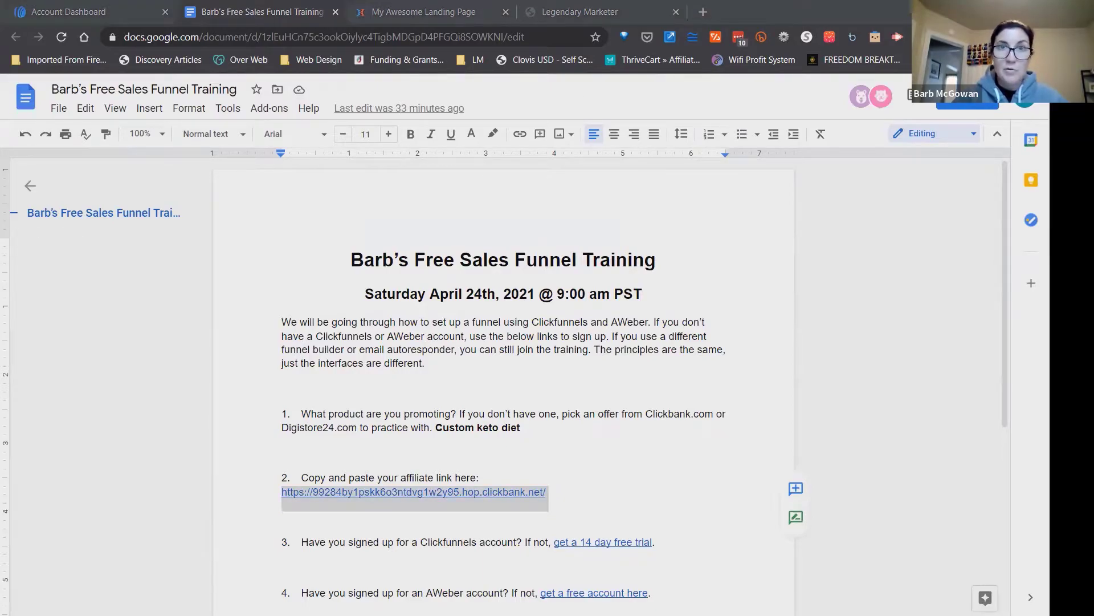
pyautogui.click(676, 51)
pyautogui.hotkey('ctrl', 't')
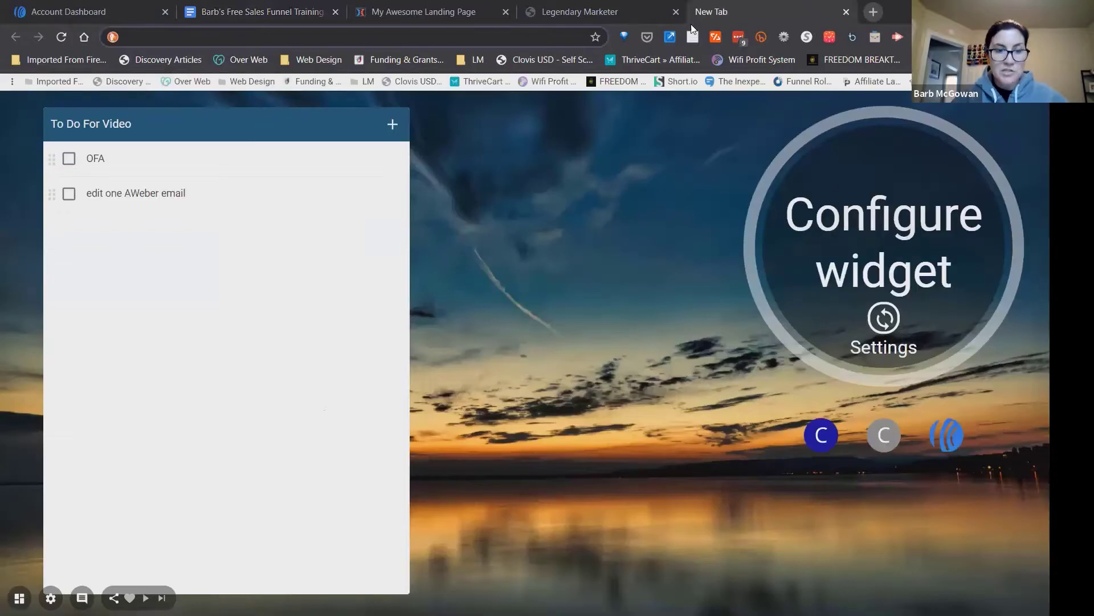
pyautogui.hotkey('ctrl', 'v')
pyautogui.press('Return')
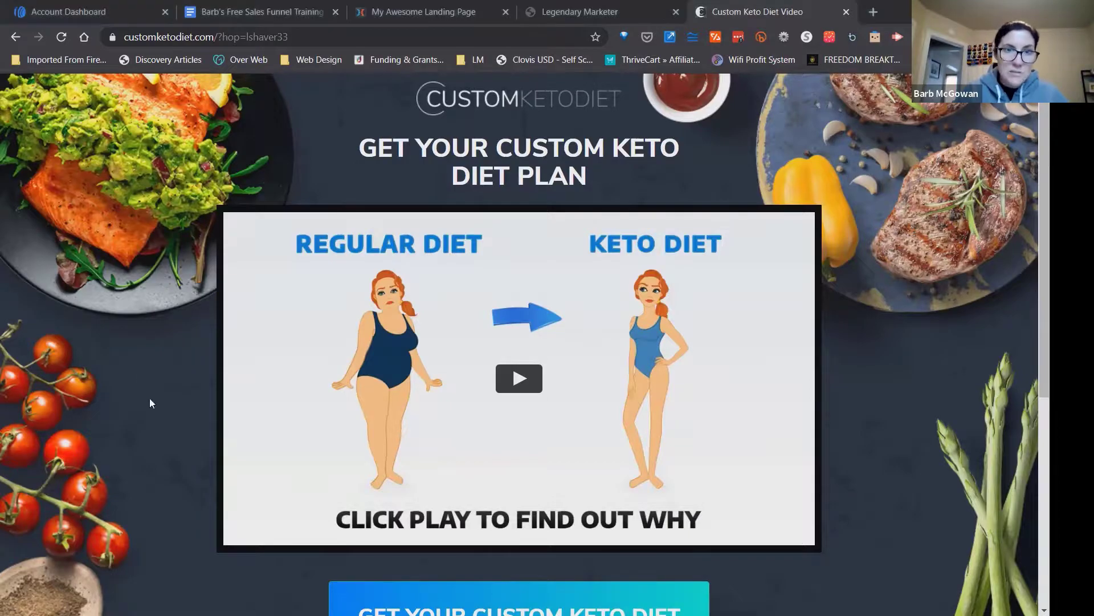
# Examine the Custom Keto Diet sales page from its headline down to the footer.
pyautogui.moveTo(357, 145); pyautogui.dragTo(619, 167)
pyautogui.click(618, 166)
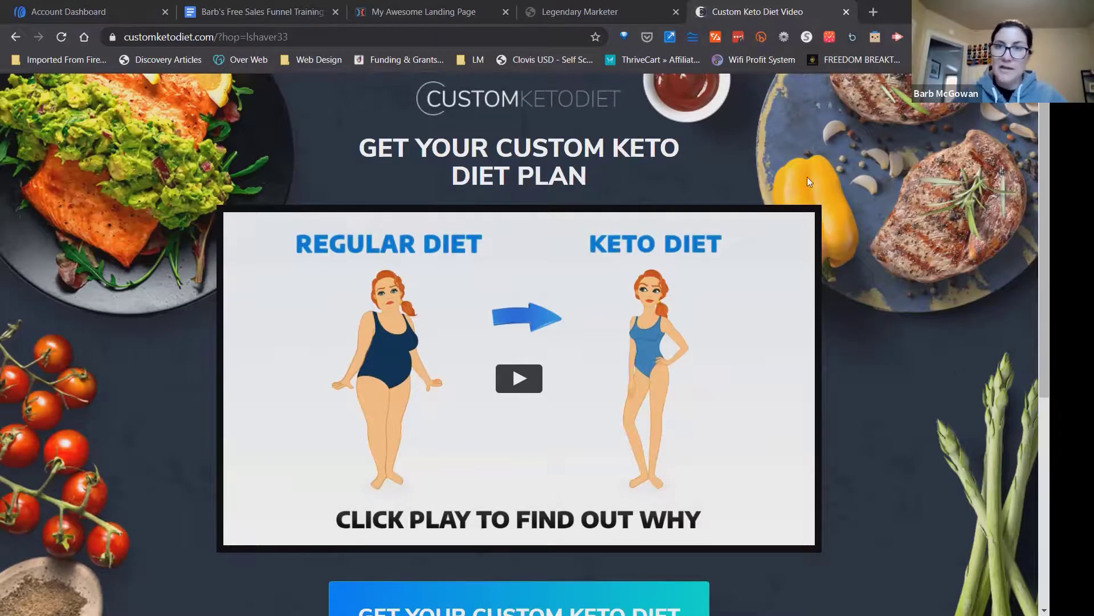
pyautogui.scroll(-6, 525, 344)
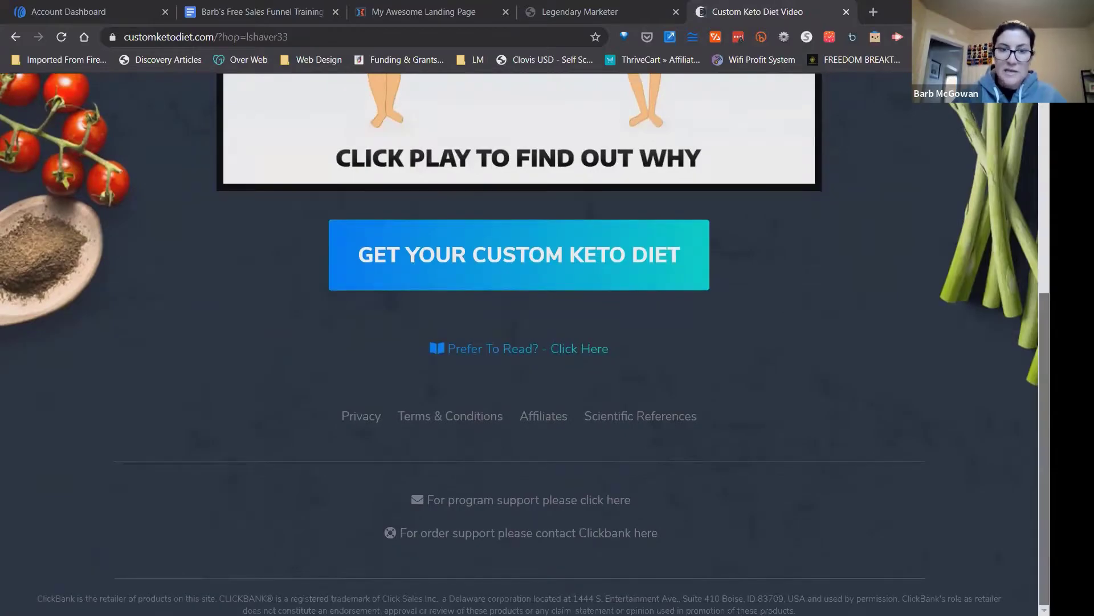
pyautogui.scroll(6, 525, 344)
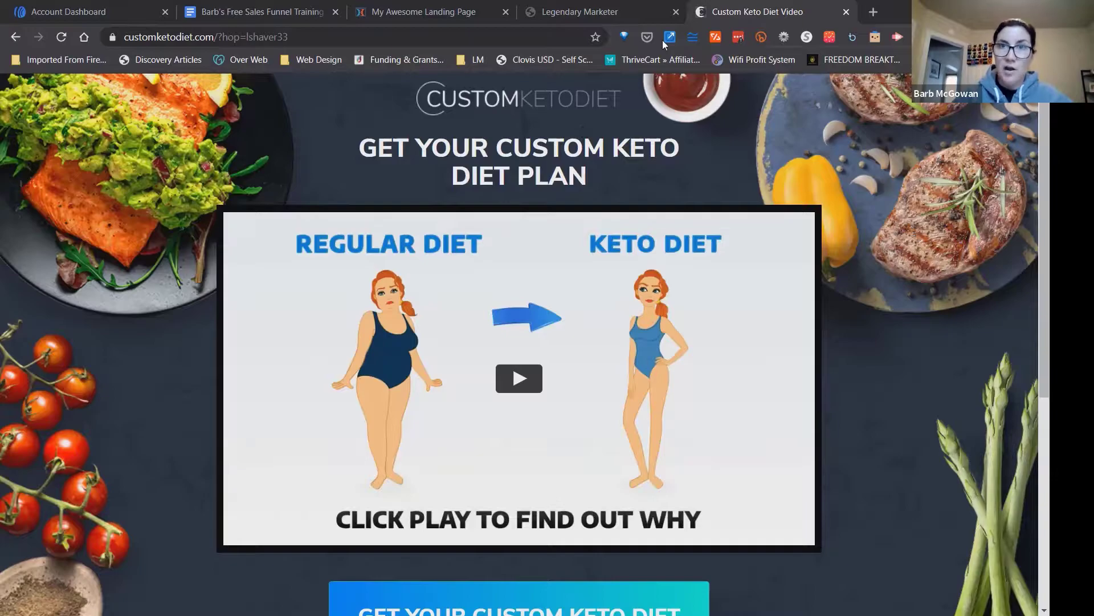
# Switch back to the landing page editor and examine the optin page's headline text.
pyautogui.click(371, 21)
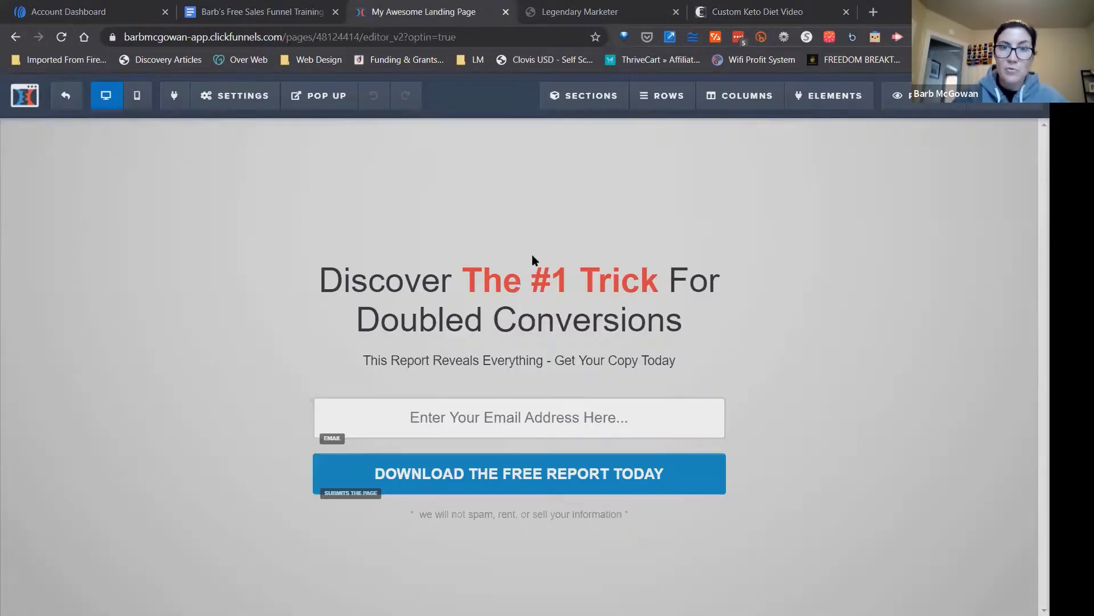
pyautogui.click(677, 337)
pyautogui.moveTo(693, 325); pyautogui.dragTo(322, 277)
pyautogui.click(323, 277)
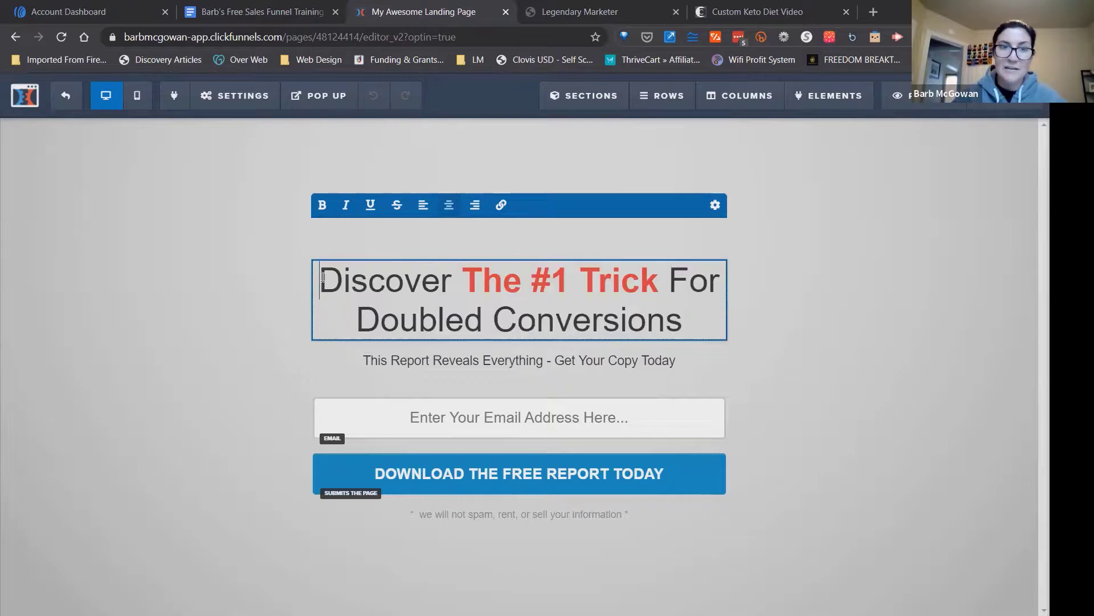
pyautogui.click(190, 277)
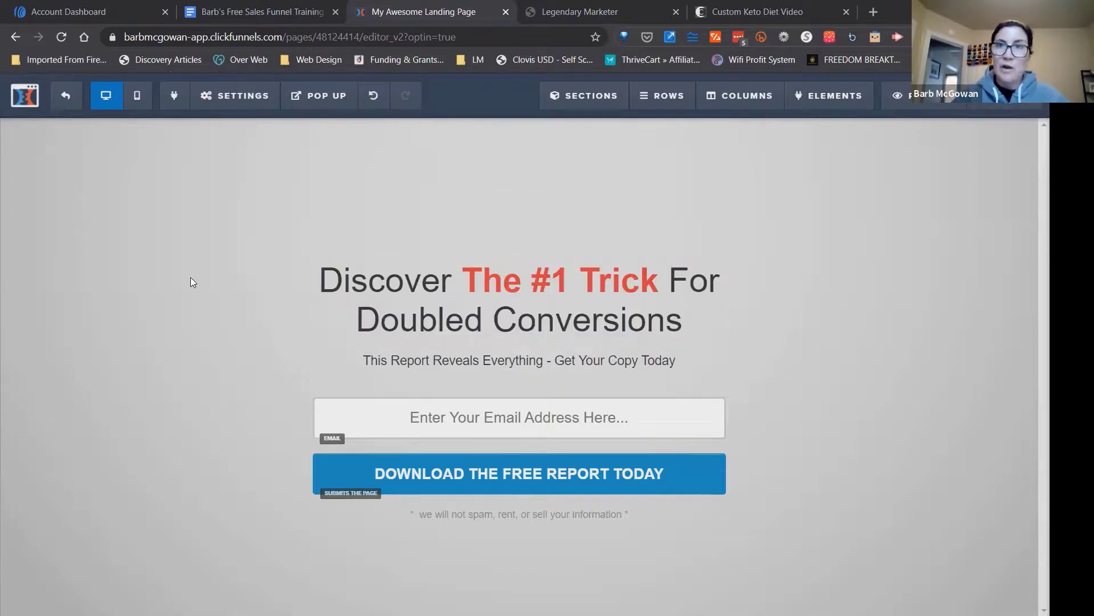
# Copy the Custom Keto Diet sales page headline and replace the landing page headline with it: "GET YOUR CUSTOM KETO DIET PLAN".
pyautogui.click(770, 23)
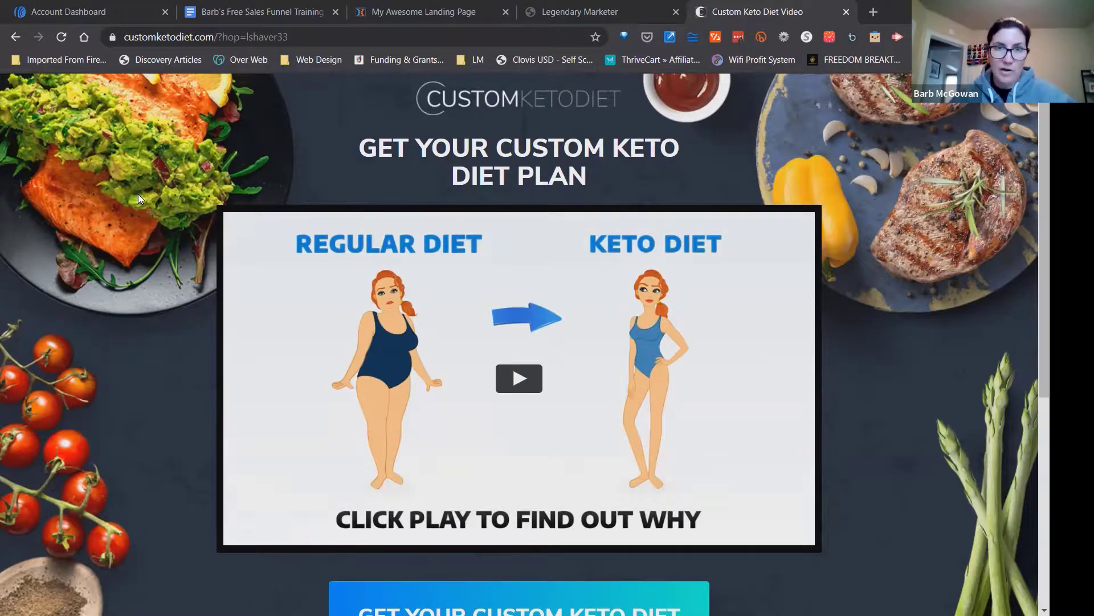
pyautogui.moveTo(358, 145); pyautogui.dragTo(657, 162)
pyautogui.click(657, 162)
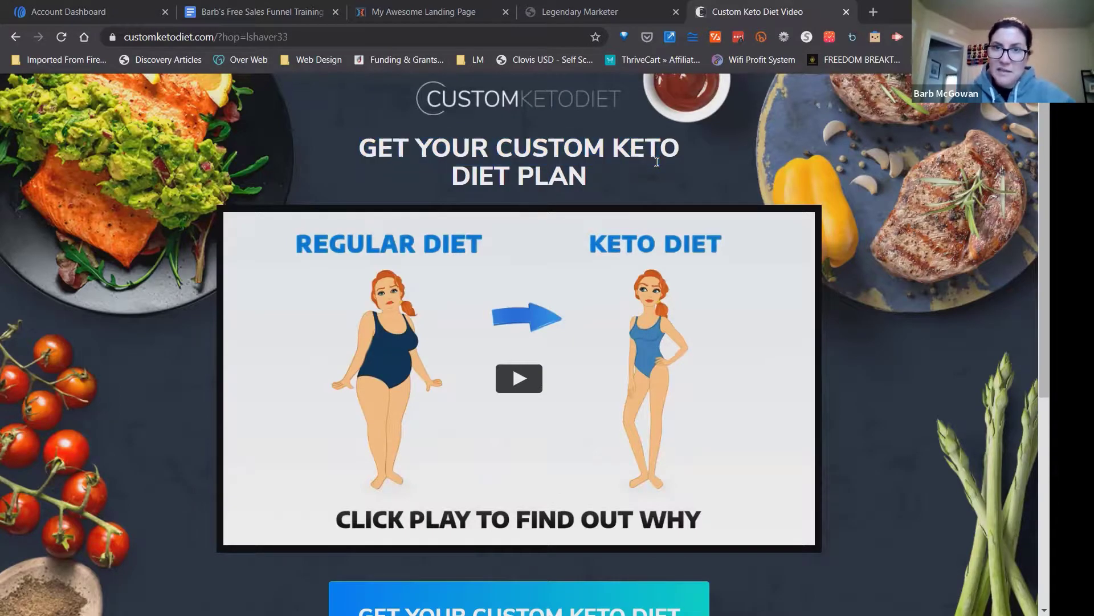
pyautogui.moveTo(358, 146); pyautogui.dragTo(593, 178)
pyautogui.hotkey('ctrl', 'c')
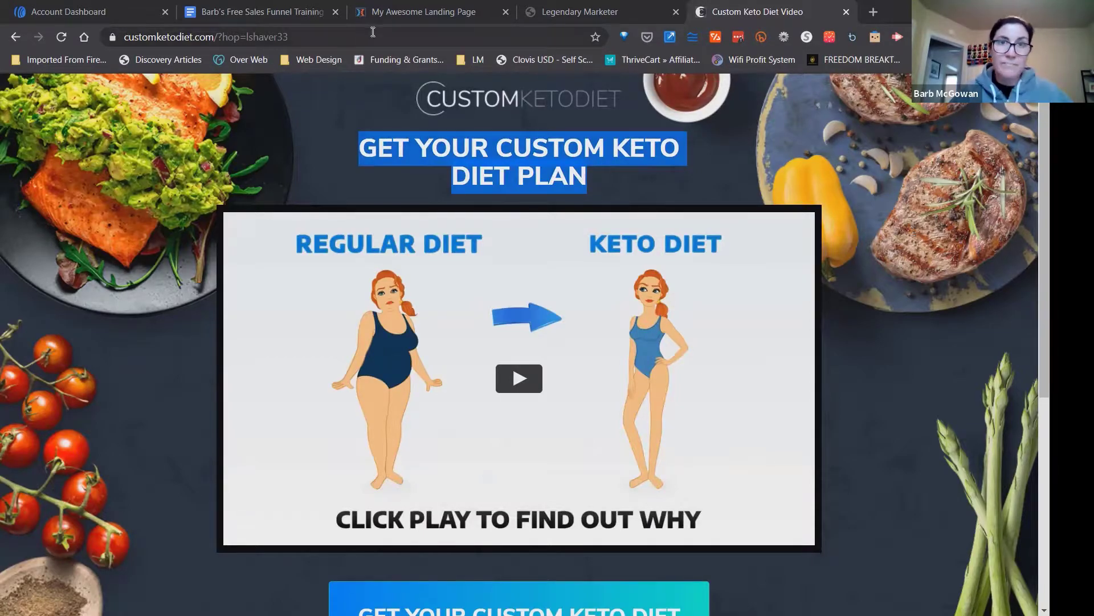
pyautogui.click(375, 13)
pyautogui.click(693, 319)
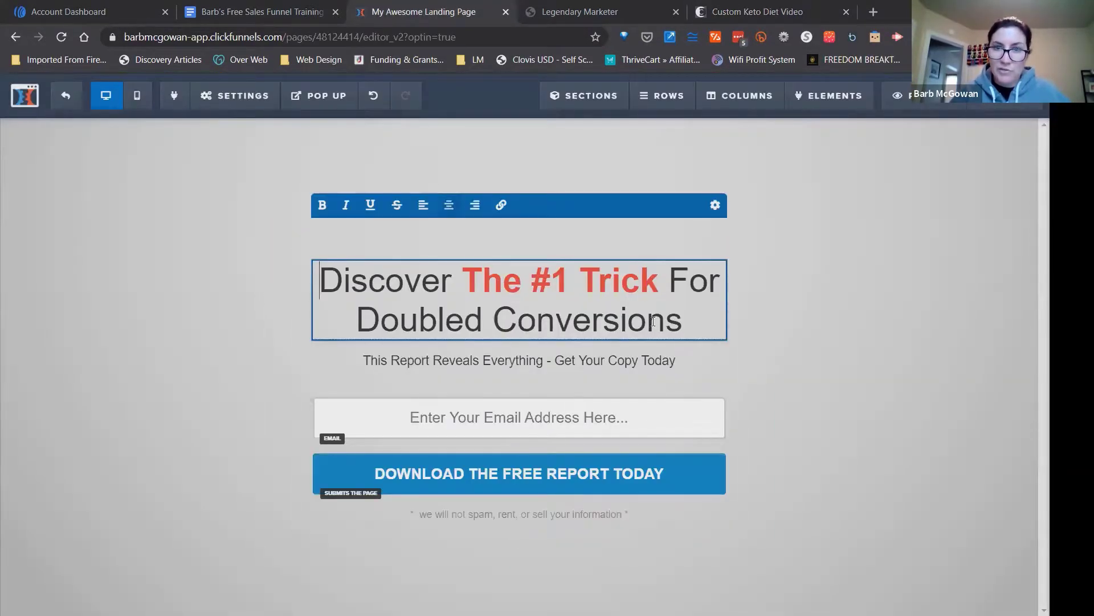
pyautogui.moveTo(693, 320); pyautogui.dragTo(329, 278)
pyautogui.hotkey('ctrl', 'v')
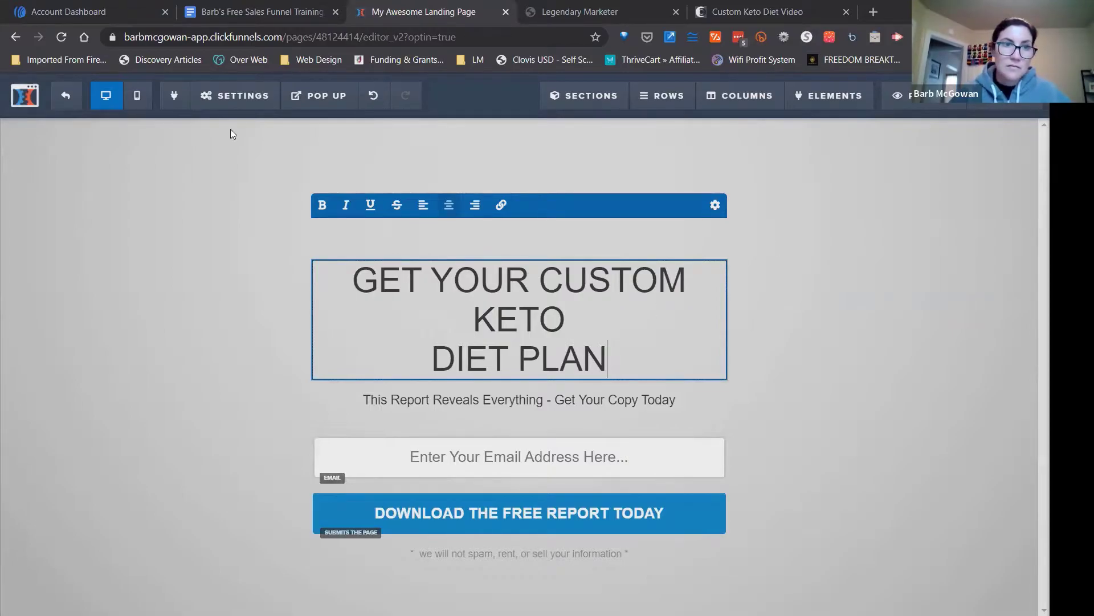
# Make the entire landing page headline bold.
pyautogui.moveTo(608, 359); pyautogui.dragTo(352, 279)
pyautogui.click(322, 206)
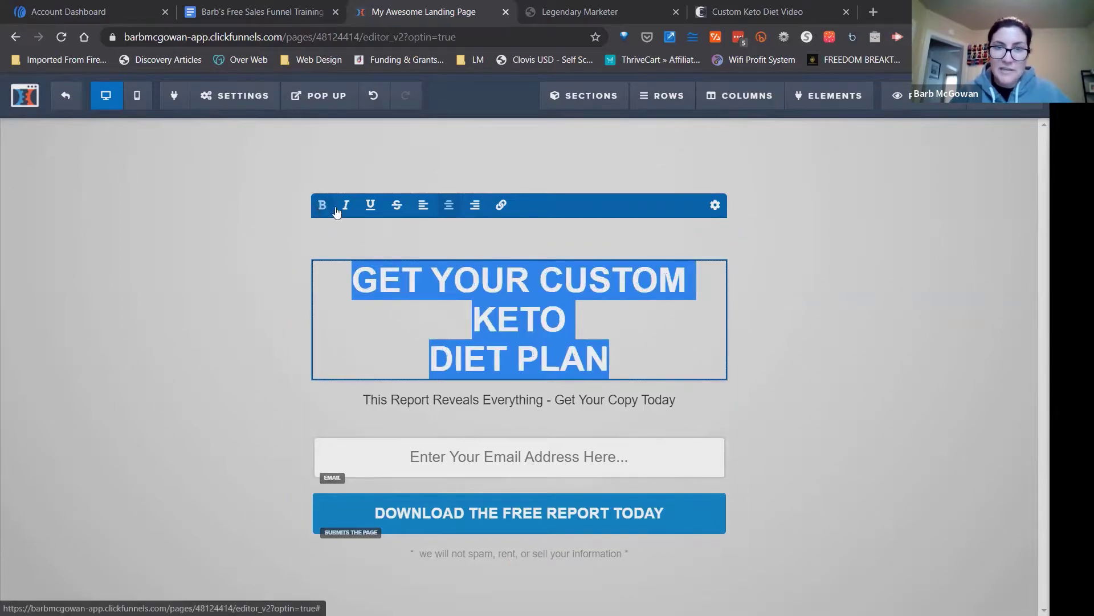
pyautogui.click(712, 311)
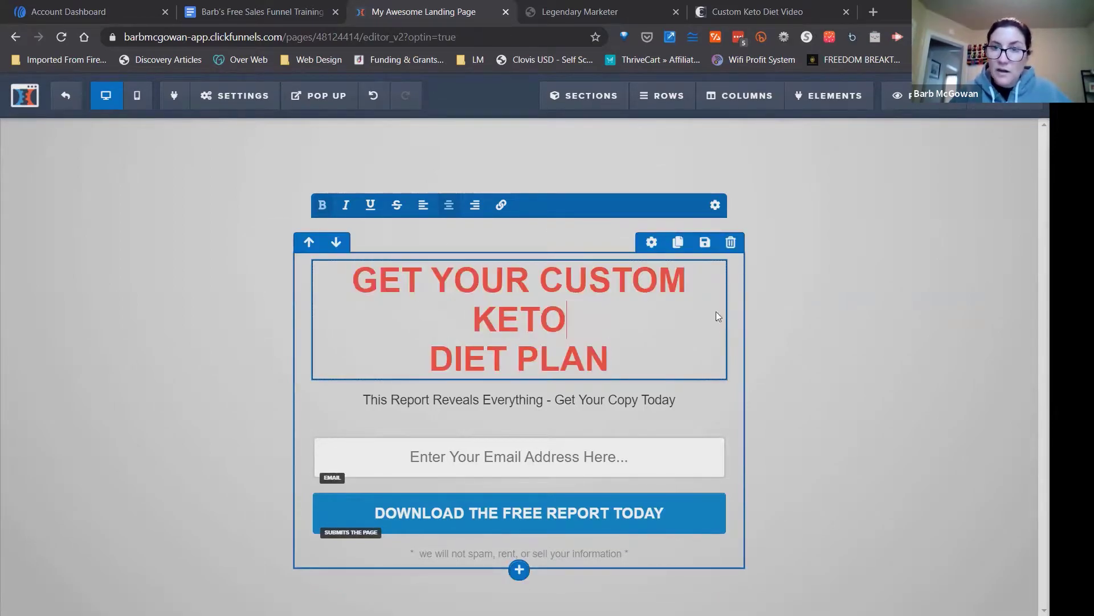
# Check the headline color on the sales page and set the landing page headline's bold color to white (#ffffff).
pyautogui.click(661, 251)
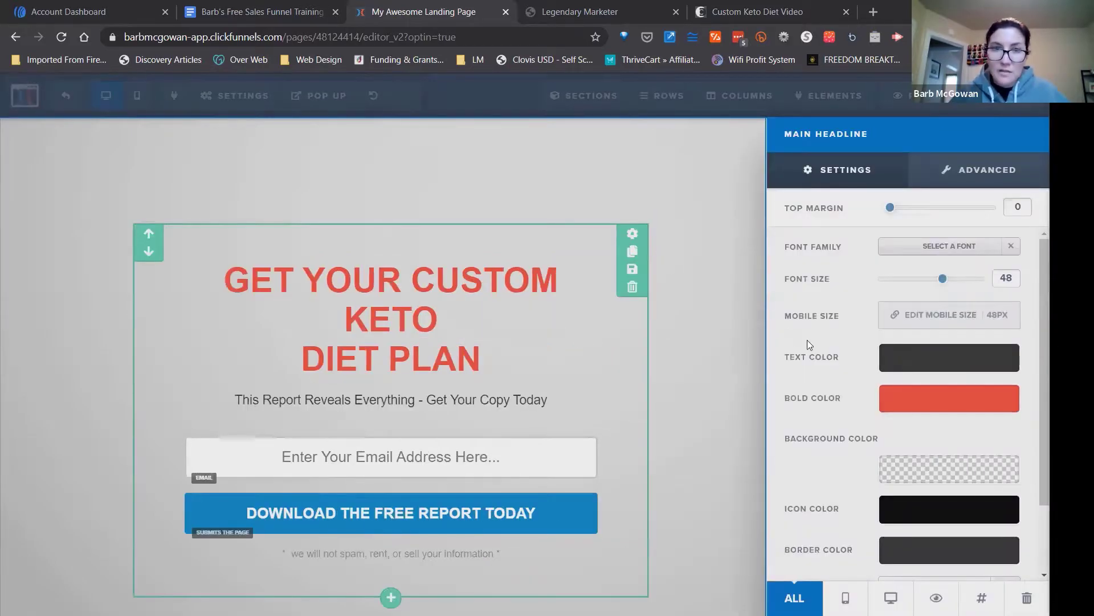
pyautogui.click(790, 14)
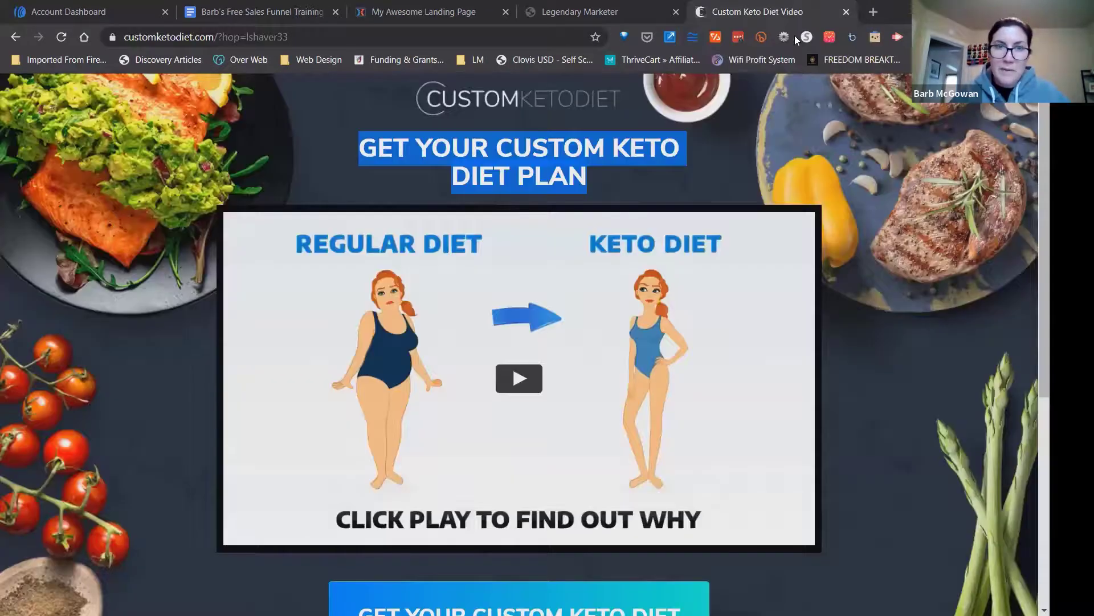
pyautogui.click(456, 164)
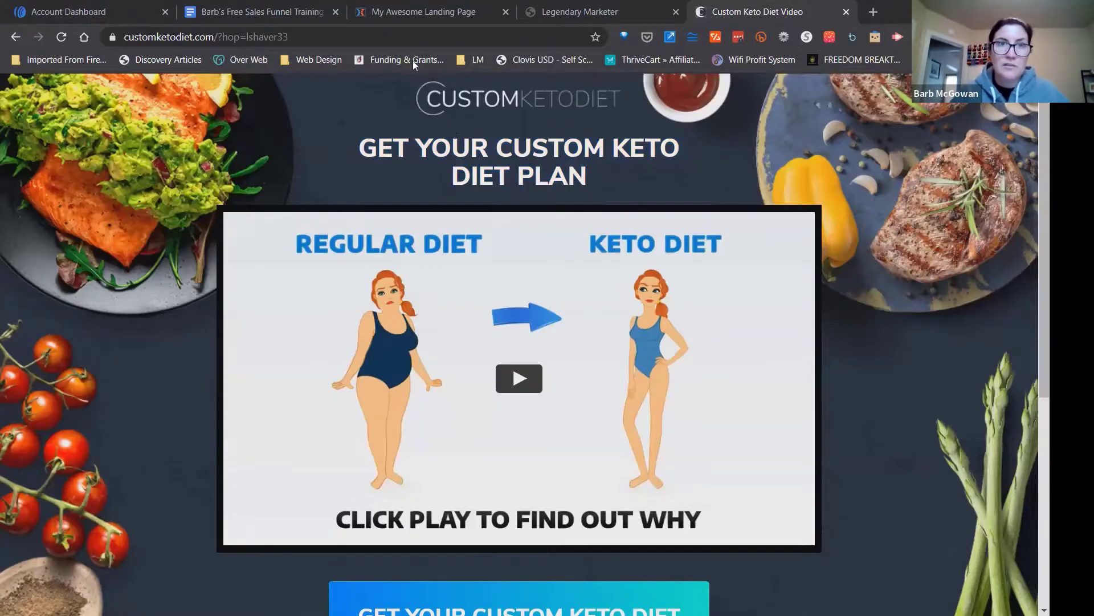
pyautogui.click(413, 14)
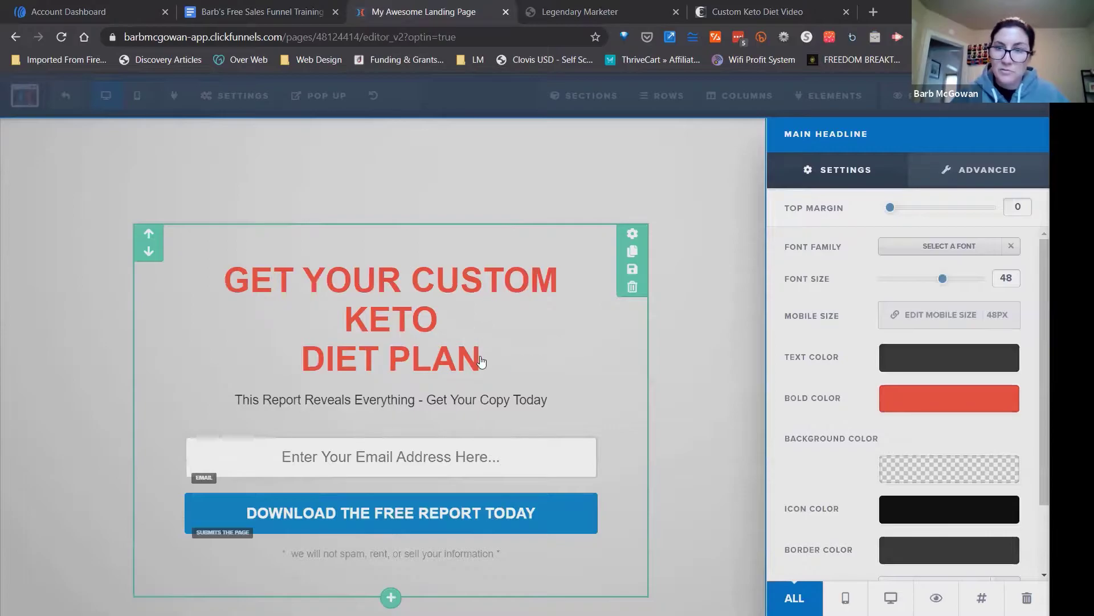
pyautogui.click(713, 369)
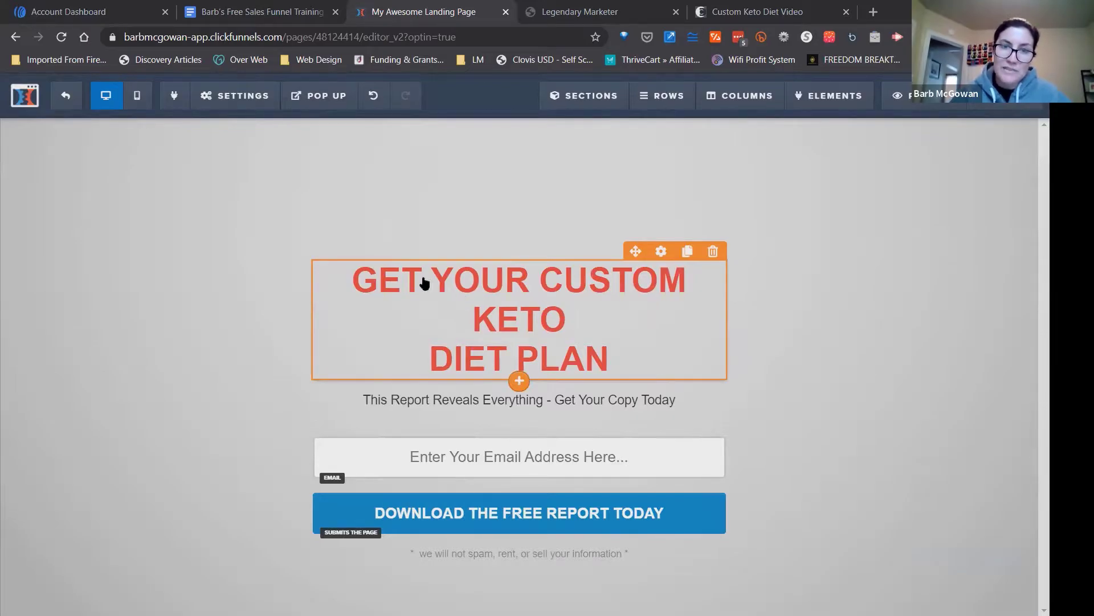
pyautogui.click(660, 252)
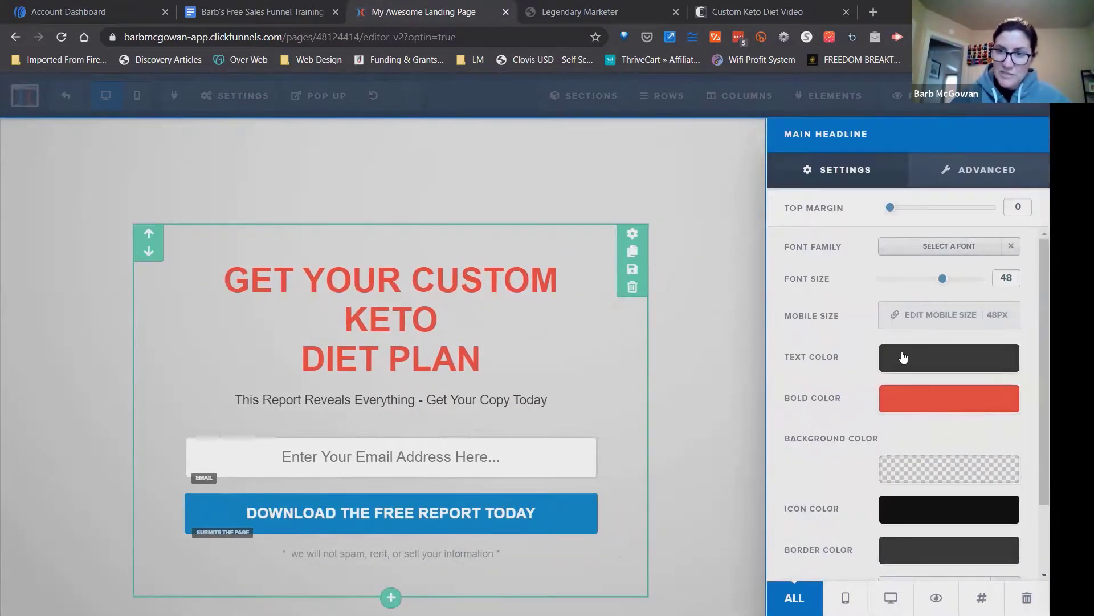
pyautogui.click(905, 406)
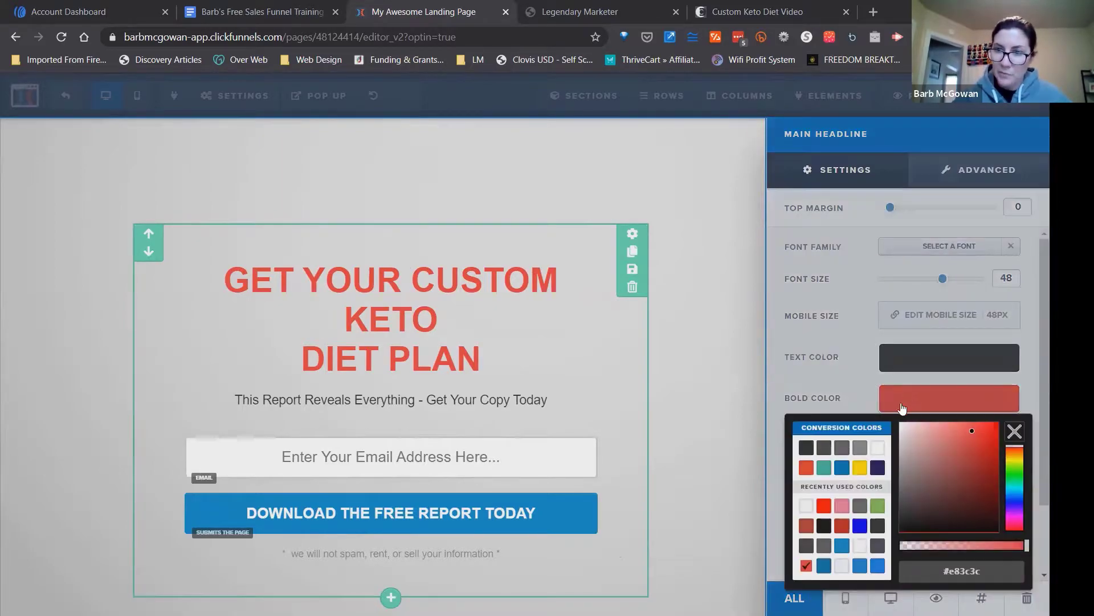
pyautogui.click(879, 449)
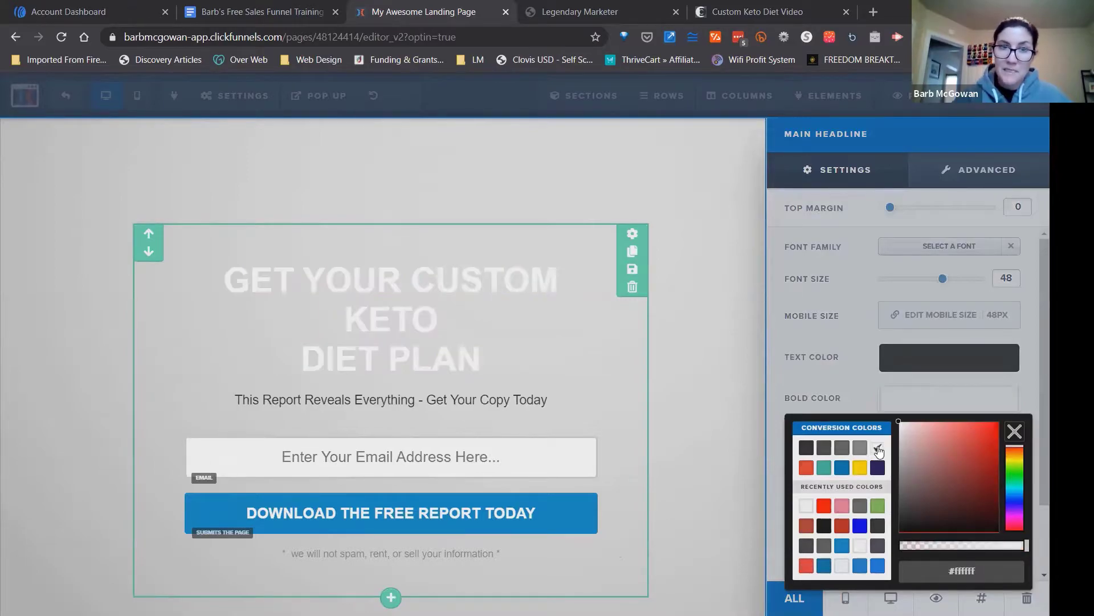
pyautogui.click(725, 360)
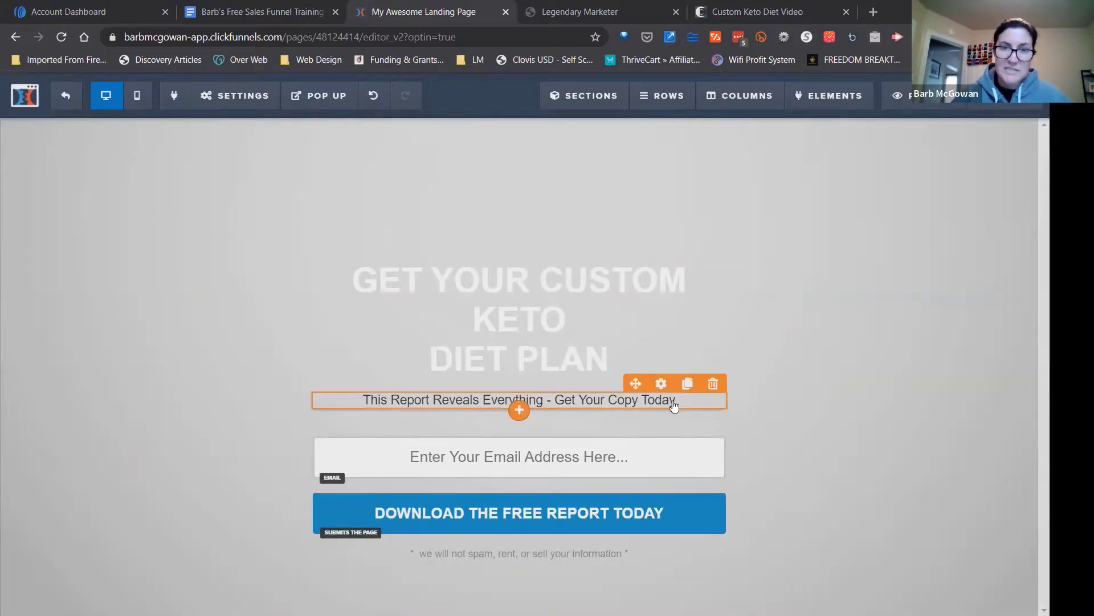
# Delete the sub-headline "This Report Reveals Everything - Get Your Copy Today" from the landing page.
pyautogui.click(713, 383)
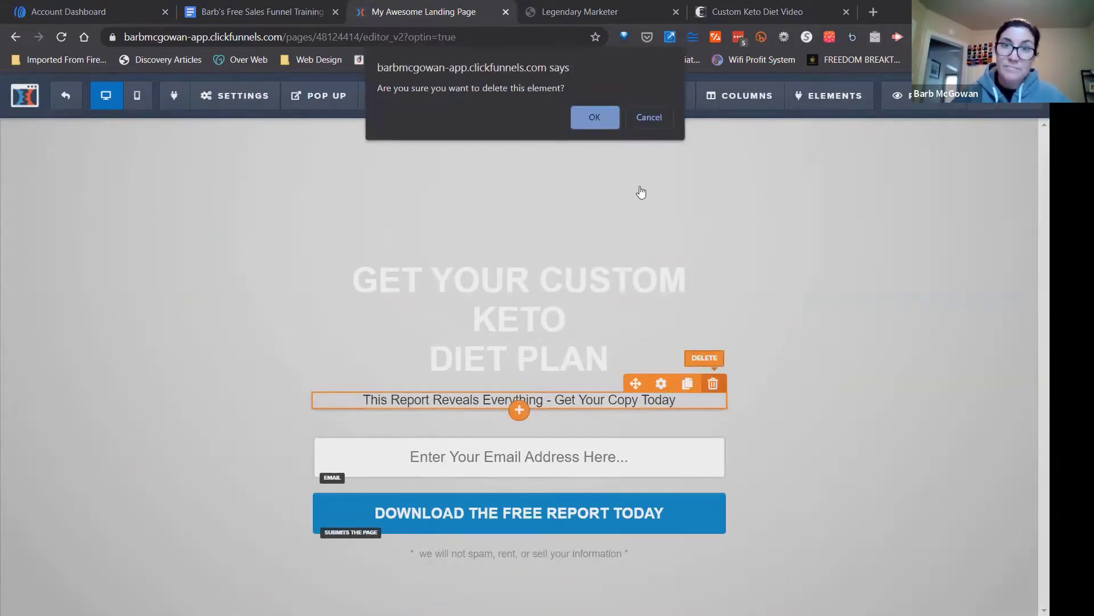
pyautogui.click(644, 118)
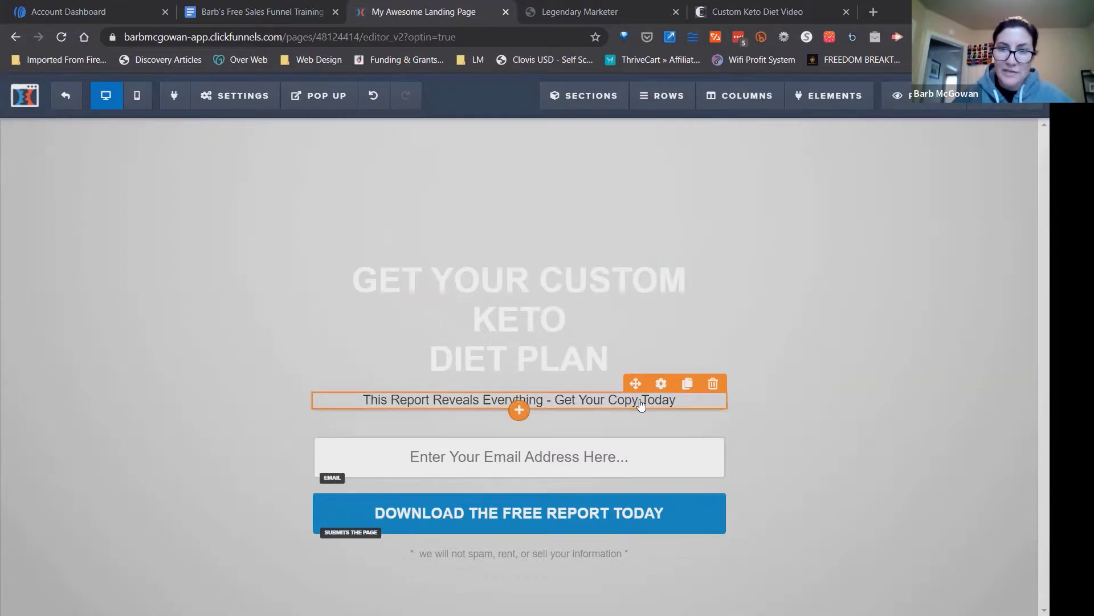
pyautogui.click(712, 383)
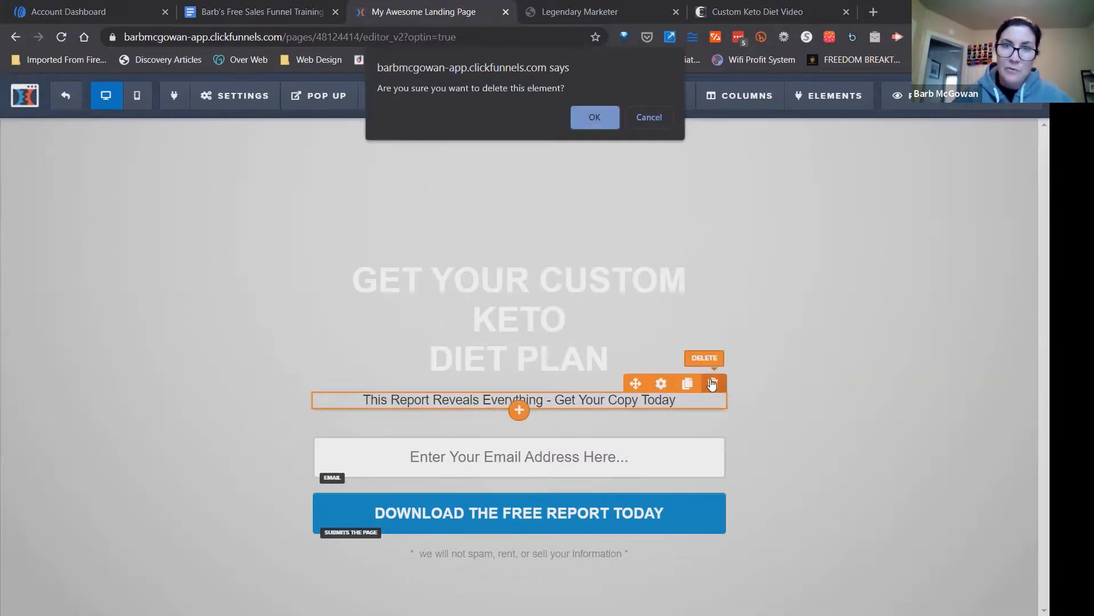
pyautogui.click(581, 110)
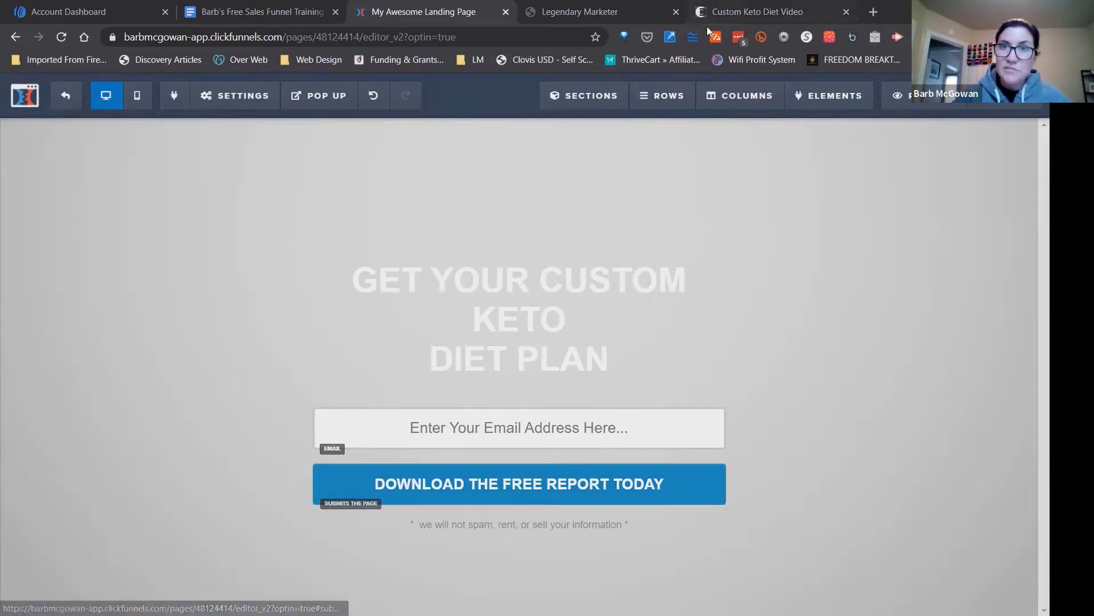
# Check the sales page's button wording and replace the sign-up button text with "GET YOUR CUSTOM KETO DIET", reusing the copied headline.
pyautogui.click(733, 24)
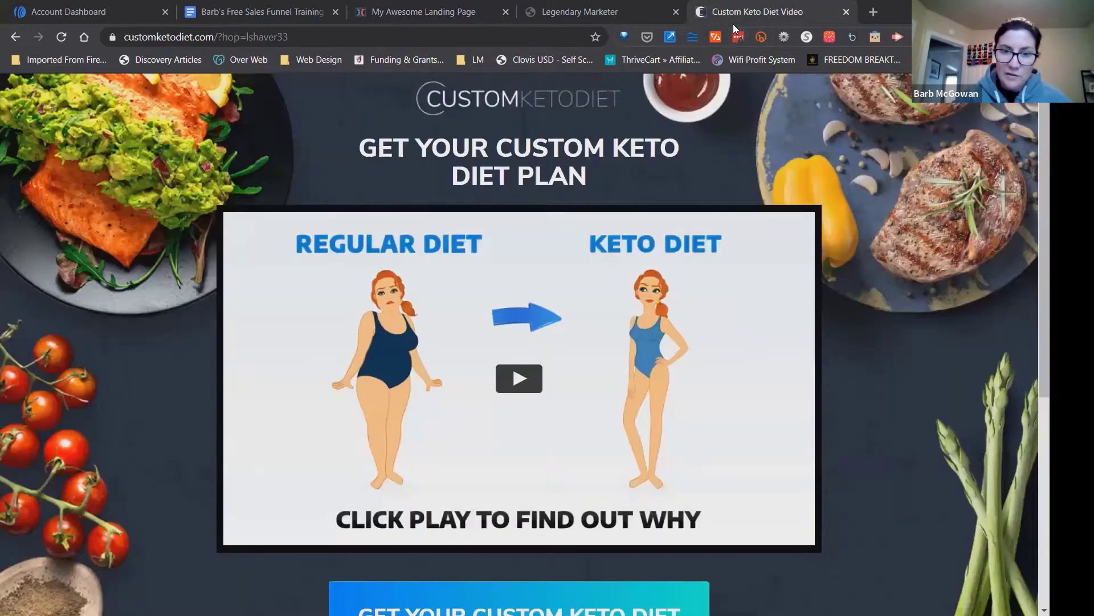
pyautogui.scroll(-2, 525, 342)
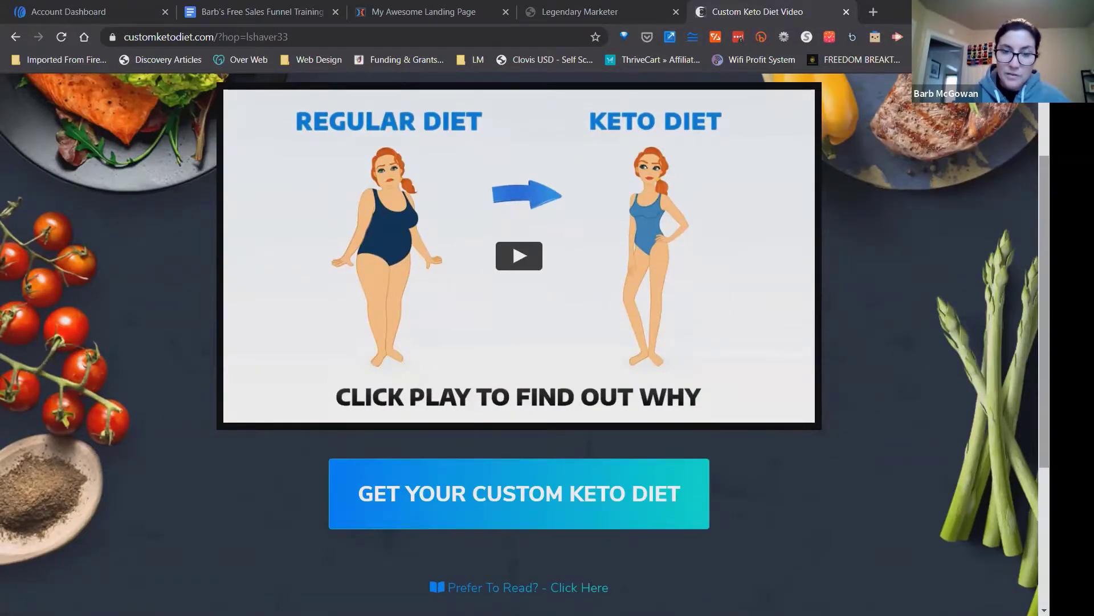
pyautogui.scroll(2, 525, 342)
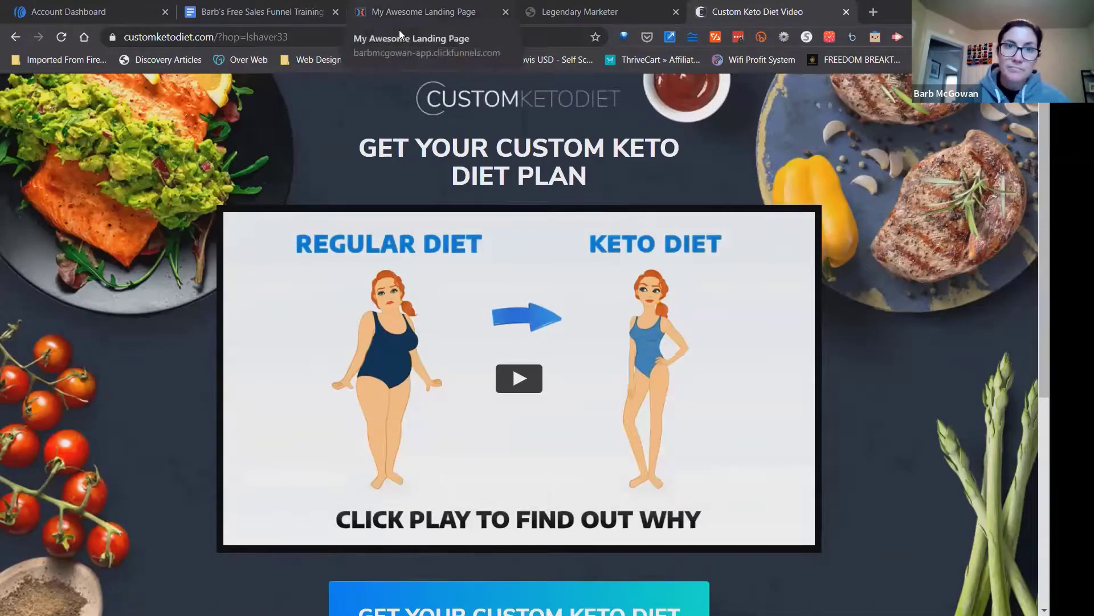
pyautogui.click(410, 13)
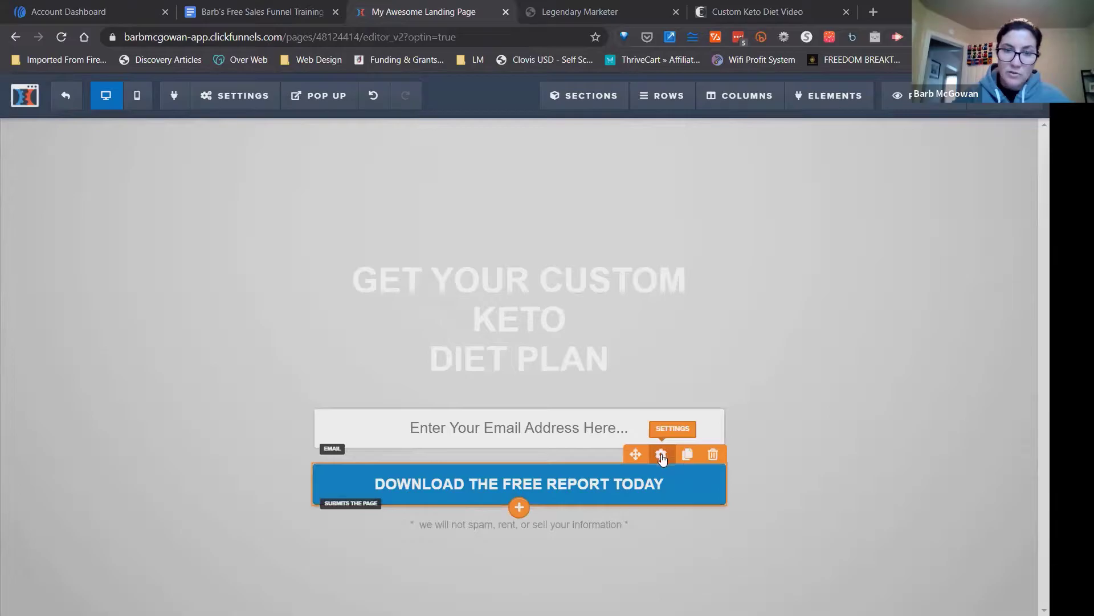
pyautogui.click(524, 484)
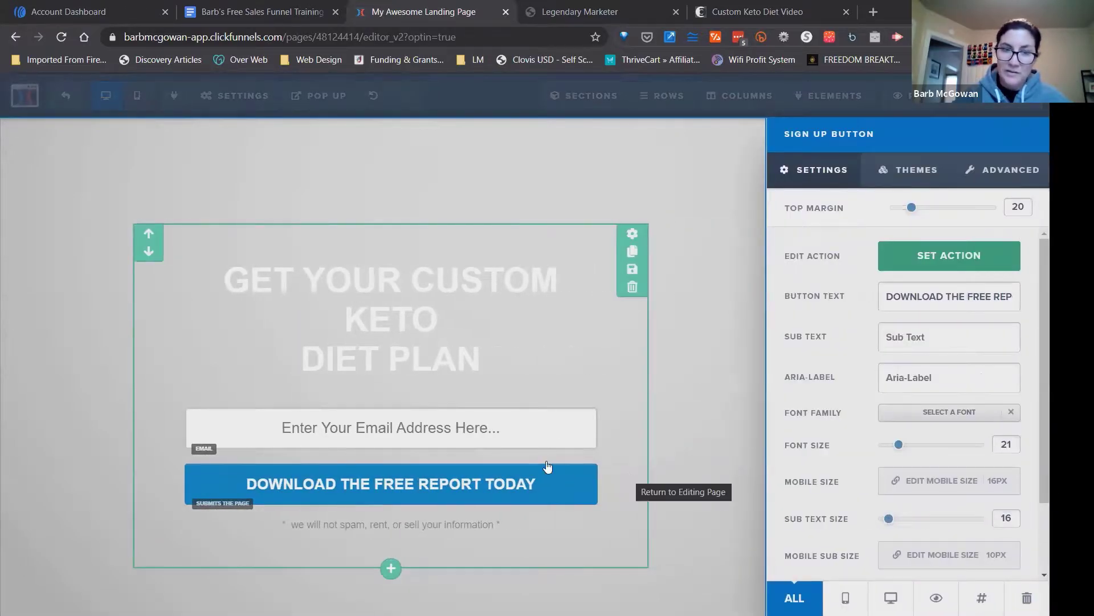
pyautogui.click(531, 480)
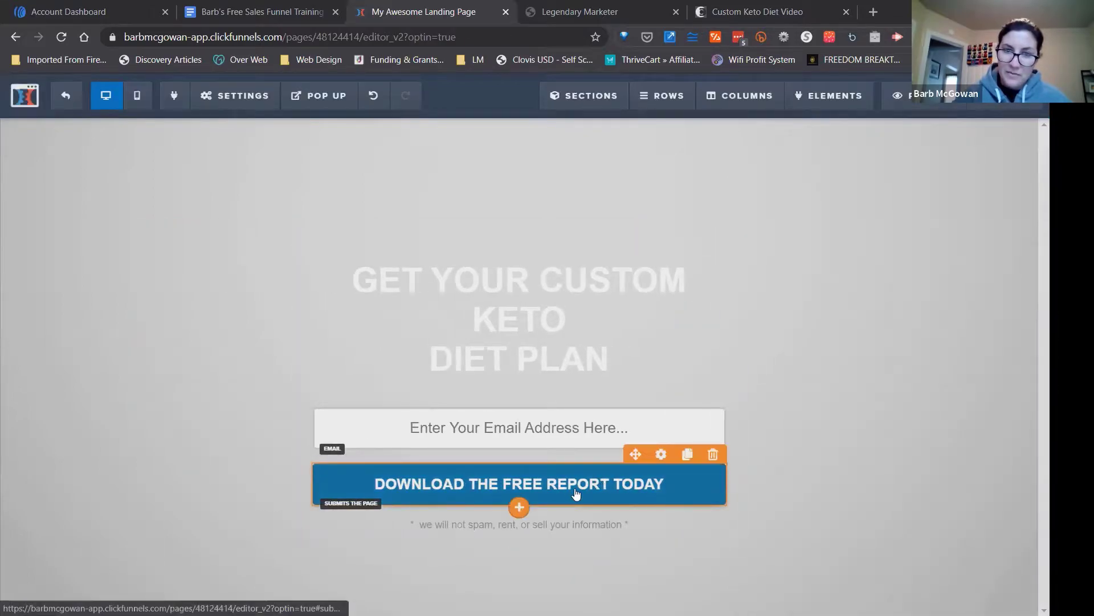
pyautogui.click(661, 454)
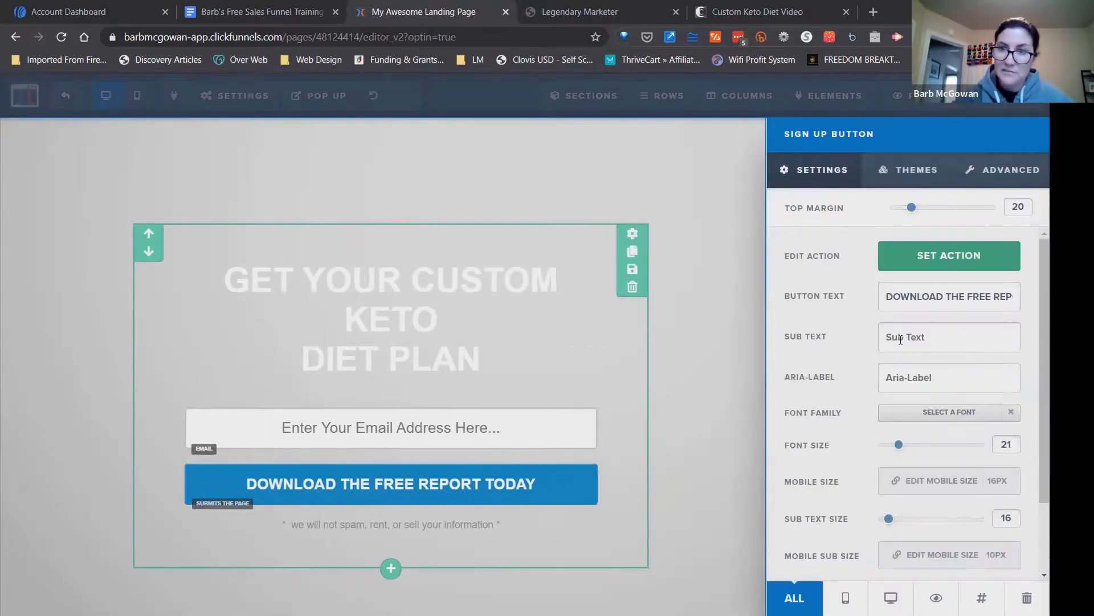
pyautogui.tripleClick(918, 295)
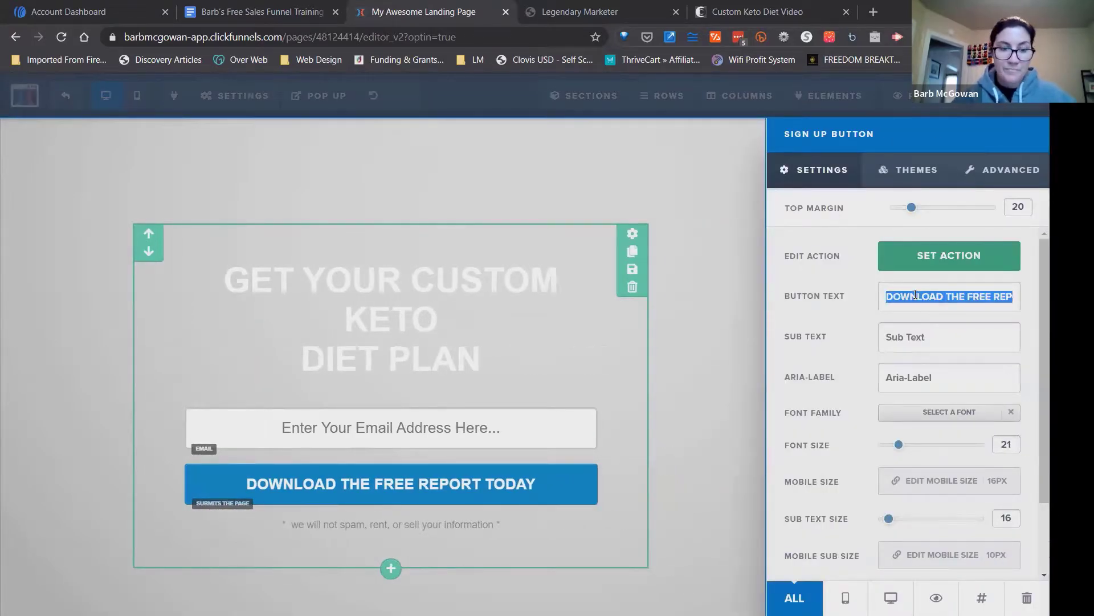
pyautogui.write('GET YOUR CUSTOM KETO DIET PLAN')
pyautogui.press('BackSpace')
pyautogui.press('BackSpace')
pyautogui.press('BackSpace')
pyautogui.press('BackSpace')
pyautogui.press('BackSpace')
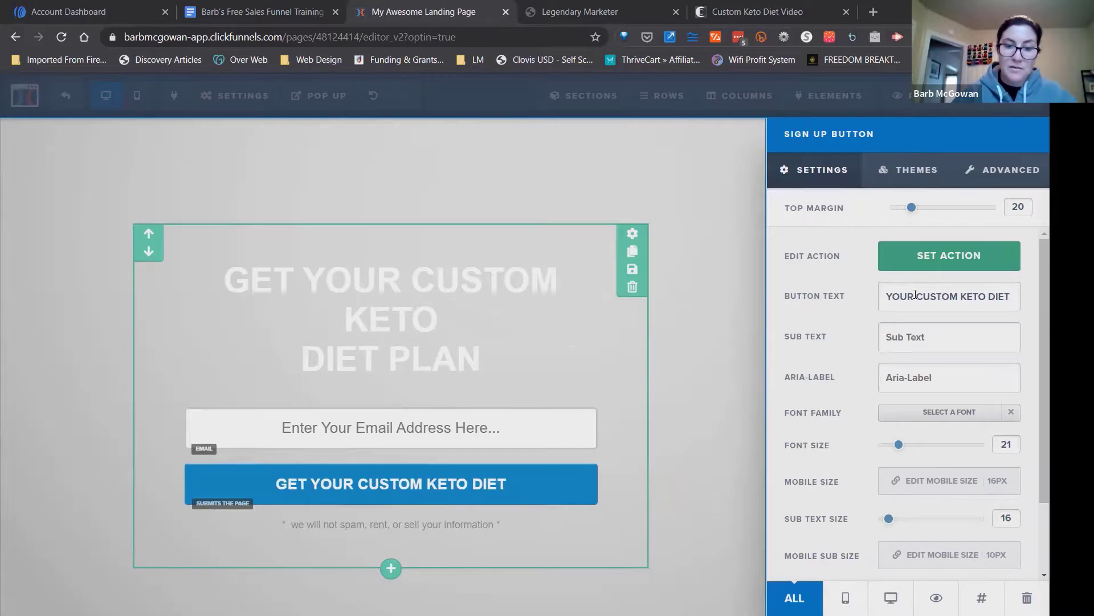
# Add "NOW" in capitals to the end of the sign-up button text and return to the page.
pyautogui.write('now')
pyautogui.press('BackSpace')
pyautogui.press('BackSpace')
pyautogui.press('BackSpace')
pyautogui.write('NOW')
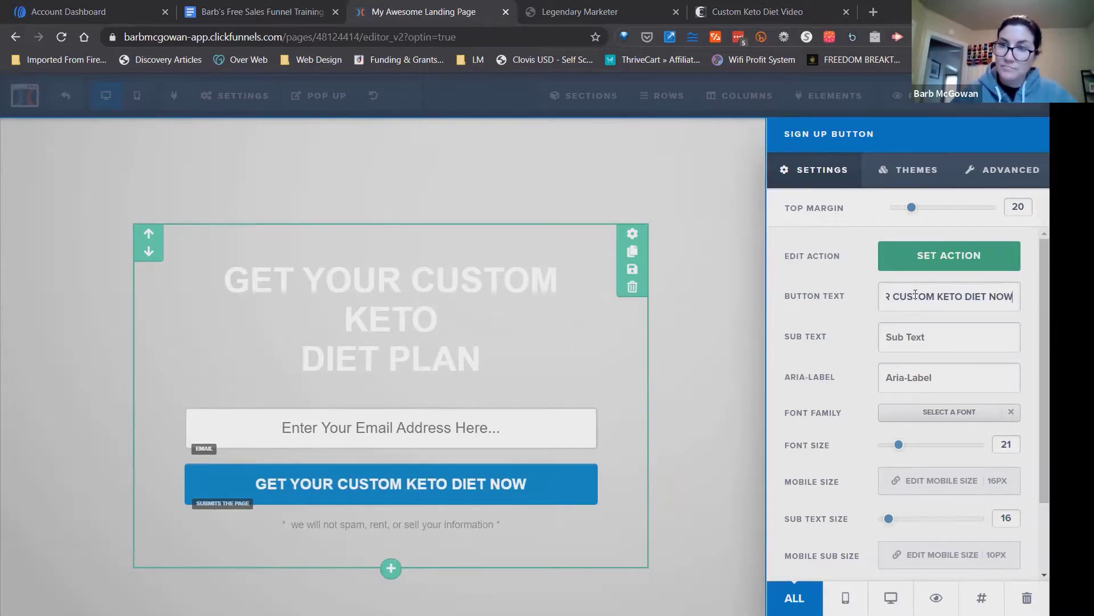
pyautogui.click(685, 399)
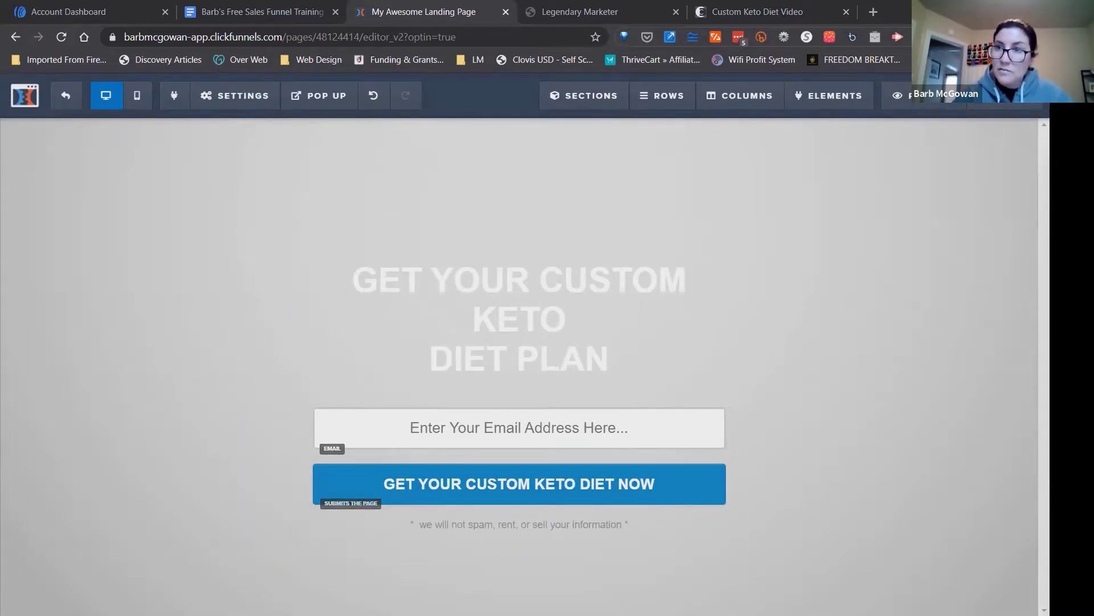
# Set the landing page's main headline font size to 44 to match the sales page's two-line layout, and return to the sales page.
pyautogui.click(750, 39)
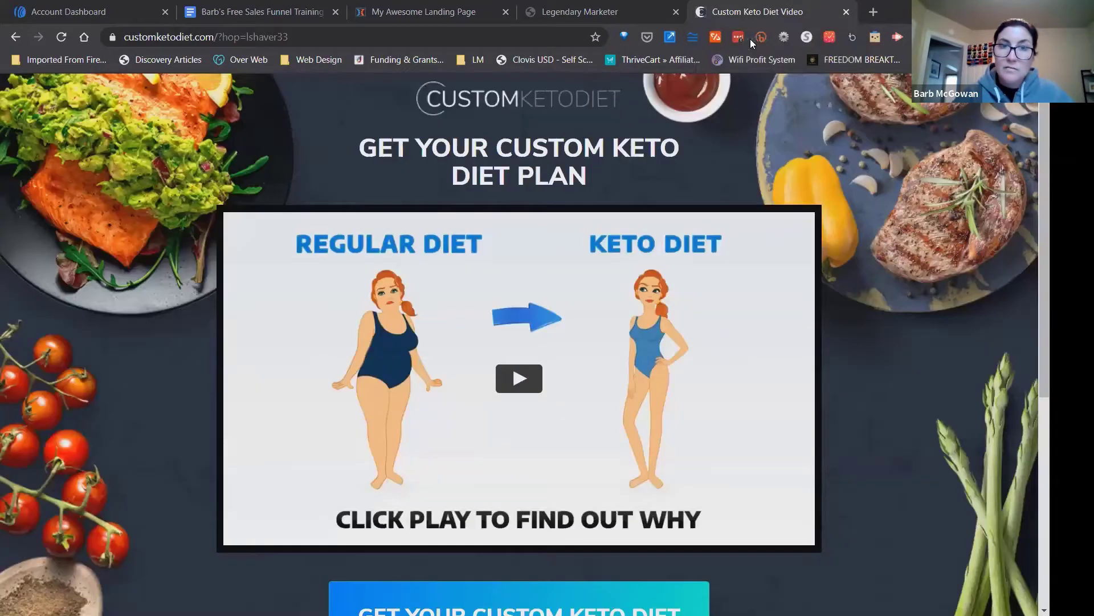
pyautogui.scroll(-4, 525, 344)
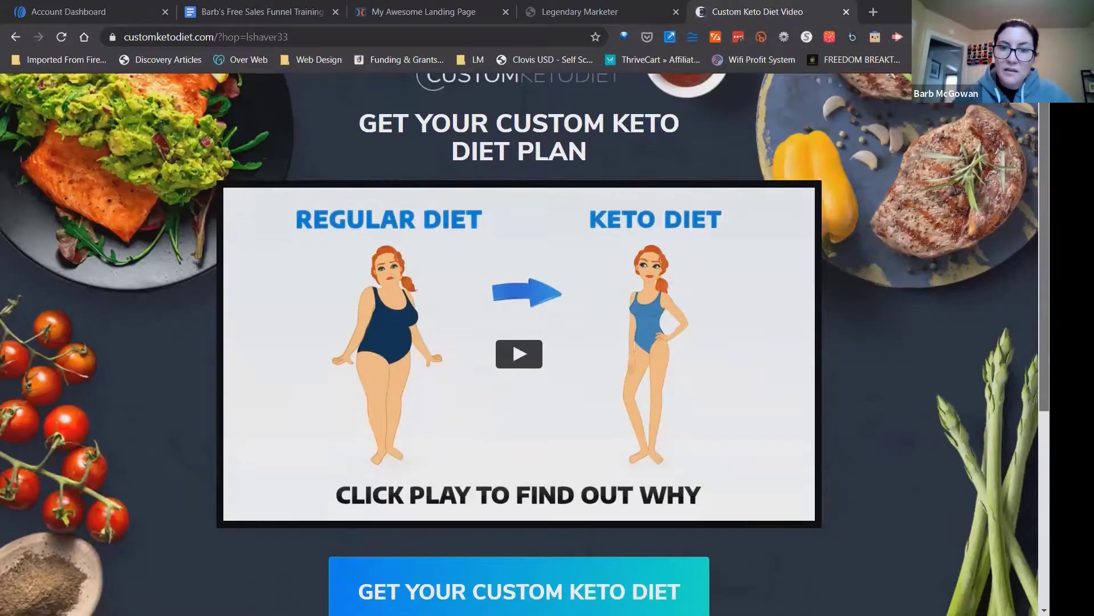
pyautogui.scroll(4, 519, 342)
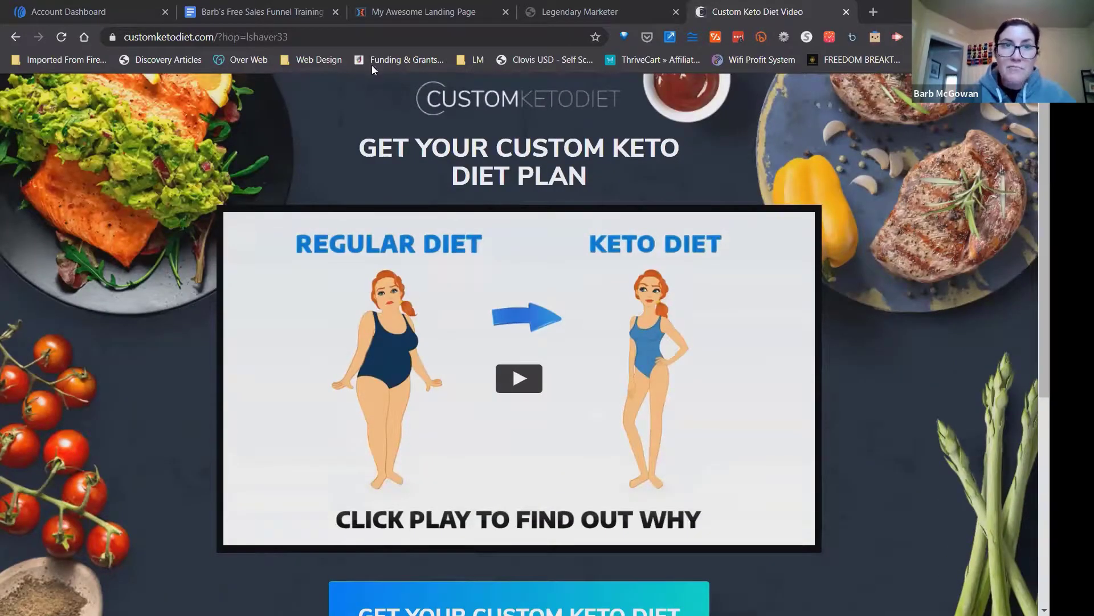
pyautogui.hotkey('ctrl', '3')
pyautogui.click(608, 352)
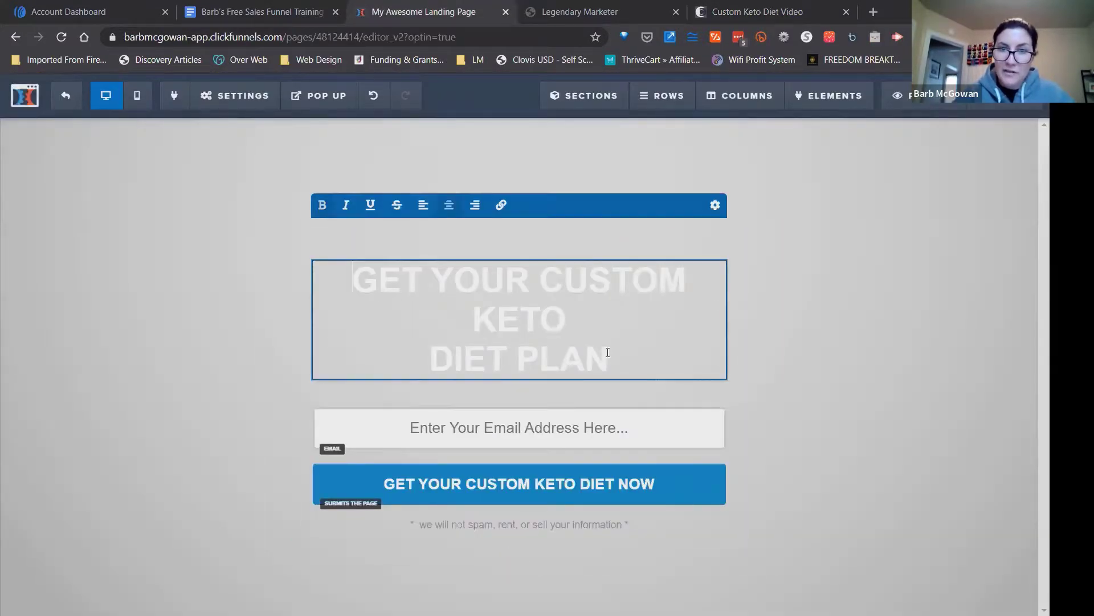
pyautogui.moveTo(609, 359); pyautogui.dragTo(350, 276)
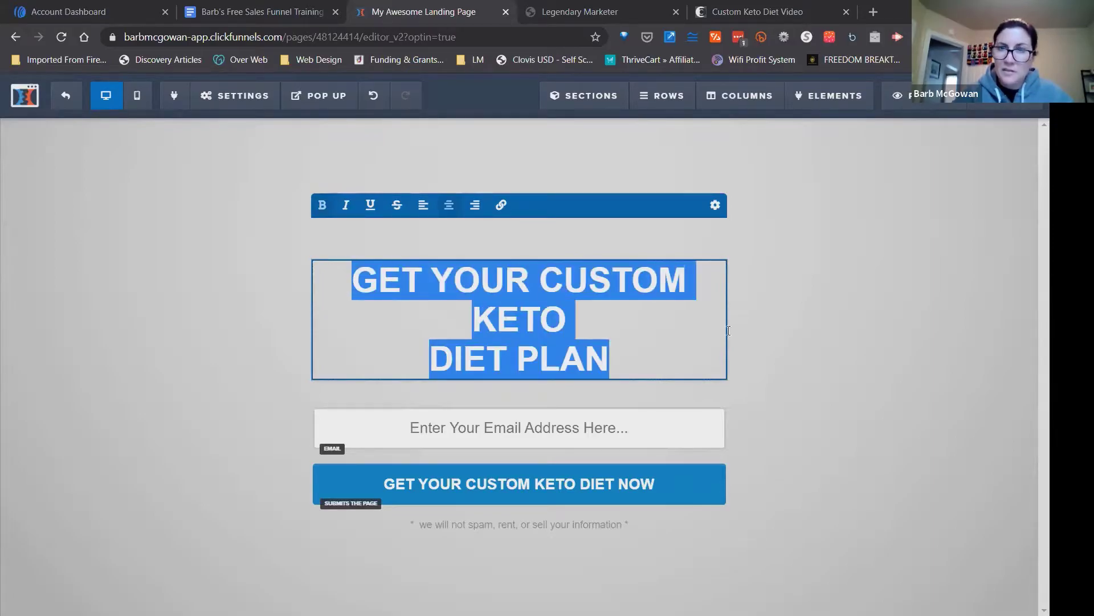
pyautogui.click(781, 327)
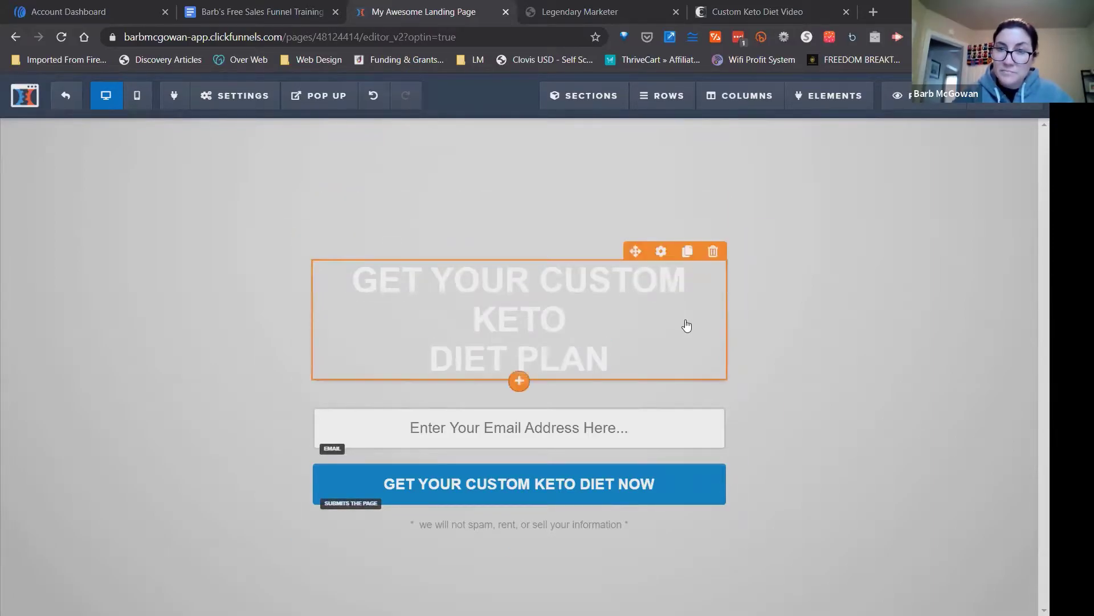
pyautogui.click(660, 251)
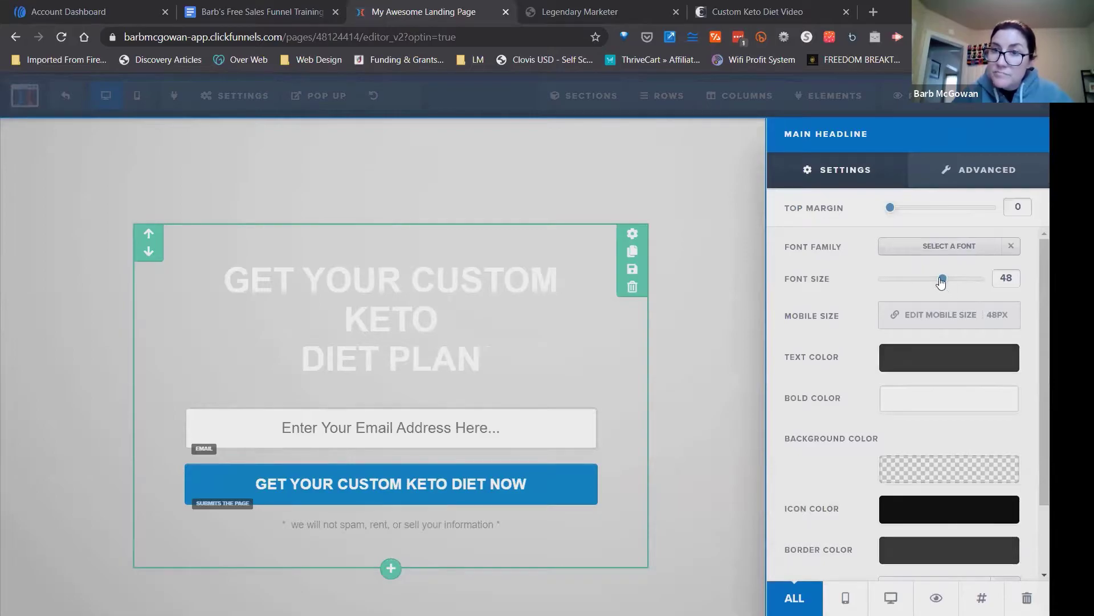
pyautogui.moveTo(941, 282); pyautogui.dragTo(935, 286)
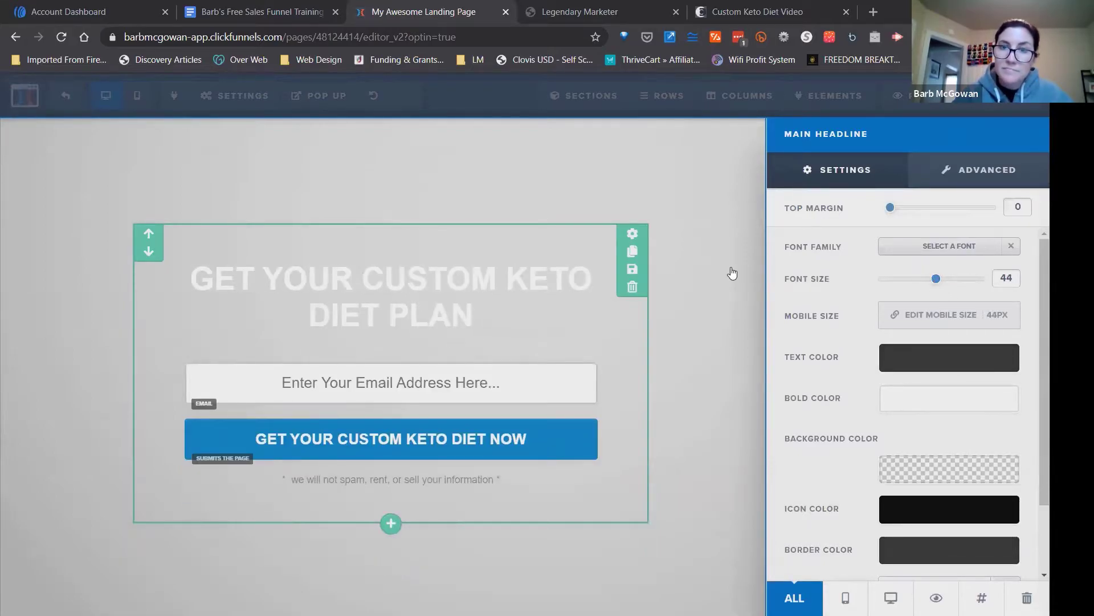
pyautogui.click(732, 268)
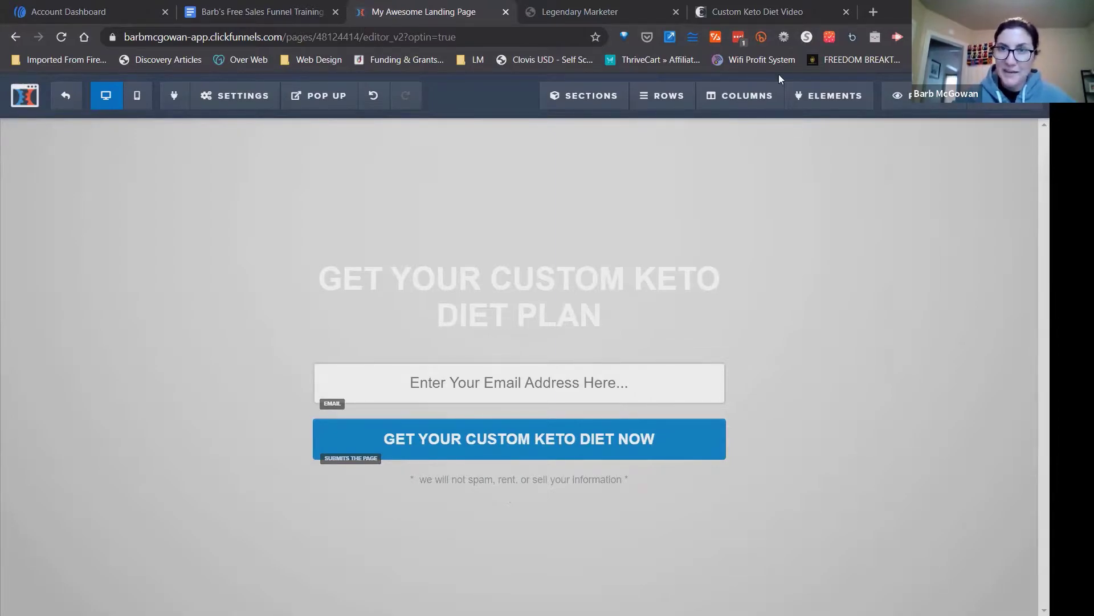
pyautogui.click(758, 11)
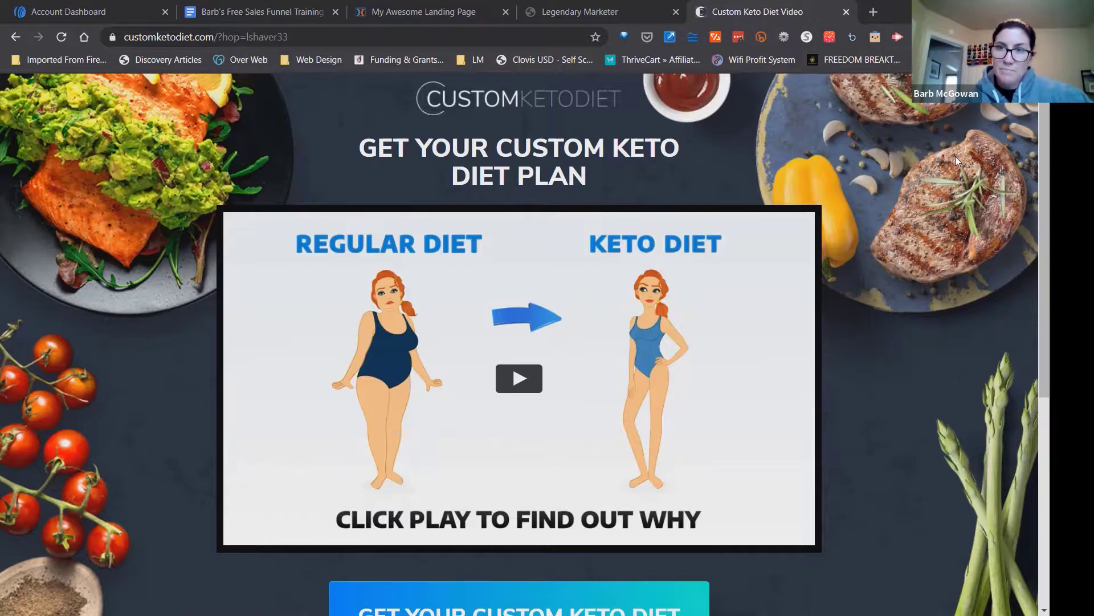
pyautogui.rightClick(897, 206)
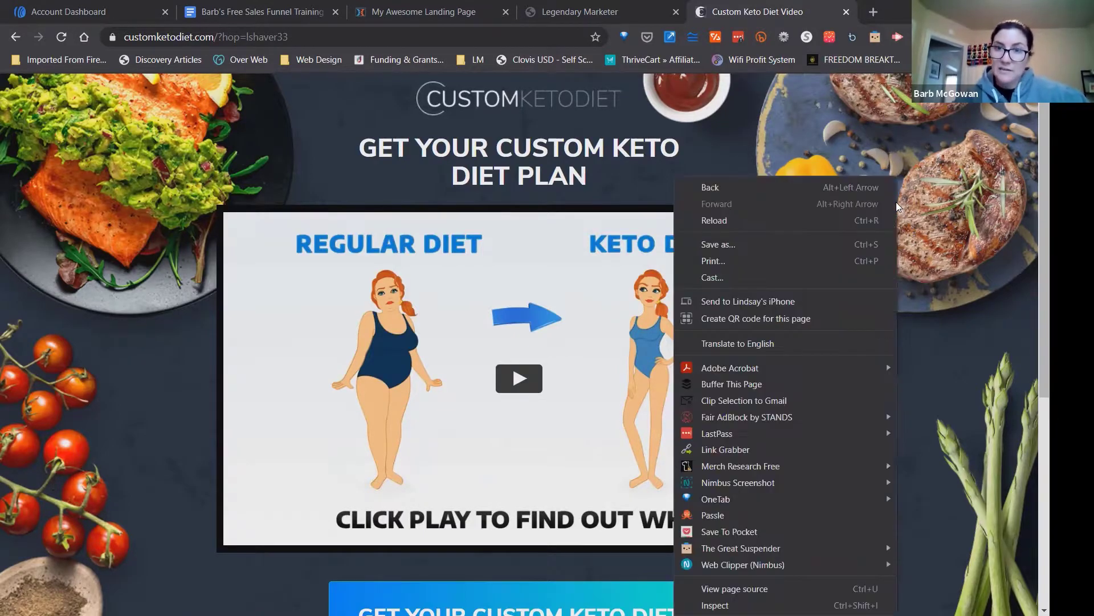
pyautogui.click(770, 243)
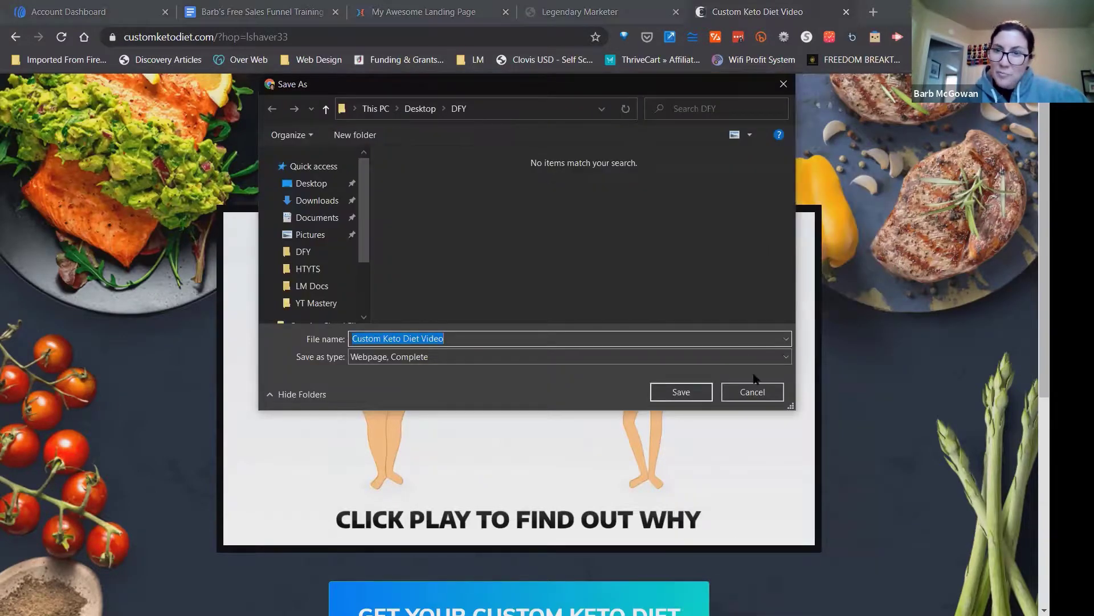
pyautogui.click(755, 387)
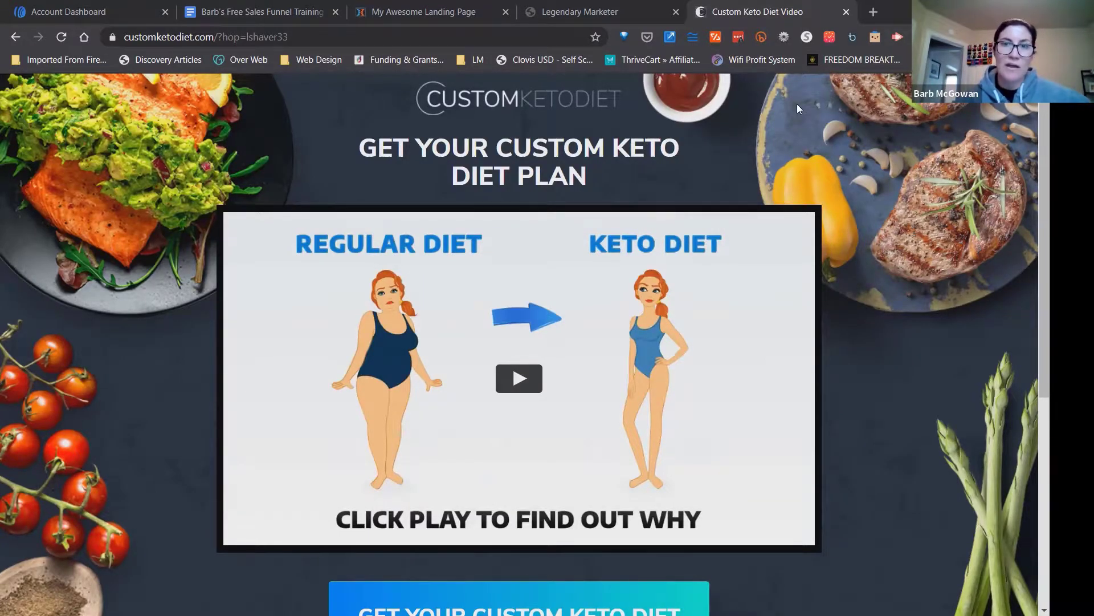
# View the sales page's image information with Web Developer and save its food background as the JPEG keto_bl_b_g on the Desktop.
pyautogui.click(785, 38)
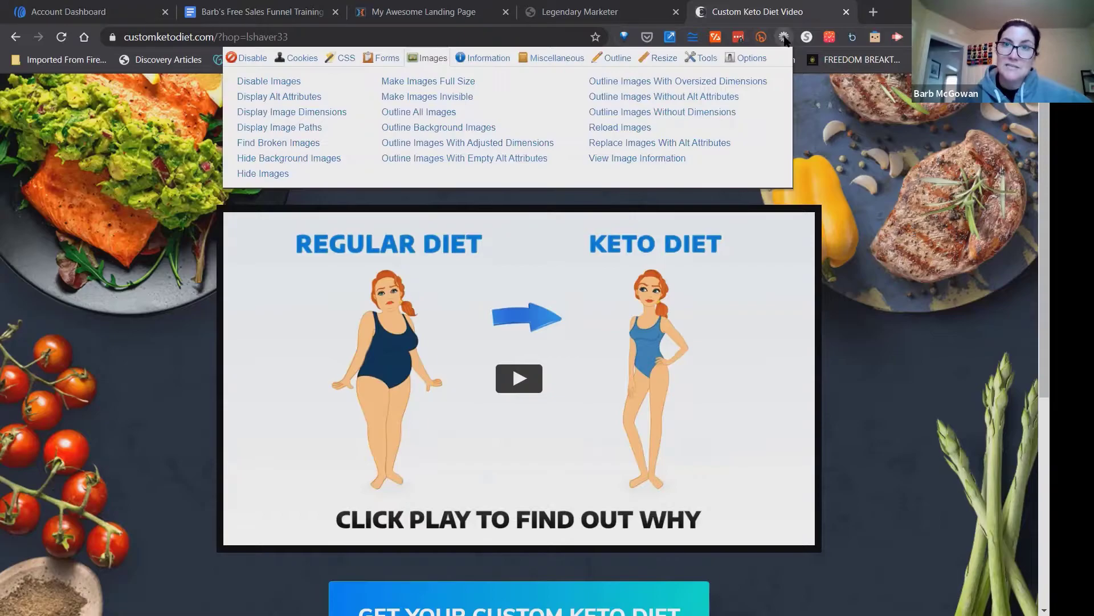
pyautogui.click(648, 159)
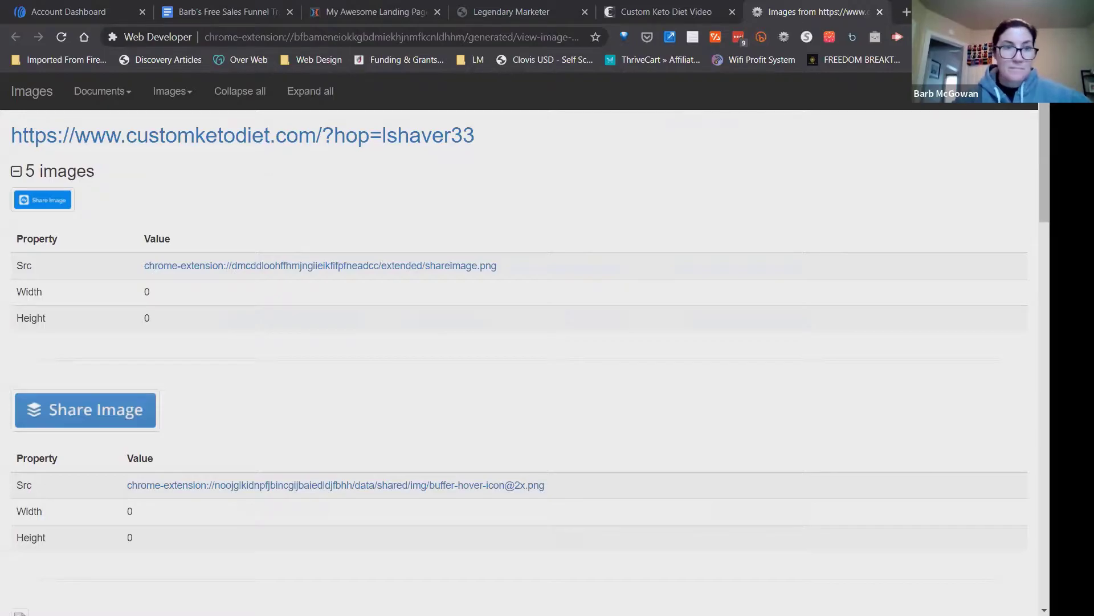
pyautogui.scroll(-10, 971, 317)
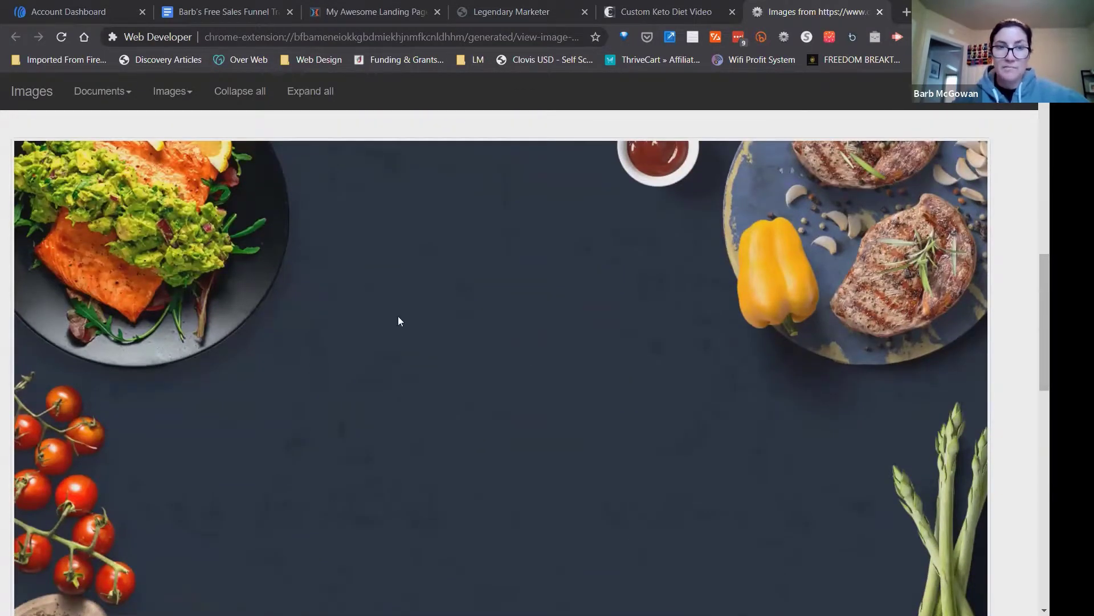
pyautogui.rightClick(397, 317)
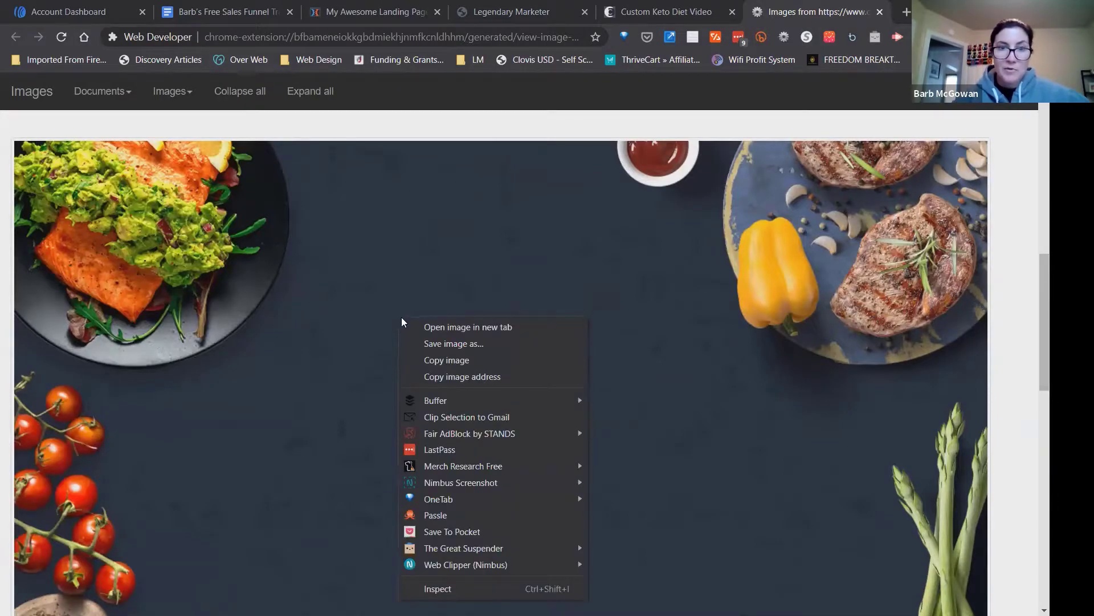
pyautogui.click(433, 343)
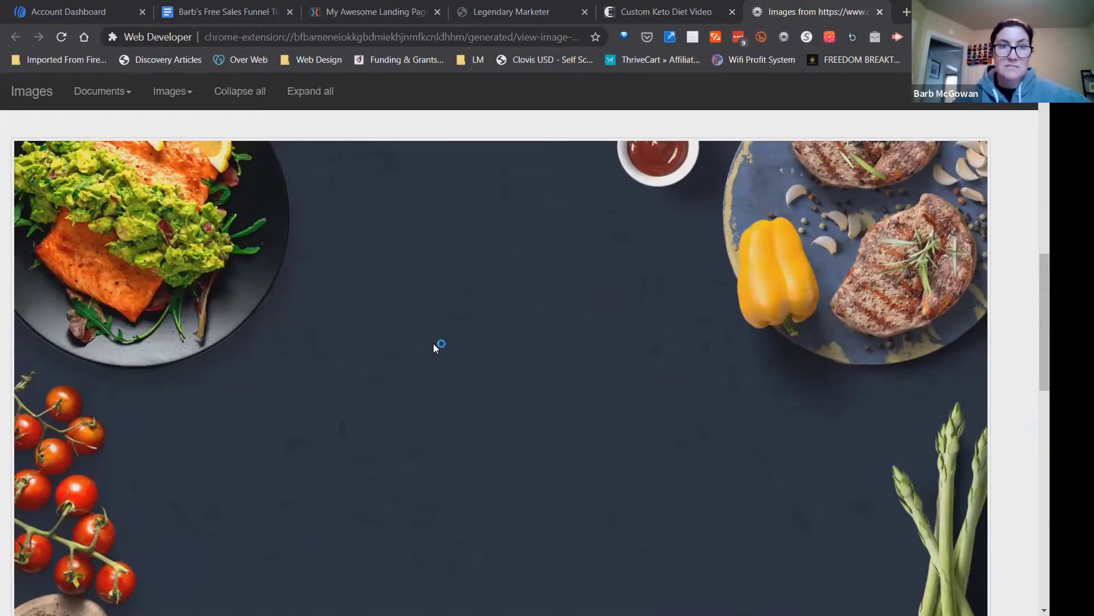
pyautogui.click(310, 182)
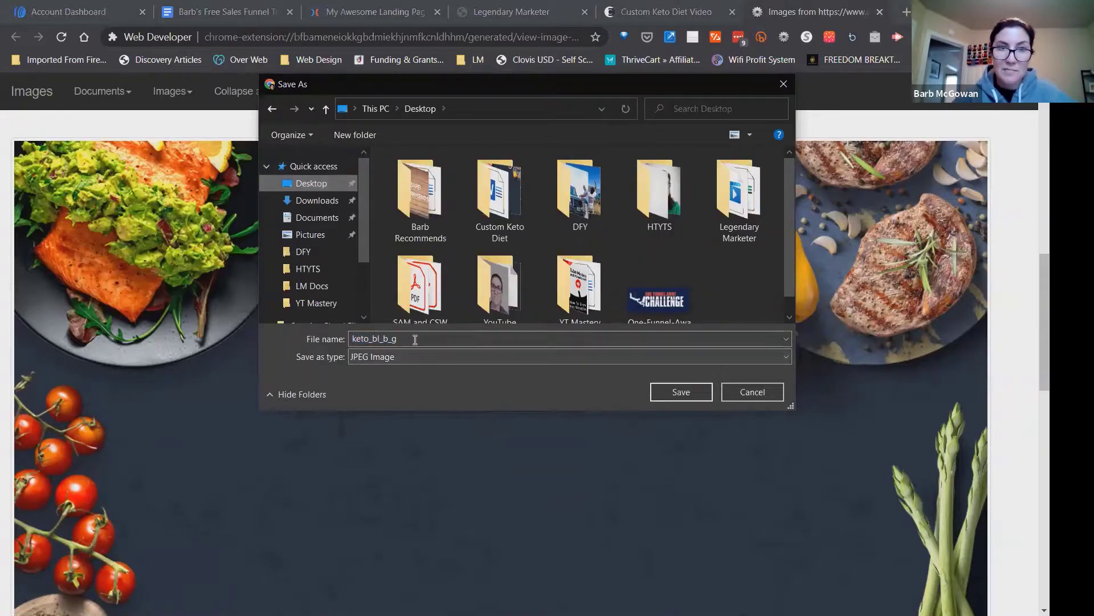
pyautogui.click(679, 393)
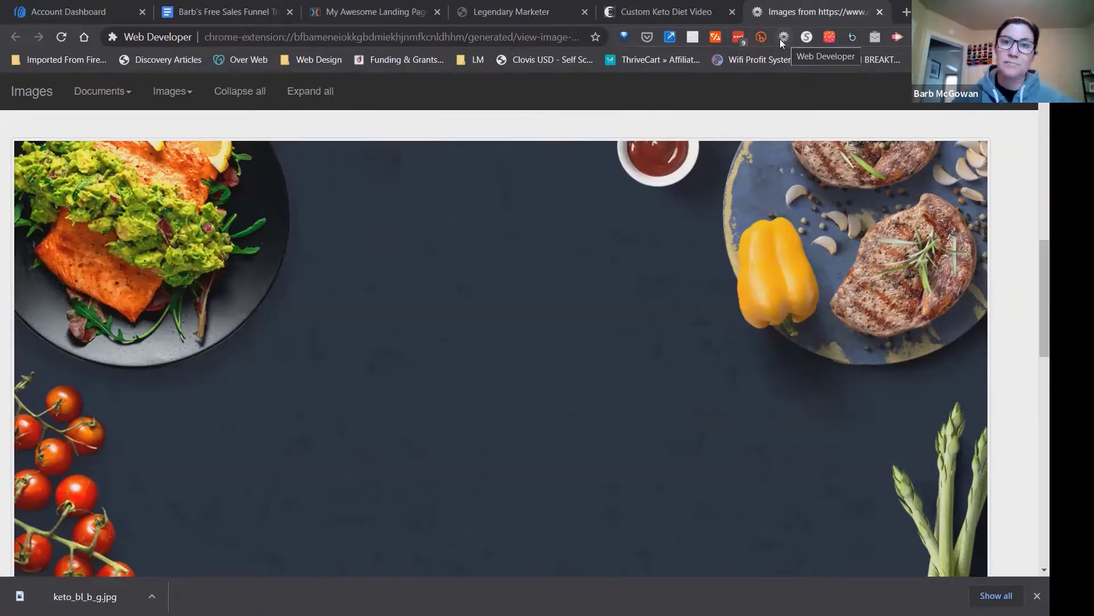
# Upload keto_bl_b_g from the Desktop to the ClickFunnels image library and set it as the landing page's background image.
pyautogui.click(350, 24)
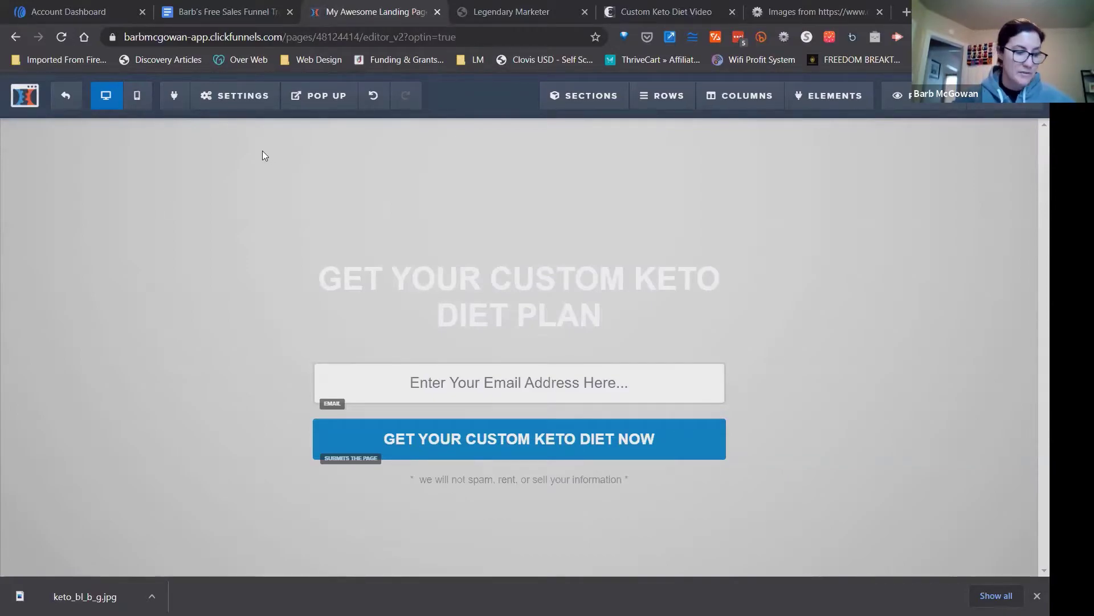
pyautogui.moveTo(220, 98)
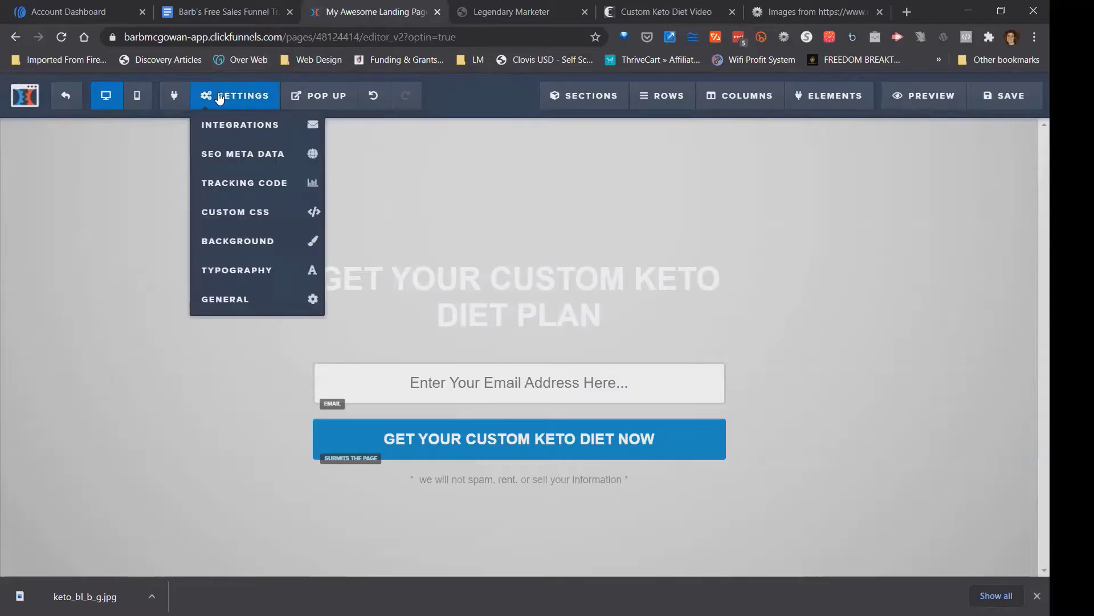
pyautogui.click(244, 241)
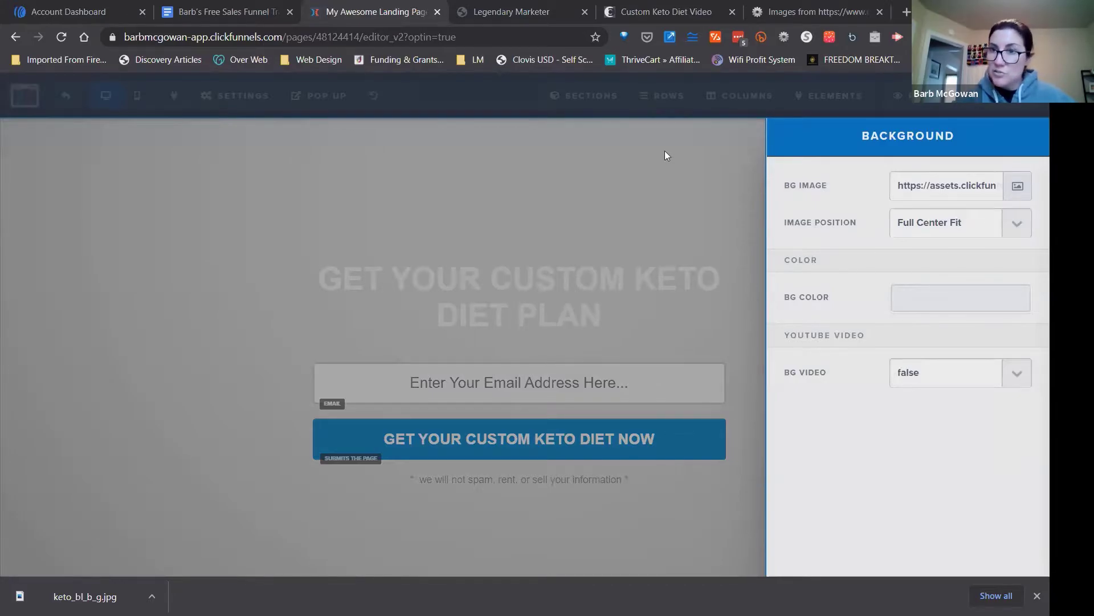
pyautogui.click(1018, 188)
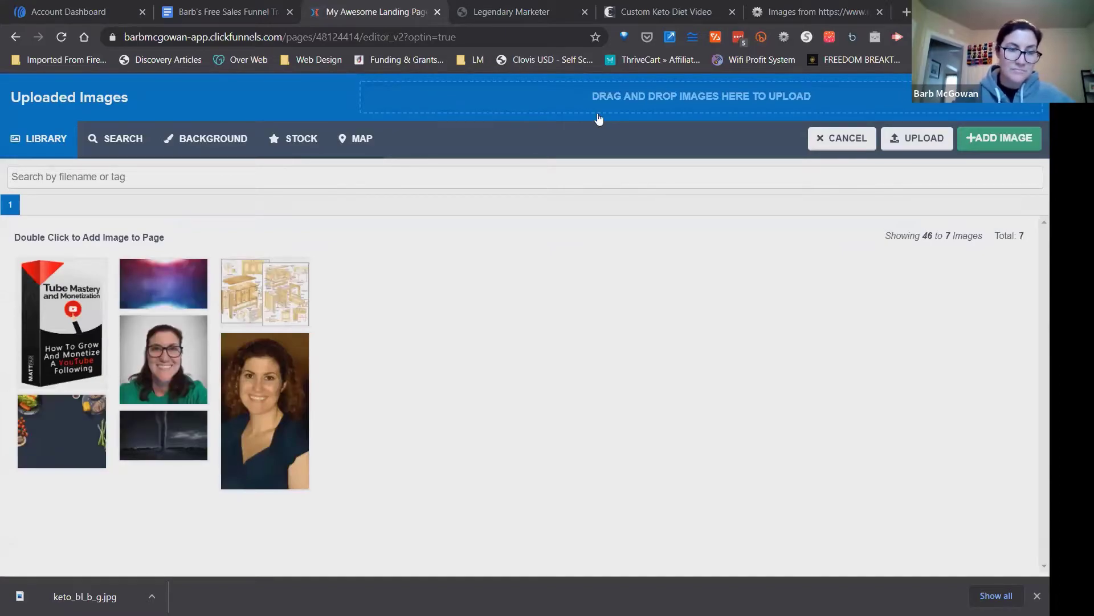
pyautogui.click(917, 137)
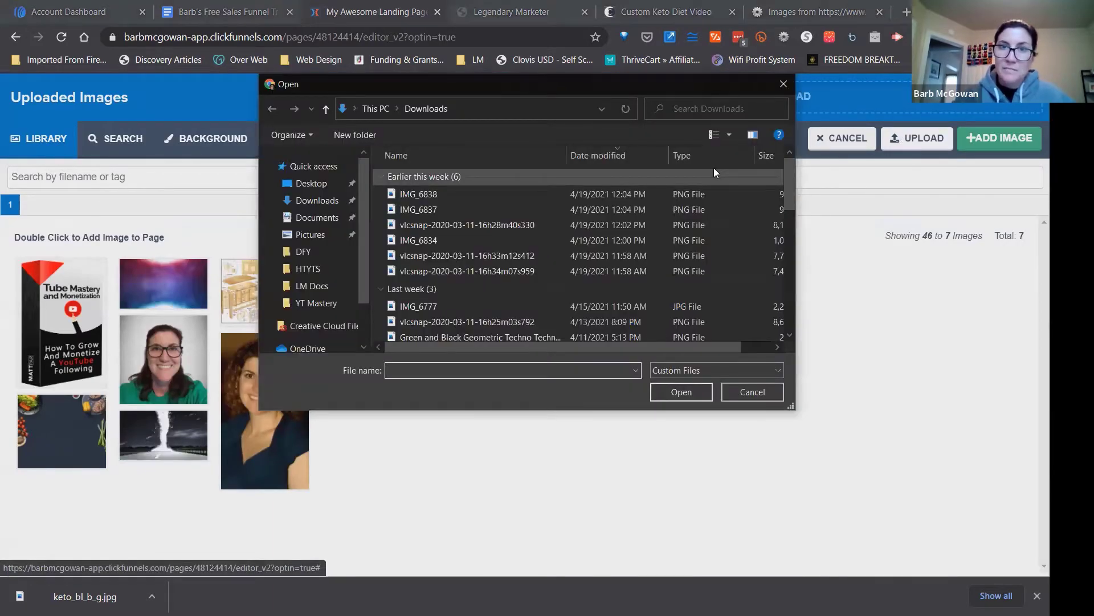
pyautogui.click(339, 180)
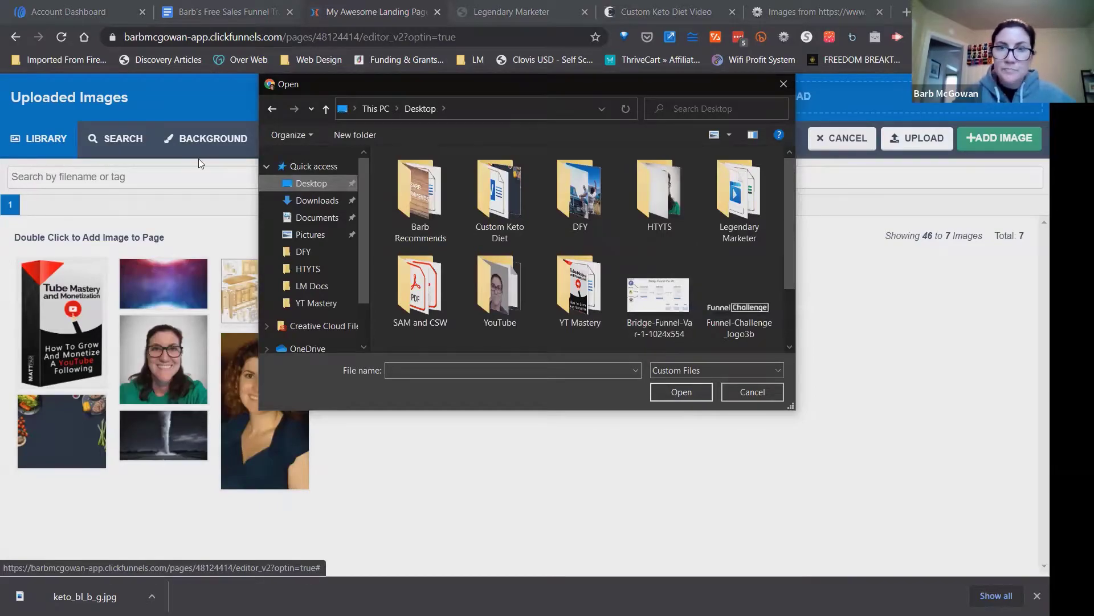
pyautogui.moveTo(791, 236); pyautogui.dragTo(792, 287)
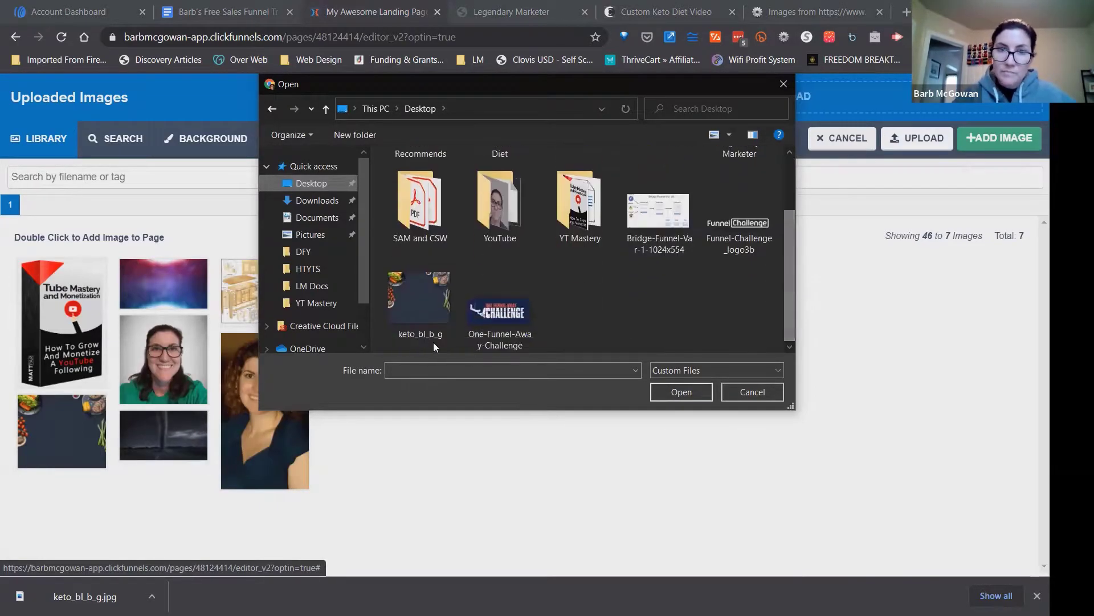
pyautogui.click(416, 302)
pyautogui.click(673, 393)
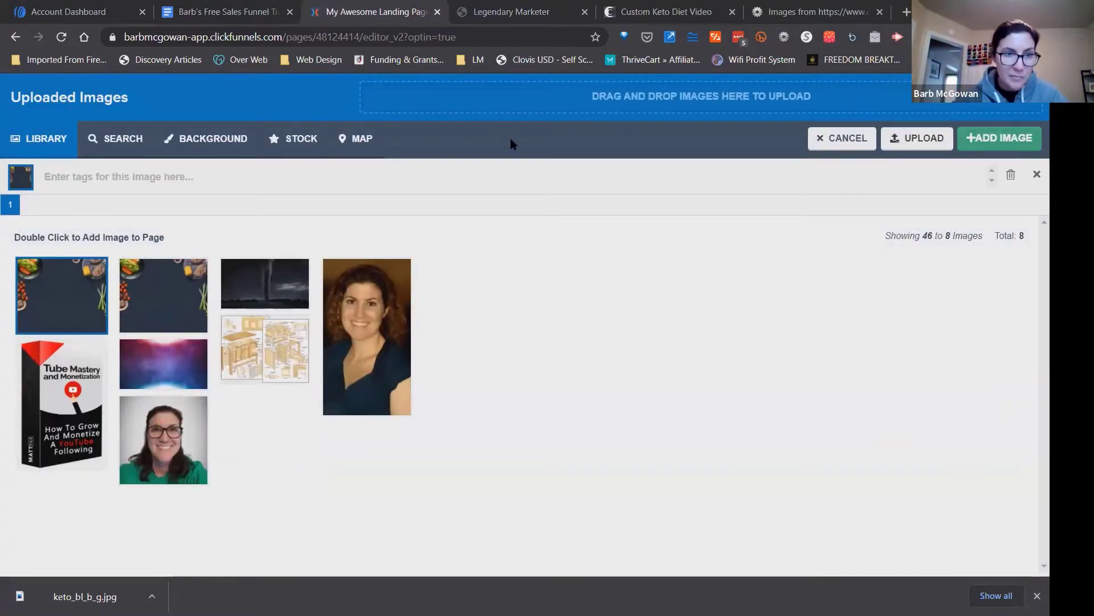
pyautogui.doubleClick(73, 281)
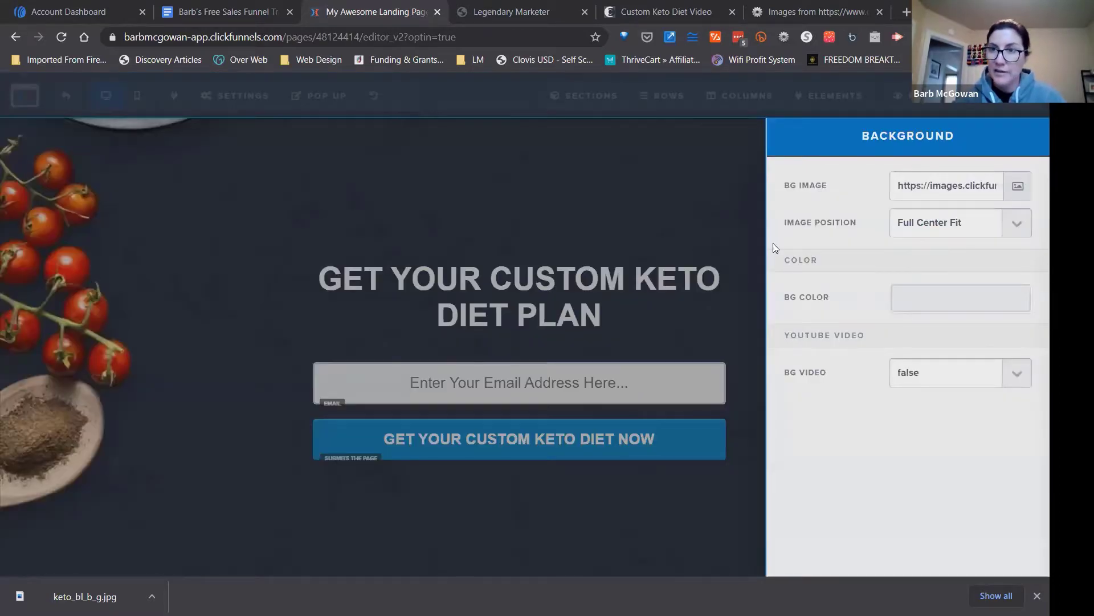
pyautogui.click(633, 200)
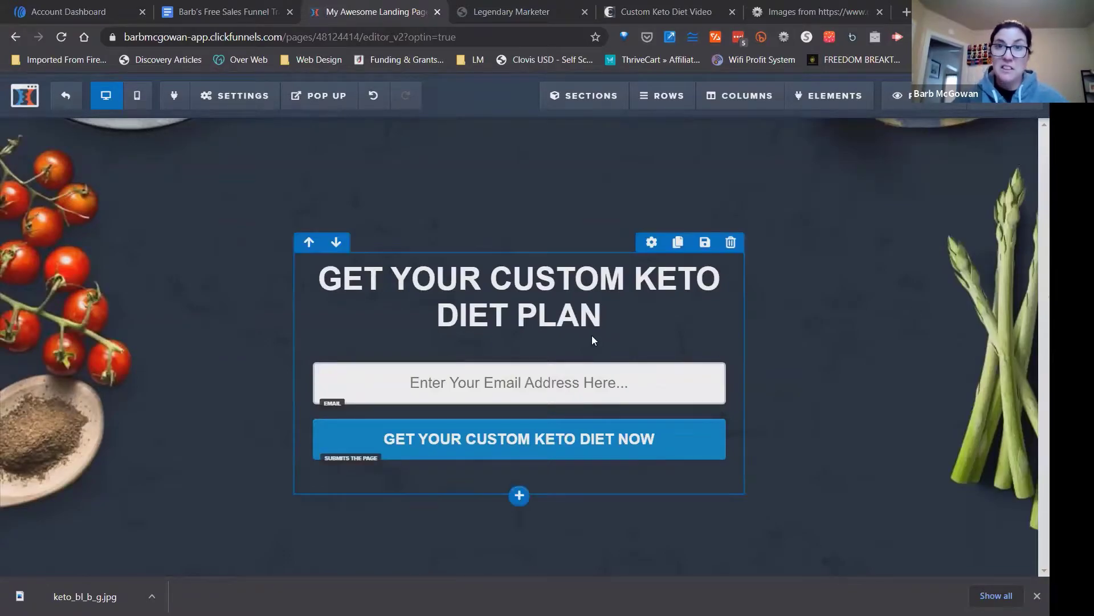
# Close the image information page and compare the sales page's design with the landing page.
pyautogui.click(774, 23)
pyautogui.click(880, 12)
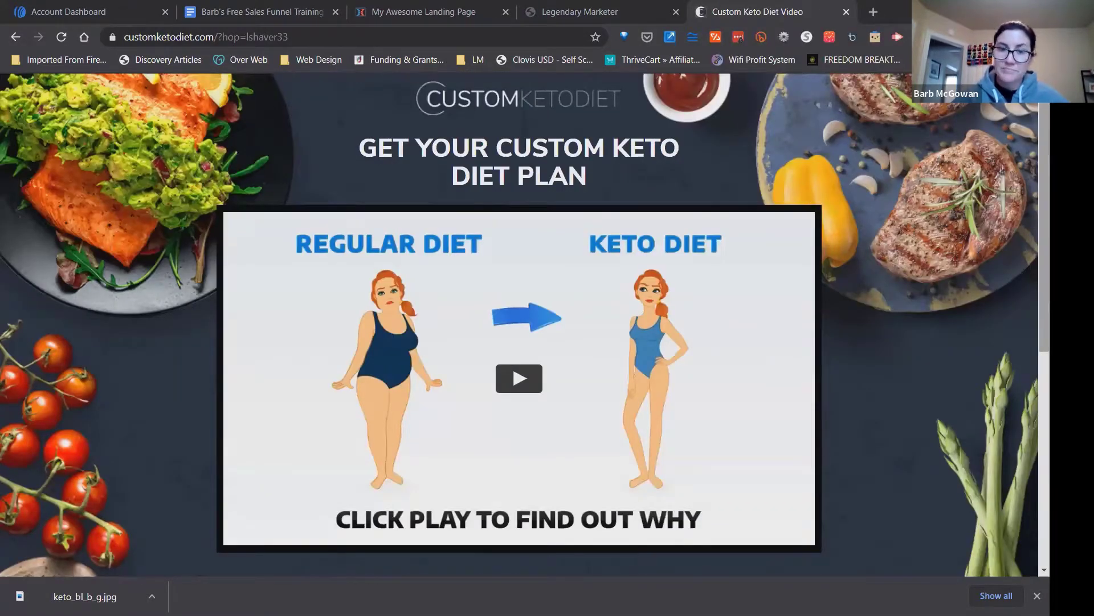
pyautogui.scroll(-5, 524, 325)
pyautogui.scroll(5, 525, 325)
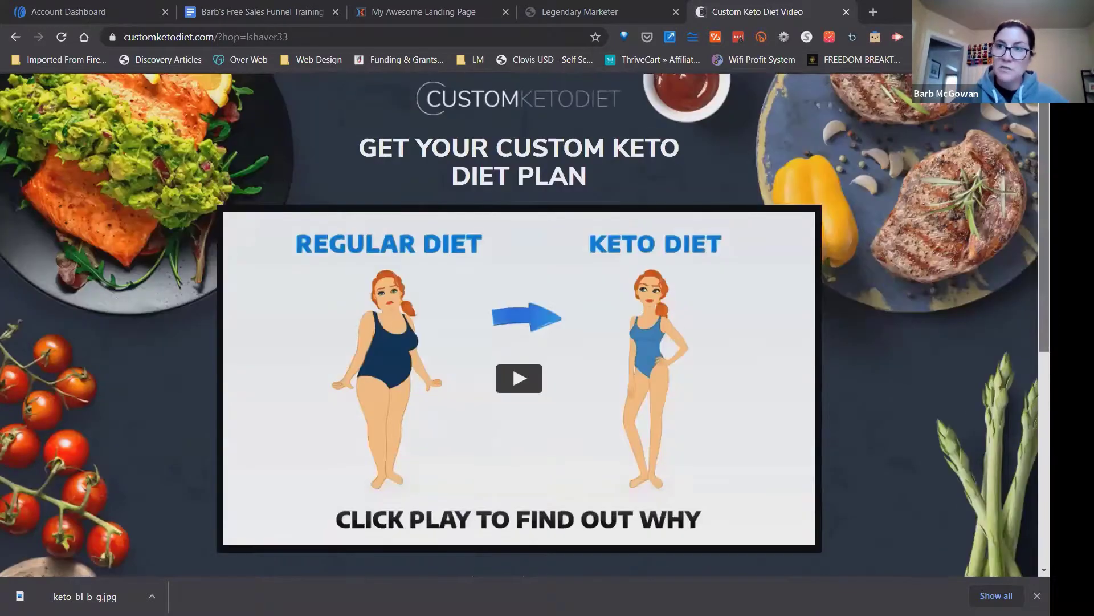
pyautogui.scroll(-5, 637, 101)
pyautogui.scroll(5, 637, 101)
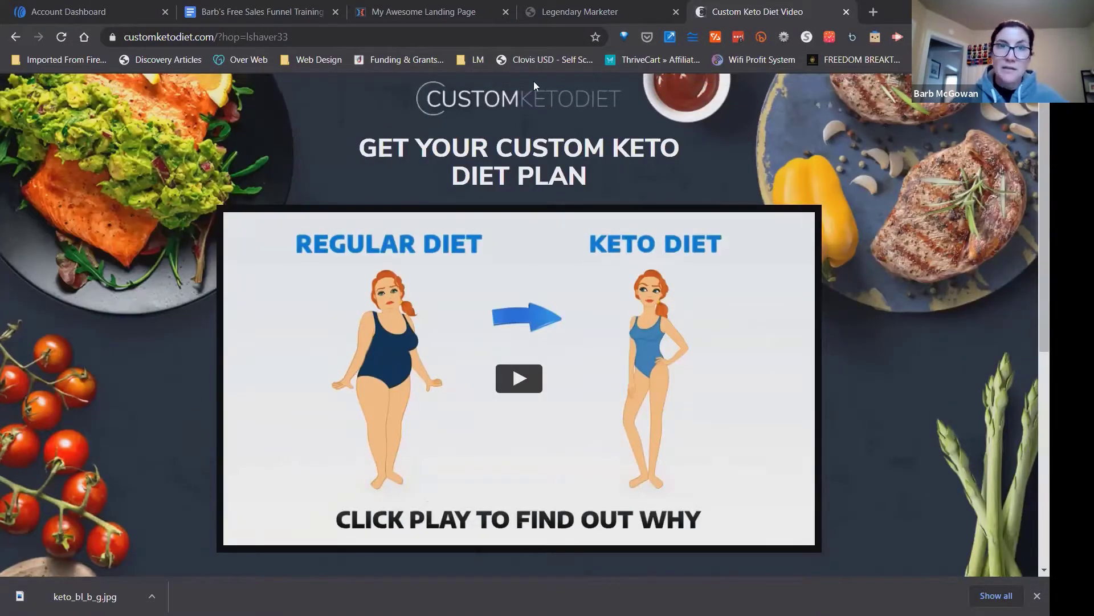
pyautogui.click(381, 12)
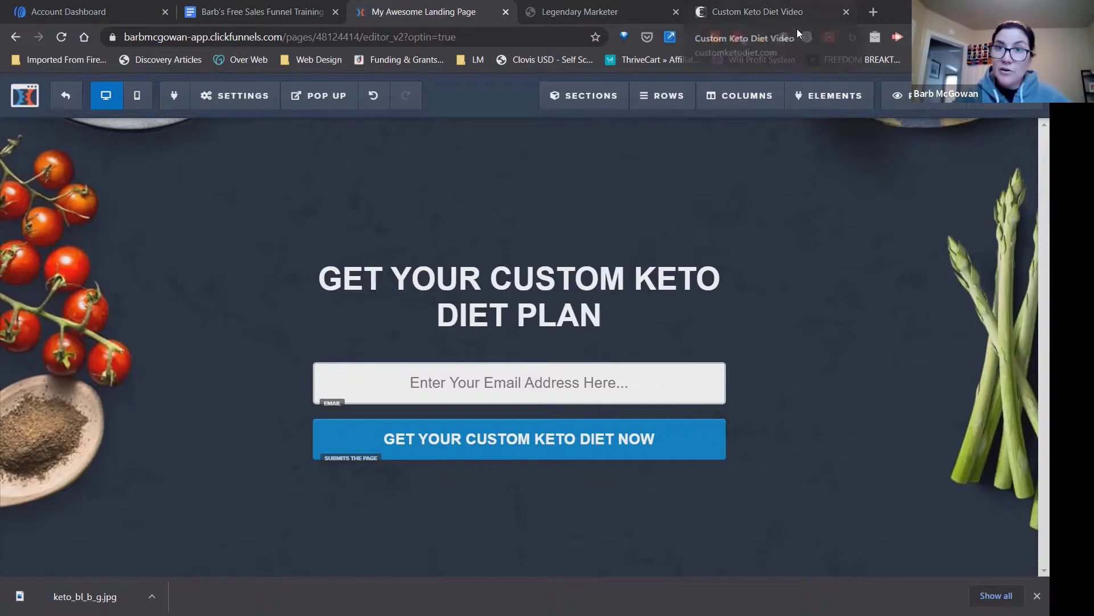
pyautogui.click(792, 13)
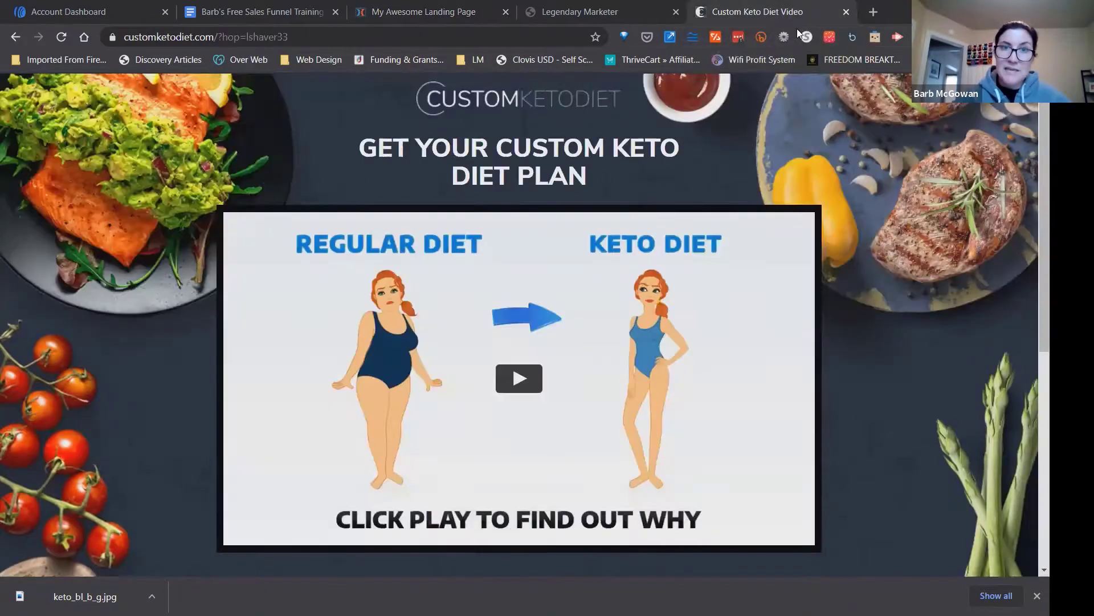
# Return to the ClickFunnels landing page, save it, and replace its default SEO title with Custom Keto Diet.
pyautogui.click(426, 22)
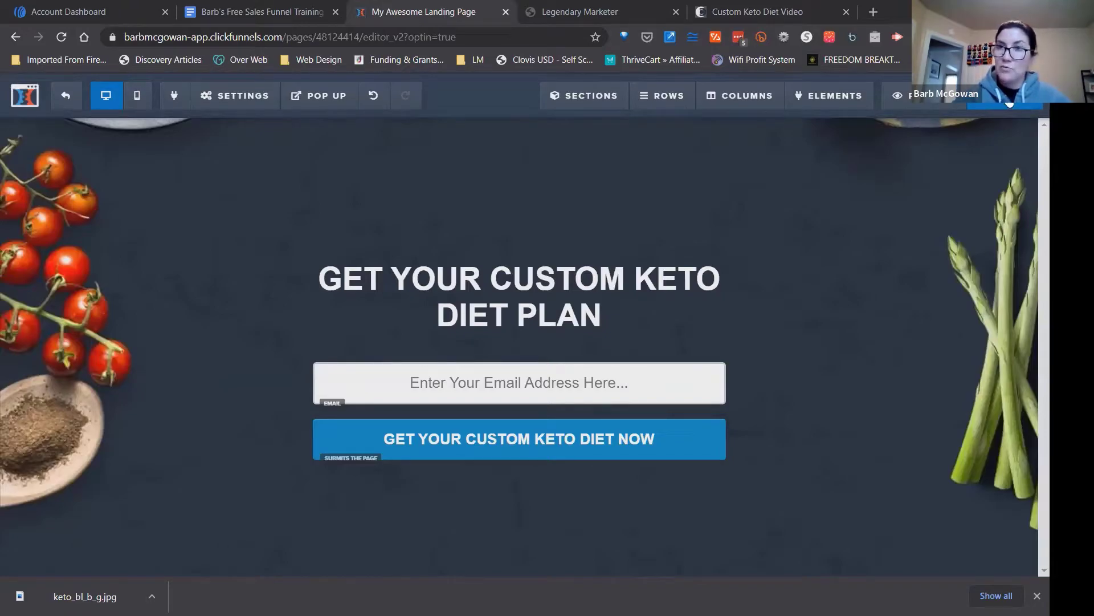
pyautogui.click(1009, 102)
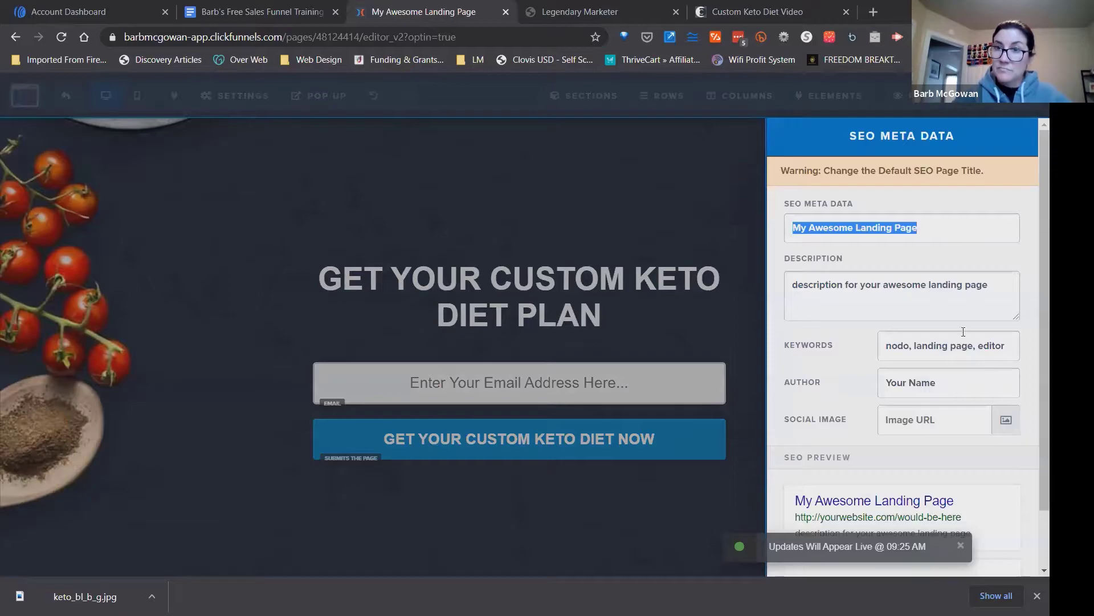
pyautogui.click(927, 229)
pyautogui.moveTo(919, 229); pyautogui.dragTo(901, 201)
pyautogui.click(902, 200)
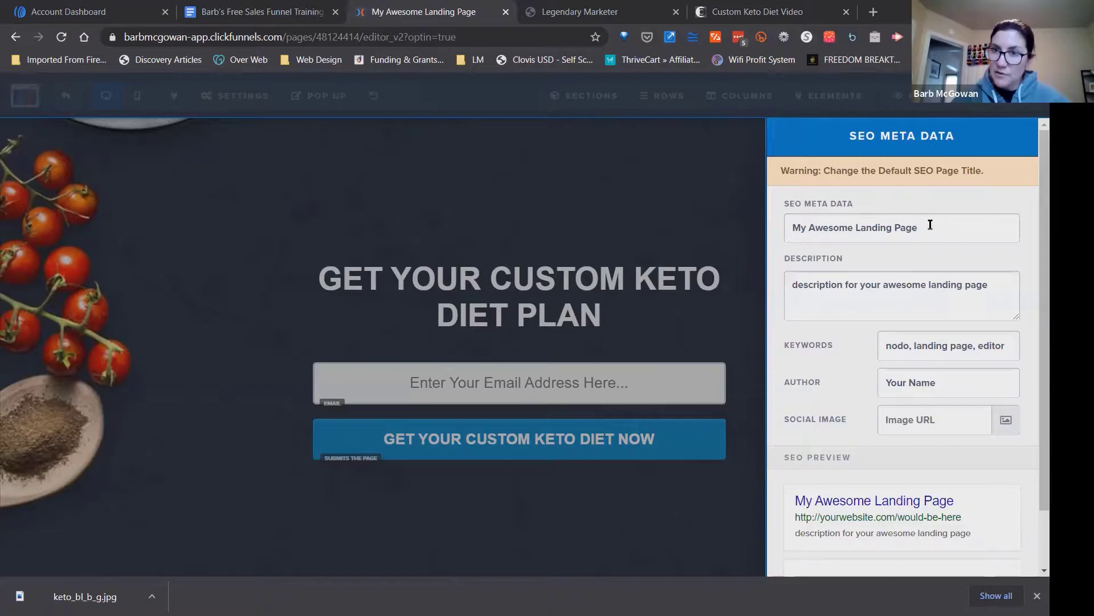
pyautogui.moveTo(932, 231); pyautogui.dragTo(782, 218)
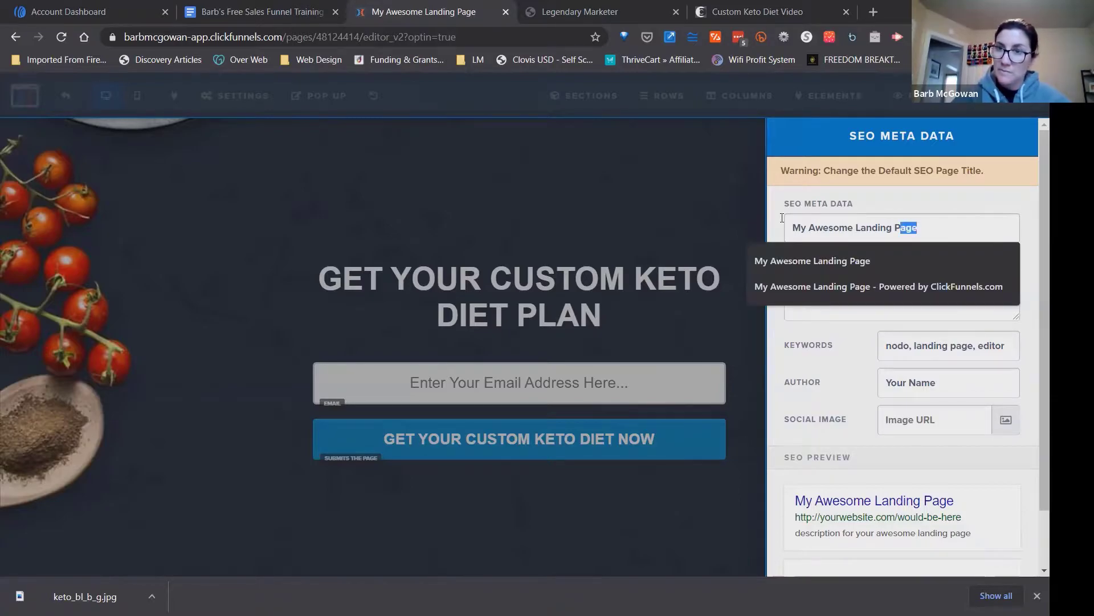
pyautogui.press('BackSpace')
pyautogui.press('BackSpace')
pyautogui.press('BackSpace')
pyautogui.press('BackSpace')
pyautogui.press('BackSpace')
pyautogui.press('BackSpace')
pyautogui.press('BackSpace')
pyautogui.press('BackSpace')
pyautogui.press('BackSpace')
pyautogui.press('BackSpace')
pyautogui.press('BackSpace')
pyautogui.press('BackSpace')
pyautogui.press('BackSpace')
pyautogui.press('BackSpace')
pyautogui.press('BackSpace')
pyautogui.press('BackSpace')
pyautogui.press('BackSpace')
pyautogui.press('BackSpace')
pyautogui.press('BackSpace')
pyautogui.press('BackSpace')
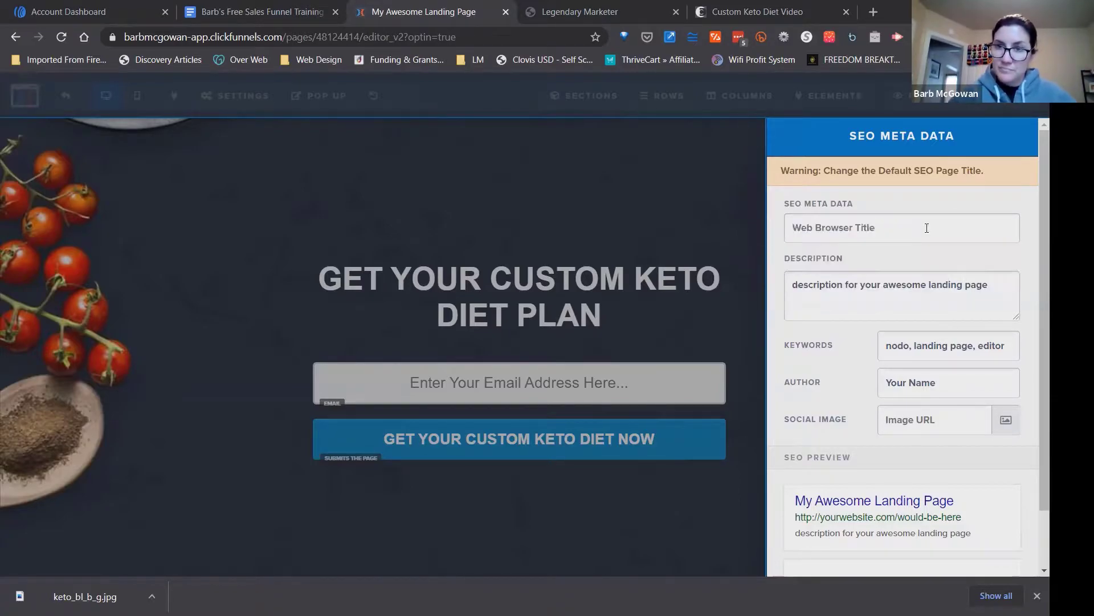
pyautogui.write('Custom Ket')
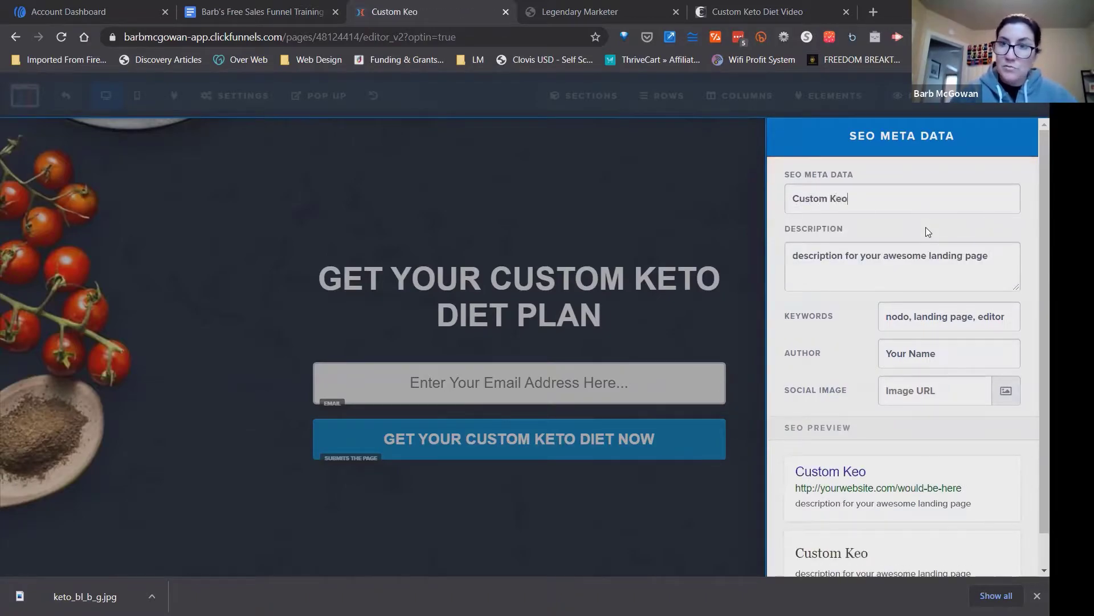
pyautogui.write('o Diet')
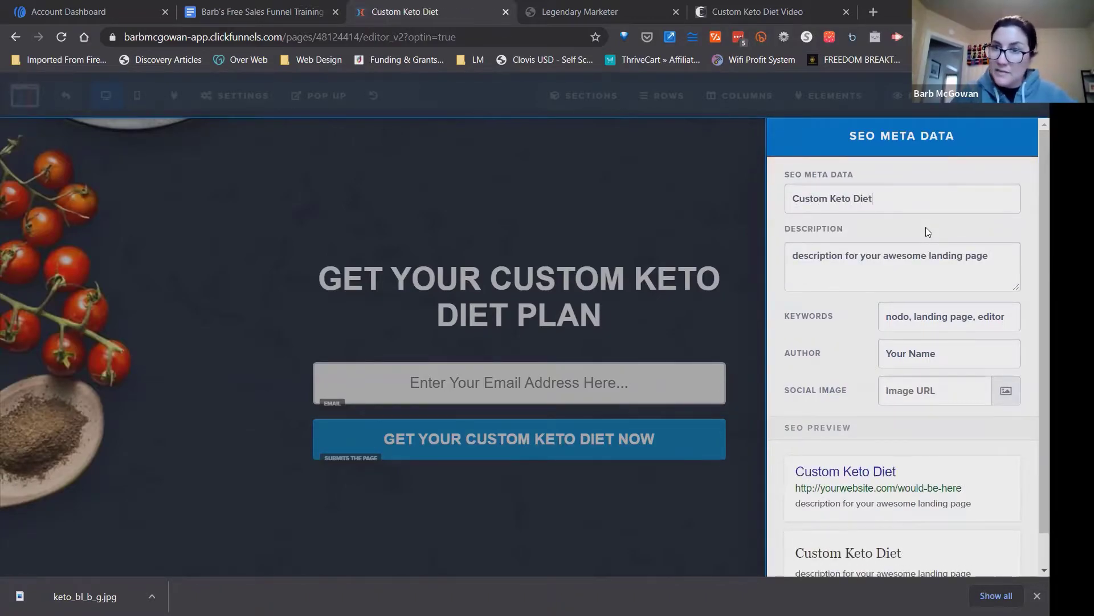
# Set the SEO description to "Get Your Custom Keto Diet Plan" and the keywords to "custom keto diet".
pyautogui.moveTo(891, 200); pyautogui.dragTo(796, 189)
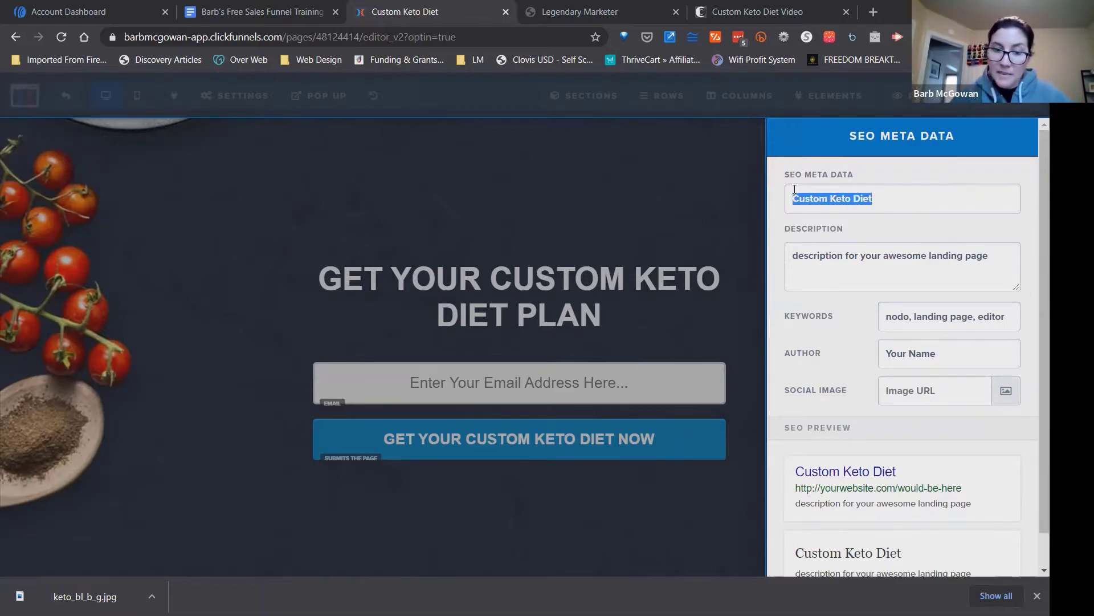
pyautogui.moveTo(1001, 251); pyautogui.dragTo(780, 244)
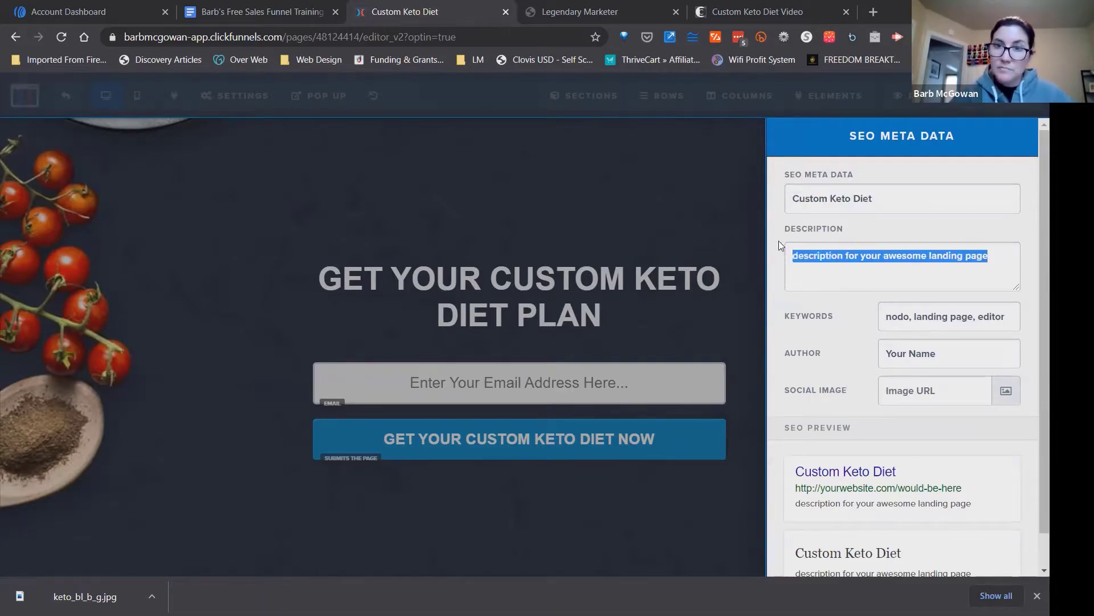
pyautogui.write('Get ')
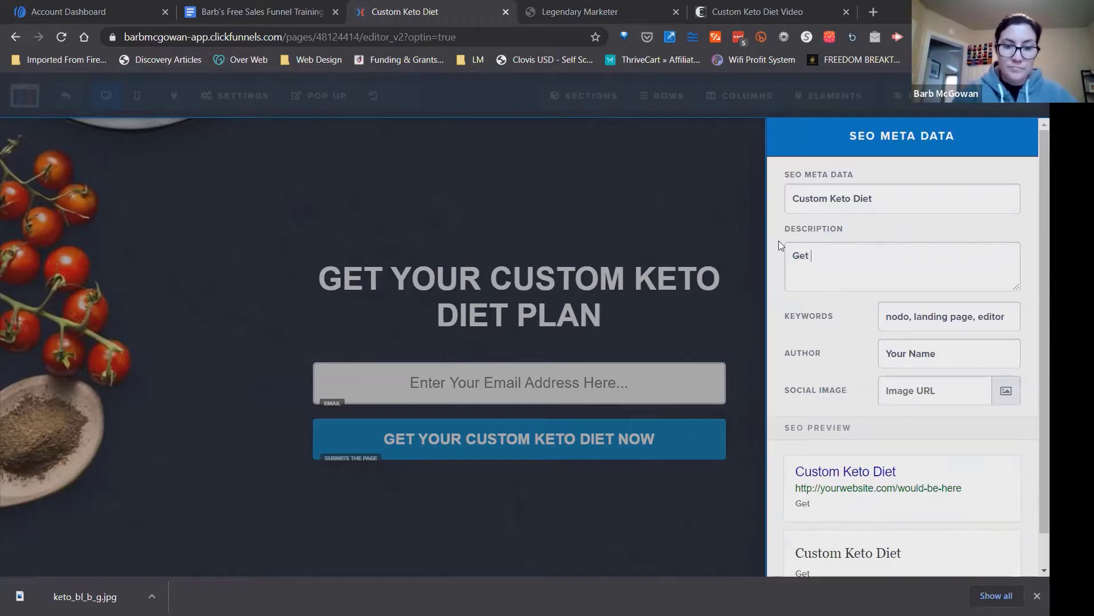
pyautogui.write('Your Custom Keto Diet ')
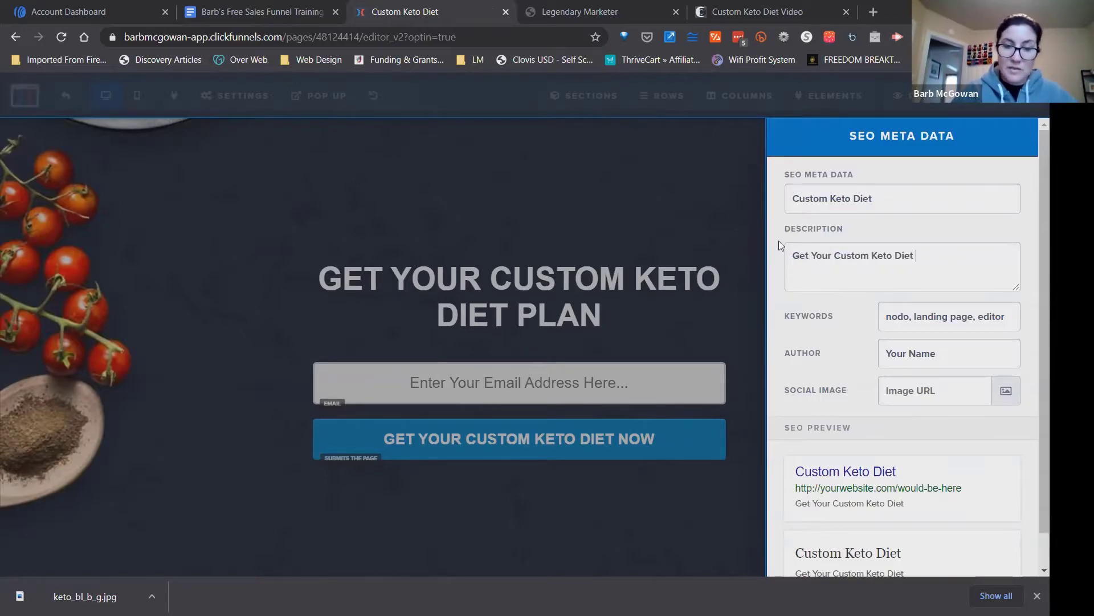
pyautogui.write('Plan')
pyautogui.tripleClick(910, 315)
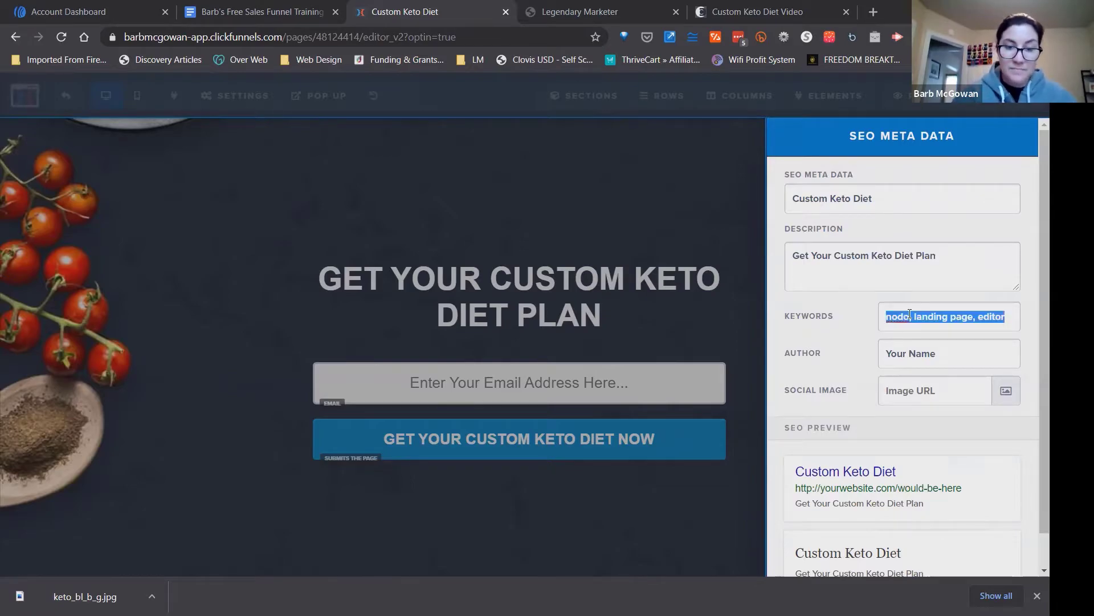
pyautogui.write('custom keto diet')
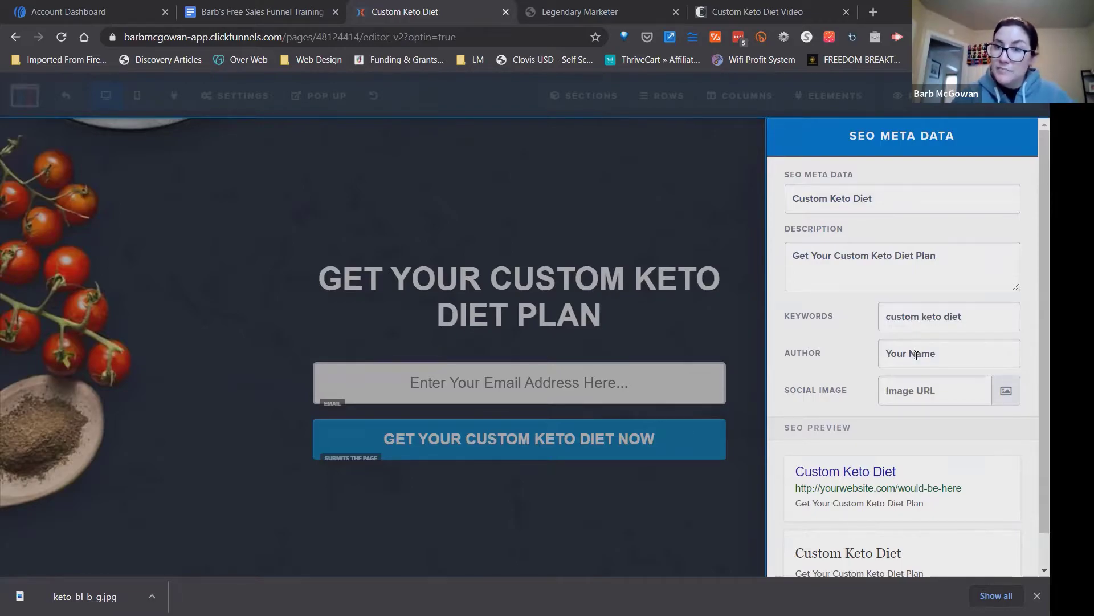
# Enter the author's name in the SEO meta data, close the settings and save the landing page.
pyautogui.moveTo(953, 358); pyautogui.dragTo(882, 348)
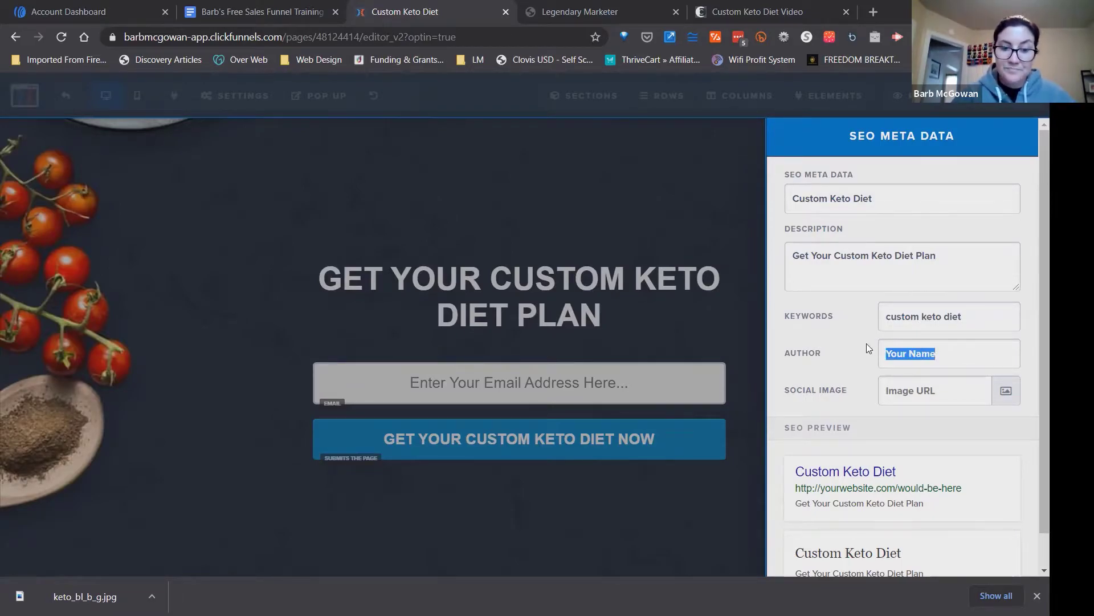
pyautogui.press('BackSpace')
pyautogui.write('Keto Barb')
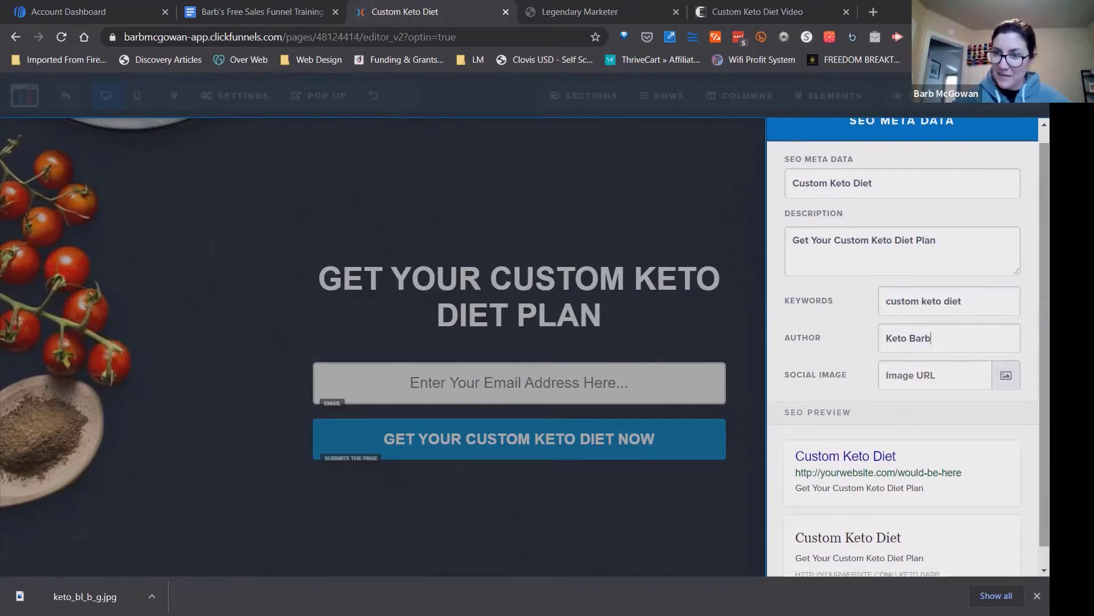
pyautogui.scroll(-1, 1019, 572)
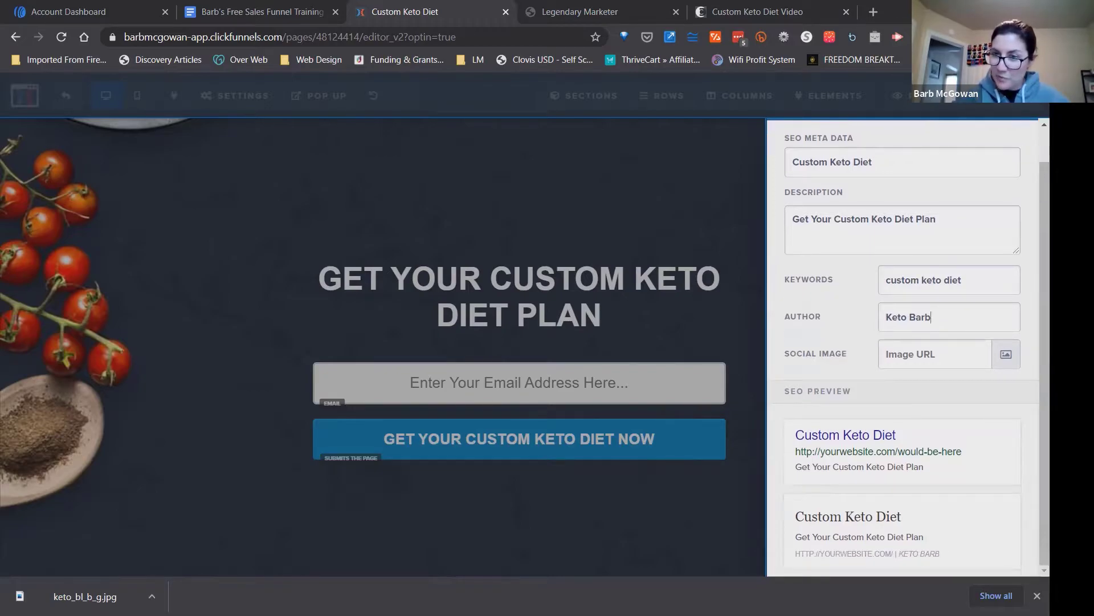
pyautogui.click(1036, 595)
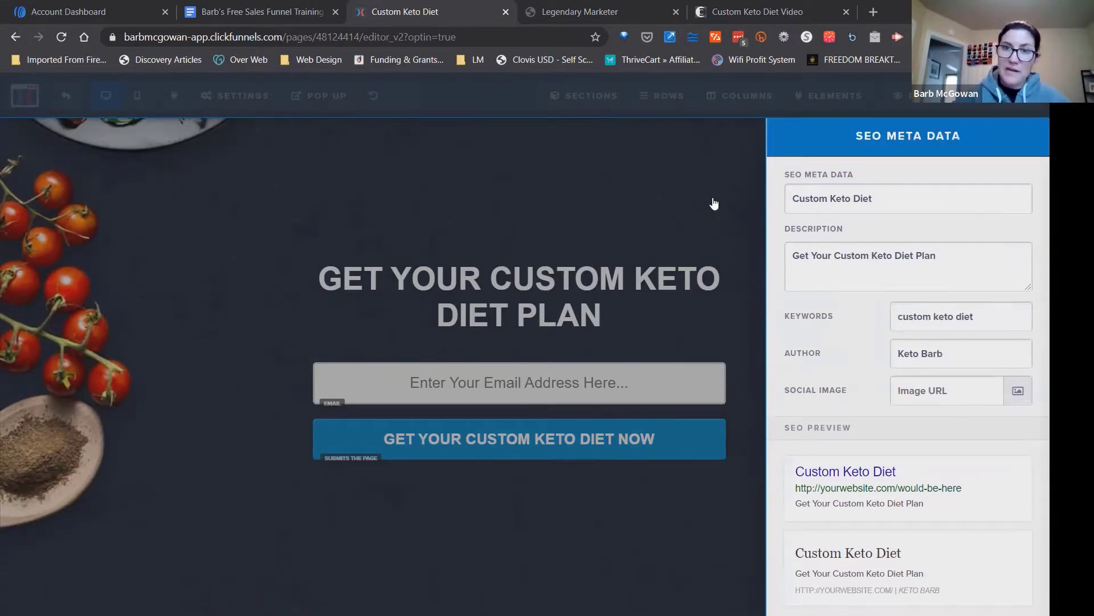
pyautogui.click(717, 199)
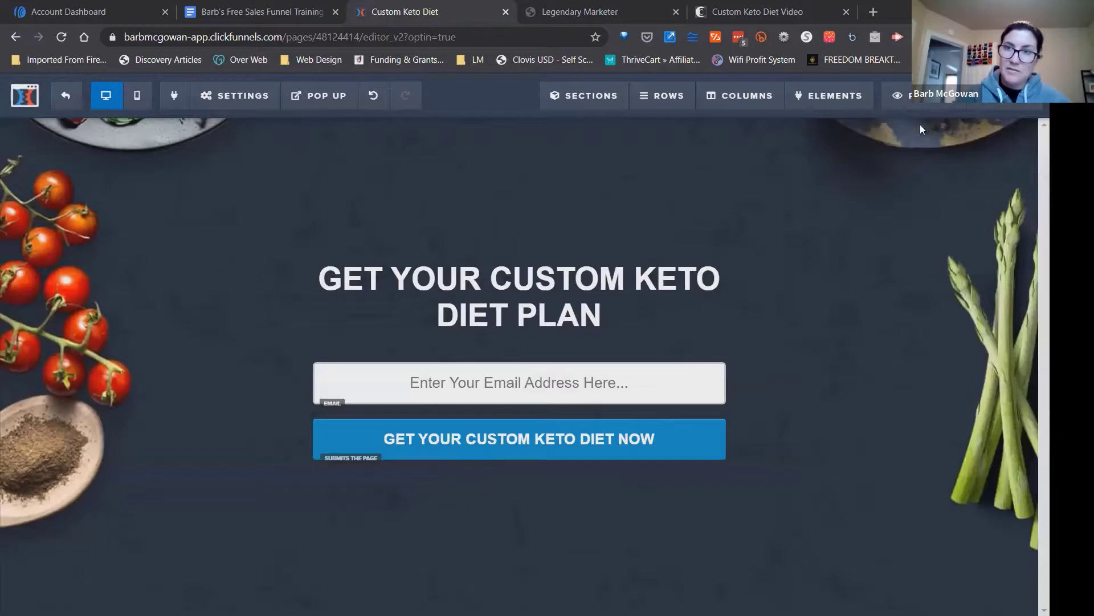
pyautogui.click(1004, 102)
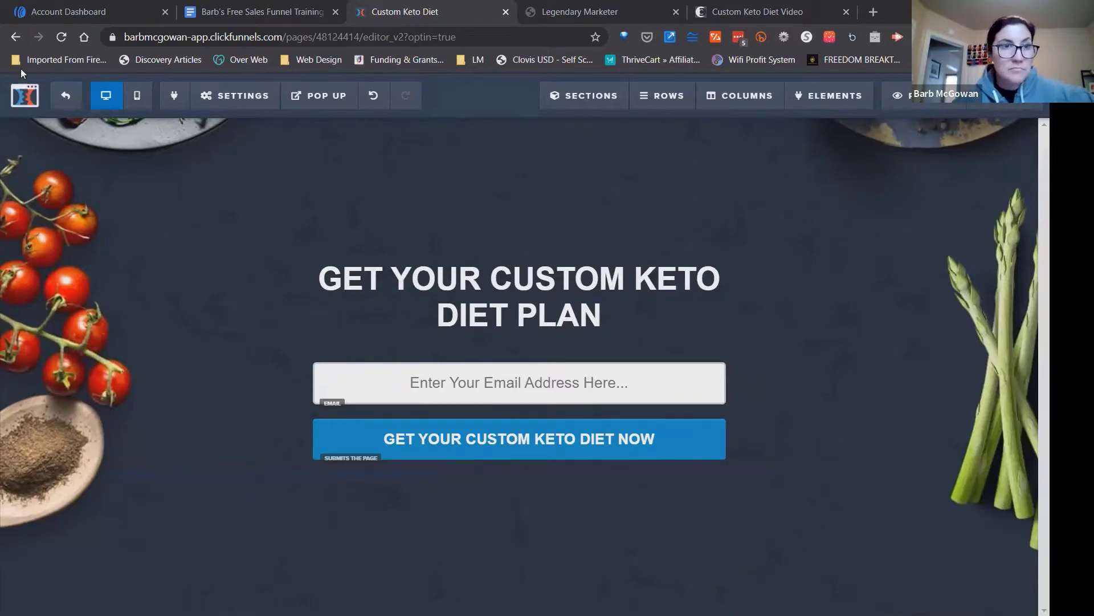
# Leave the page editor and open the API integrations list in the account settings.
pyautogui.click(67, 98)
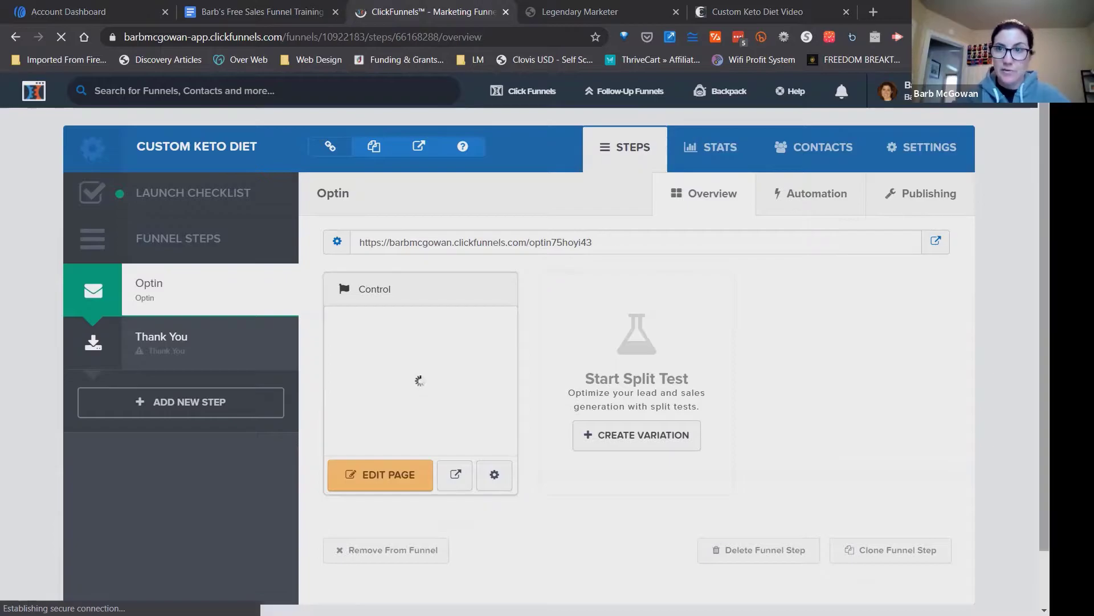
pyautogui.moveTo(969, 92)
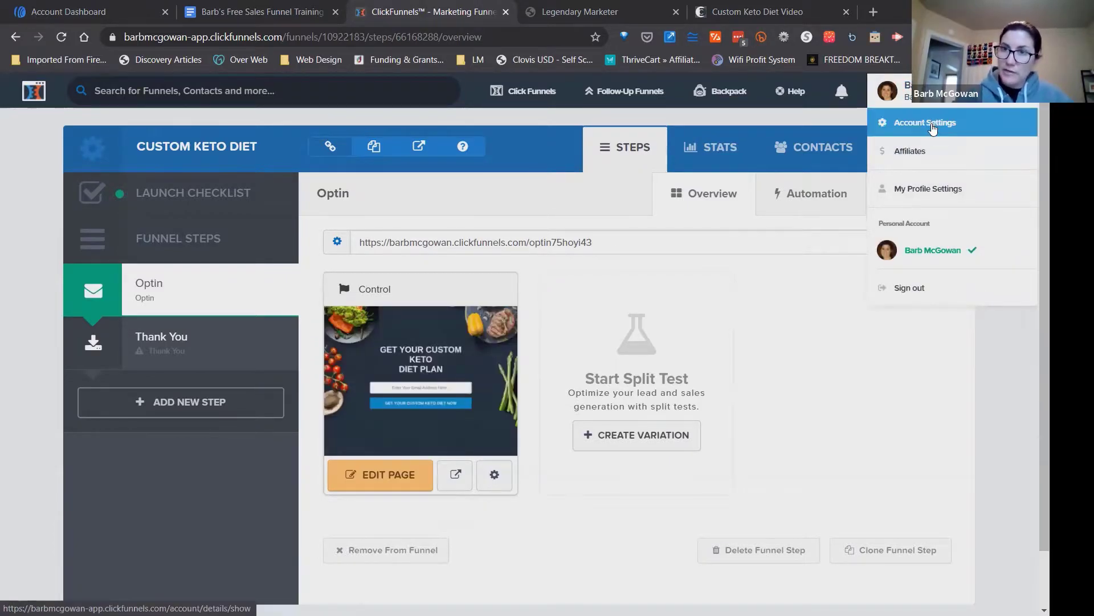
pyautogui.click(933, 128)
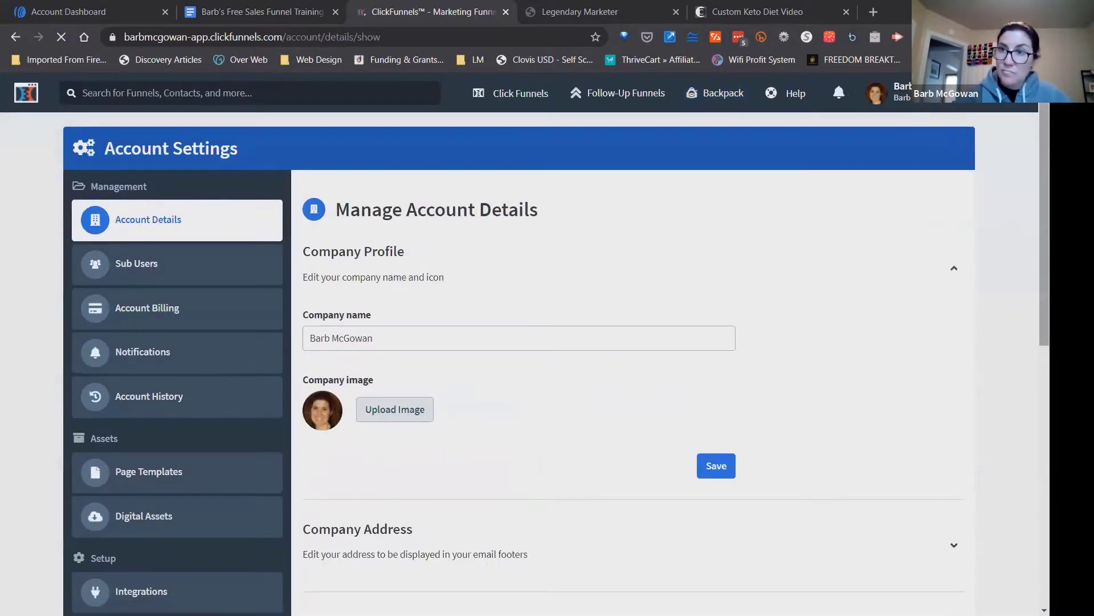
pyautogui.scroll(-5, 547, 342)
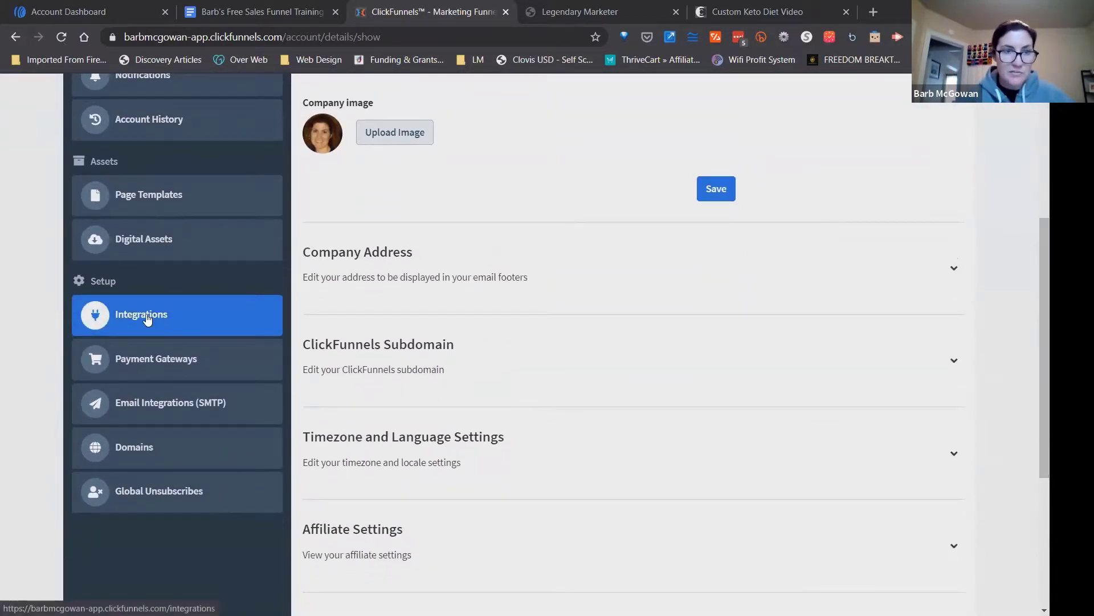
pyautogui.click(146, 317)
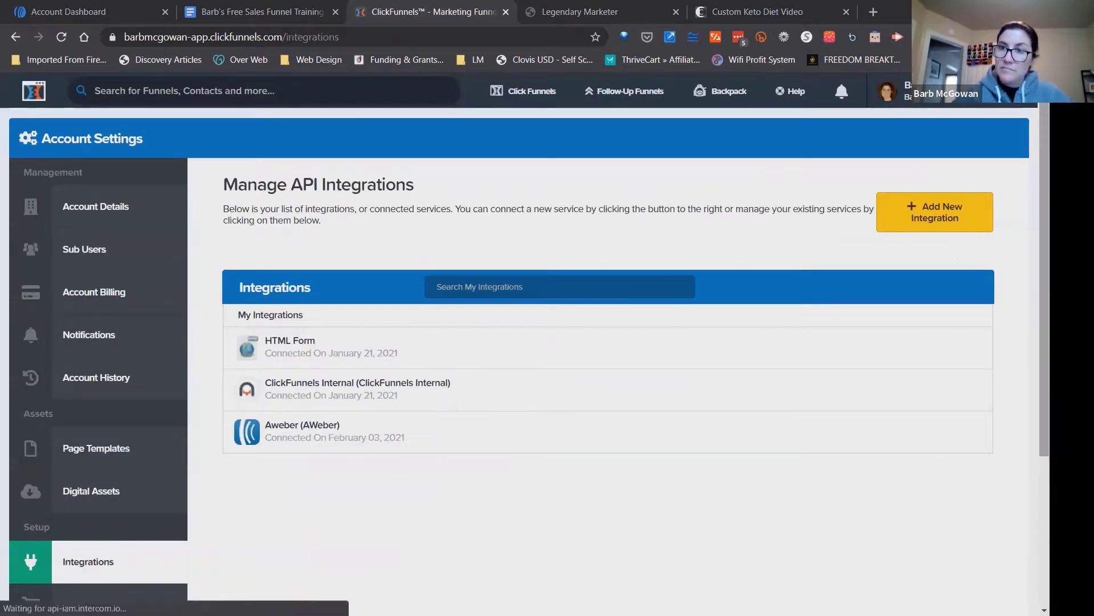
pyautogui.scroll(-2, 728, 244)
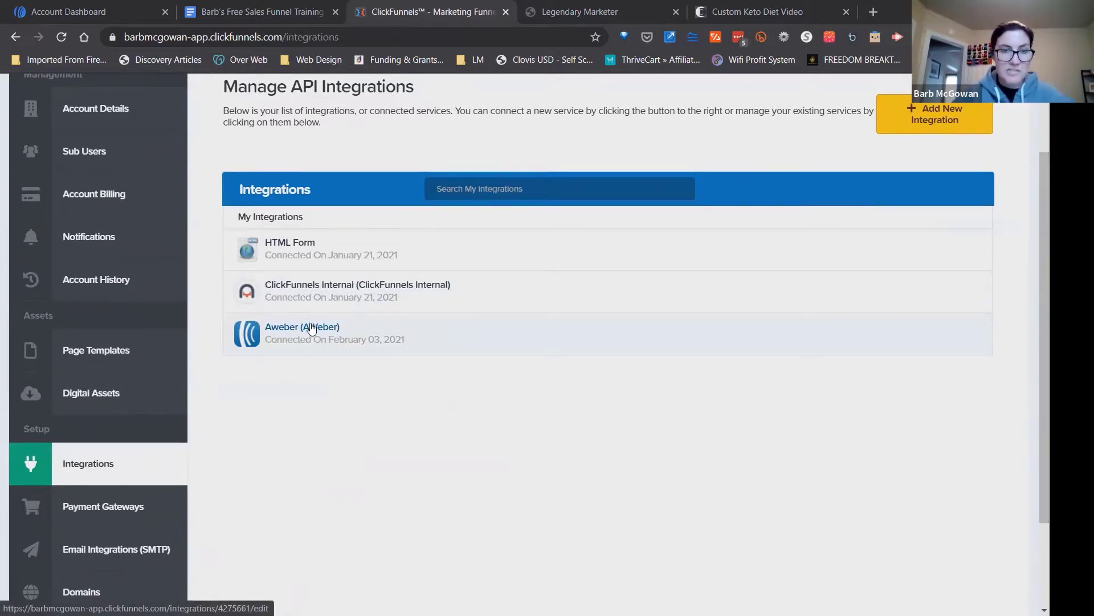
pyautogui.scroll(2, 912, 228)
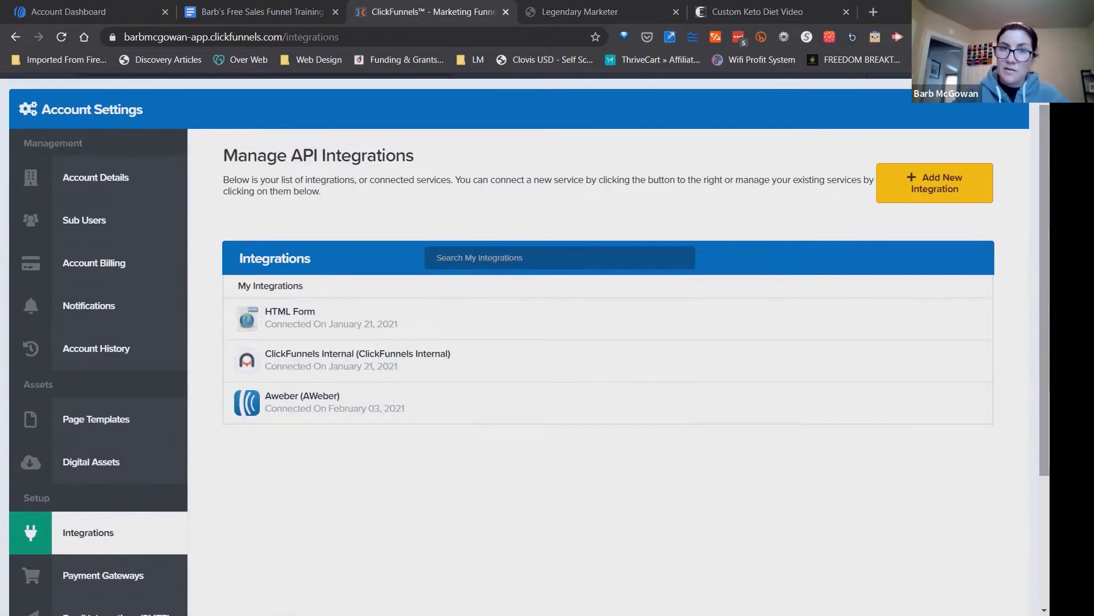
# Add a new AWeber integration with the nickname AWeber and allow ClickFunnels access to the AWeber account.
pyautogui.click(949, 187)
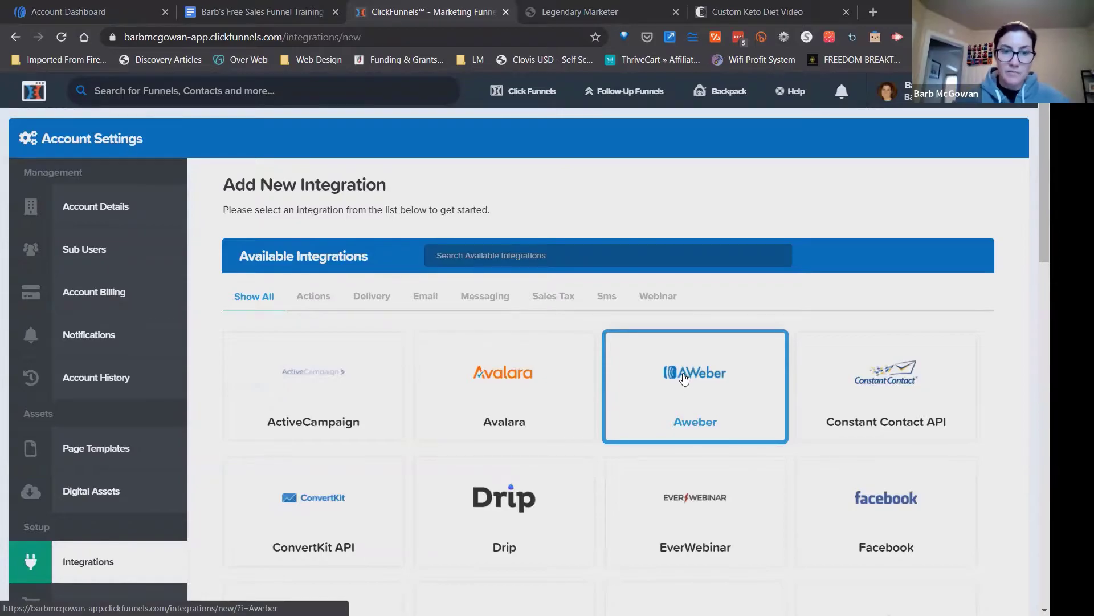
pyautogui.click(687, 386)
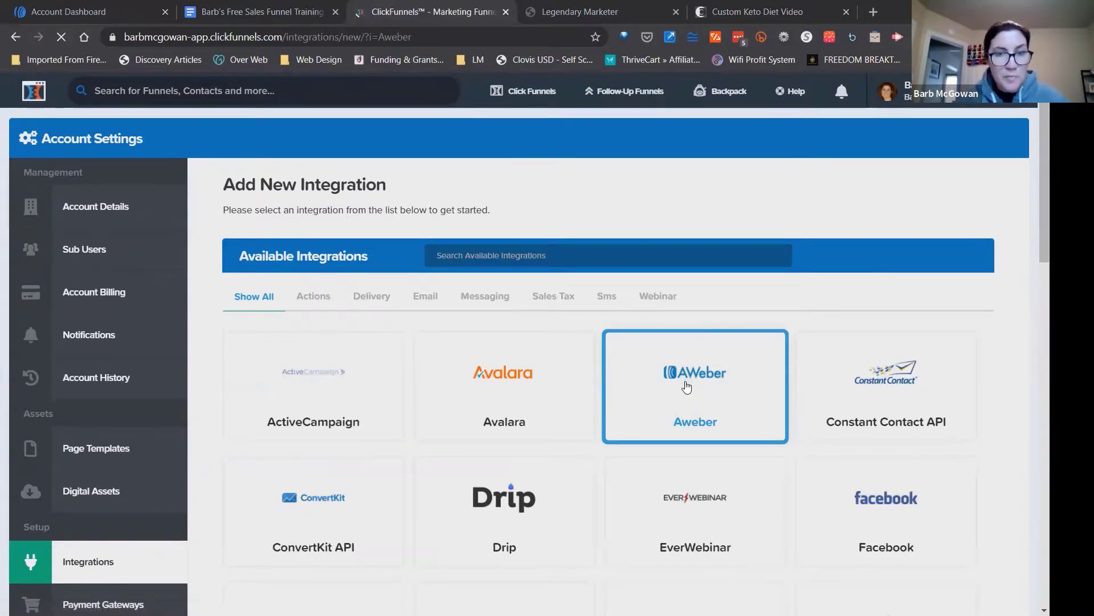
pyautogui.click(414, 269)
pyautogui.write('AWeber')
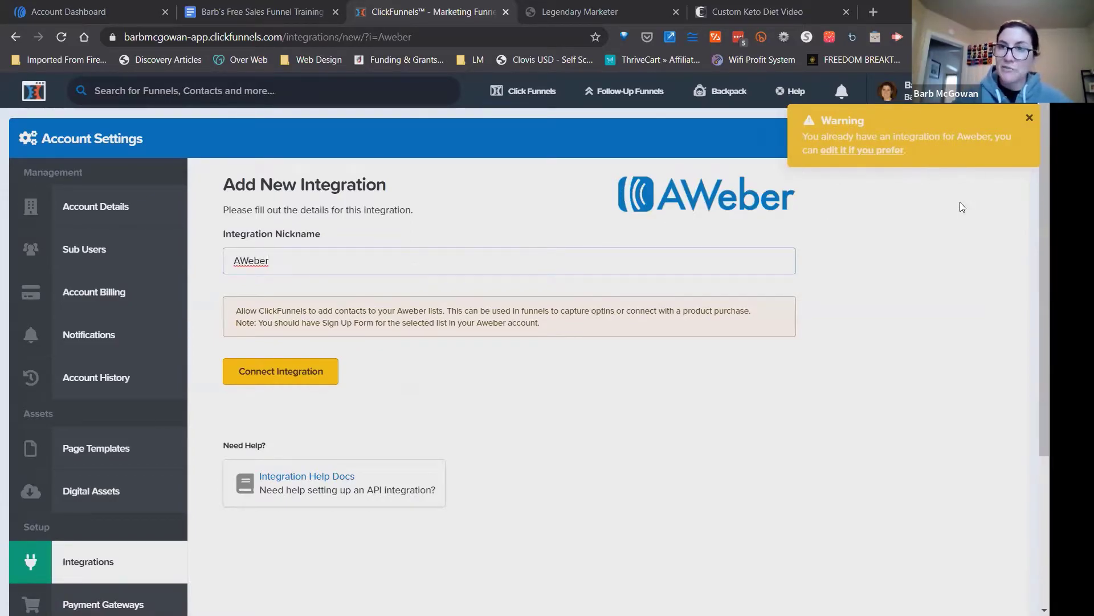
pyautogui.click(816, 401)
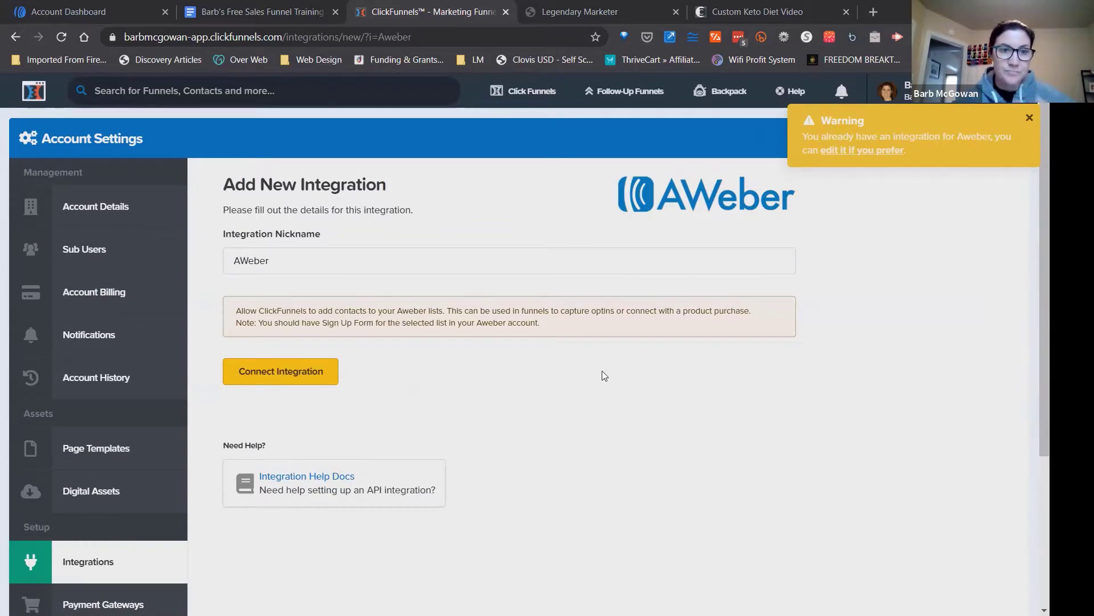
pyautogui.click(264, 375)
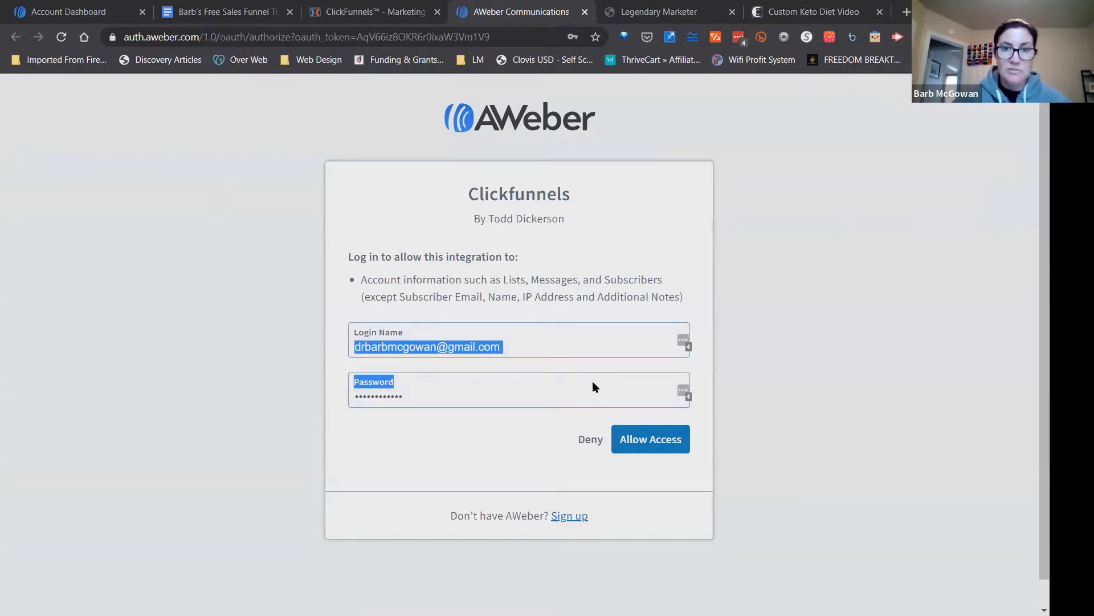
pyautogui.click(652, 440)
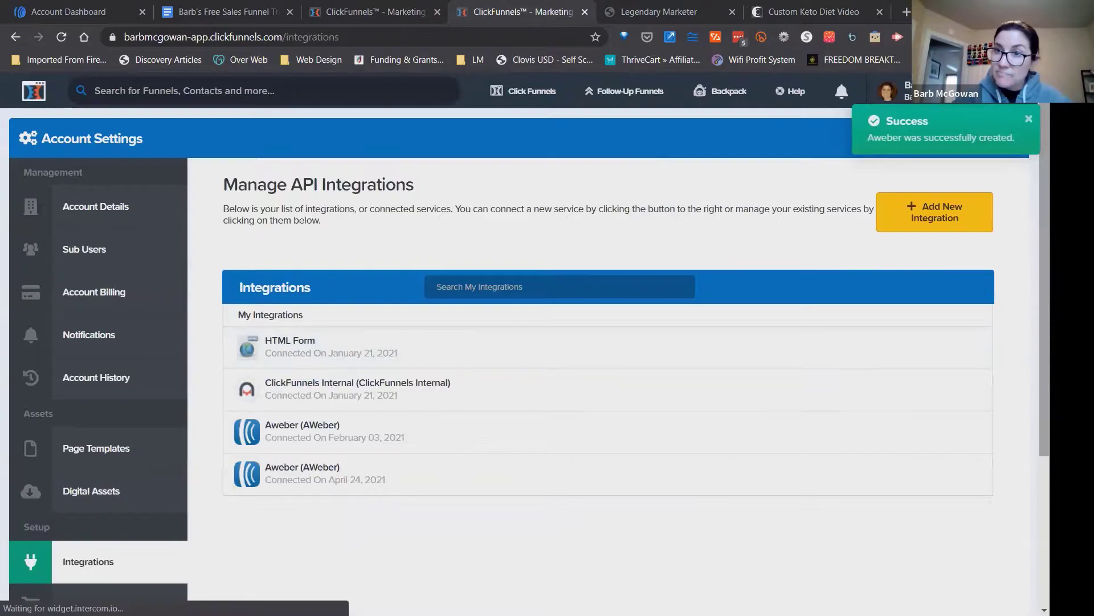
# Delete the duplicate AWeber integration connected on April 24, 2021 from the API integrations list.
pyautogui.scroll(-2, 510, 350)
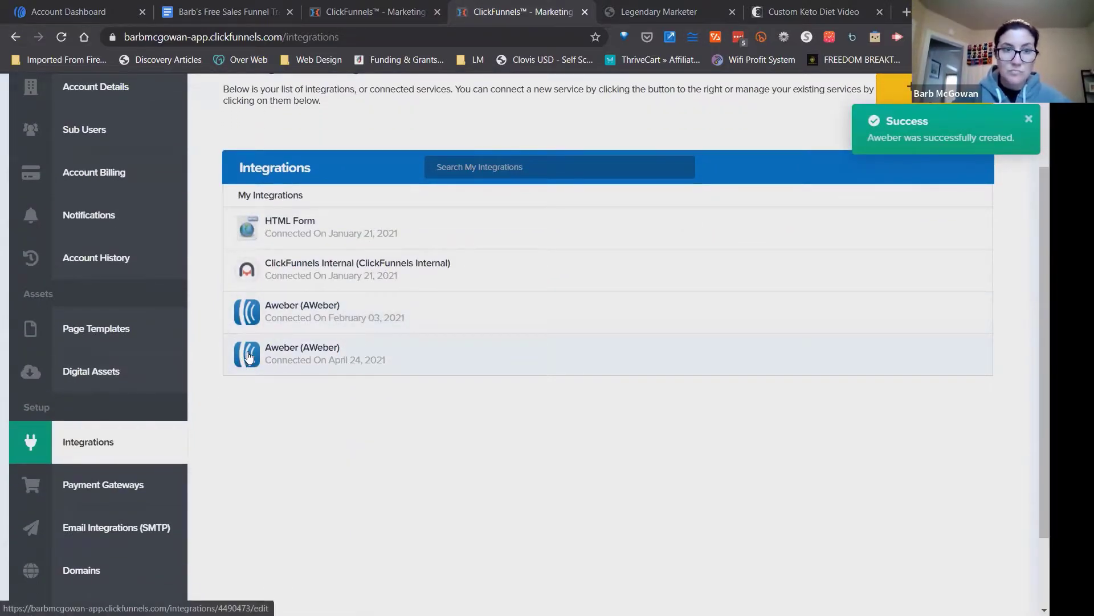
pyautogui.click(249, 357)
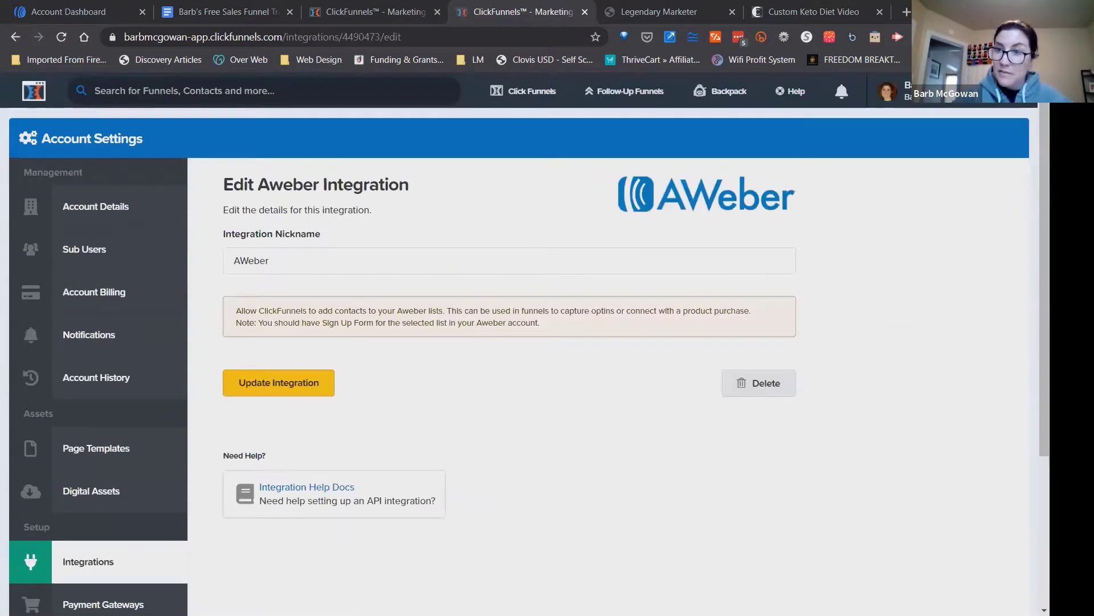
pyautogui.click(767, 381)
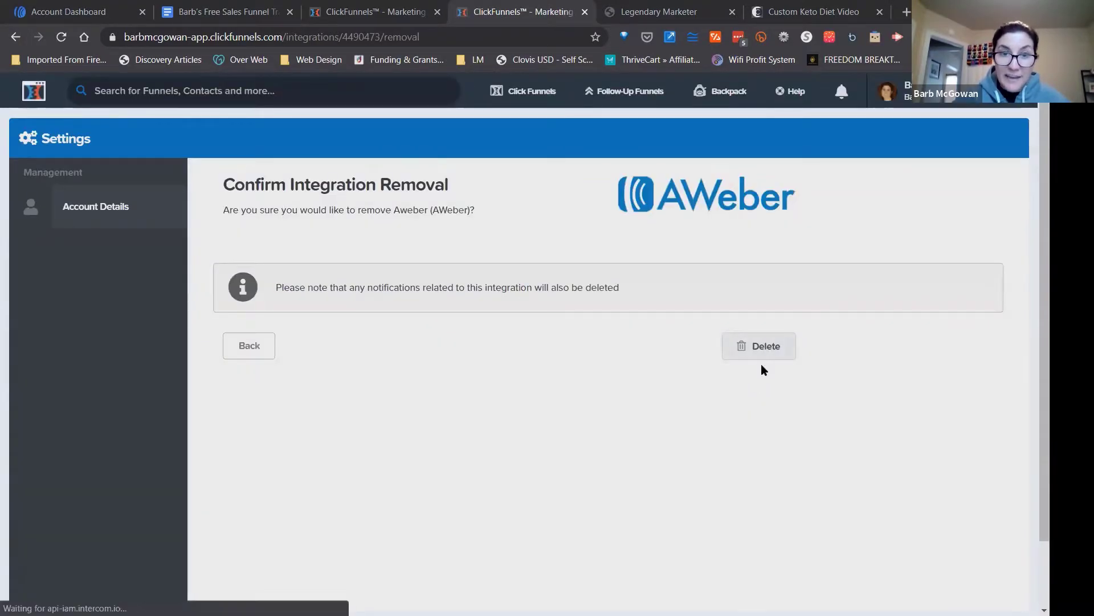
pyautogui.click(754, 342)
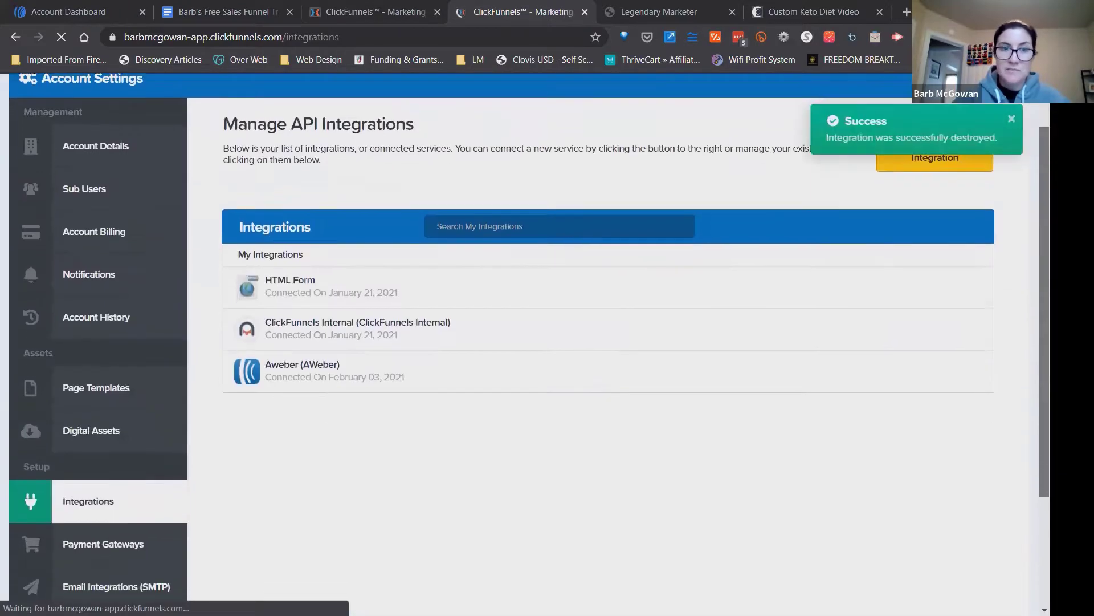
pyautogui.scroll(-1, 452, 297)
pyautogui.click(282, 373)
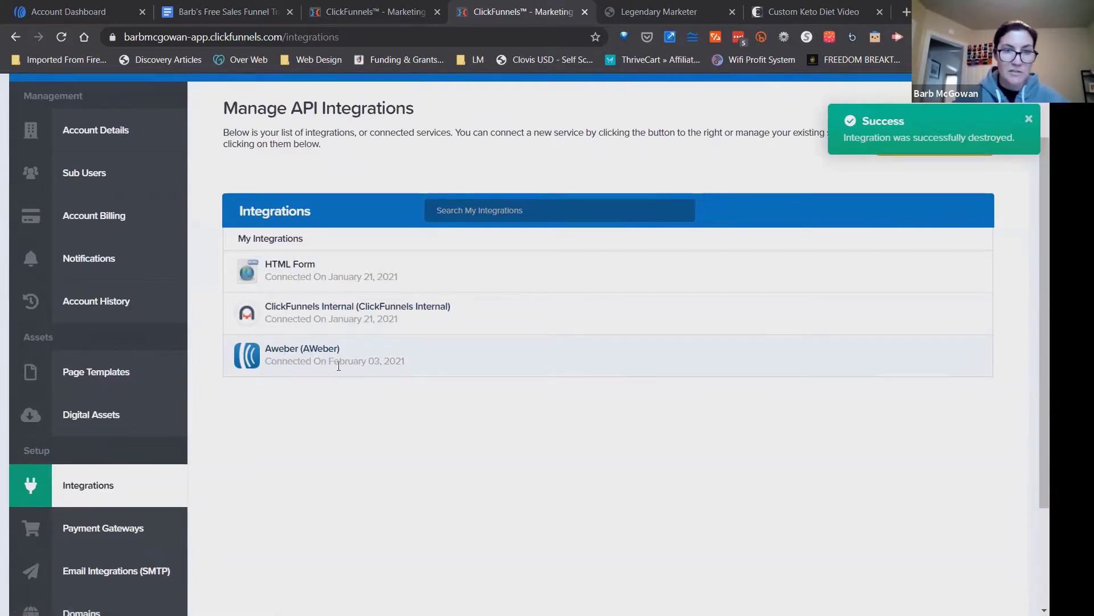
pyautogui.moveTo(1044, 308); pyautogui.dragTo(1044, 256)
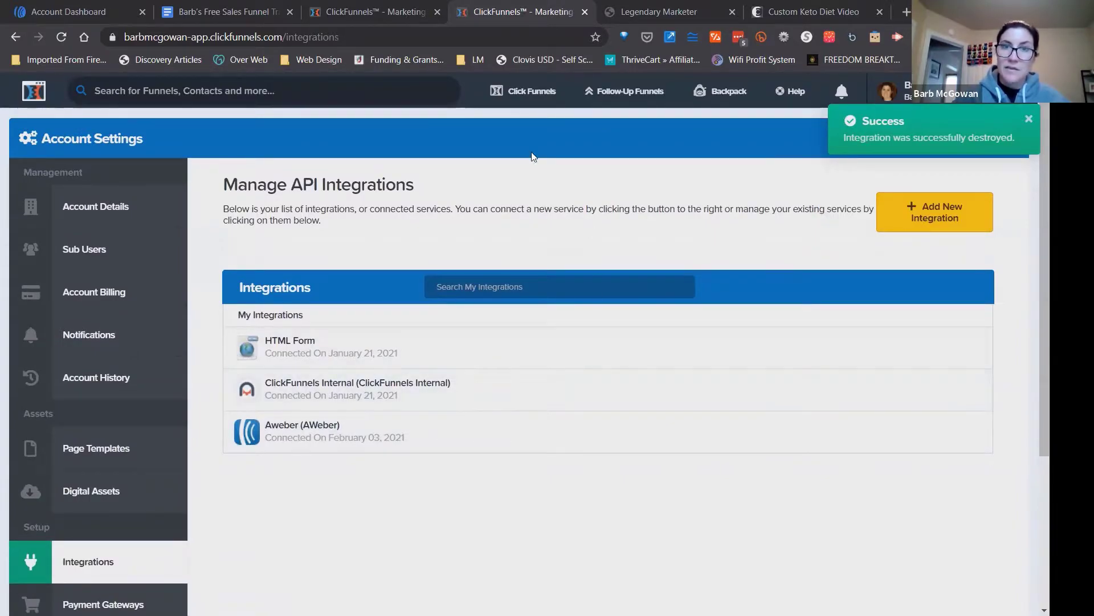
# Open the custom keto diet funnel and load its Optin page in the page editor.
pyautogui.moveTo(520, 89)
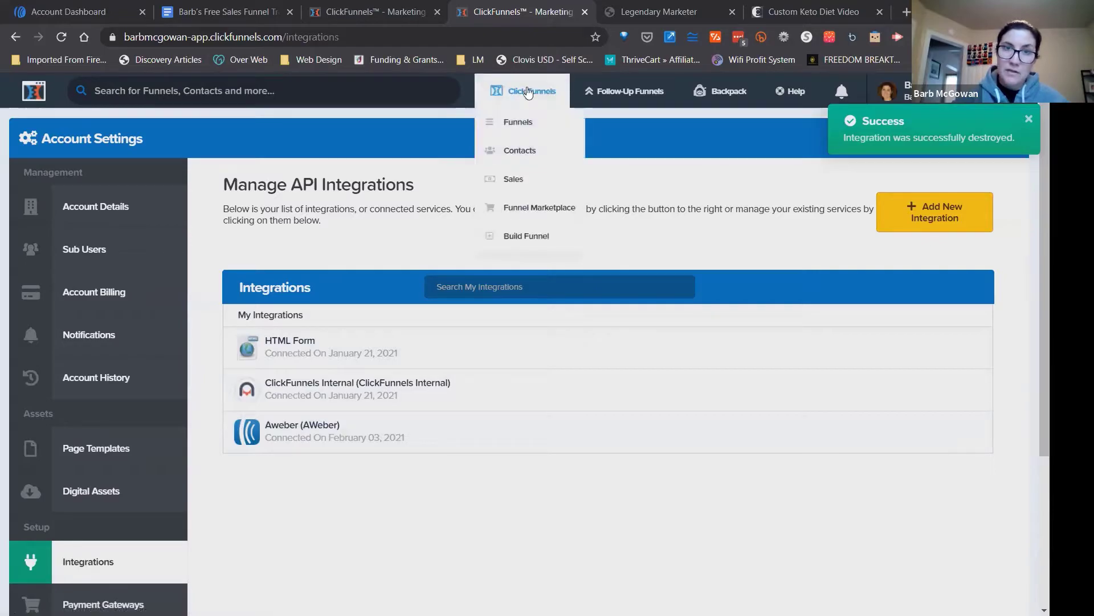
pyautogui.click(524, 123)
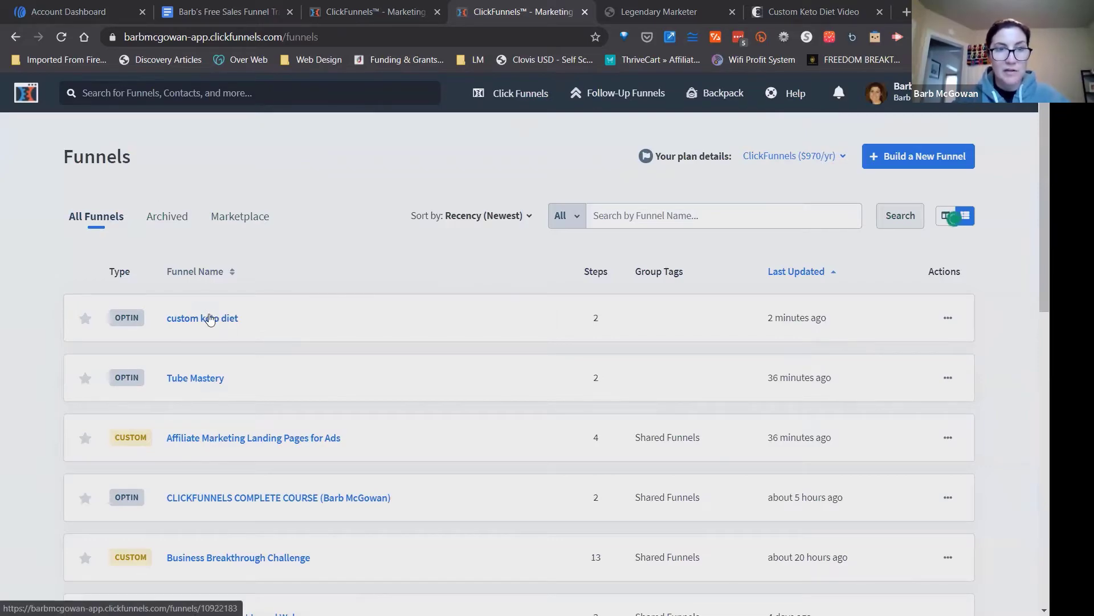
pyautogui.click(190, 321)
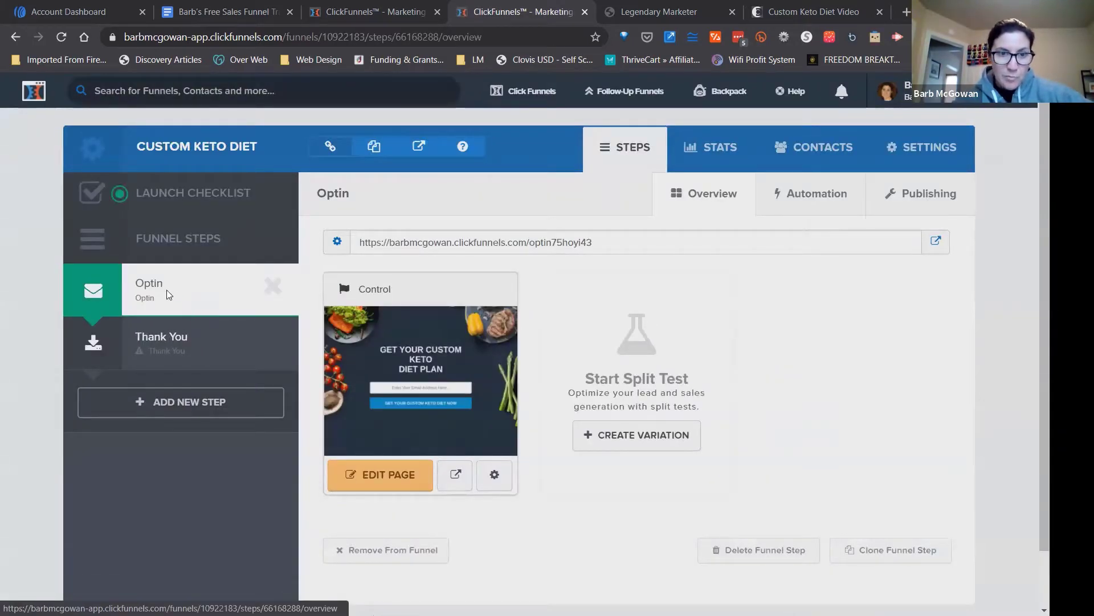
pyautogui.click(404, 479)
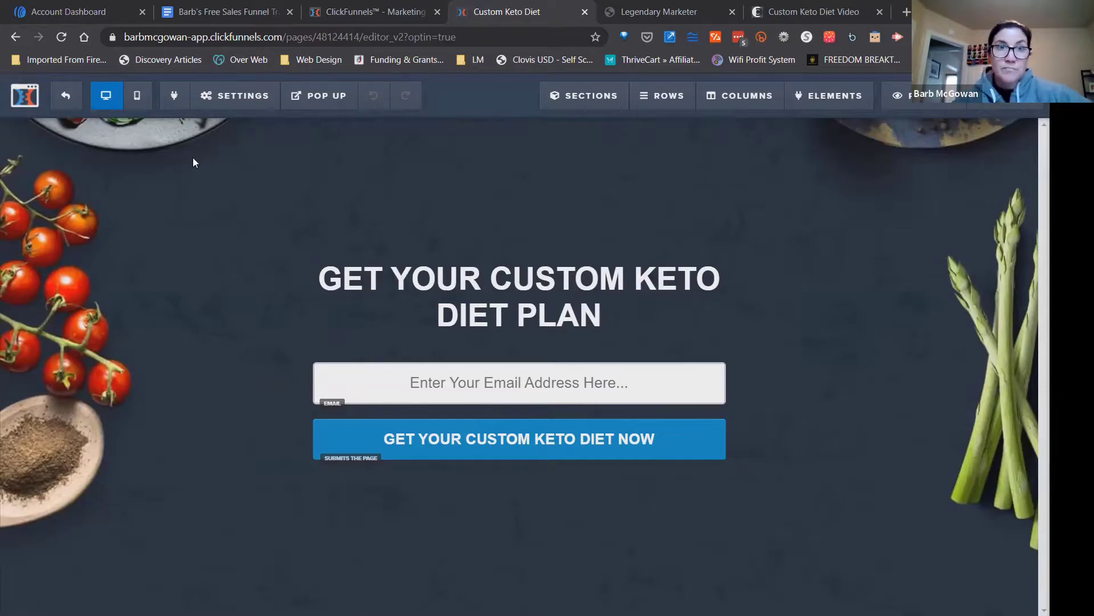
# Connect the optin page to the AWeber integration, using Integrate Existing List with the Custom Keto Diet list.
pyautogui.click(245, 98)
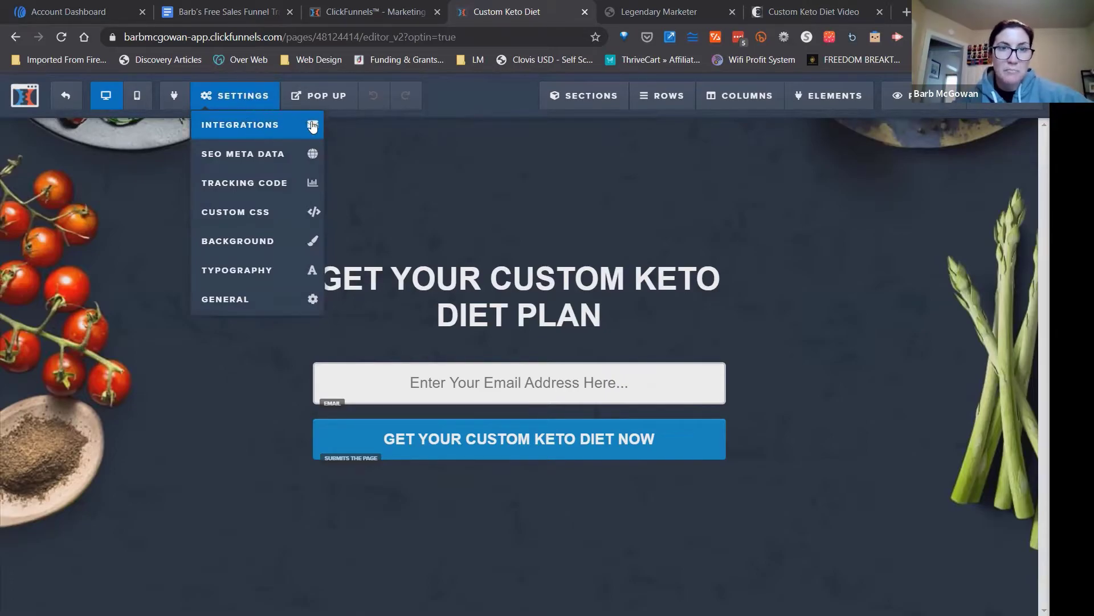
pyautogui.click(272, 126)
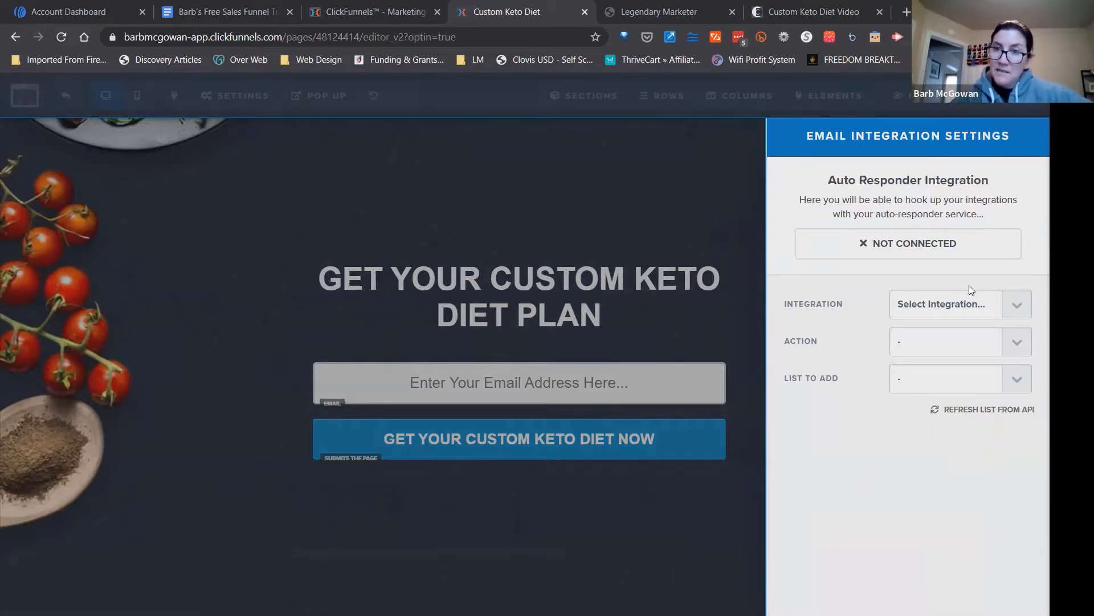
pyautogui.click(1017, 308)
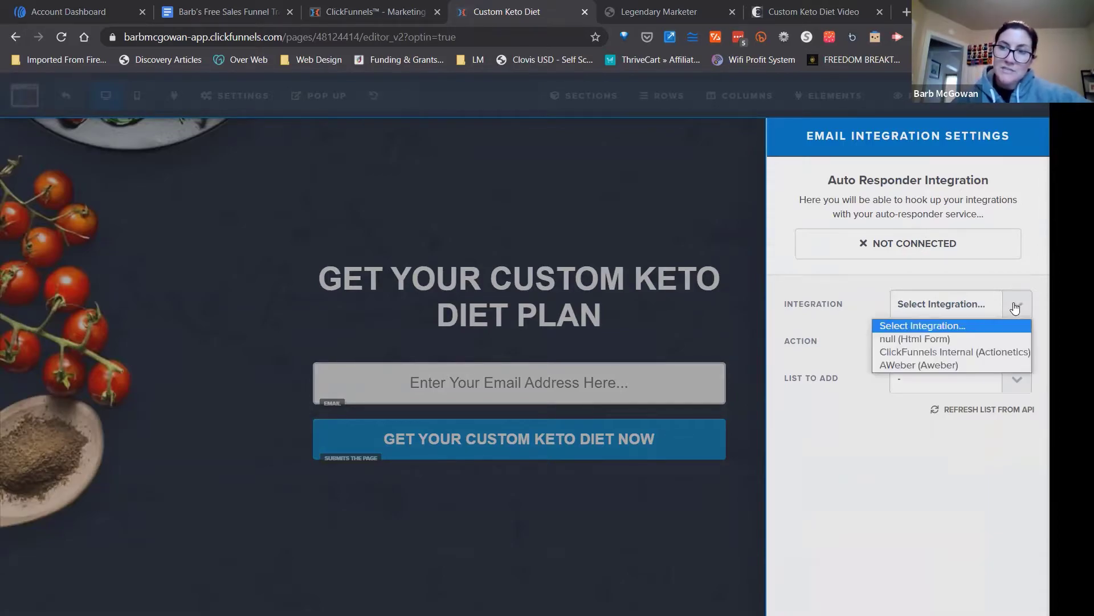
pyautogui.click(966, 366)
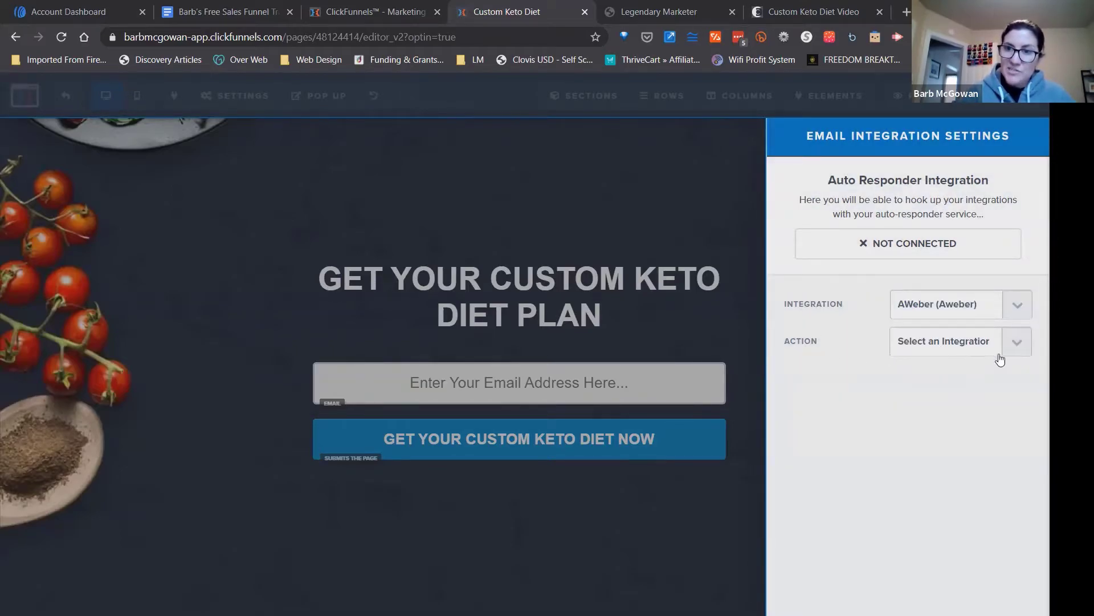
pyautogui.click(1014, 344)
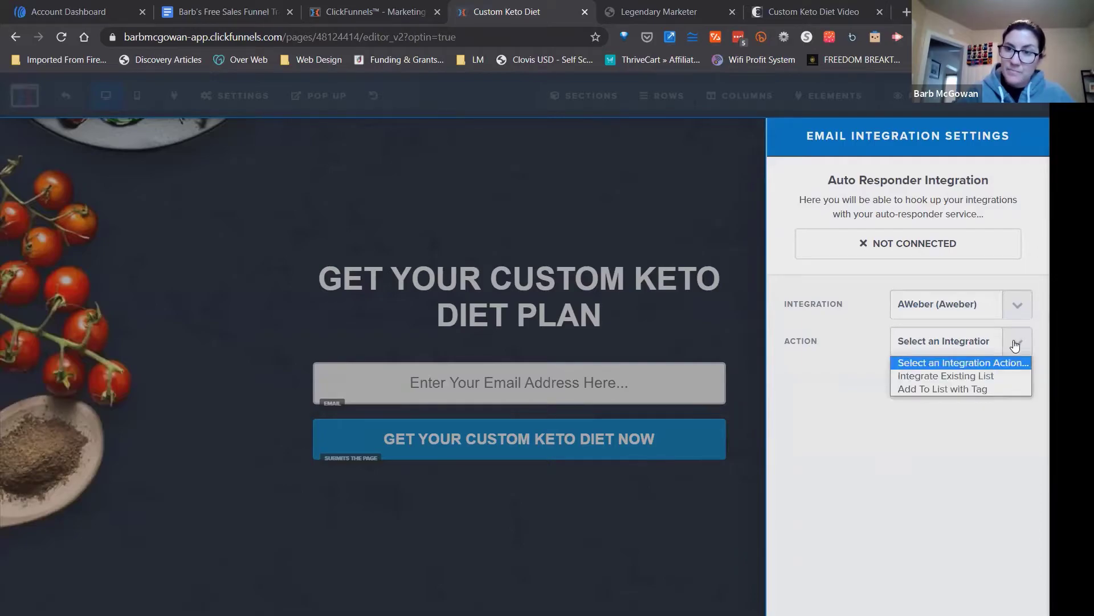
pyautogui.click(961, 376)
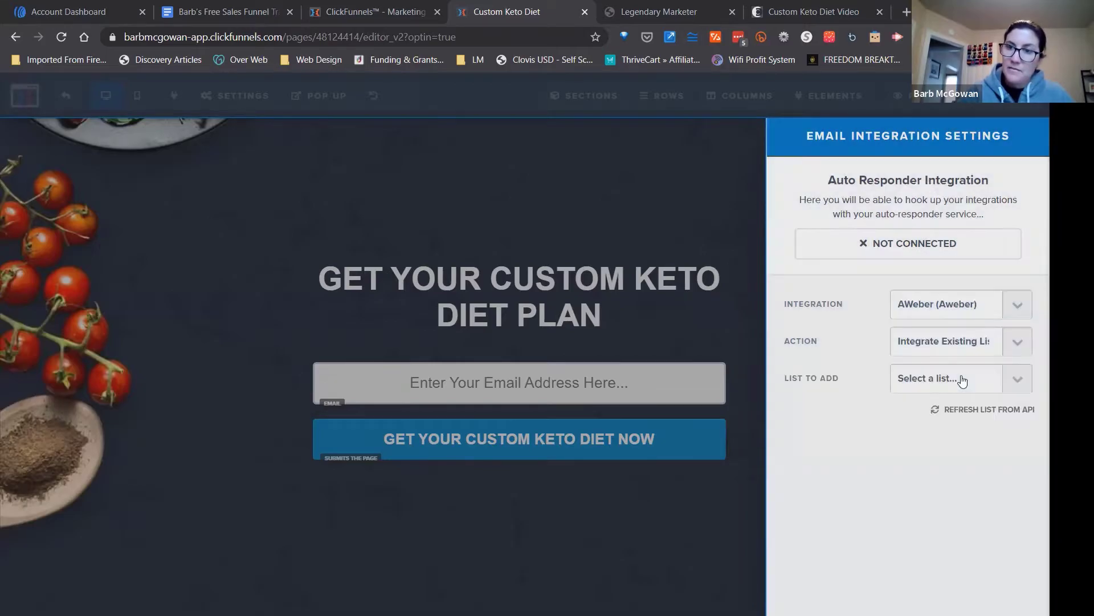
pyautogui.click(1016, 381)
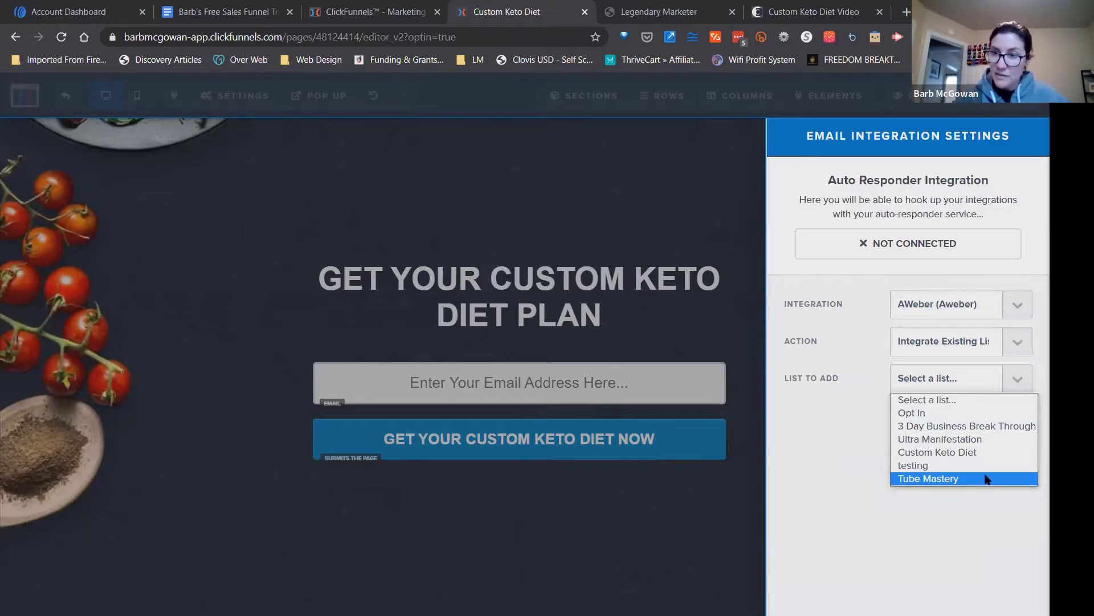
pyautogui.click(954, 451)
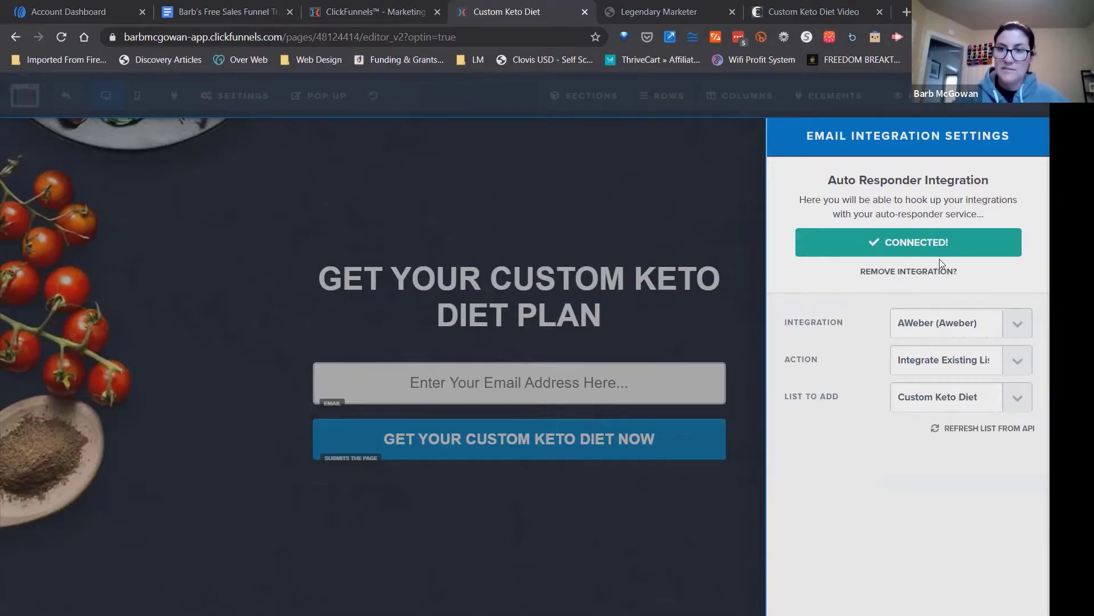
pyautogui.click(642, 218)
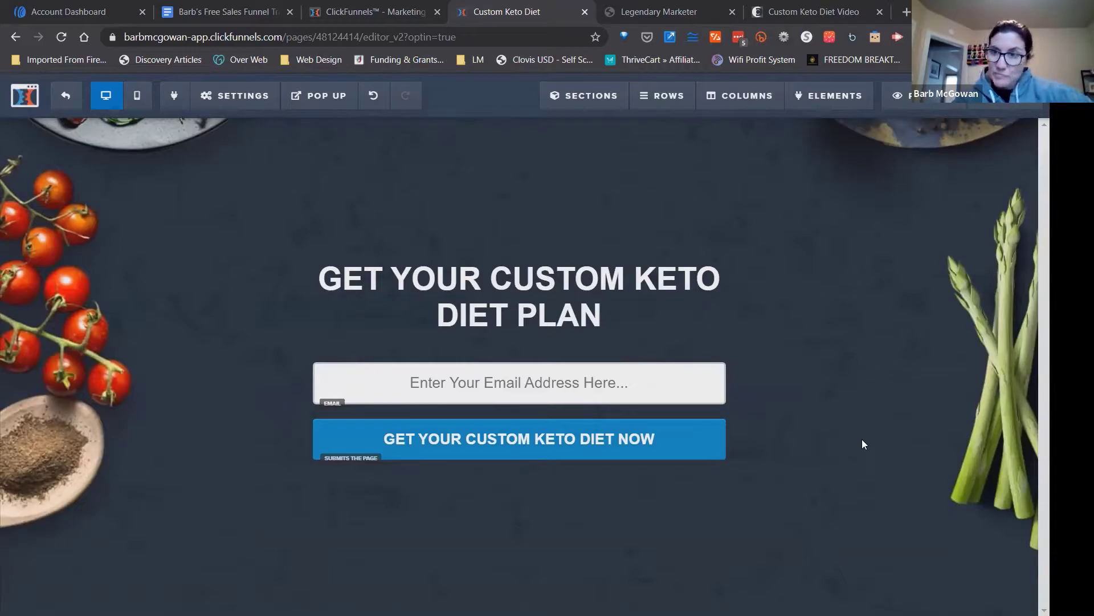
# Check which action is set for the "GET YOUR CUSTOM KETO DIET NOW" sign-up button.
pyautogui.click(655, 441)
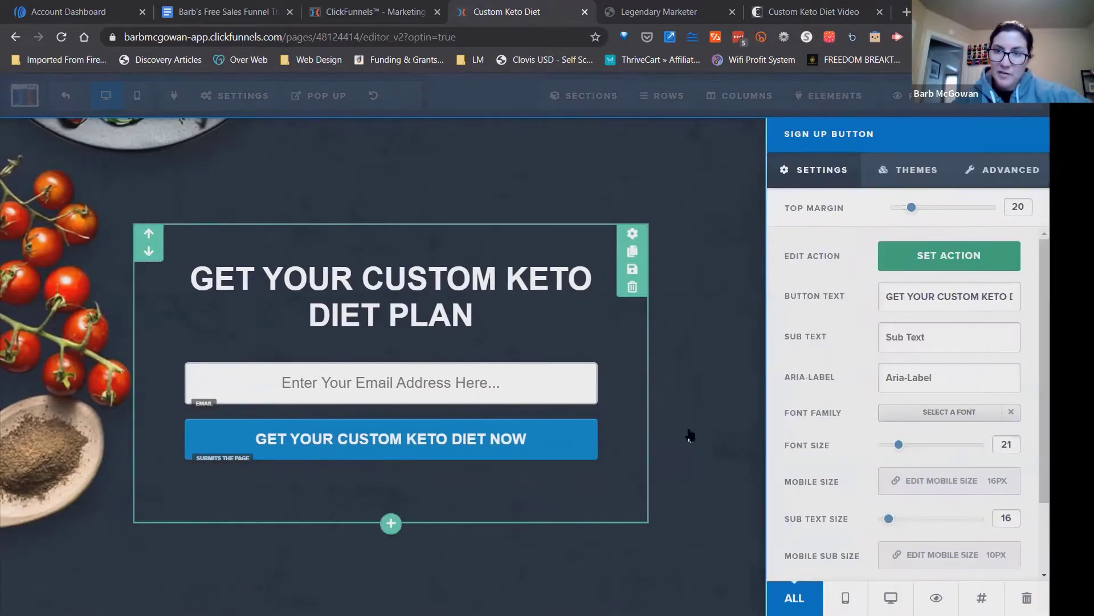
pyautogui.click(970, 256)
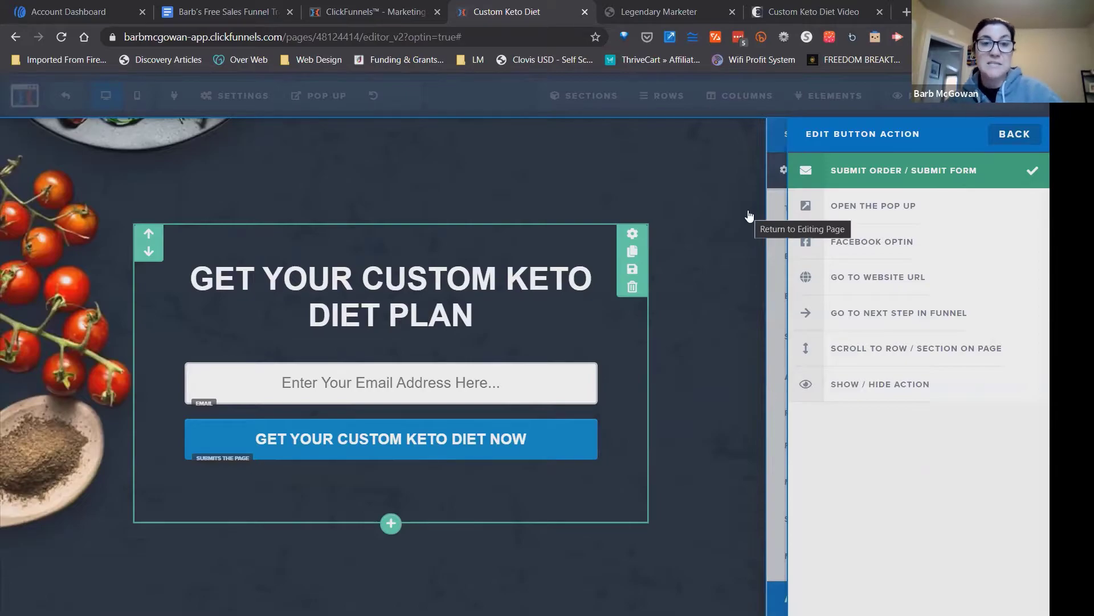
pyautogui.click(722, 251)
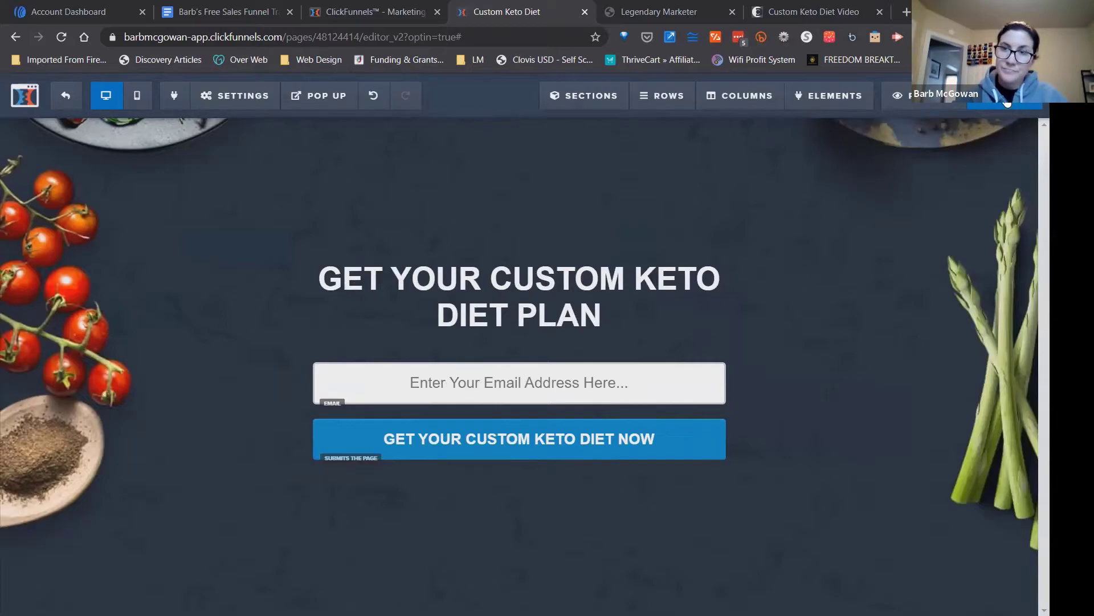
# Save the optin page and leave the editor for the funnel overview.
pyautogui.click(1007, 103)
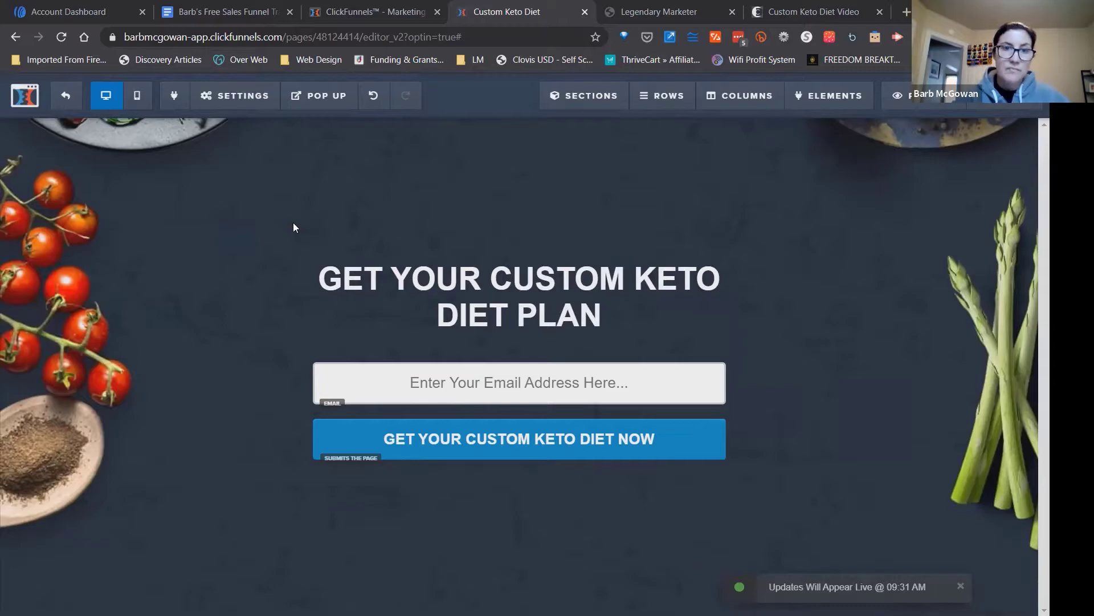
pyautogui.click(68, 97)
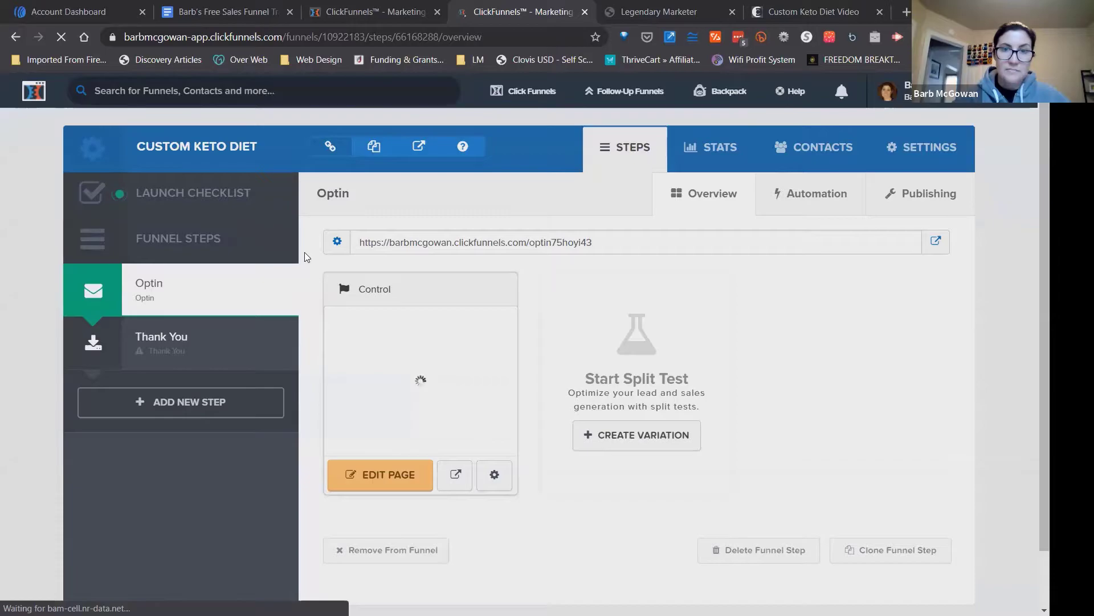
# Apply the Mother Funnel Vintage Squeeze - 1 video template to the funnel's Thank You step.
pyautogui.click(185, 349)
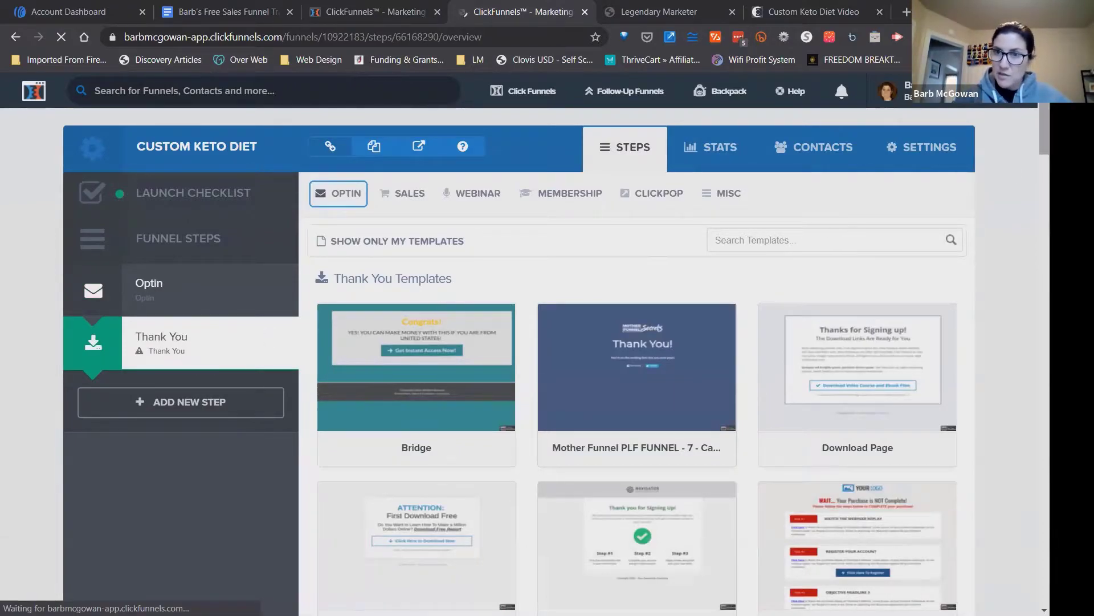
pyautogui.scroll(-2, 657, 252)
pyautogui.scroll(-10, 656, 342)
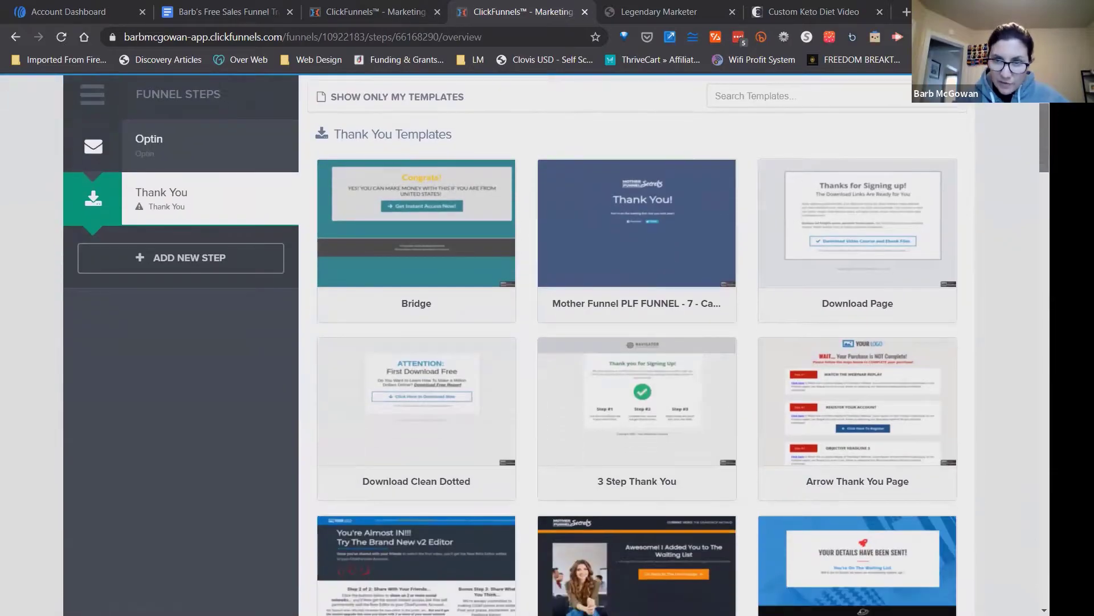
pyautogui.scroll(-10, 657, 342)
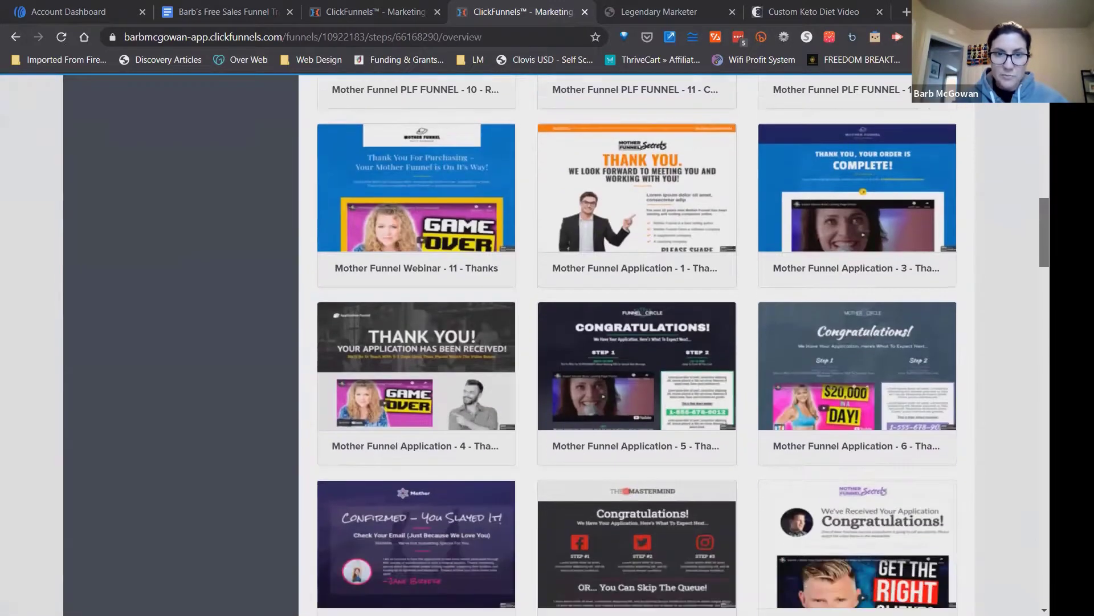
pyautogui.scroll(-3, 656, 342)
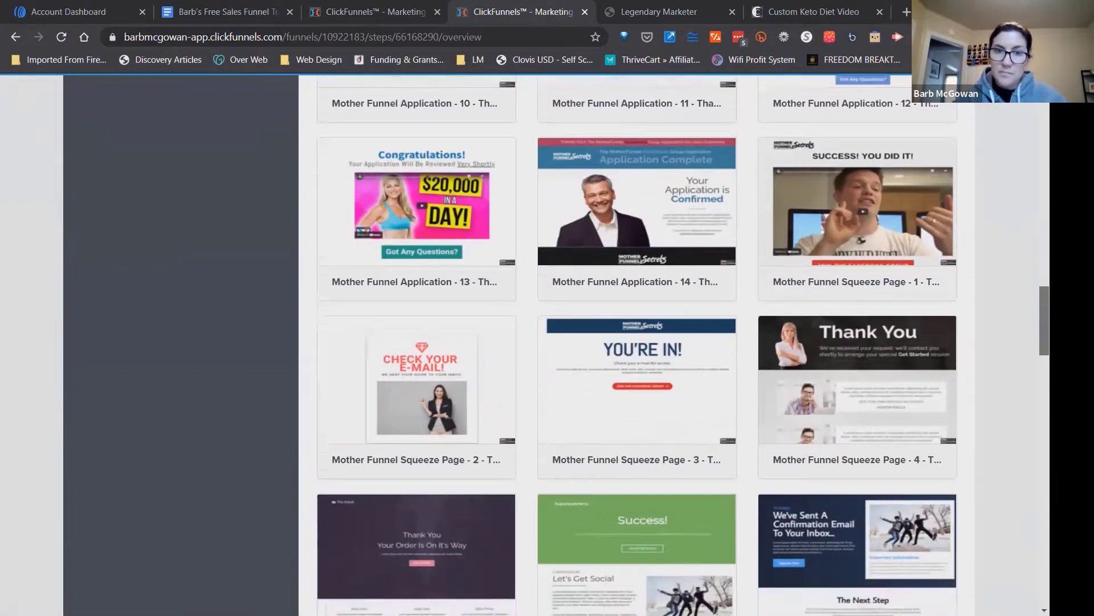
pyautogui.scroll(-7, 657, 342)
pyautogui.scroll(-8, 656, 342)
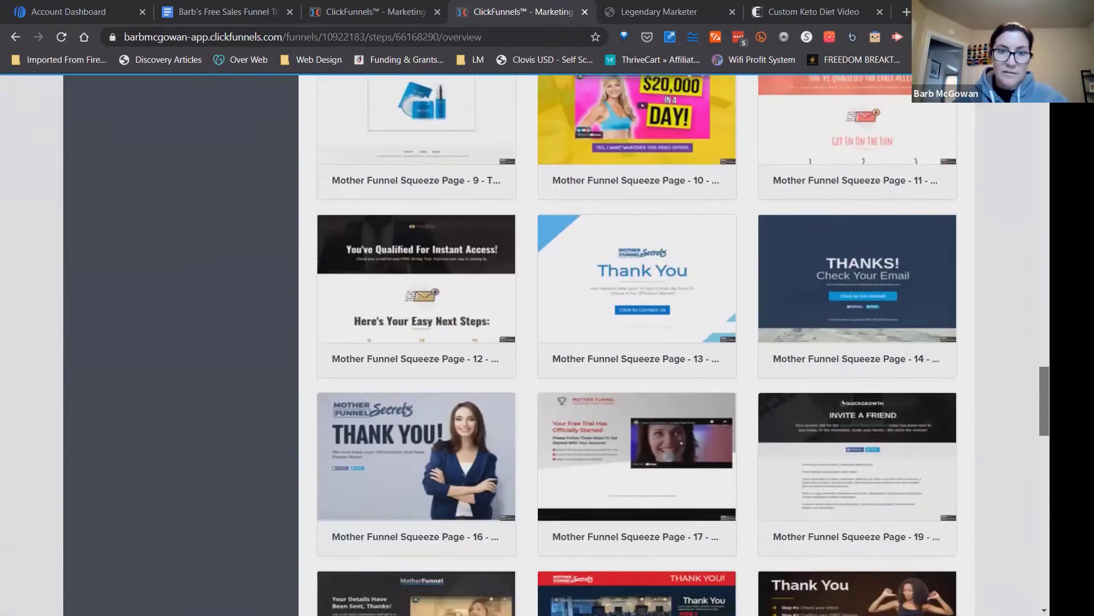
pyautogui.scroll(-6, 1003, 470)
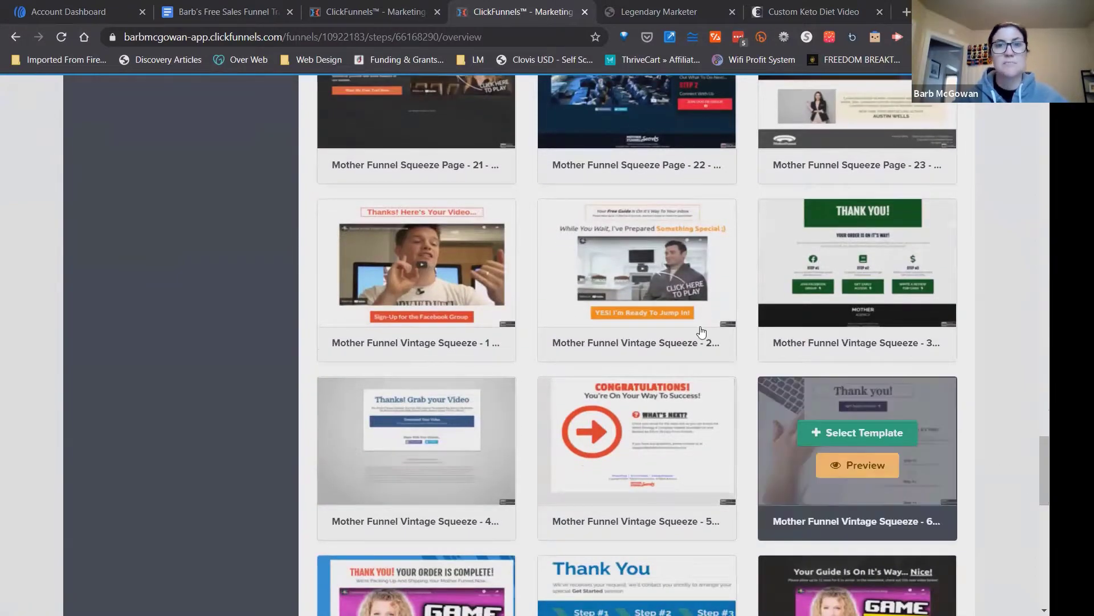
pyautogui.moveTo(471, 262)
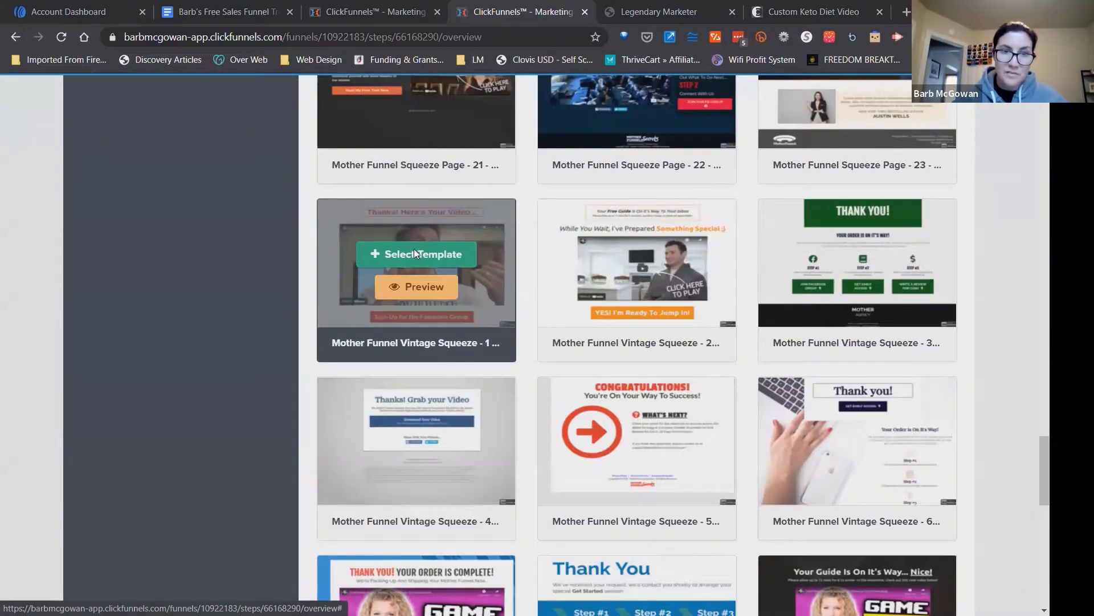
pyautogui.click(415, 254)
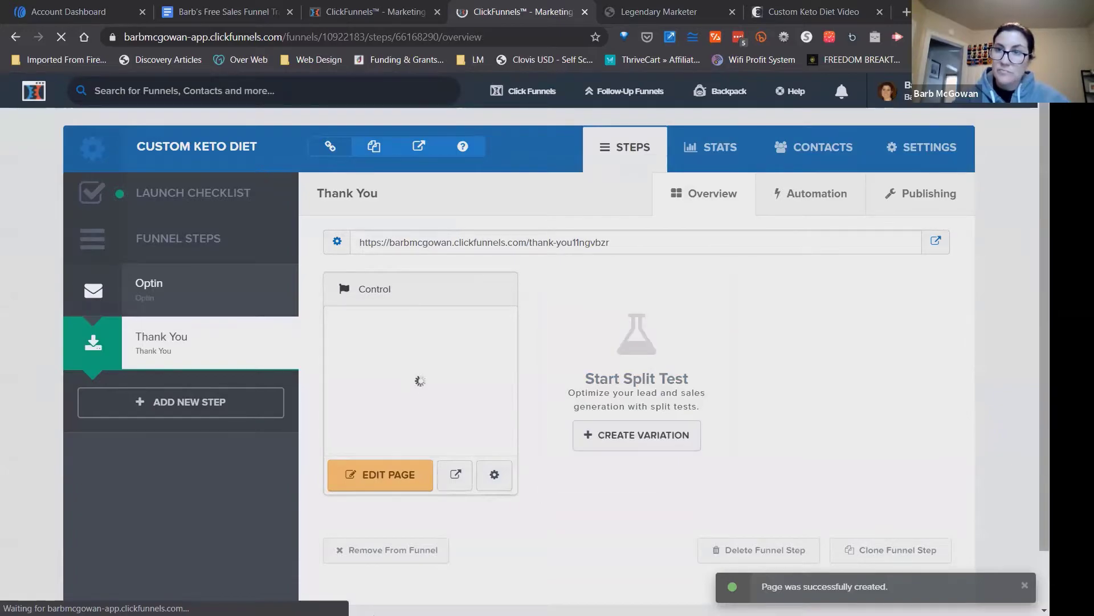
# Open the Thank You page in the page editor and switch to the Custom Keto Diet Video sales page.
pyautogui.scroll(-1, 525, 338)
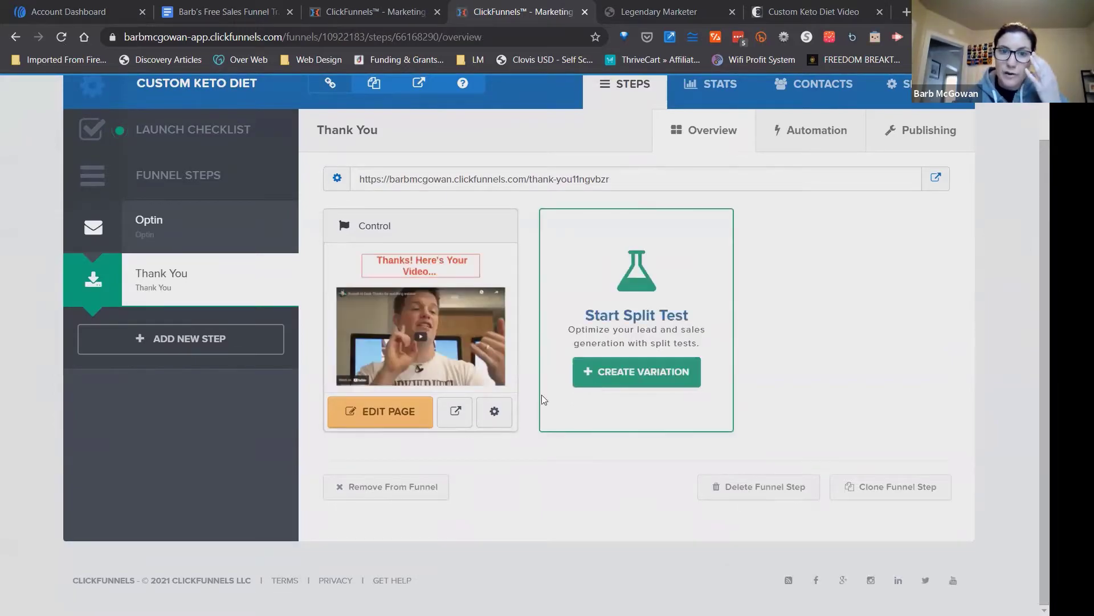
pyautogui.click(386, 412)
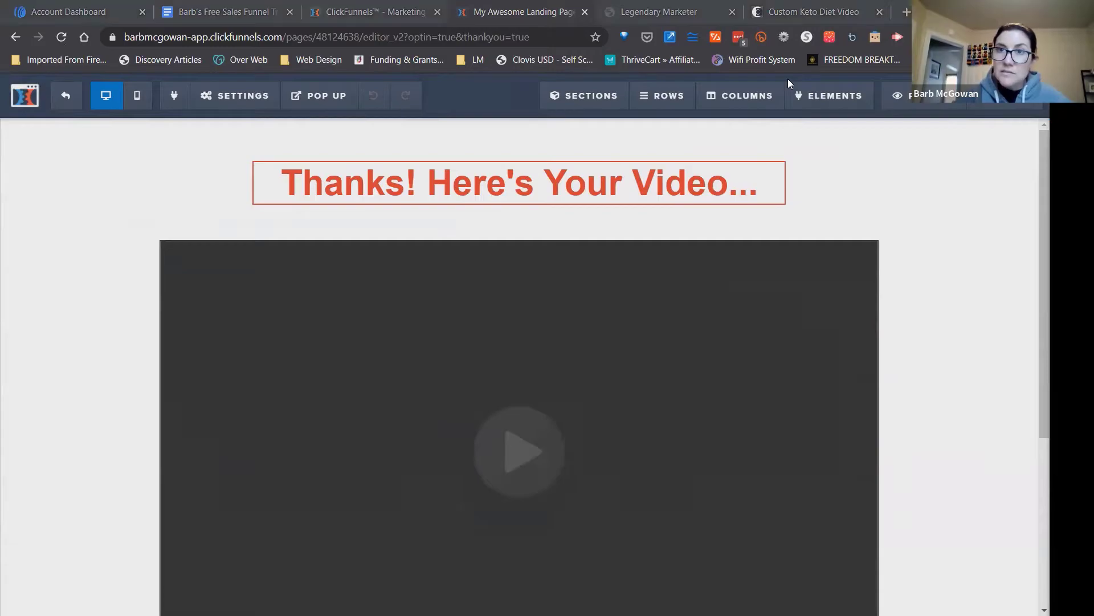
pyautogui.click(798, 12)
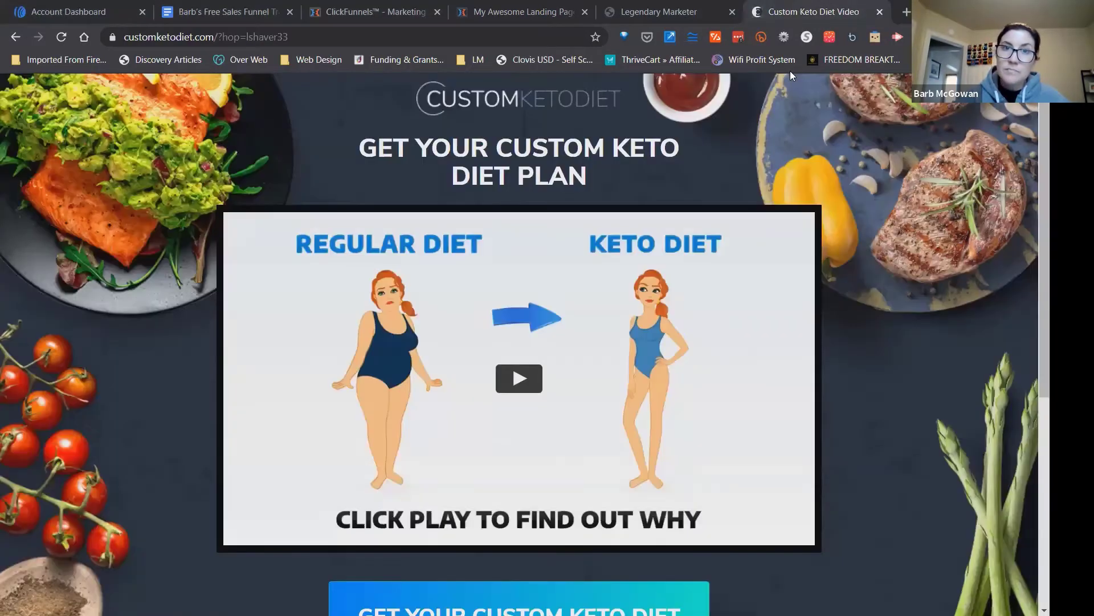
# Return to the Thank You page editor and replace the headline with "PLEASE WATCH THIS VIDEO".
pyautogui.click(356, 23)
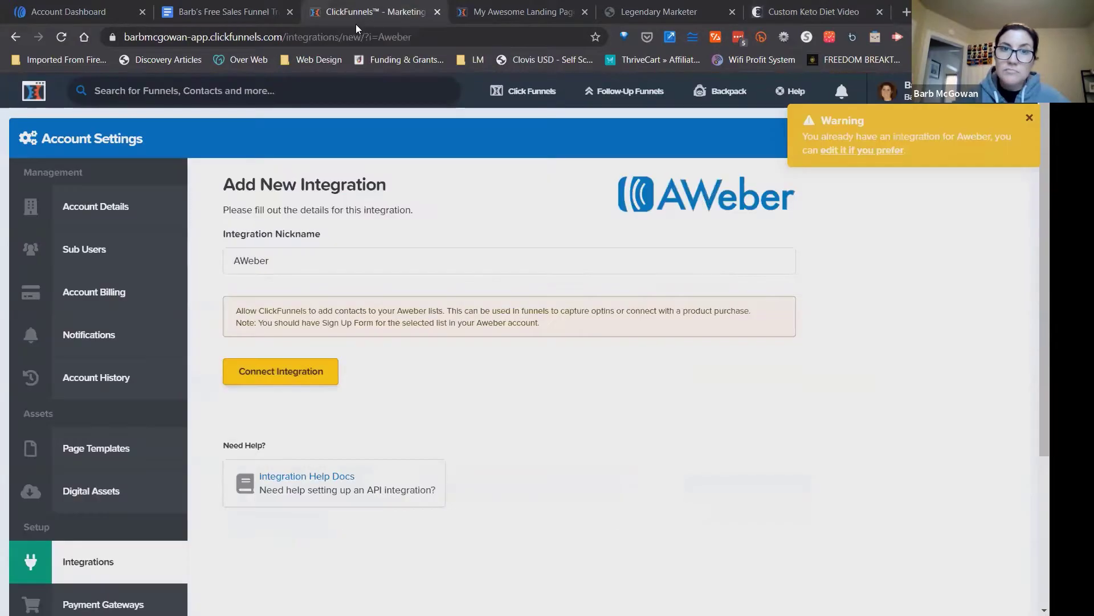
pyautogui.click(498, 24)
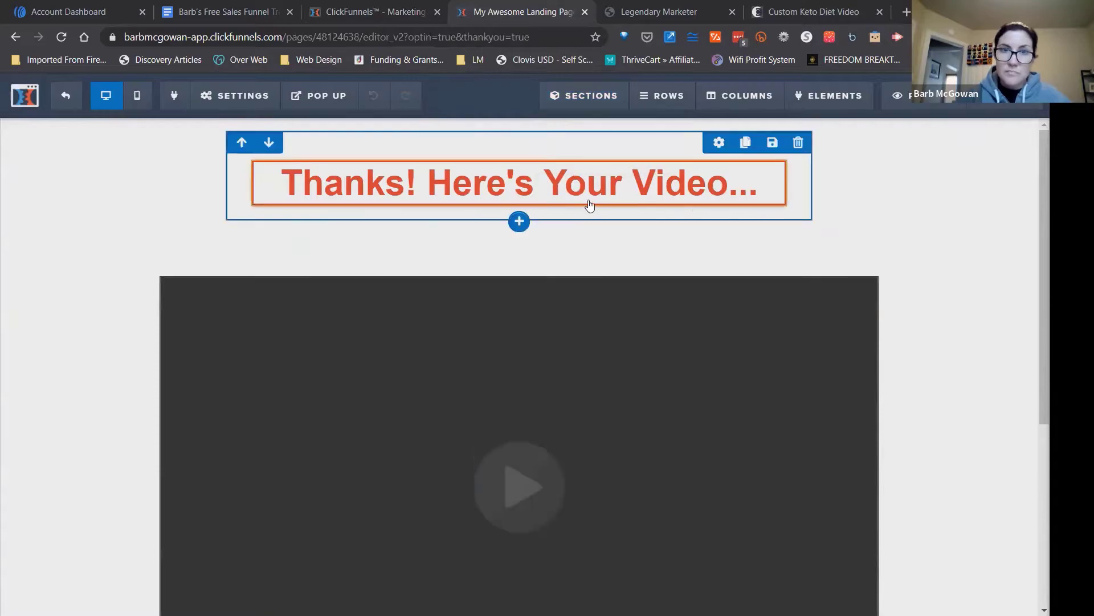
pyautogui.click(755, 195)
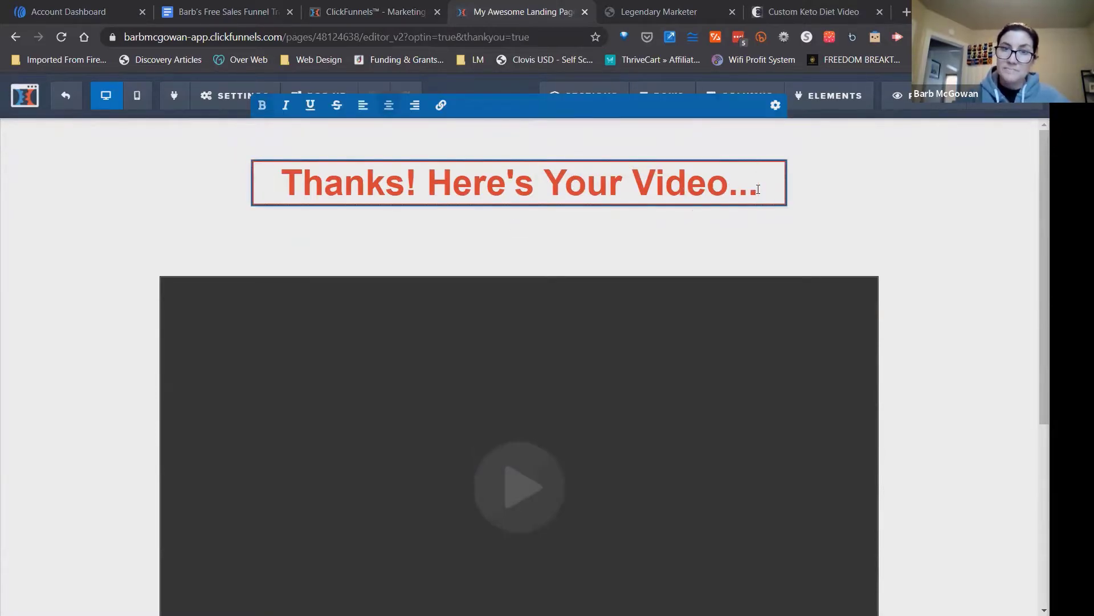
pyautogui.moveTo(754, 192); pyautogui.dragTo(287, 165)
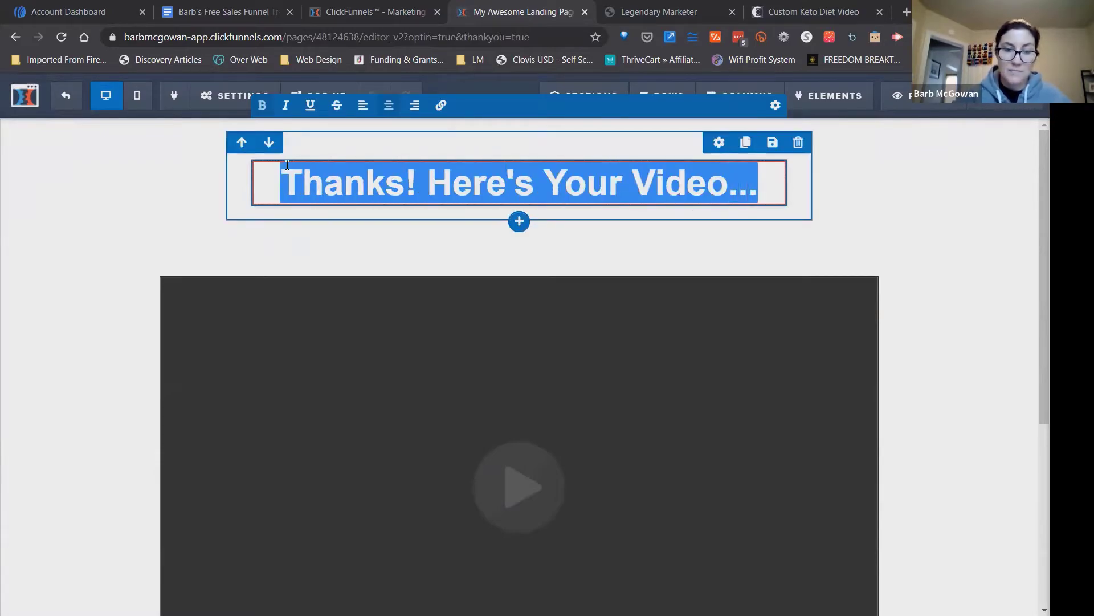
pyautogui.write('PLEAS')
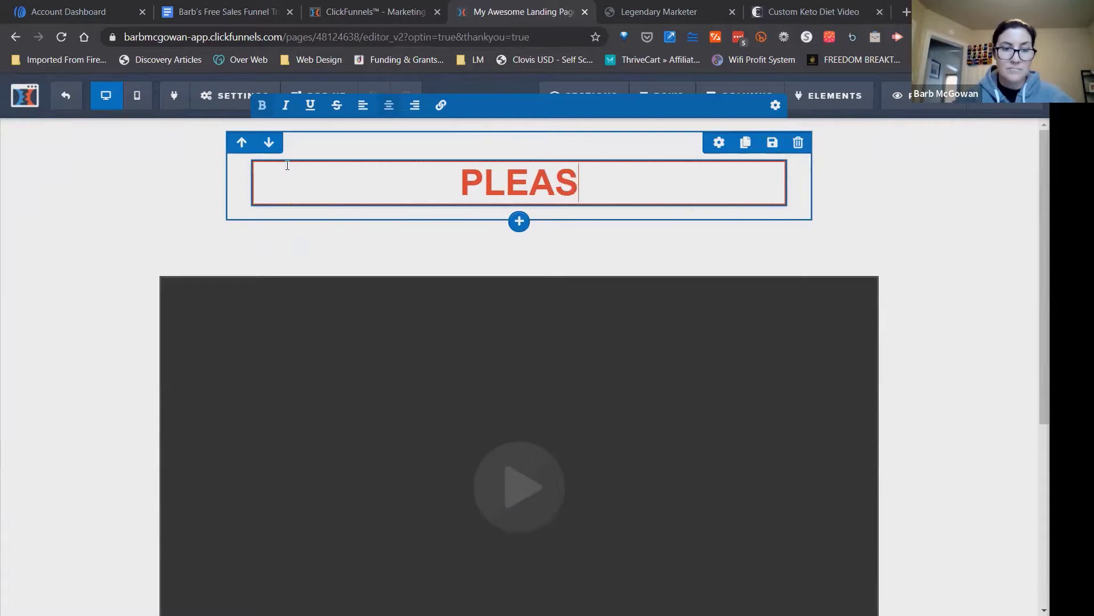
pyautogui.write('E WATCH THIS VIDEO')
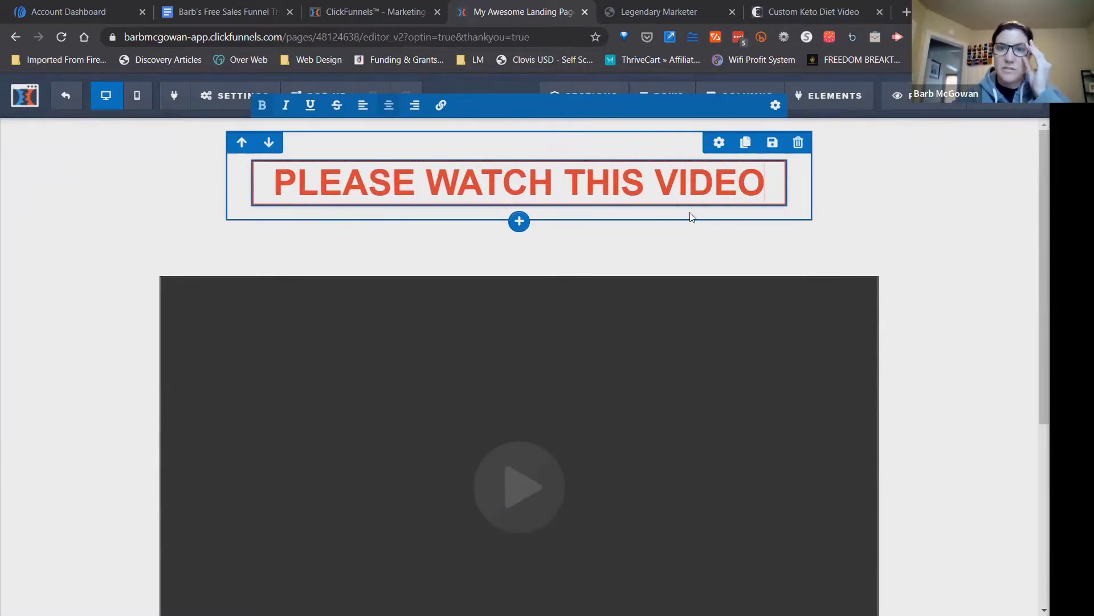
pyautogui.click(964, 364)
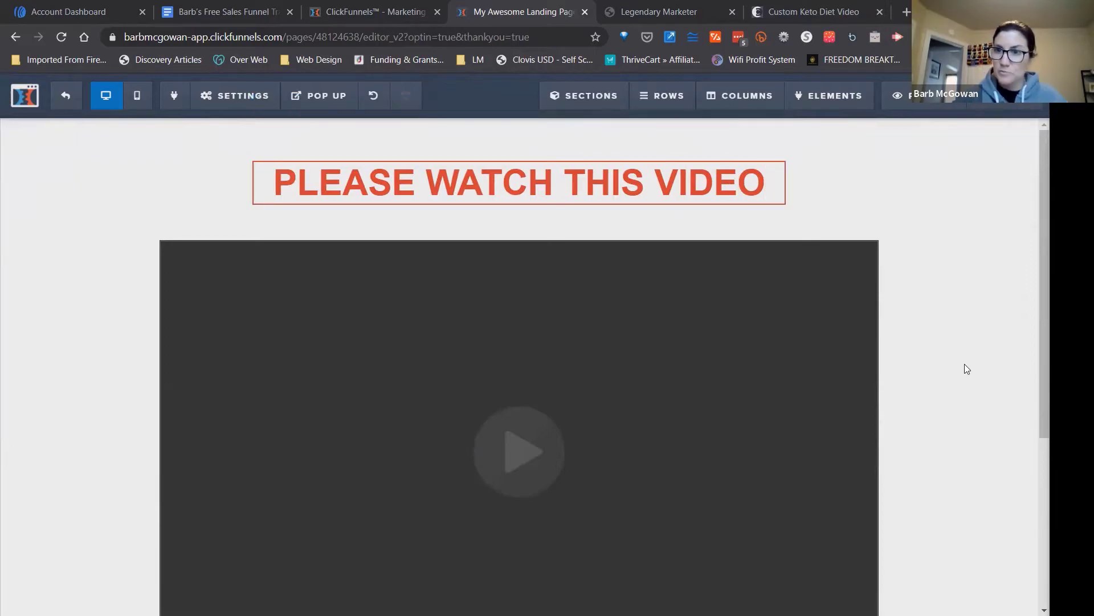
# Delete the Mother Funnel Secrets logo from the page footer.
pyautogui.scroll(-5, 519, 365)
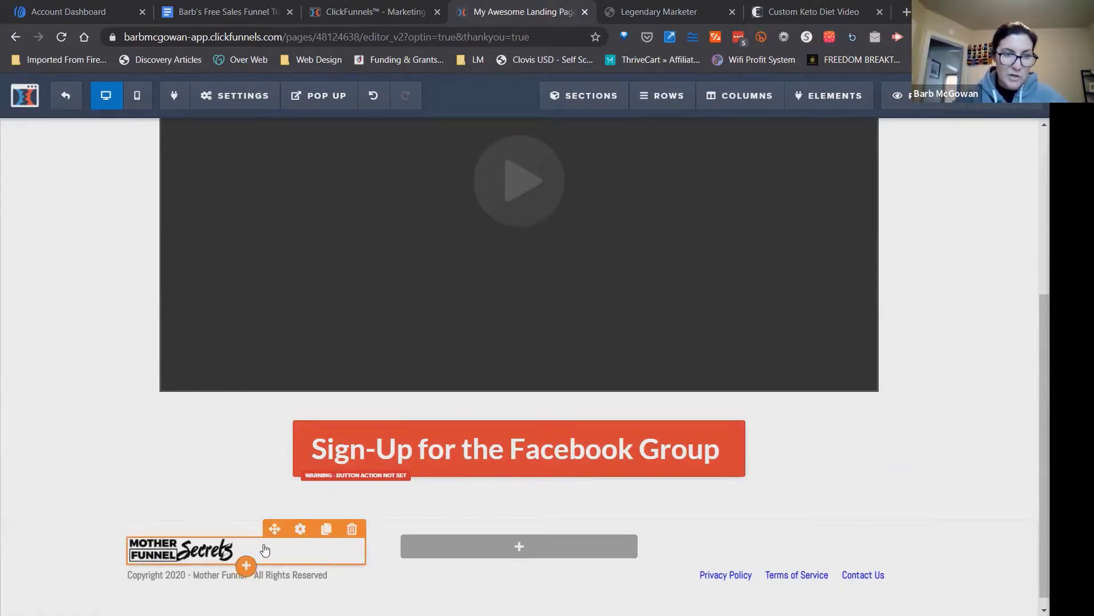
pyautogui.click(353, 532)
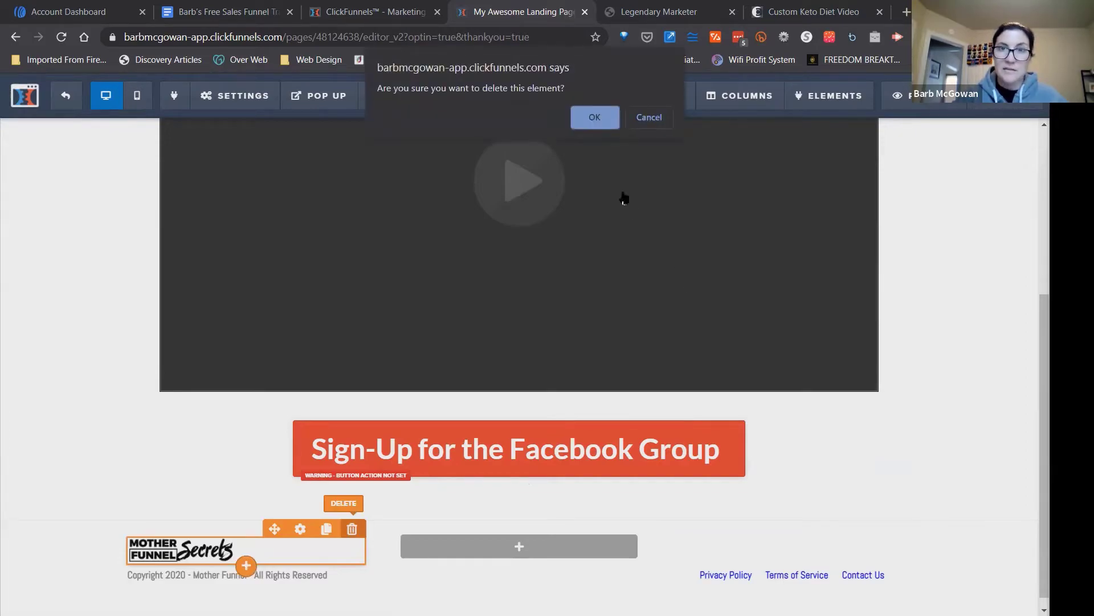
pyautogui.click(593, 118)
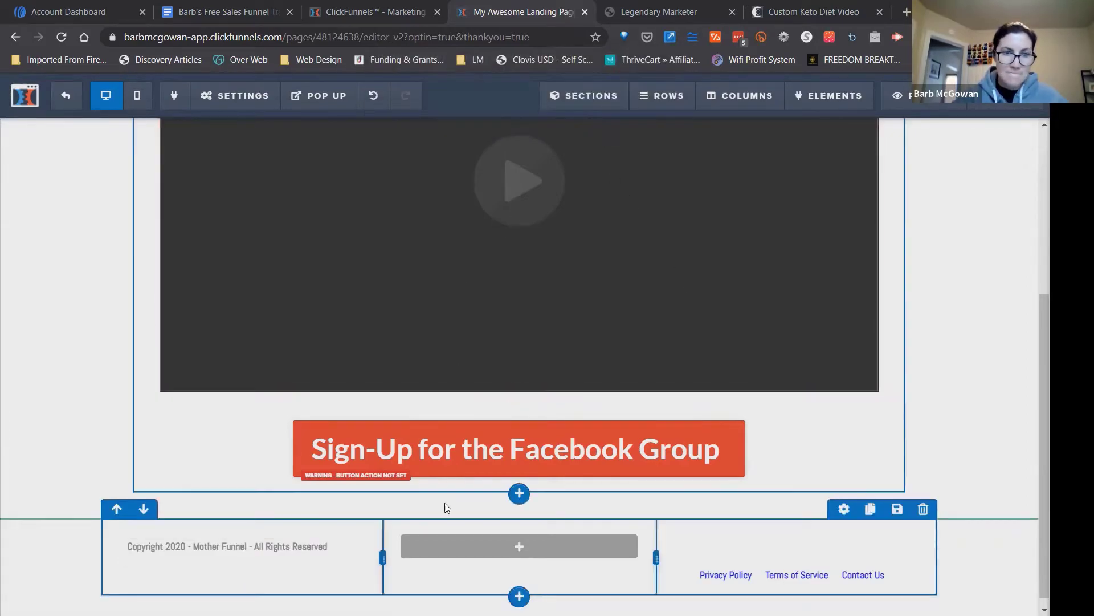
# Change the year in the footer's copyright line to 2021.
pyautogui.click(219, 549)
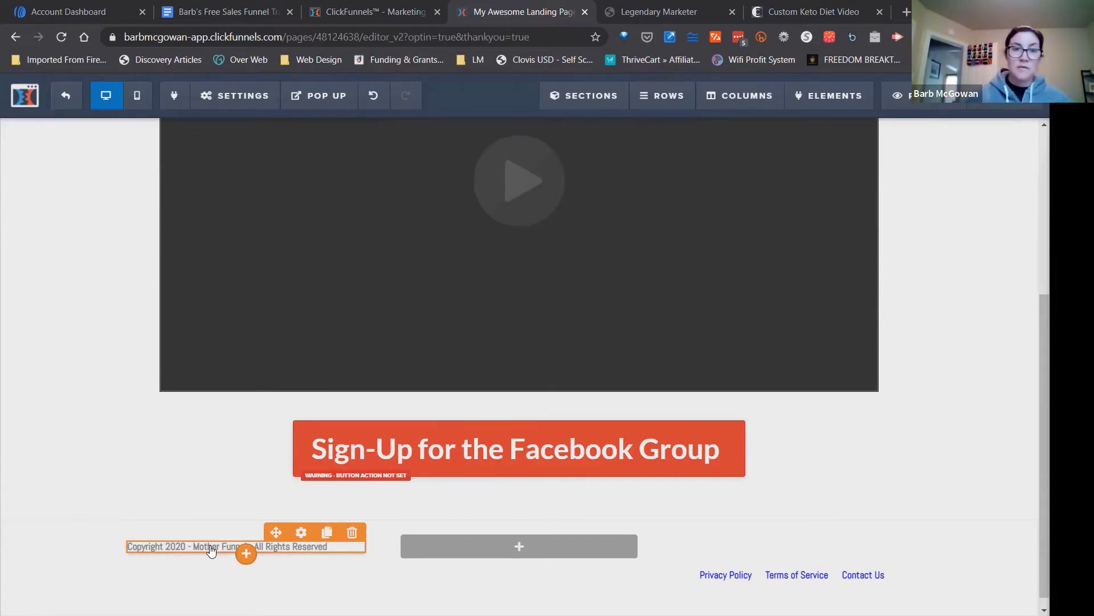
pyautogui.doubleClick(180, 546)
pyautogui.write('2')
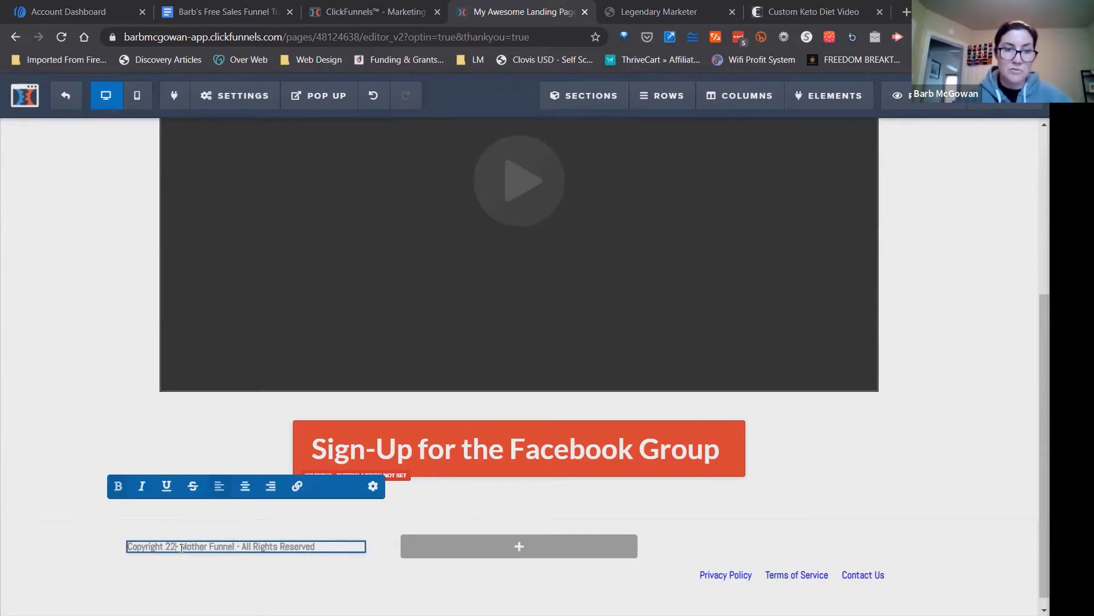
pyautogui.write('021')
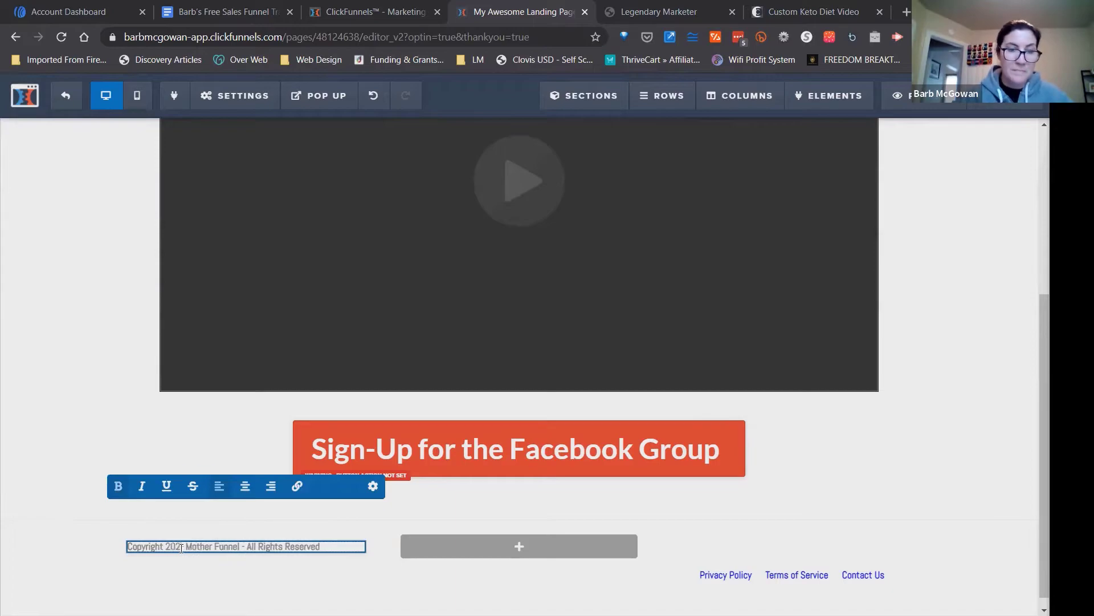
pyautogui.doubleClick(230, 546)
pyautogui.click(230, 546)
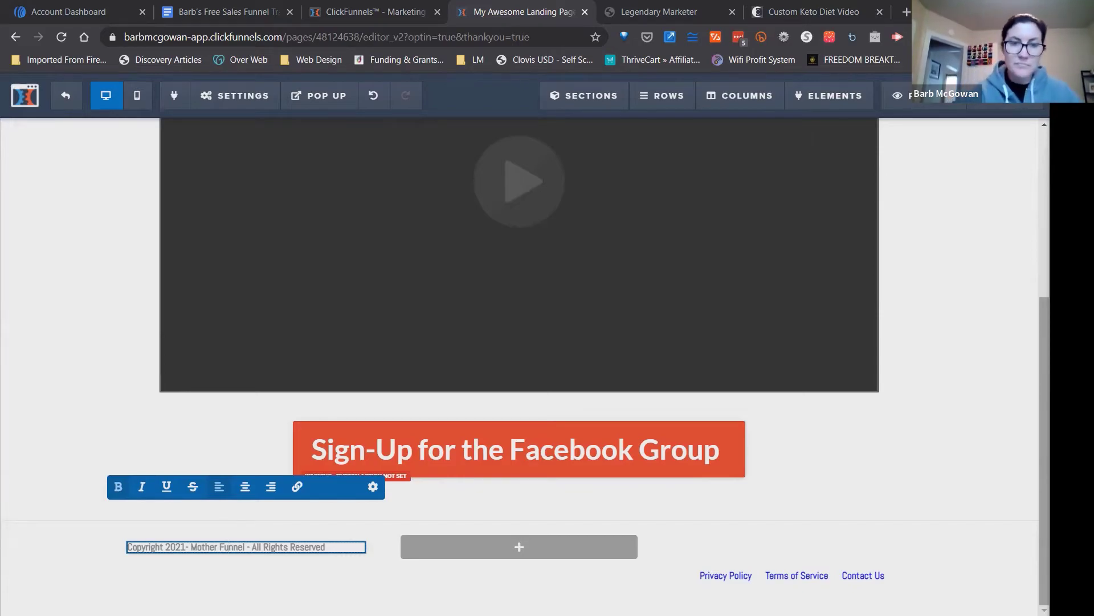
pyautogui.click(996, 360)
pyautogui.moveTo(1044, 365)
pyautogui.mouseDown()
pyautogui.moveTo(1044, 193)
pyautogui.moveTo(1044, 365)
pyautogui.mouseUp()
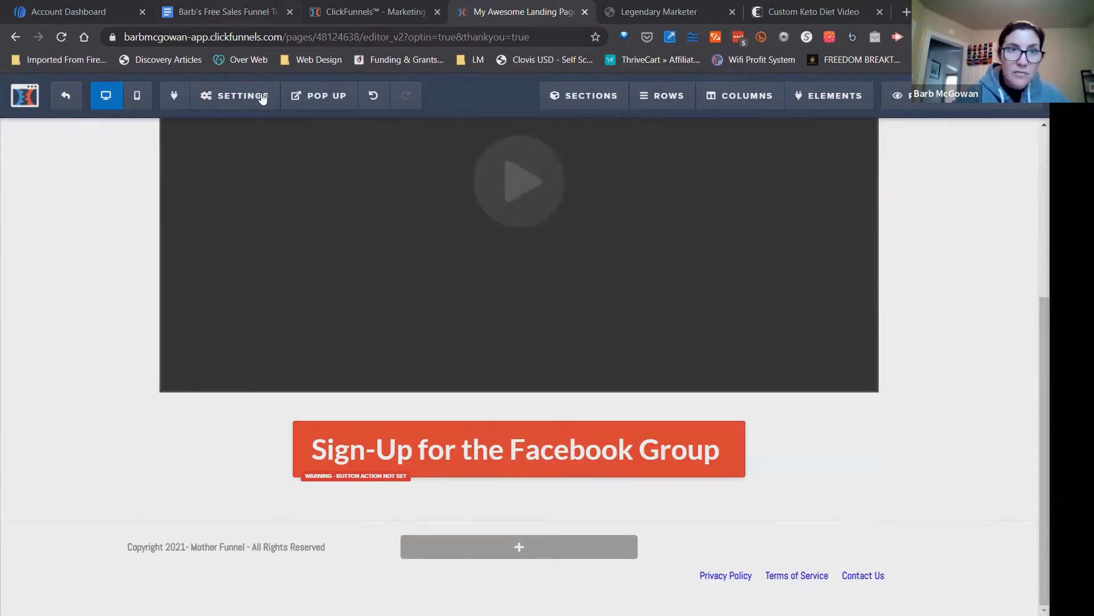
# Switch to the sales funnel training Google Doc and copy the ClickBank affiliate link under item 2.
pyautogui.click(257, 11)
pyautogui.click(554, 475)
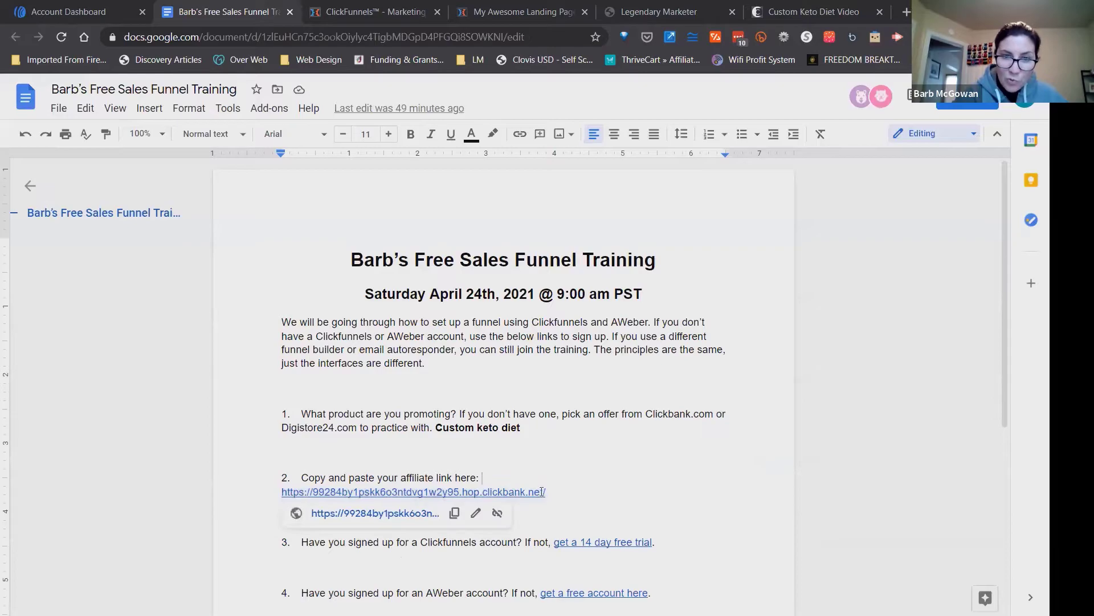
pyautogui.click(545, 492)
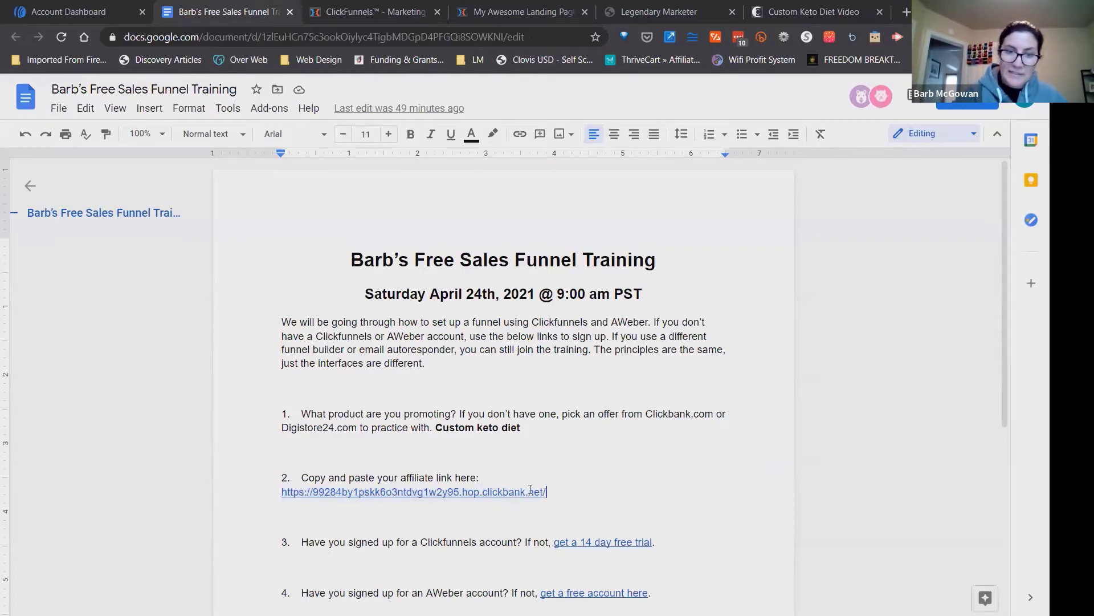
pyautogui.keyDown('shift'); pyautogui.click(281, 491); pyautogui.keyUp('shift')
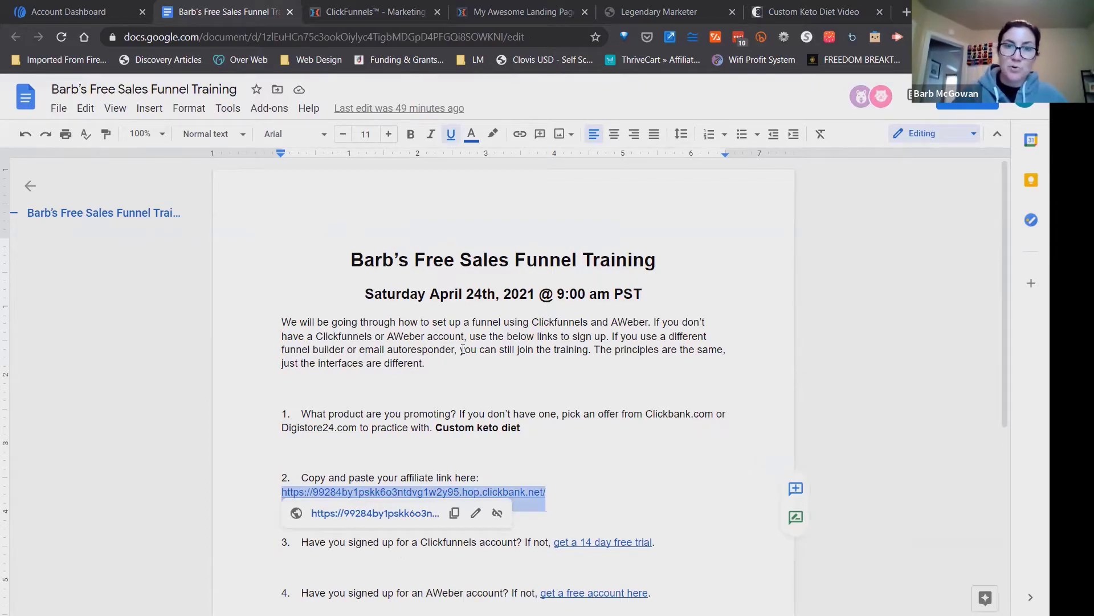
pyautogui.click(436, 337)
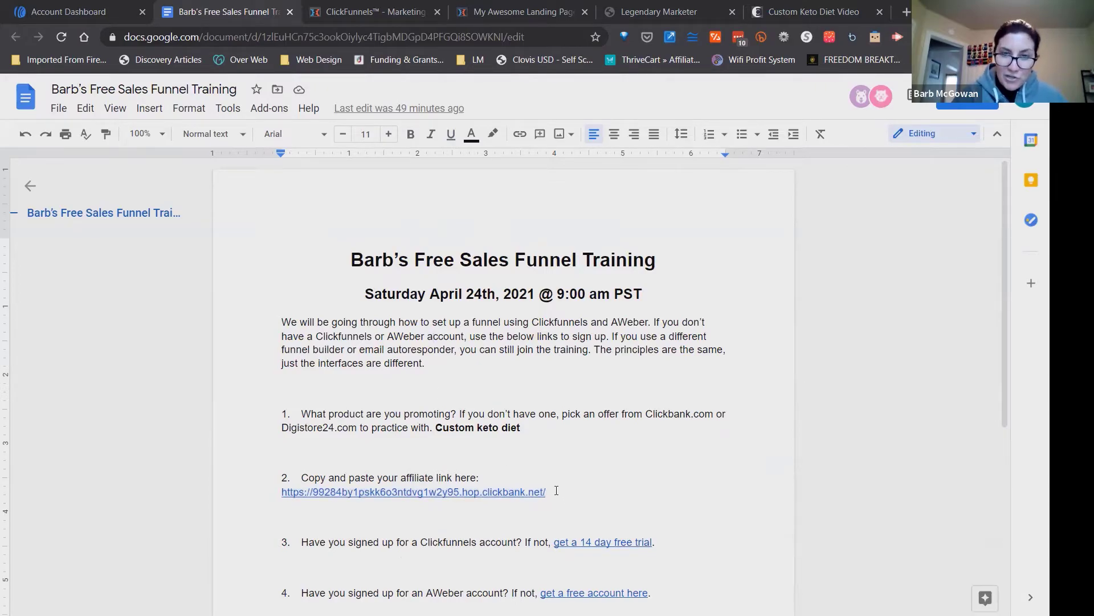
pyautogui.moveTo(546, 492); pyautogui.dragTo(281, 489)
pyautogui.hotkey('ctrl', 'c')
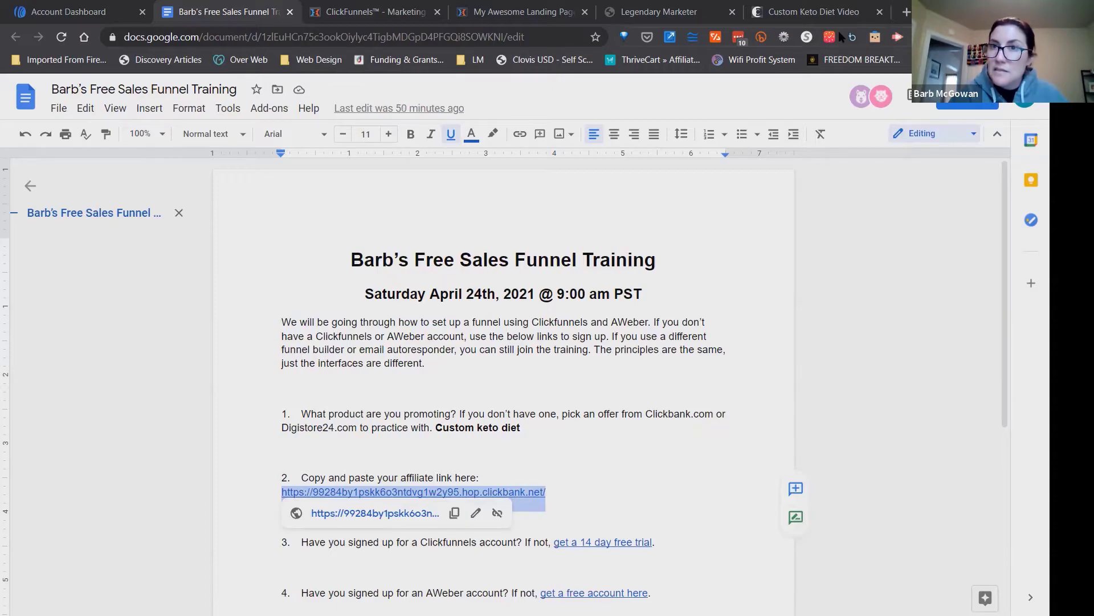
pyautogui.click(823, 67)
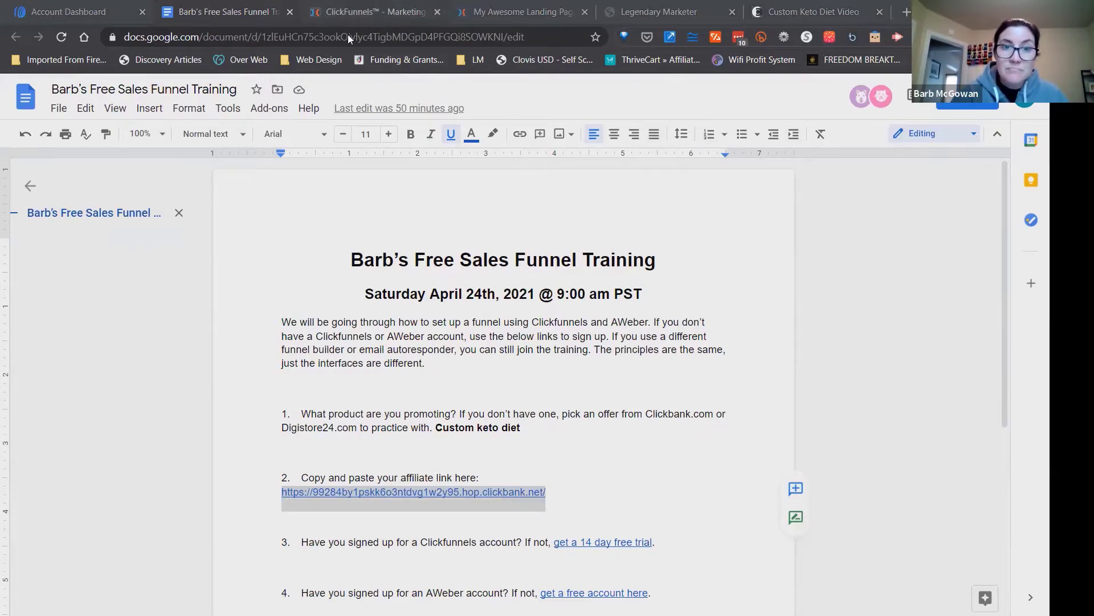
# In the Thank You page editor, set the "Sign-Up for the Facebook Group" button's website URL action to the copied ClickBank affiliate link.
pyautogui.click(349, 14)
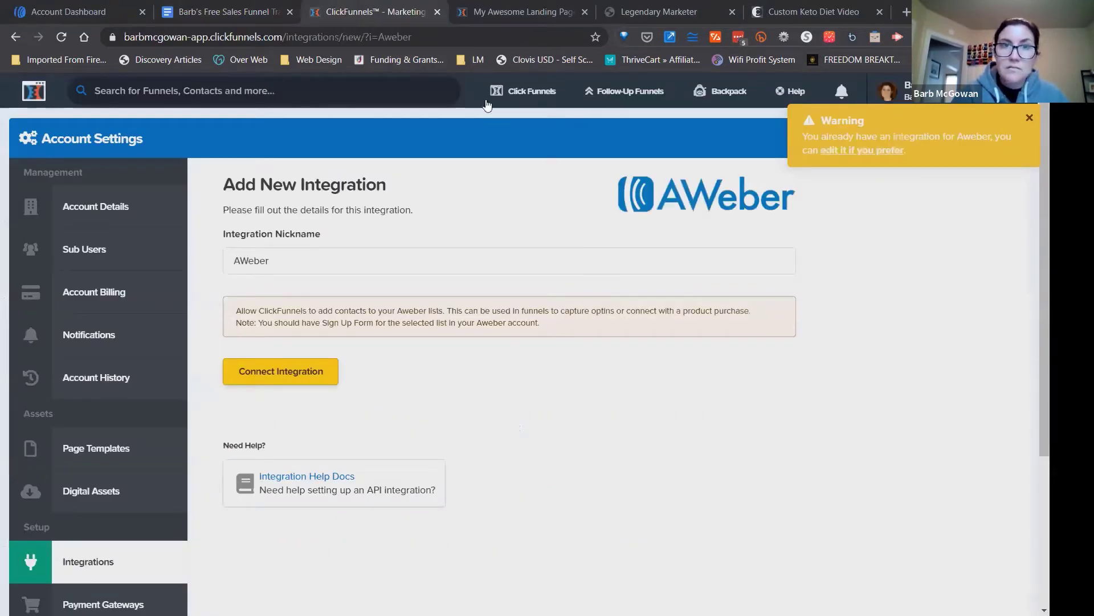
pyautogui.click(461, 13)
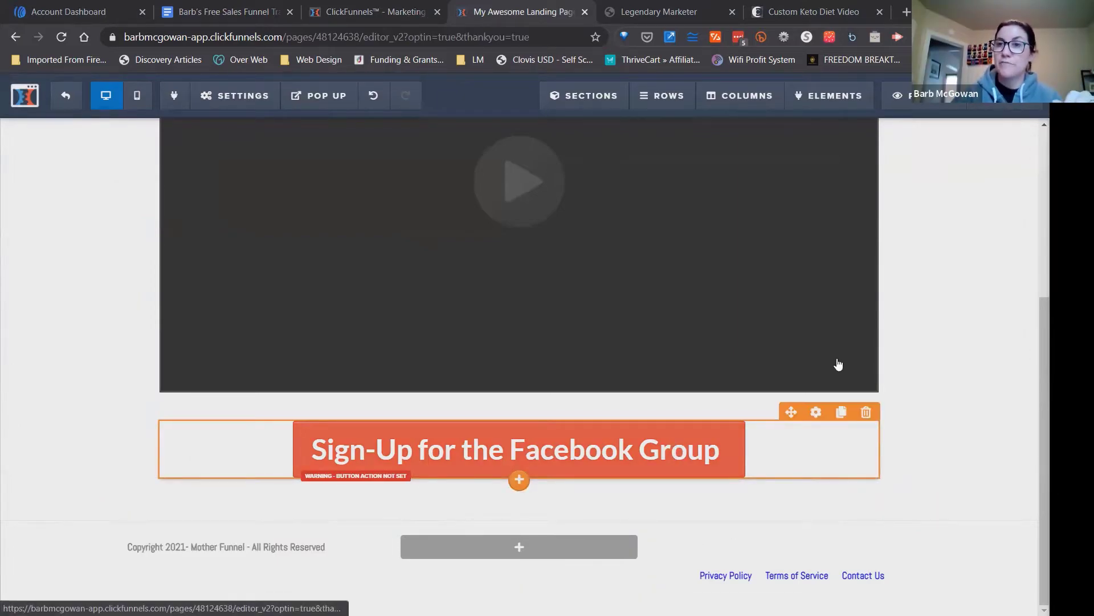
pyautogui.click(999, 106)
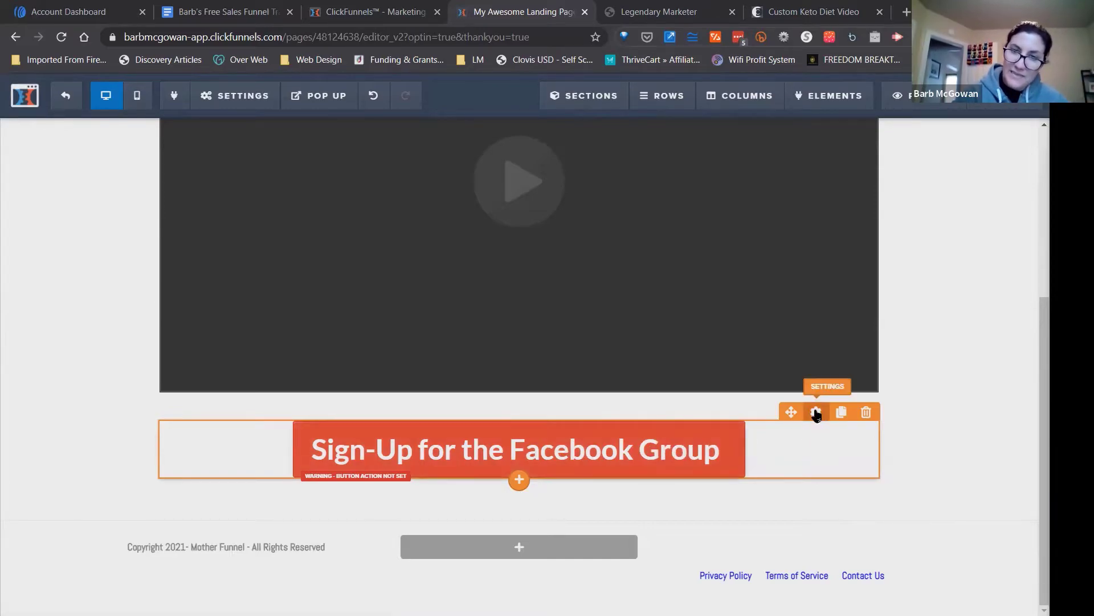
pyautogui.click(731, 437)
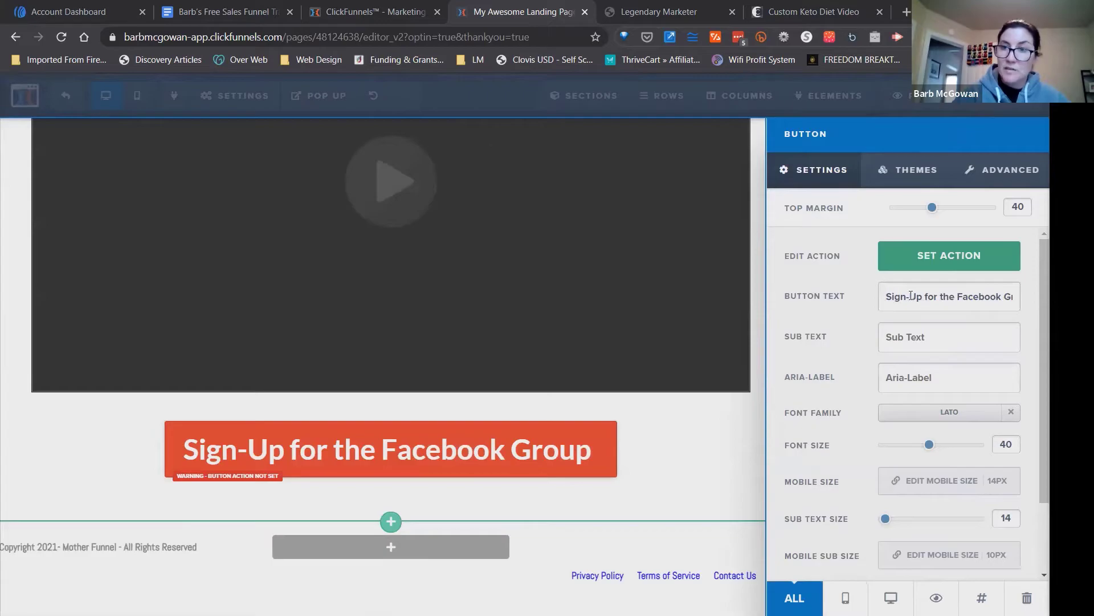
pyautogui.click(948, 256)
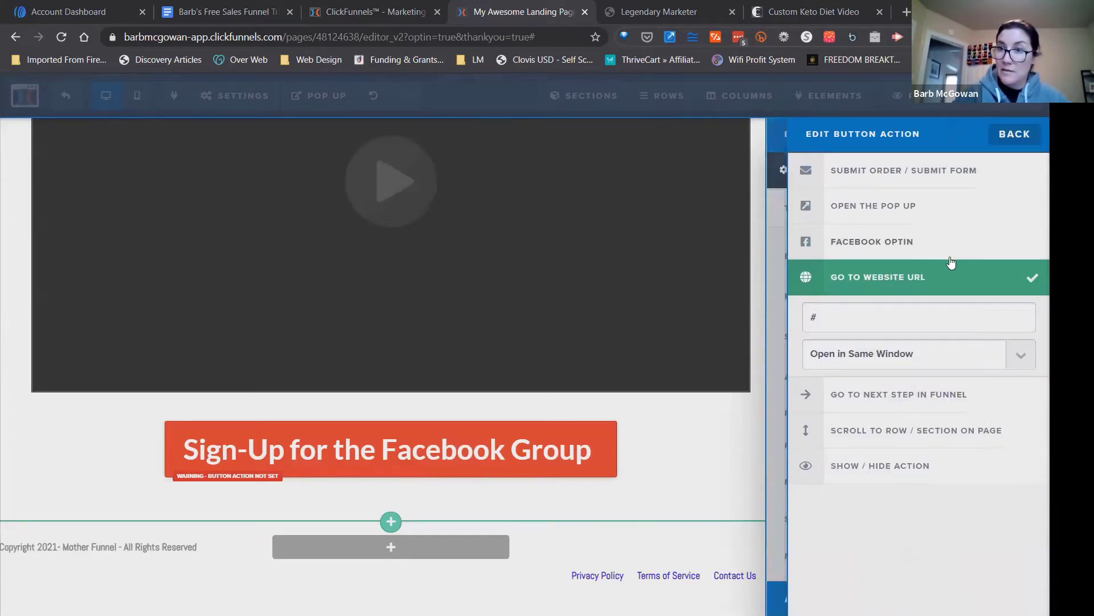
pyautogui.click(859, 318)
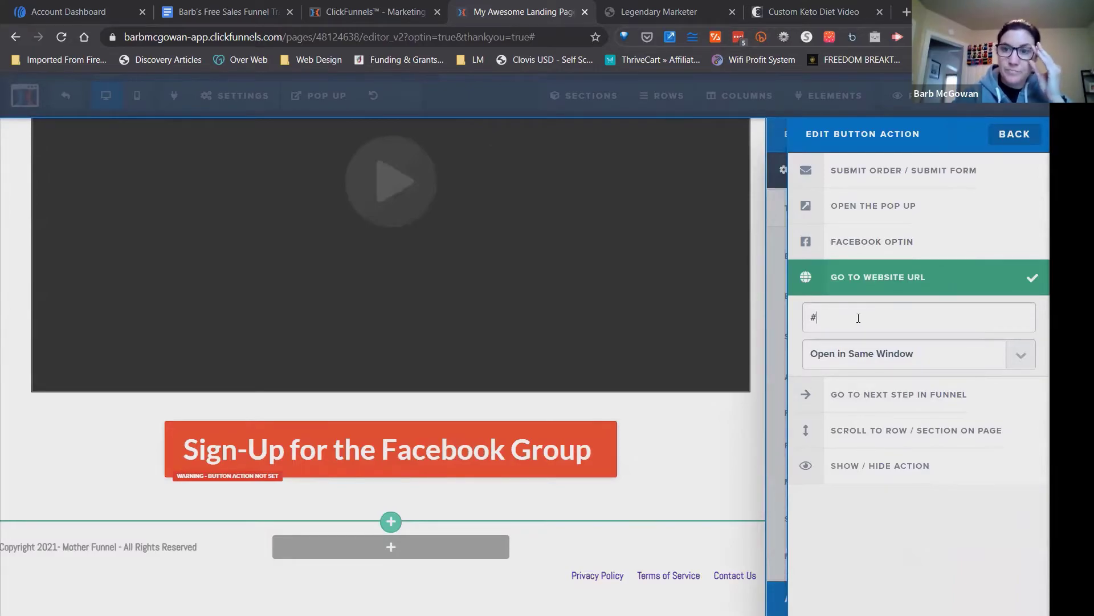
pyautogui.moveTo(844, 316); pyautogui.dragTo(807, 316)
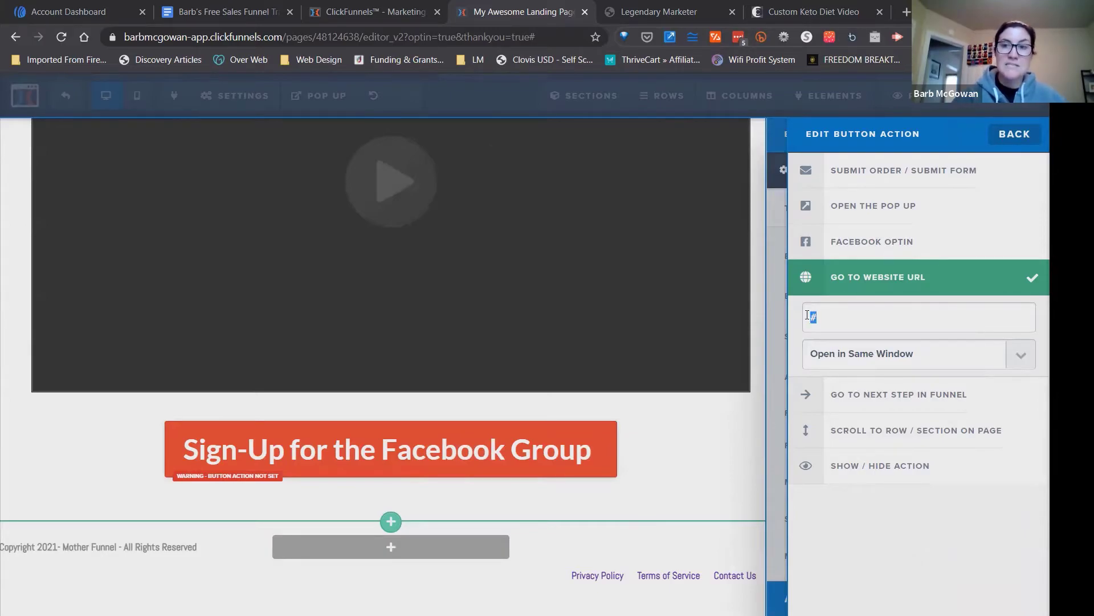
pyautogui.hotkey('ctrl', 'v')
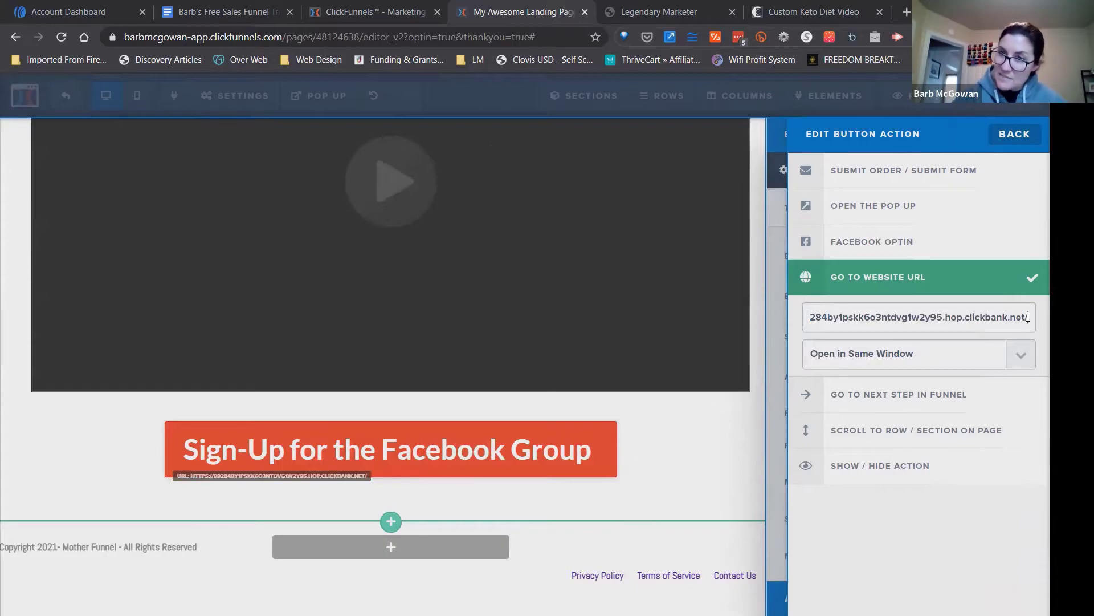
# Review the full affiliate URL in the button action and choose Open in Same Window for the link.
pyautogui.moveTo(1029, 317); pyautogui.dragTo(833, 320)
pyautogui.click(855, 317)
pyautogui.click(834, 319)
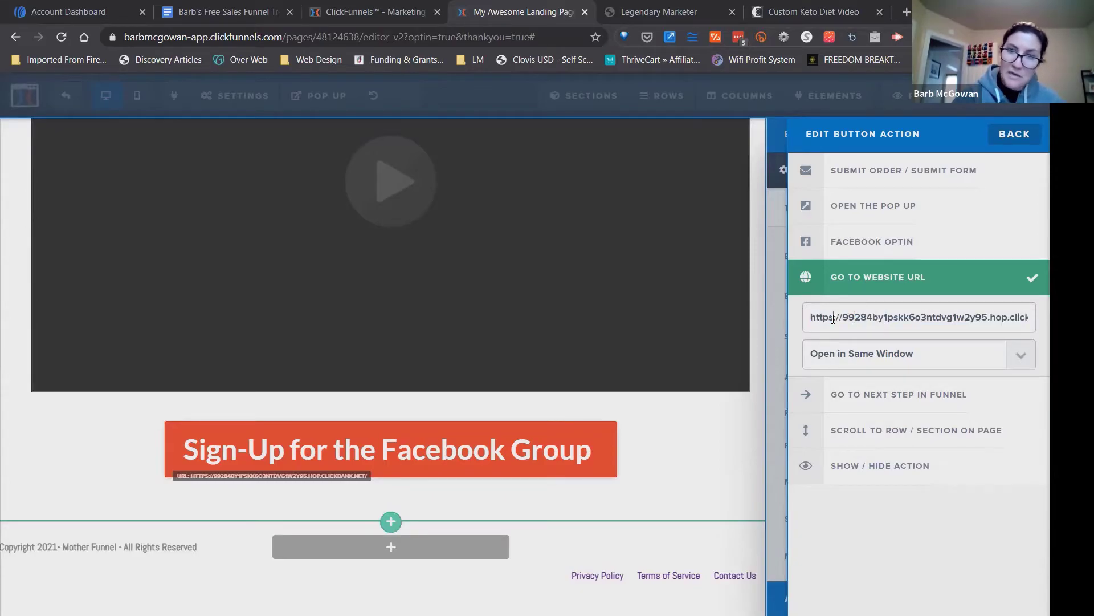
pyautogui.moveTo(892, 314); pyautogui.dragTo(1026, 314)
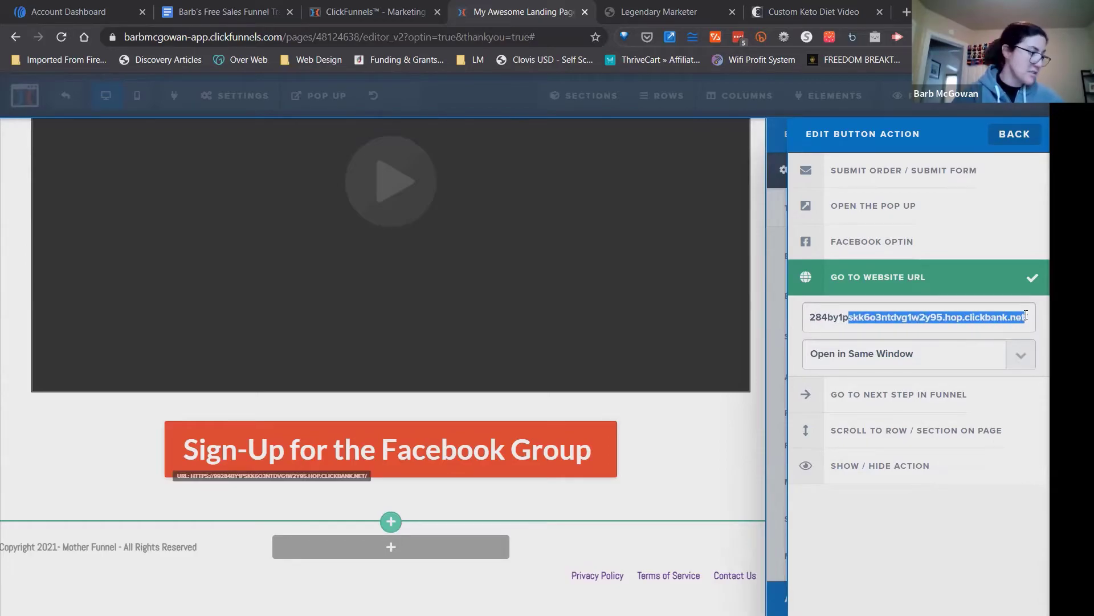
pyautogui.click(1026, 315)
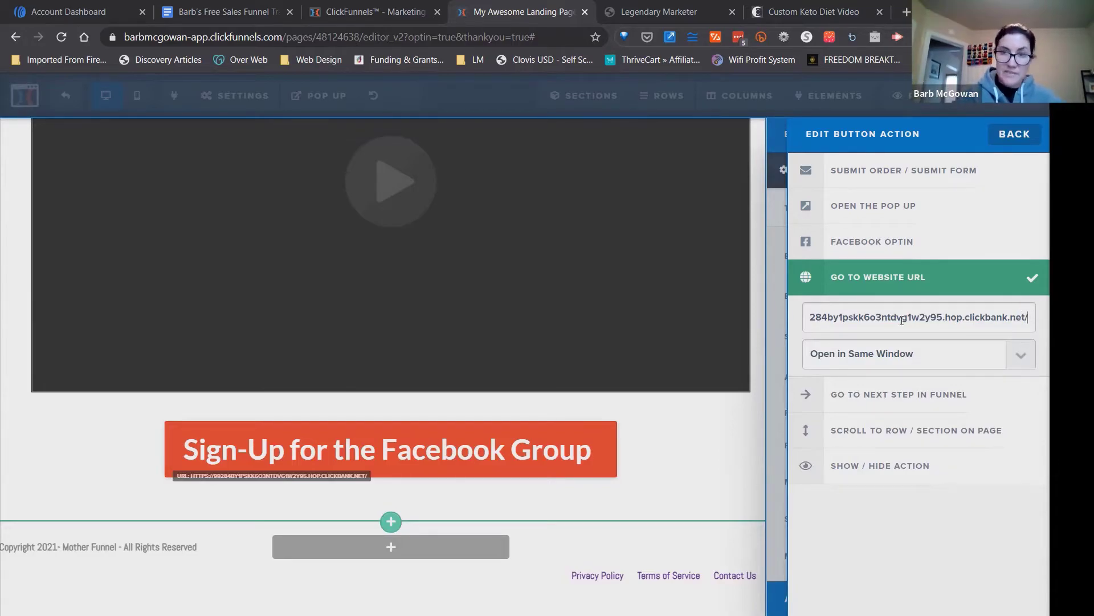
pyautogui.moveTo(839, 317); pyautogui.dragTo(1033, 316)
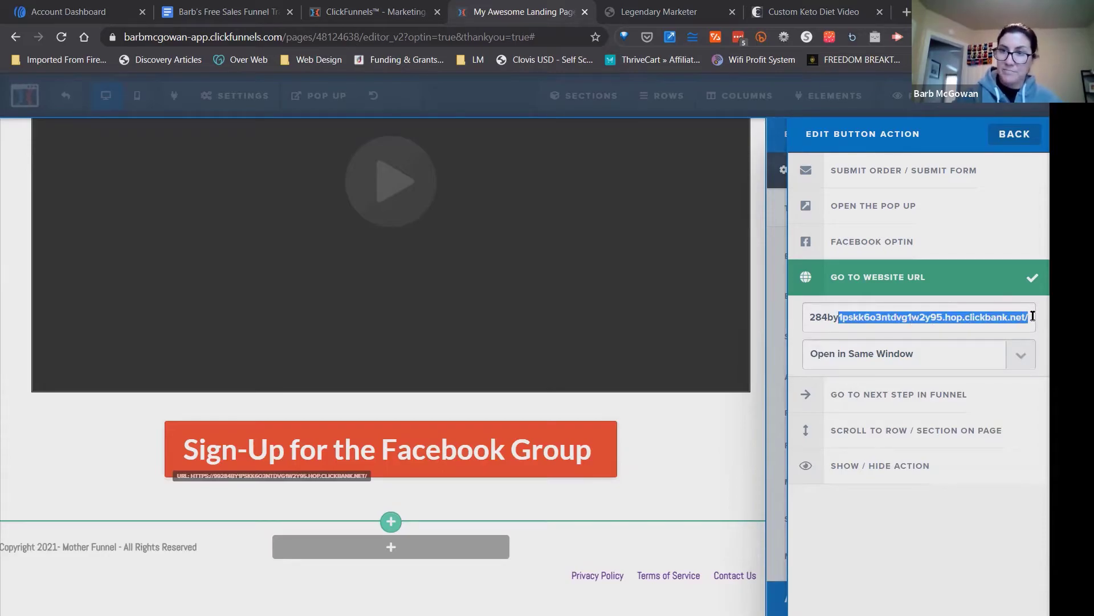
pyautogui.click(1002, 317)
pyautogui.click(853, 357)
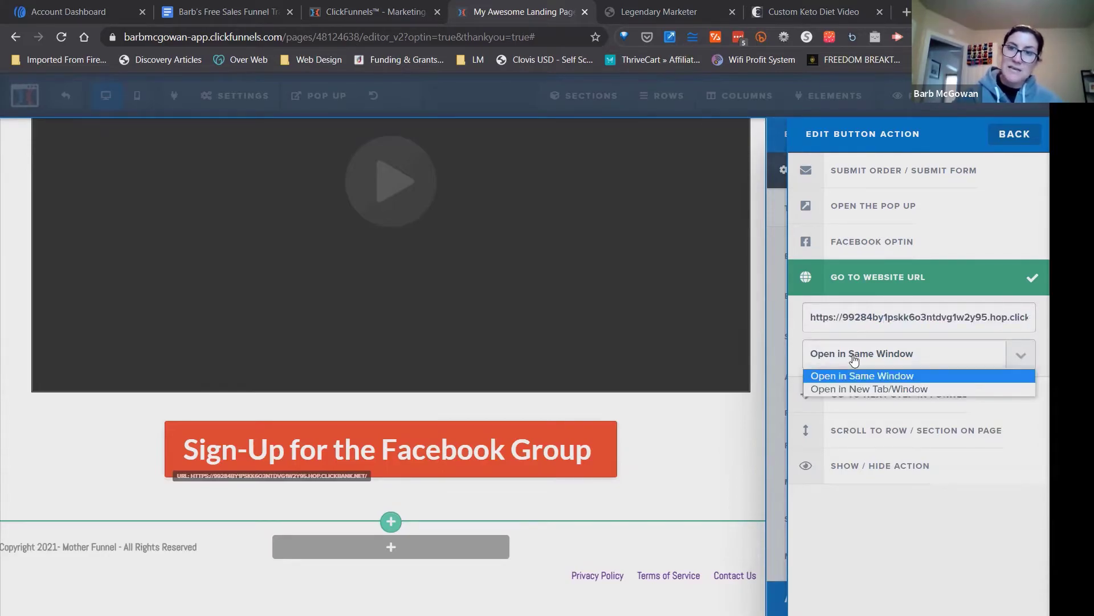
pyautogui.click(865, 377)
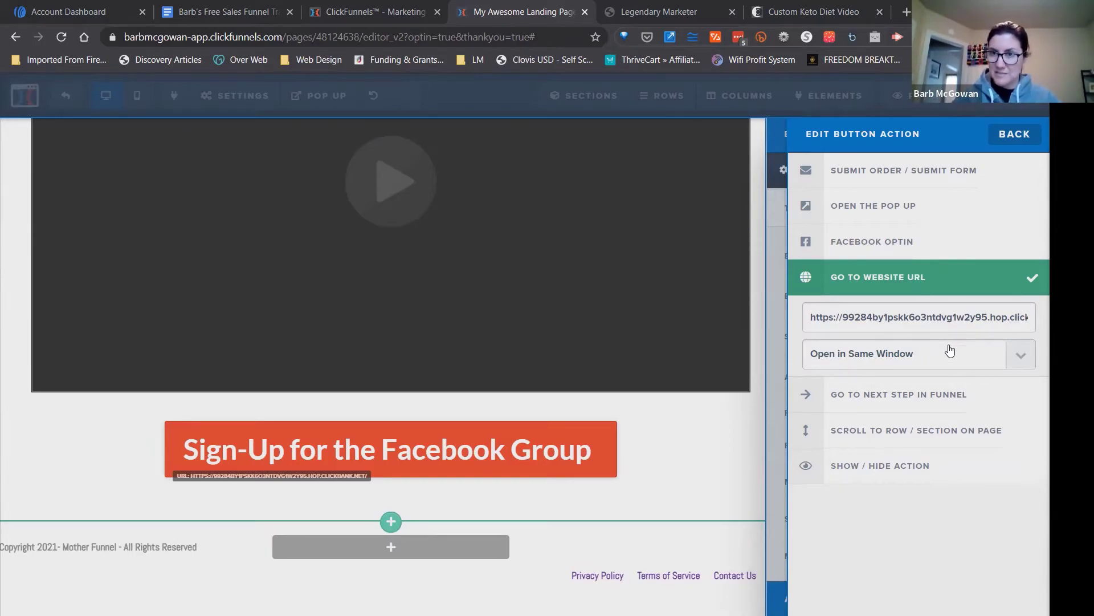
# Save the Thank You page and set its SEO page title to "Custom Keto Diet".
pyautogui.click(758, 295)
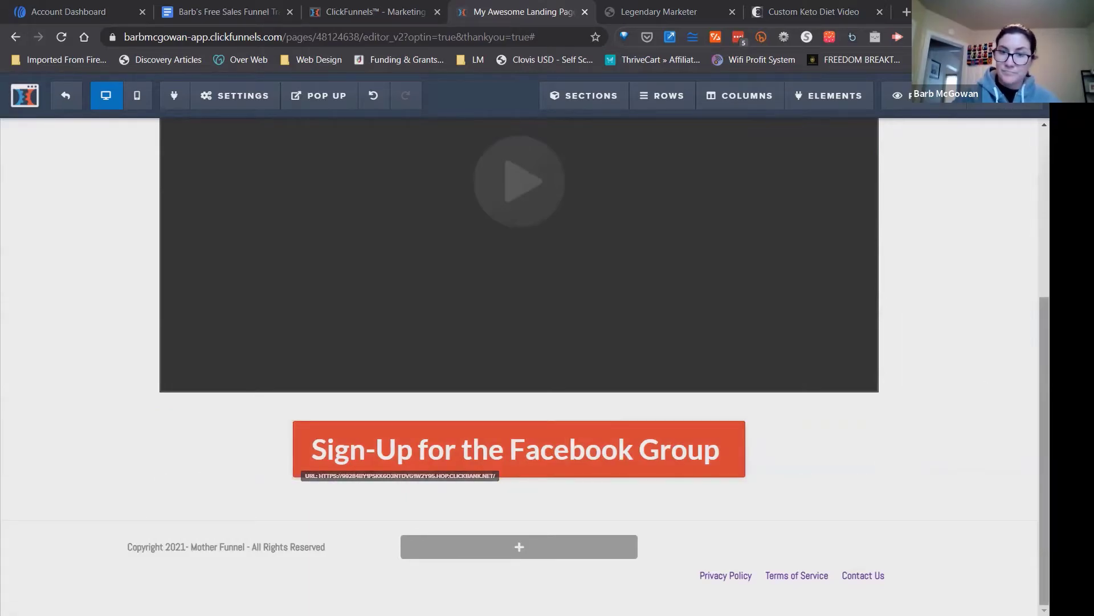
pyautogui.scroll(7, 519, 342)
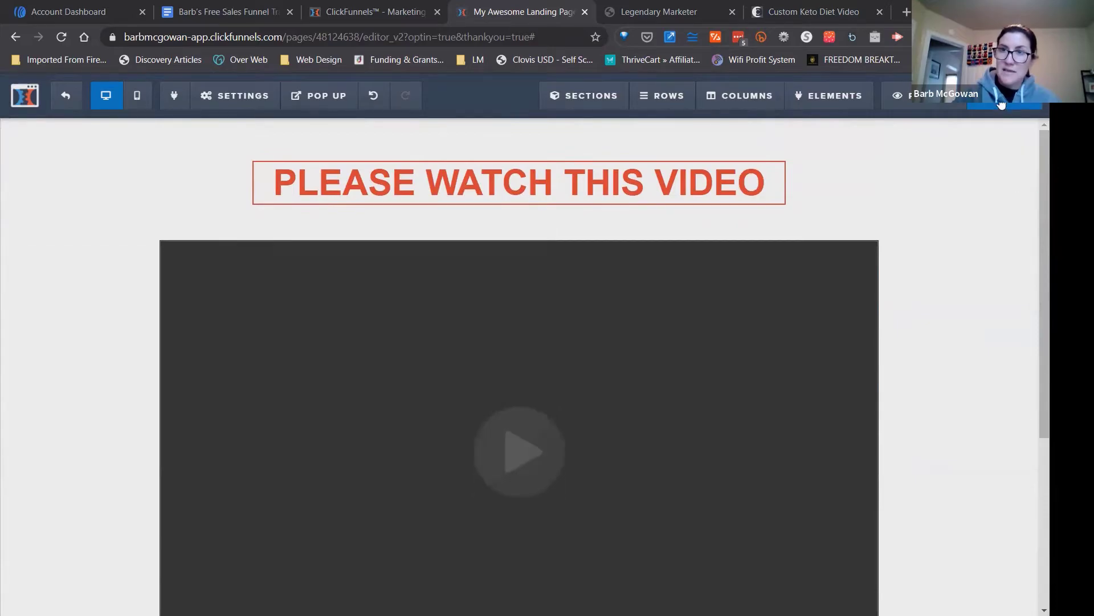
pyautogui.click(1002, 104)
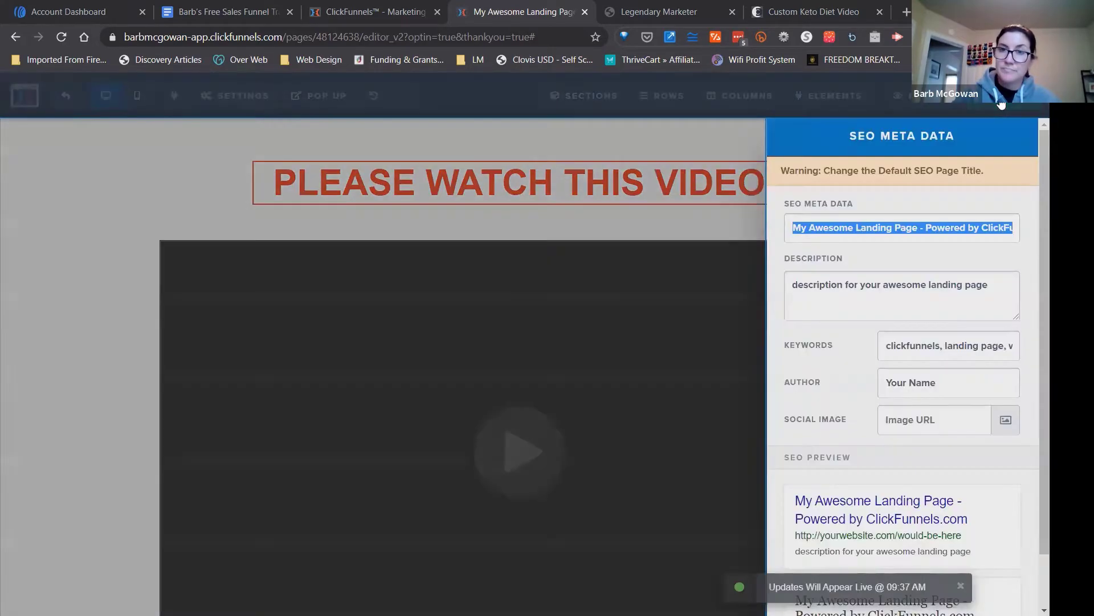
pyautogui.click(937, 228)
pyautogui.tripleClick(937, 227)
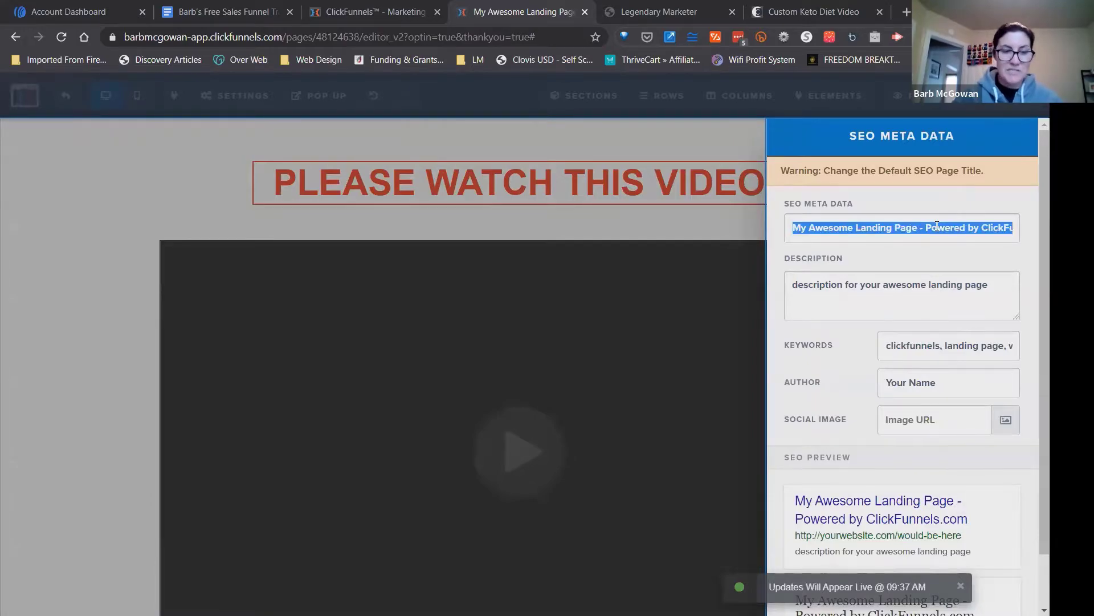
pyautogui.write('Custom Ke')
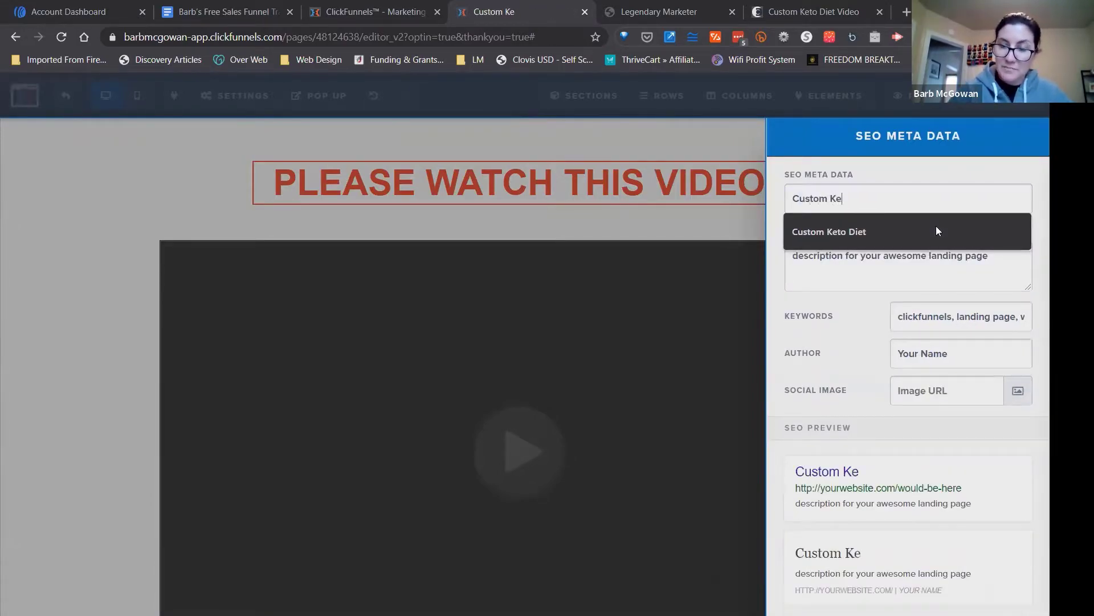
pyautogui.click(936, 228)
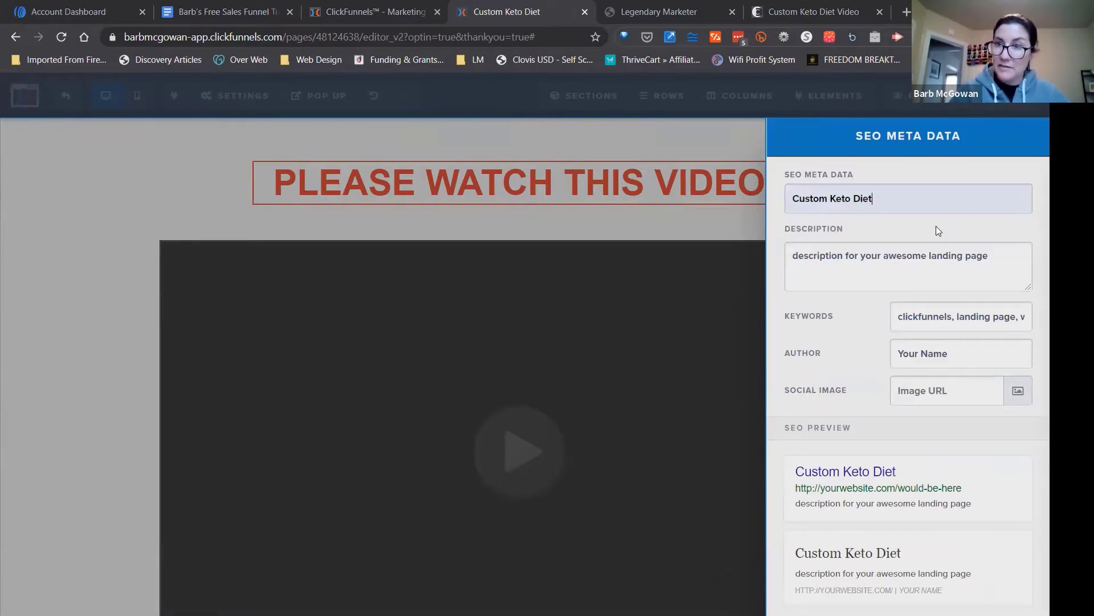
# Set the SEO description to "Get Your Custom Keto Diet Plan" and the keywords to "custom keto diet".
pyautogui.moveTo(1007, 253); pyautogui.dragTo(785, 244)
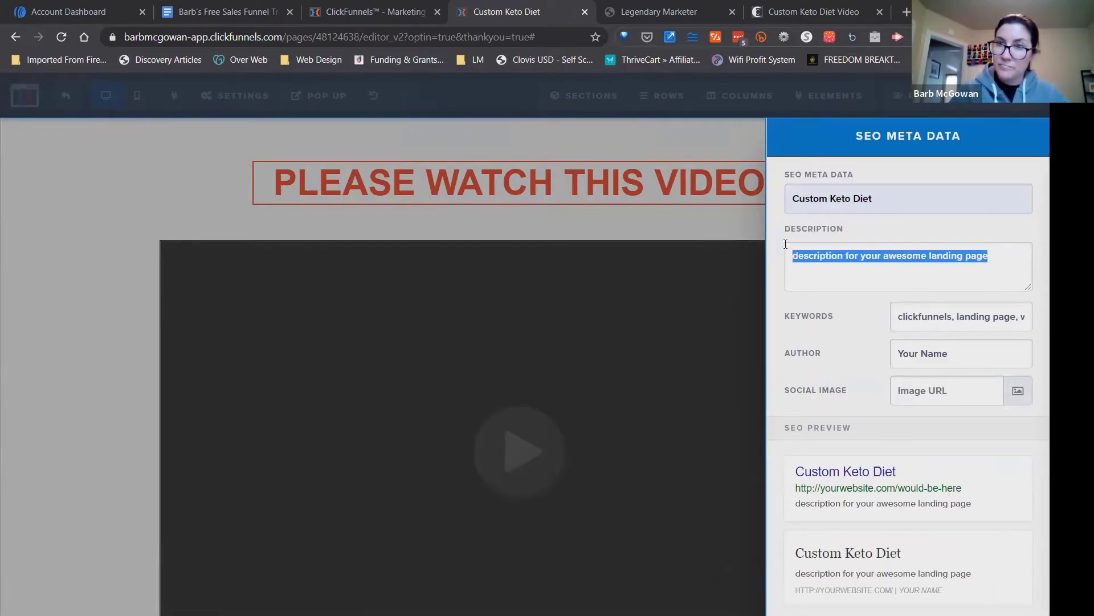
pyautogui.write('Get Y')
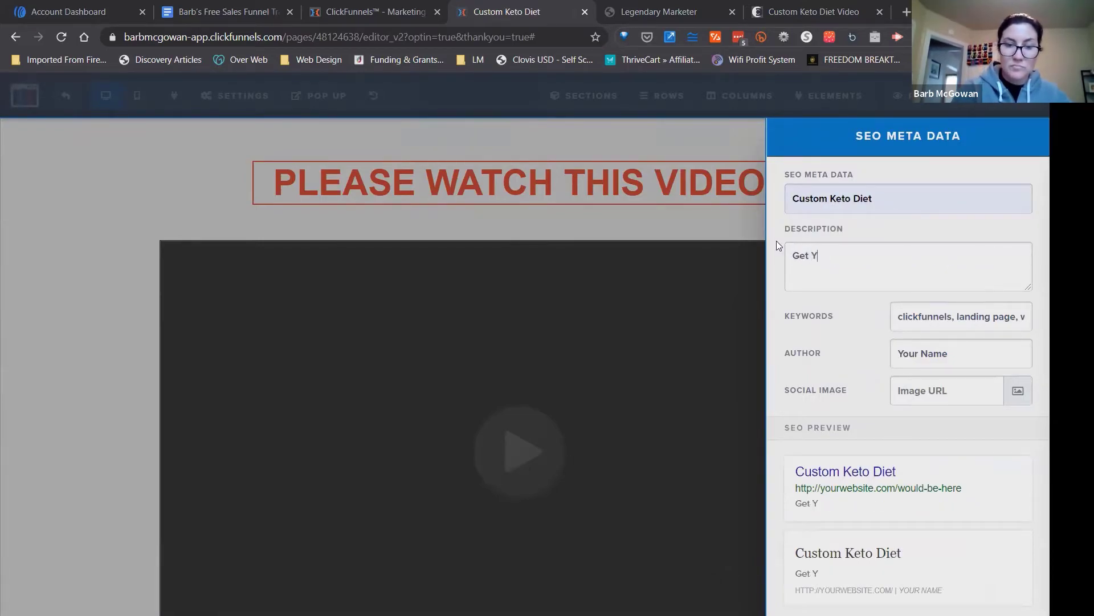
pyautogui.write('our Custom K')
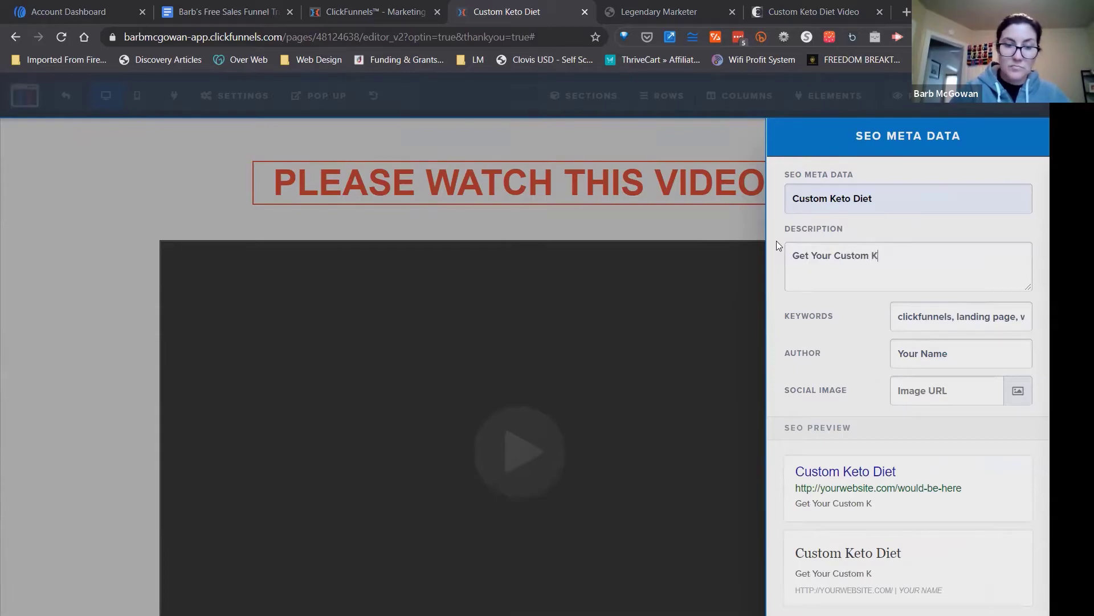
pyautogui.write('eto Diet Plan')
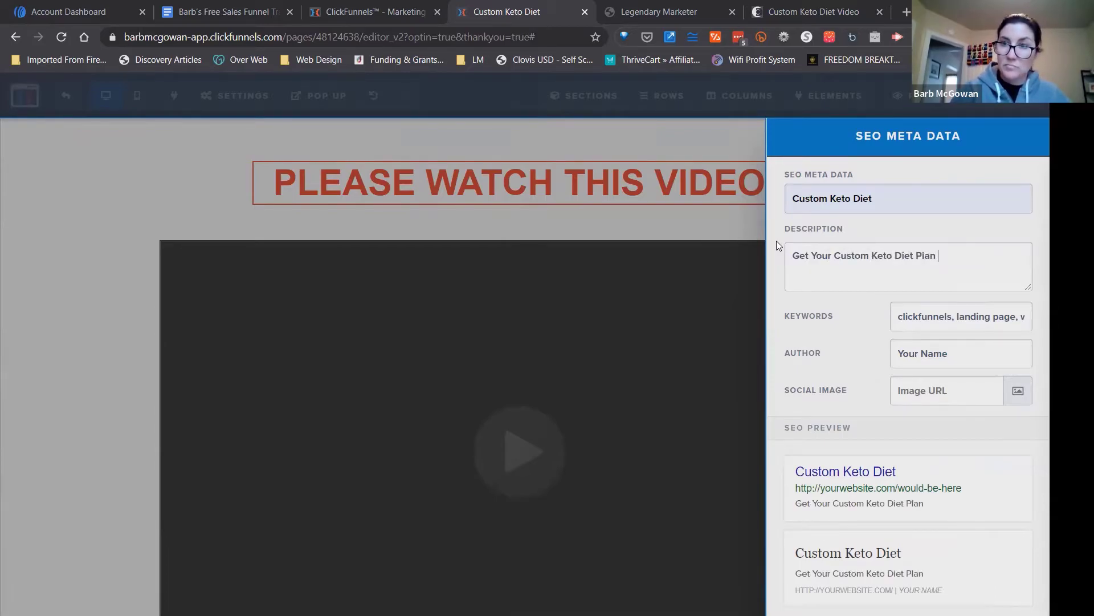
pyautogui.click(947, 315)
pyautogui.hotkey('ctrl', 'a')
pyautogui.write('cus')
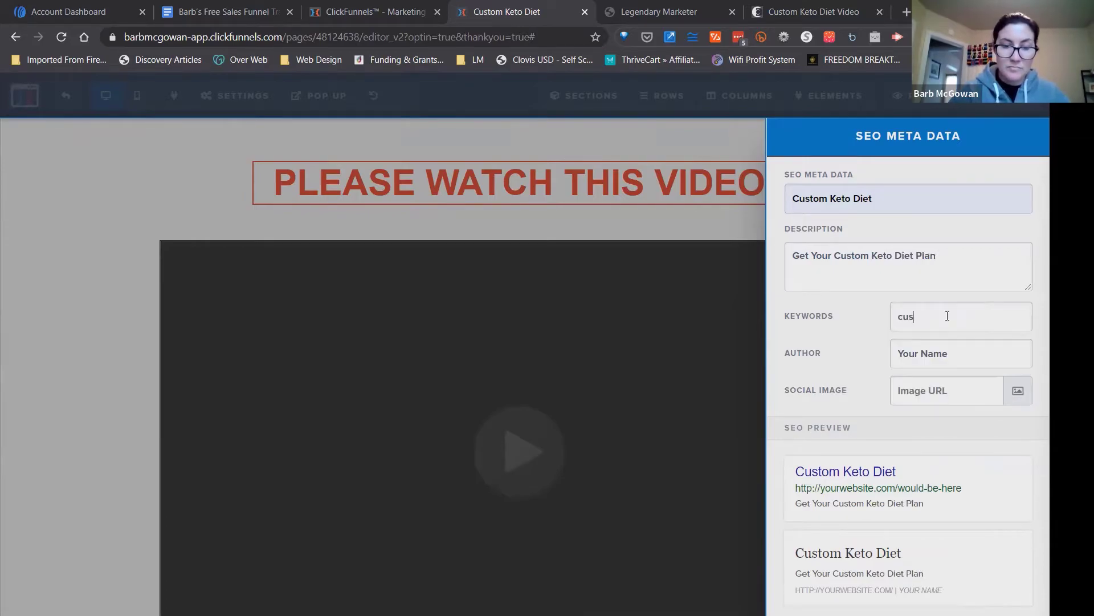
pyautogui.write('tom keto diet')
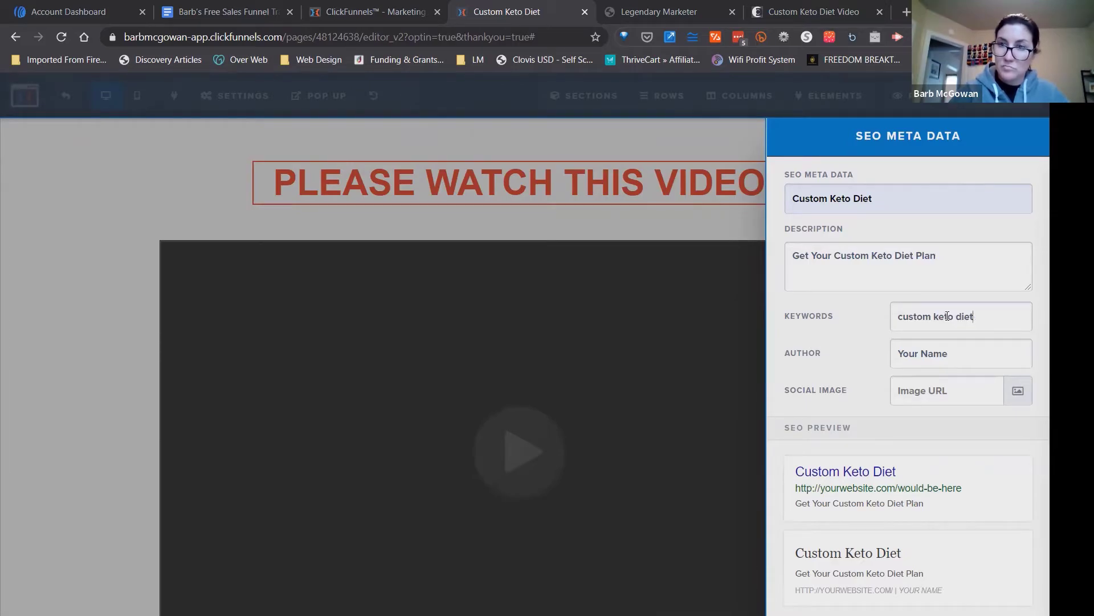
# Replace the placeholder SEO author with the author's pen name and save the page.
pyautogui.click(958, 348)
pyautogui.hotkey('ctrl', 'a')
pyautogui.press('BackSpace')
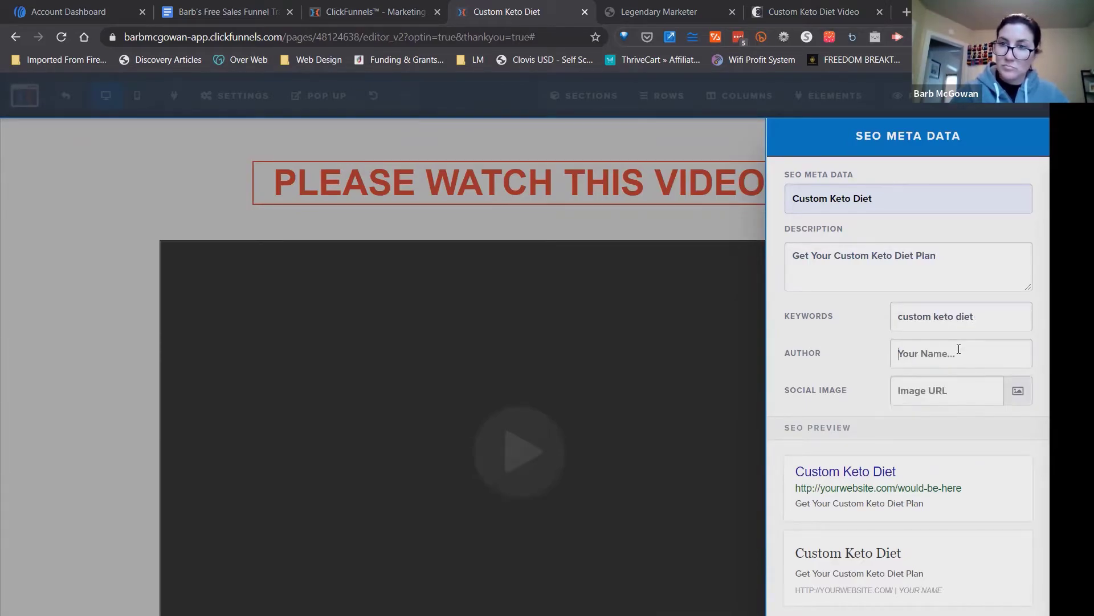
pyautogui.write('Keto Barb')
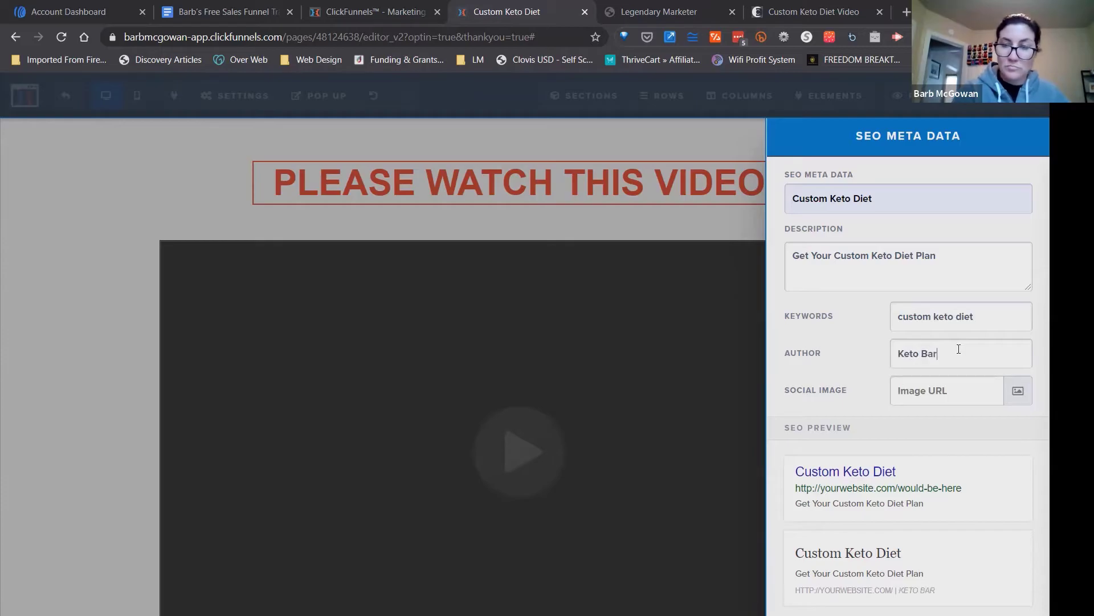
pyautogui.click(724, 260)
pyautogui.click(992, 102)
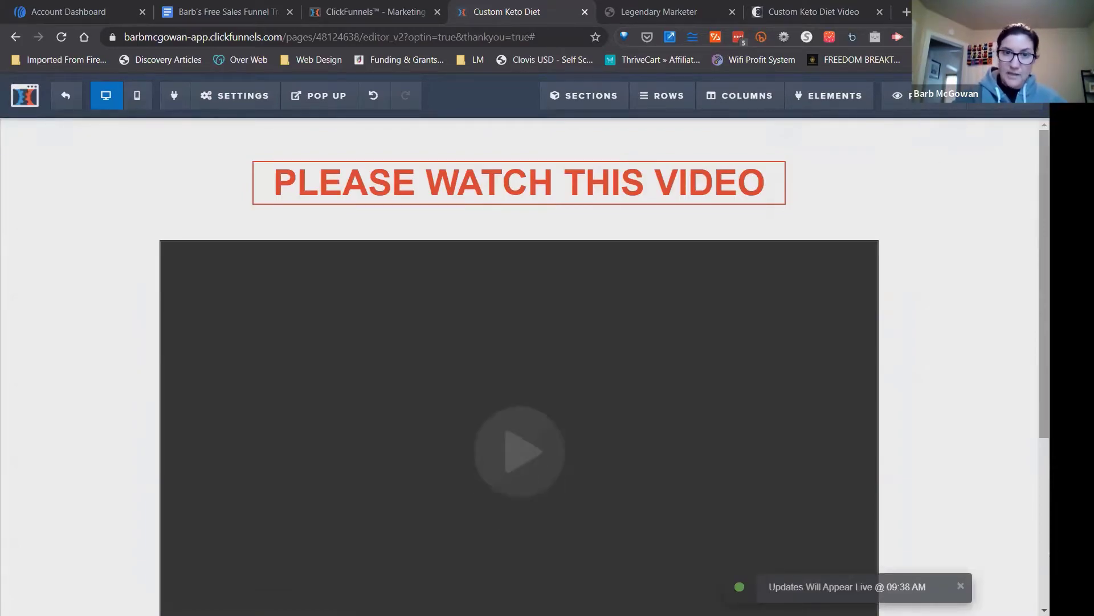
# Change the "Sign-Up for the Facebook Group" button's text to "CLICK HERE TO GET YOUR CUSTOM KETO DIET".
pyautogui.scroll(-1, 1043, 274)
pyautogui.scroll(-2, 556, 550)
pyautogui.scroll(1, 556, 550)
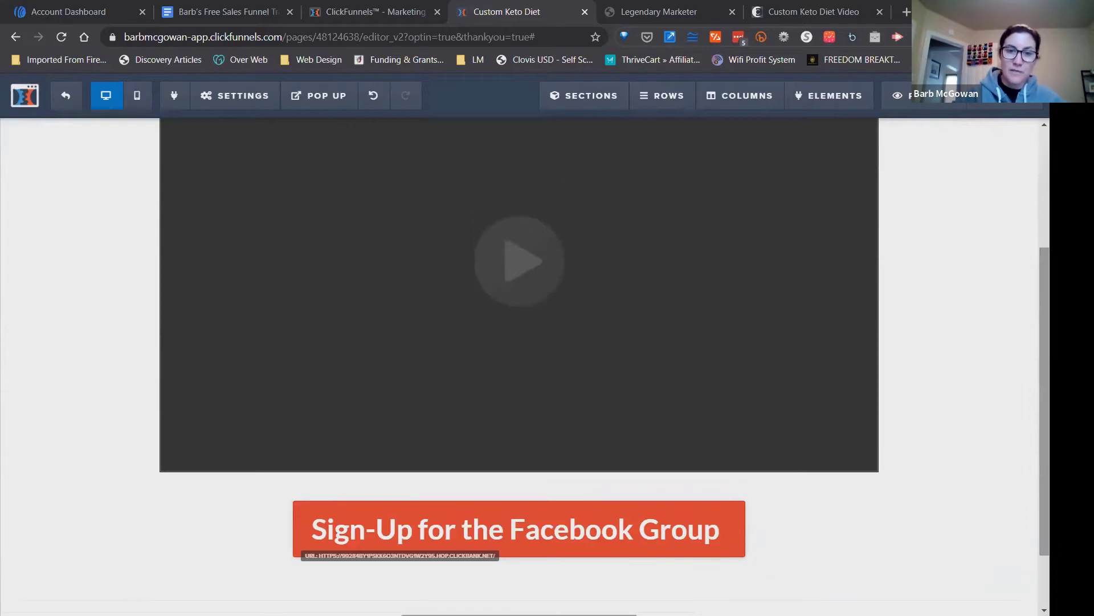
pyautogui.click(546, 534)
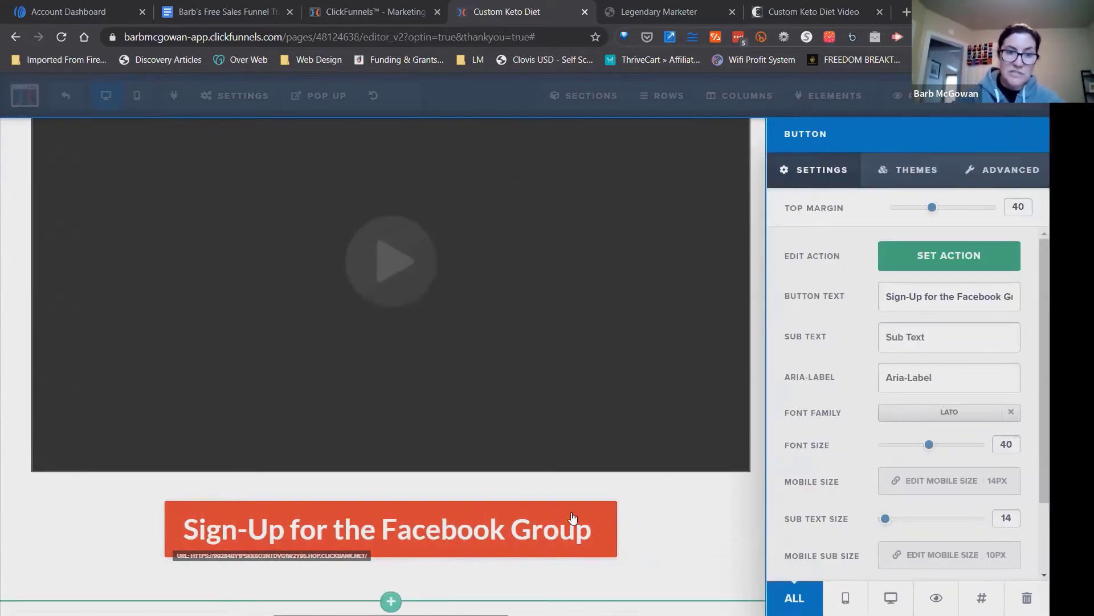
pyautogui.tripleClick(920, 296)
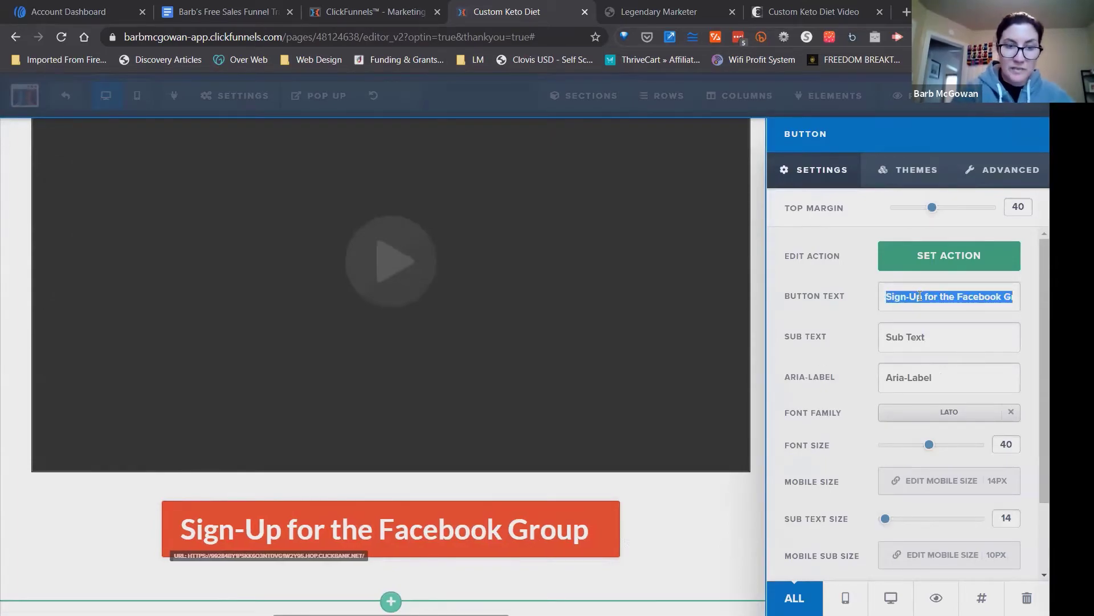
pyautogui.write('CL')
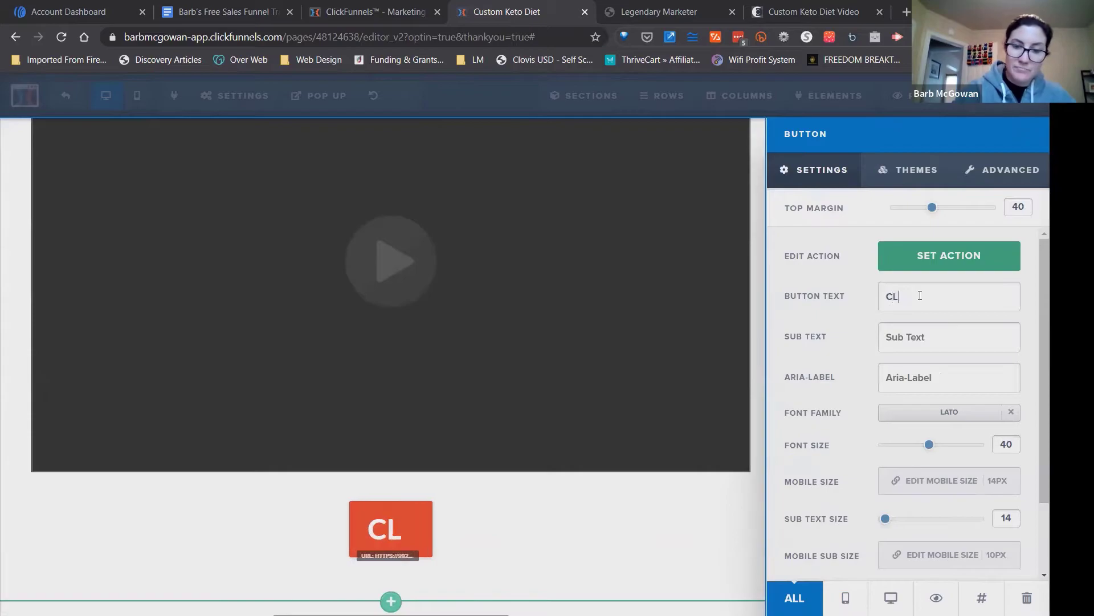
pyautogui.write('ICK HERE ')
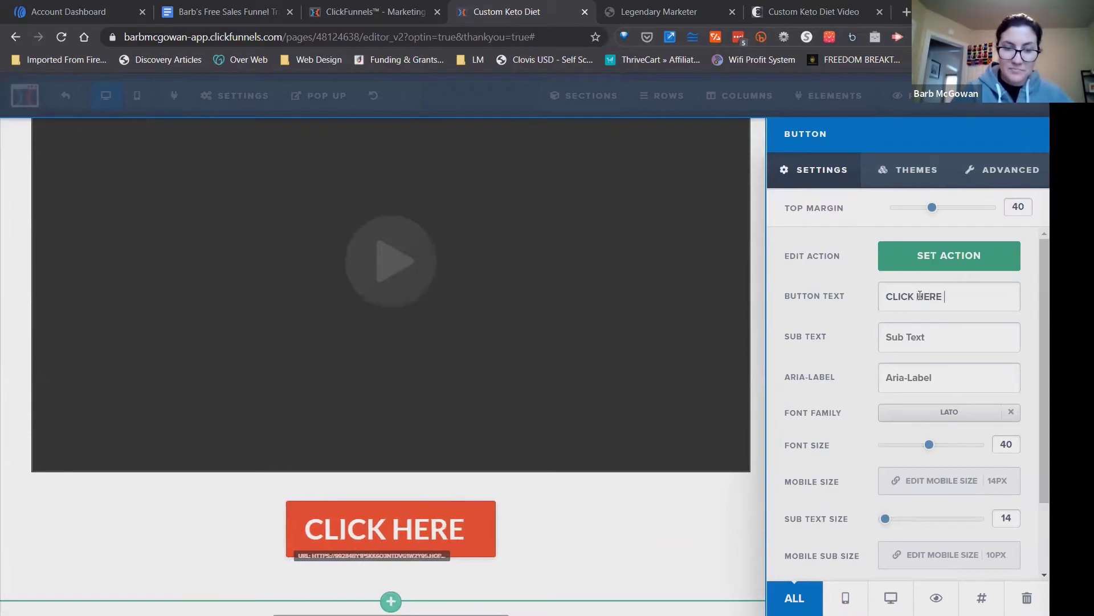
pyautogui.write('TO GET YOUR CUSTOM')
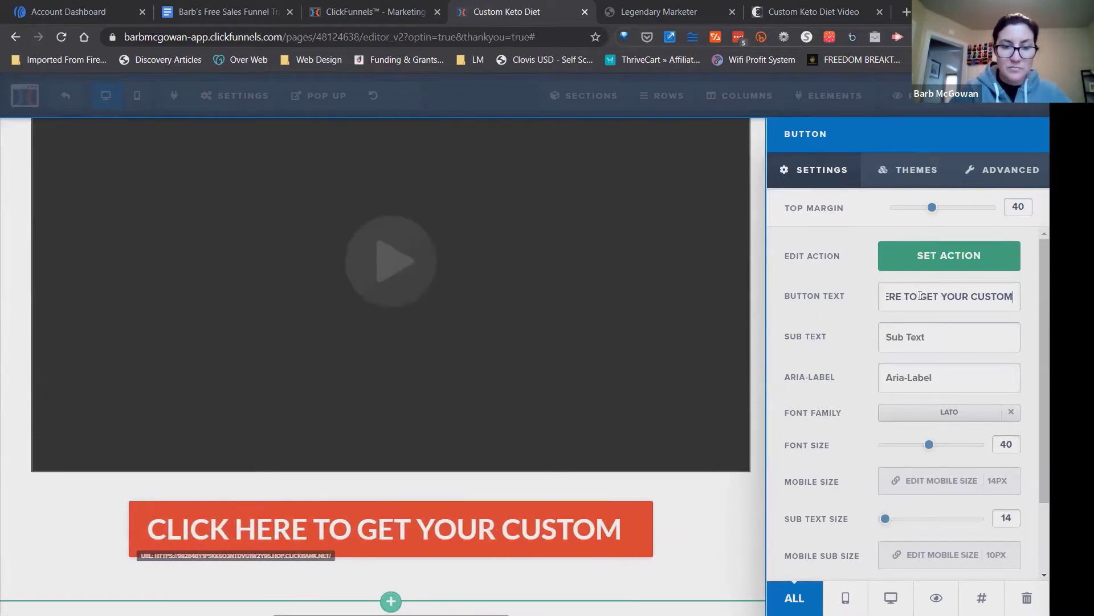
pyautogui.write(' KETO DIET')
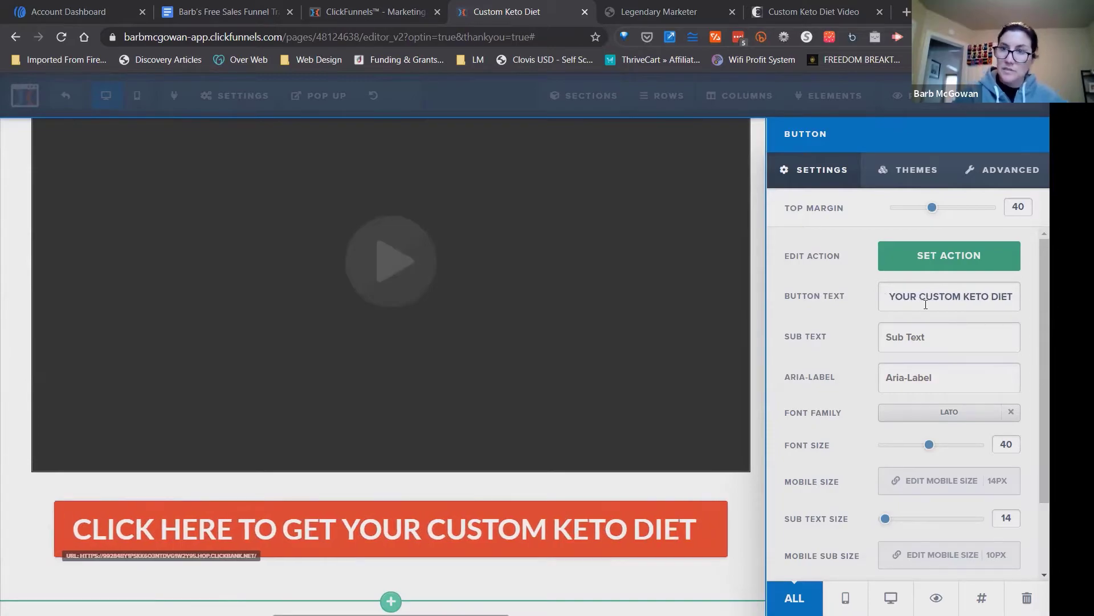
pyautogui.click(743, 497)
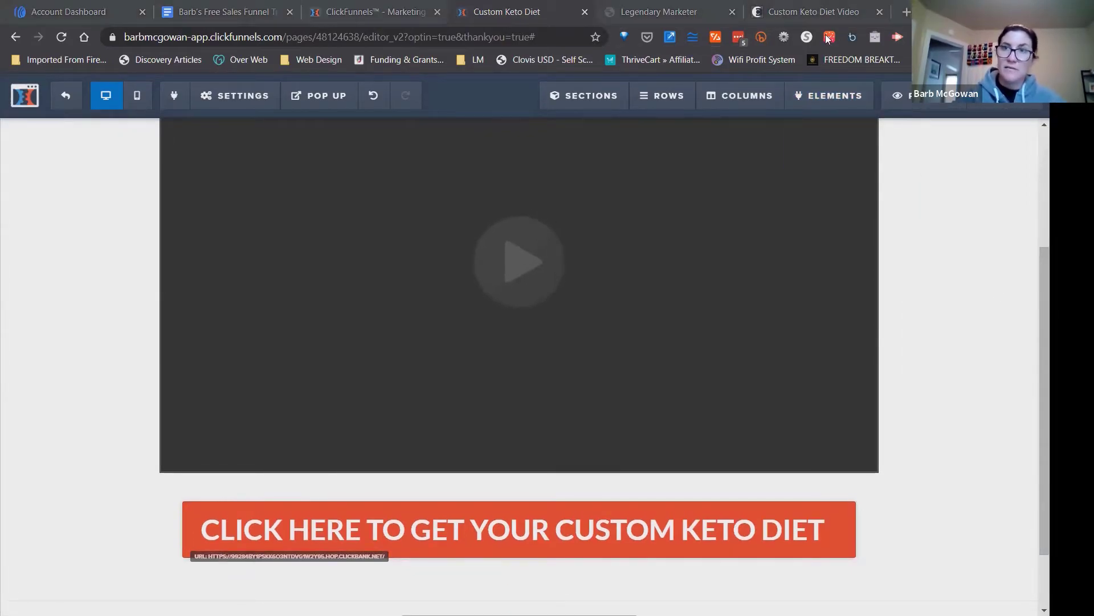
# Switch to the Custom Keto Diet sales page, look over its content and briefly play its video.
pyautogui.click(814, 12)
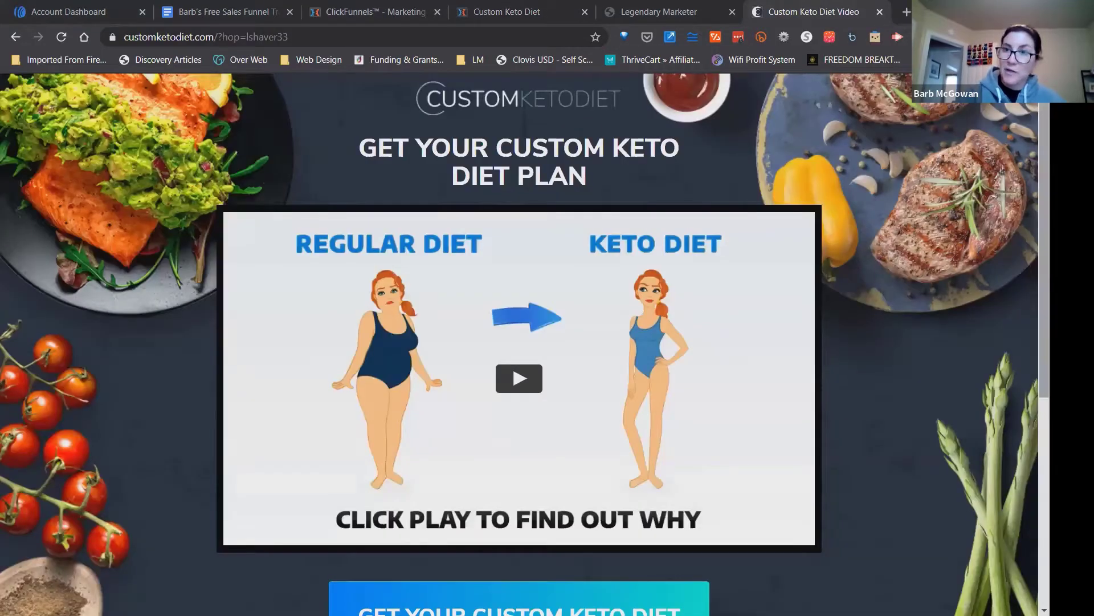
pyautogui.scroll(-4, 525, 344)
pyautogui.scroll(4, 525, 344)
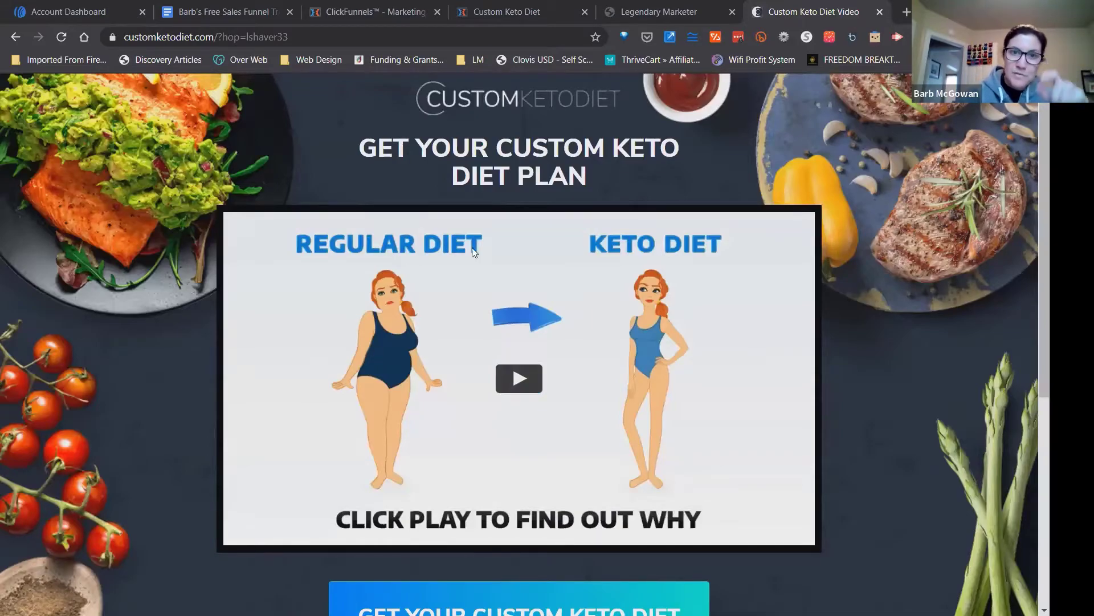
pyautogui.click(521, 387)
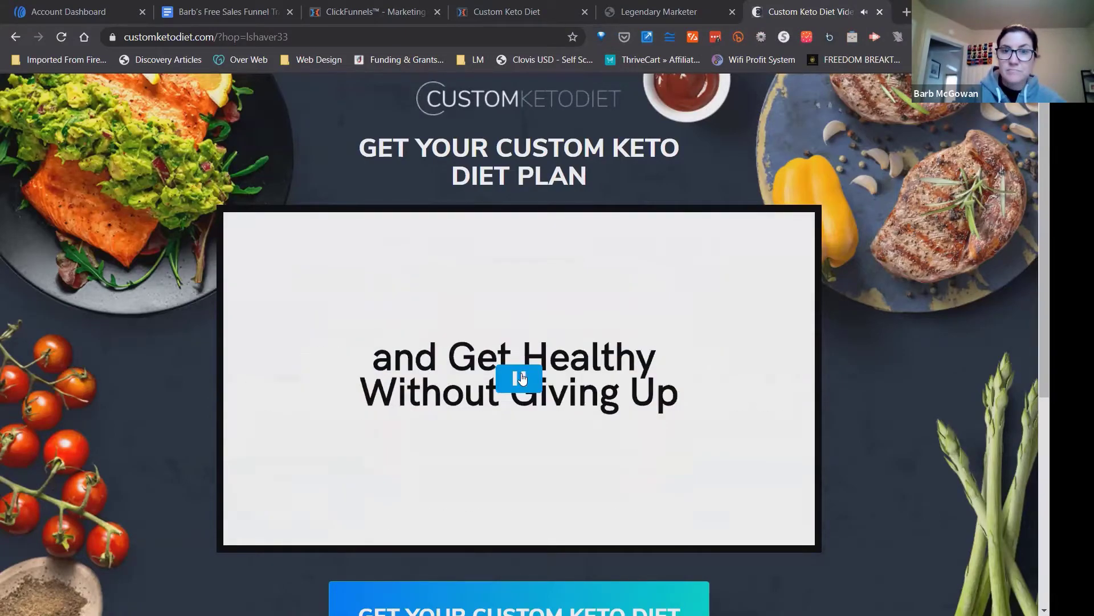
pyautogui.click(522, 379)
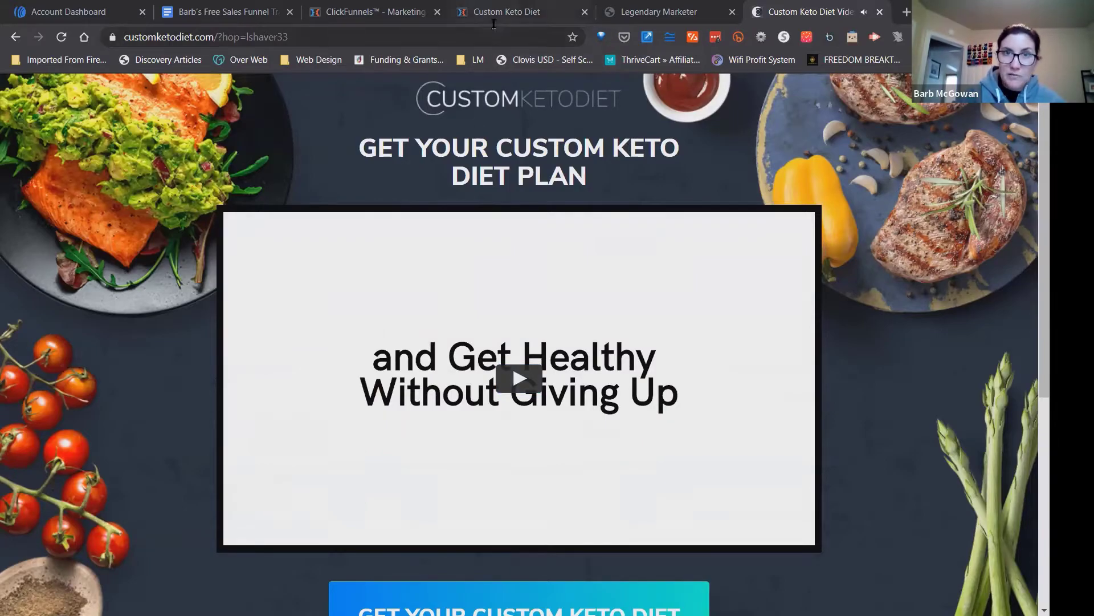
# Return to the Thank You page editor and change the button's text to "CLICK HERE TO WATCH THE VIDEO".
pyautogui.click(506, 11)
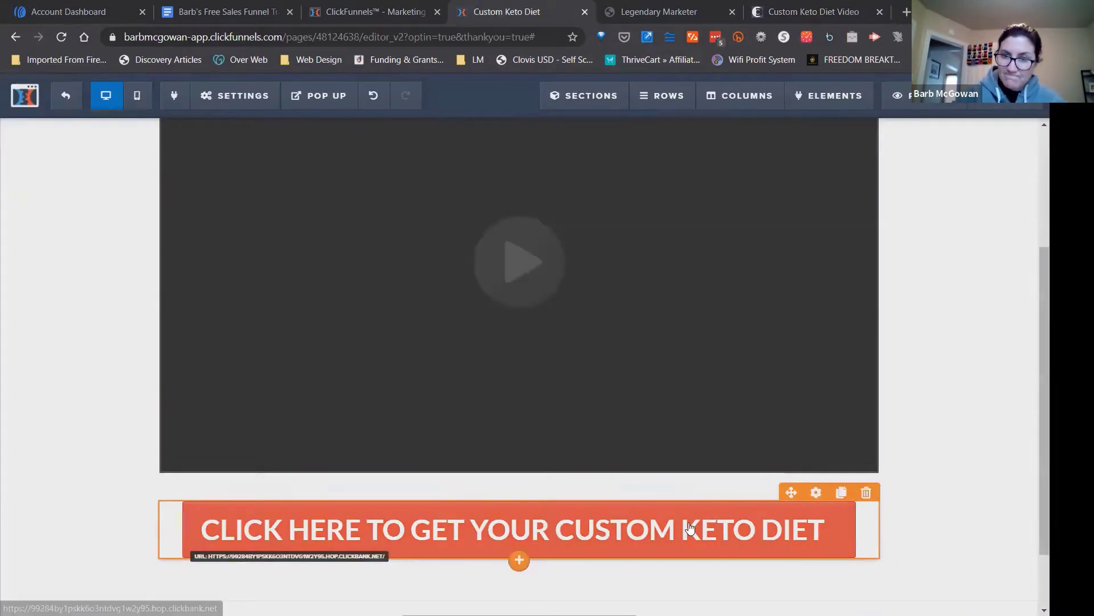
pyautogui.click(524, 530)
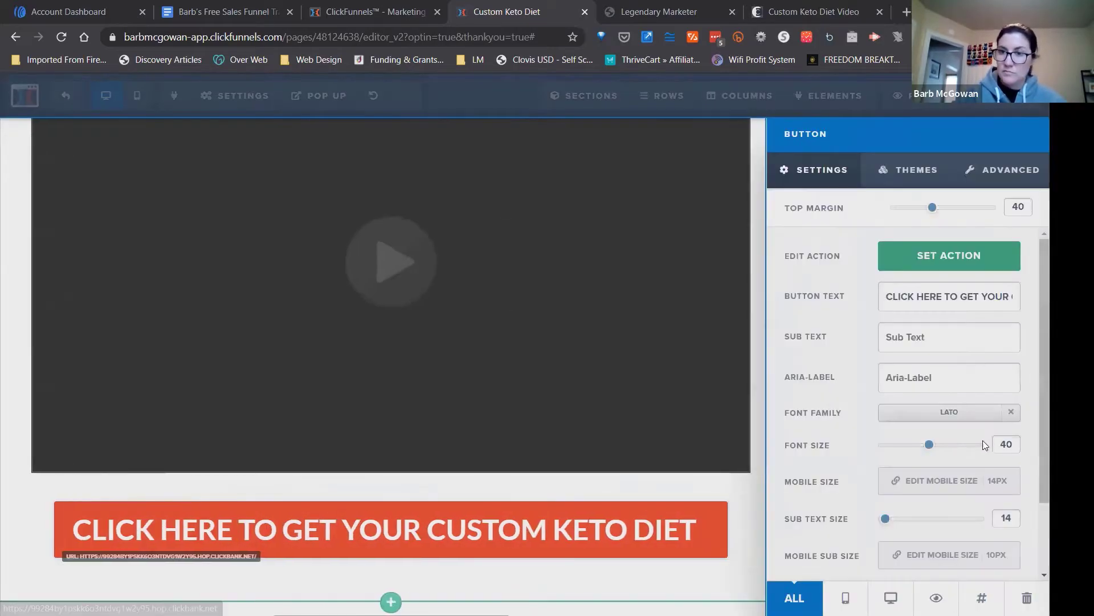
pyautogui.tripleClick(916, 295)
pyautogui.write('CLICK')
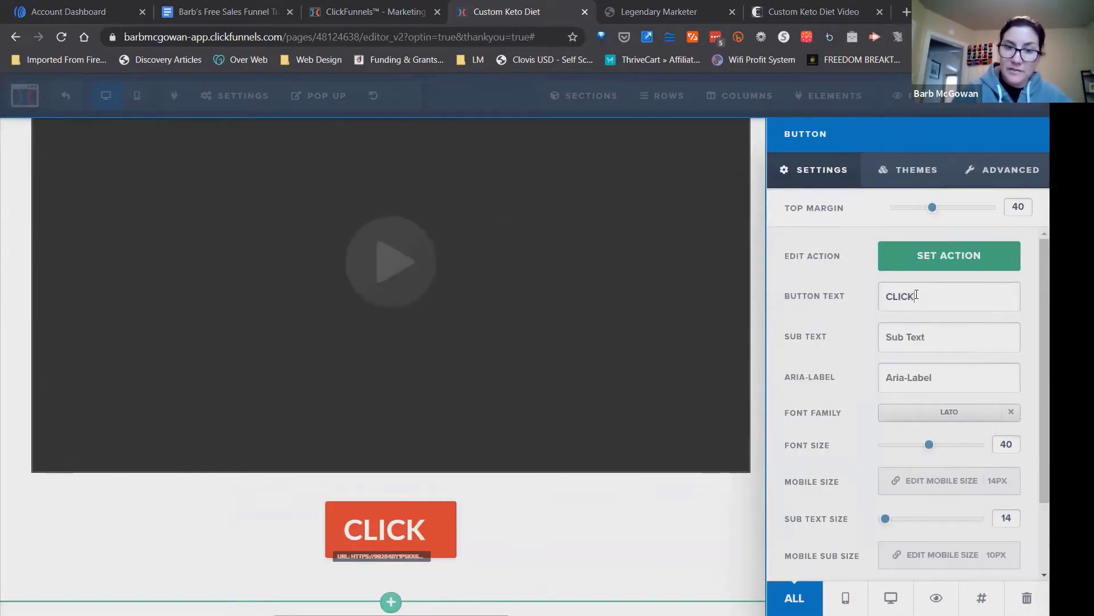
pyautogui.write(' HERE TO W')
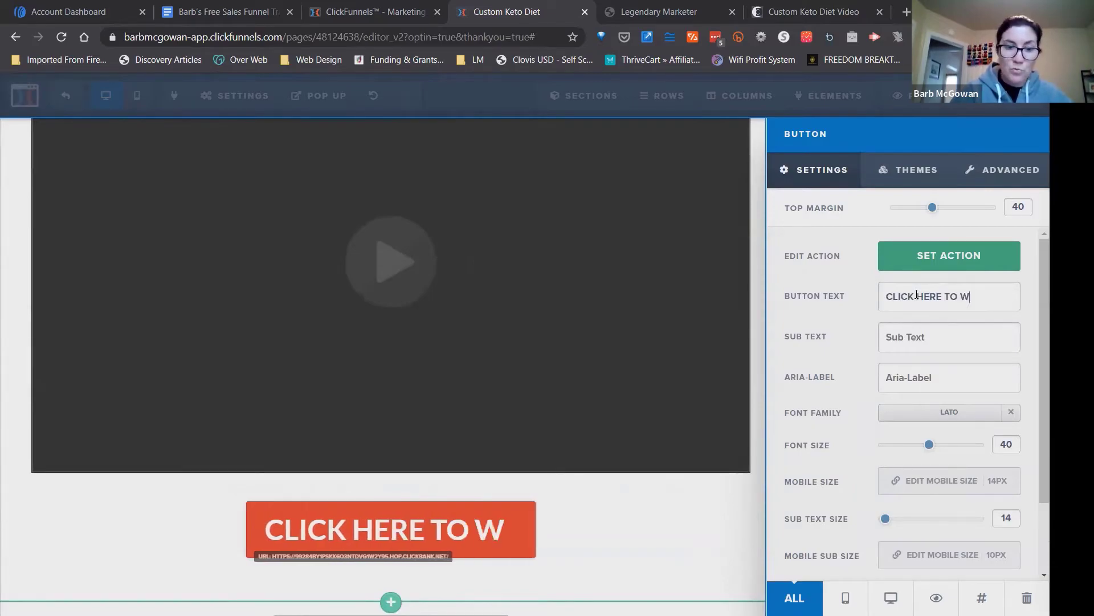
pyautogui.write('ATCH THE VIDEO')
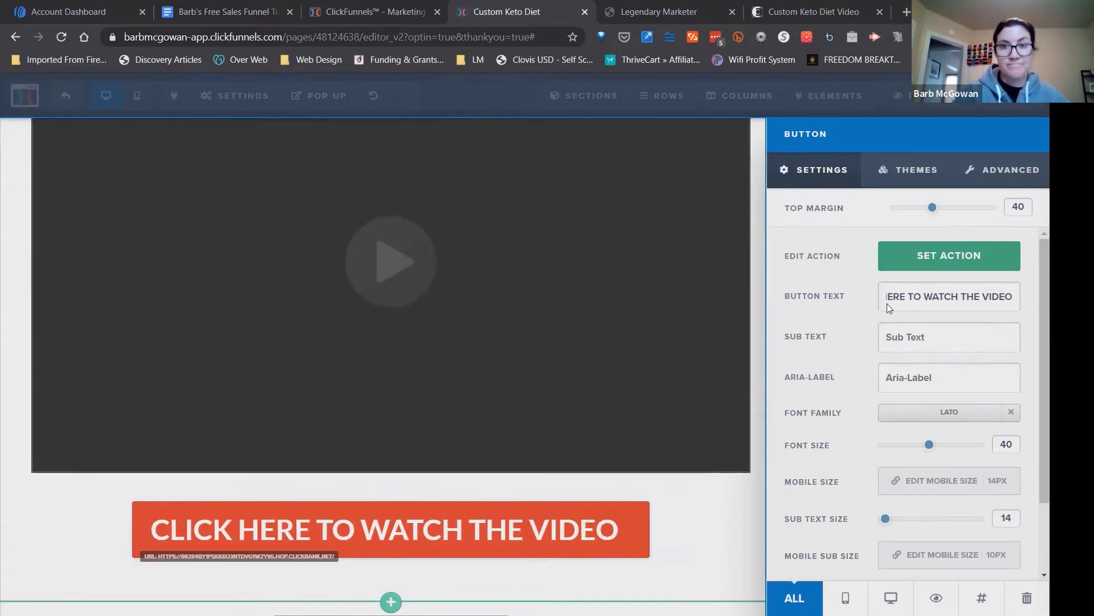
pyautogui.click(752, 512)
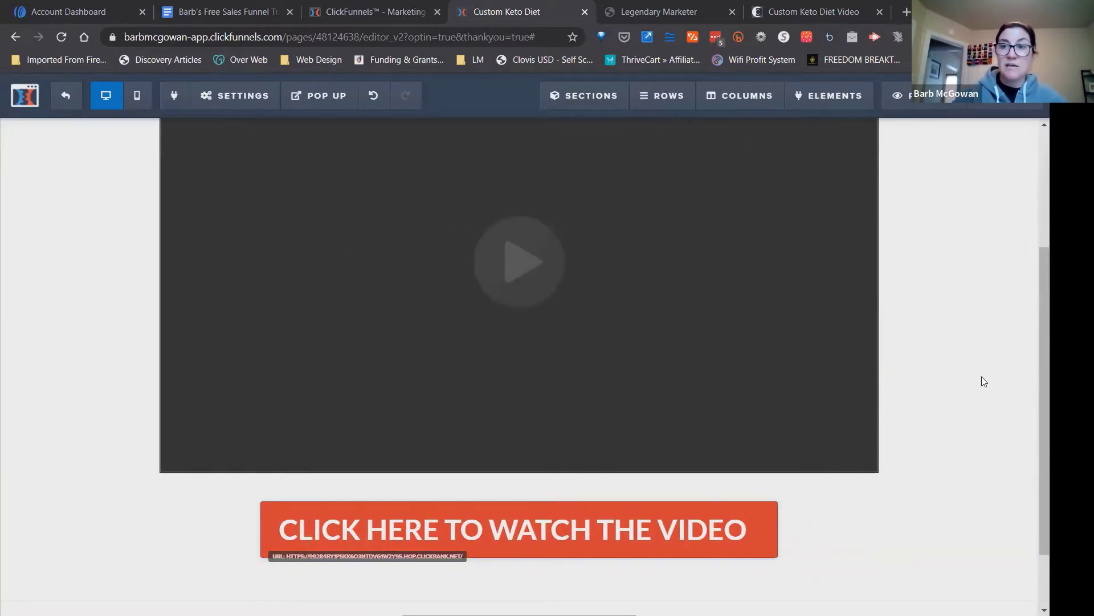
# Review the settings of the video element under the "PLEASE WATCH THIS VIDEO" headline and close them.
pyautogui.moveTo(1044, 388); pyautogui.dragTo(1044, 271)
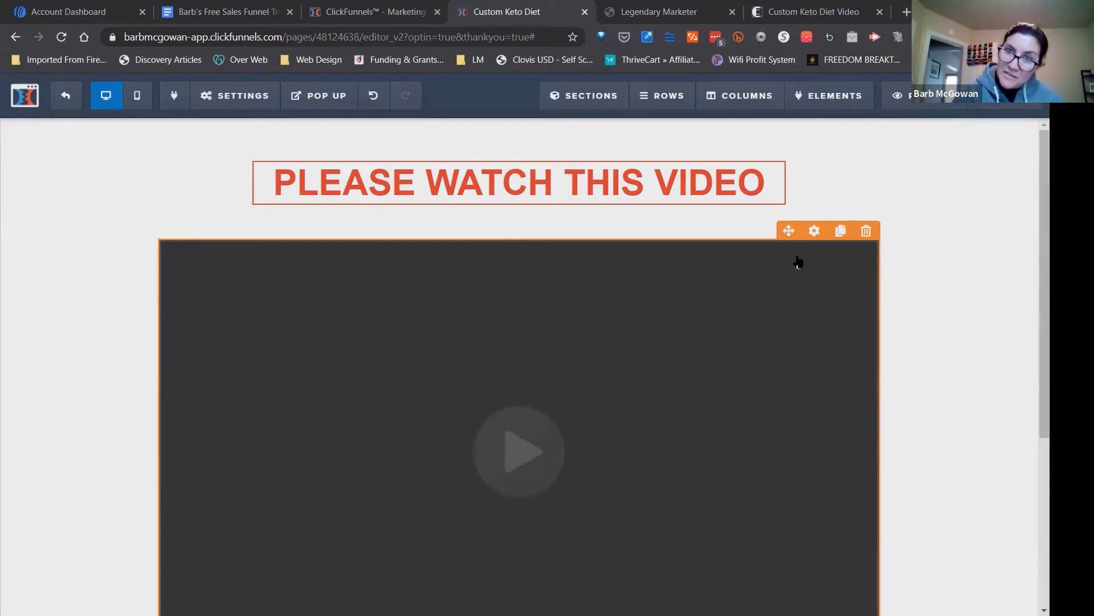
pyautogui.click(553, 323)
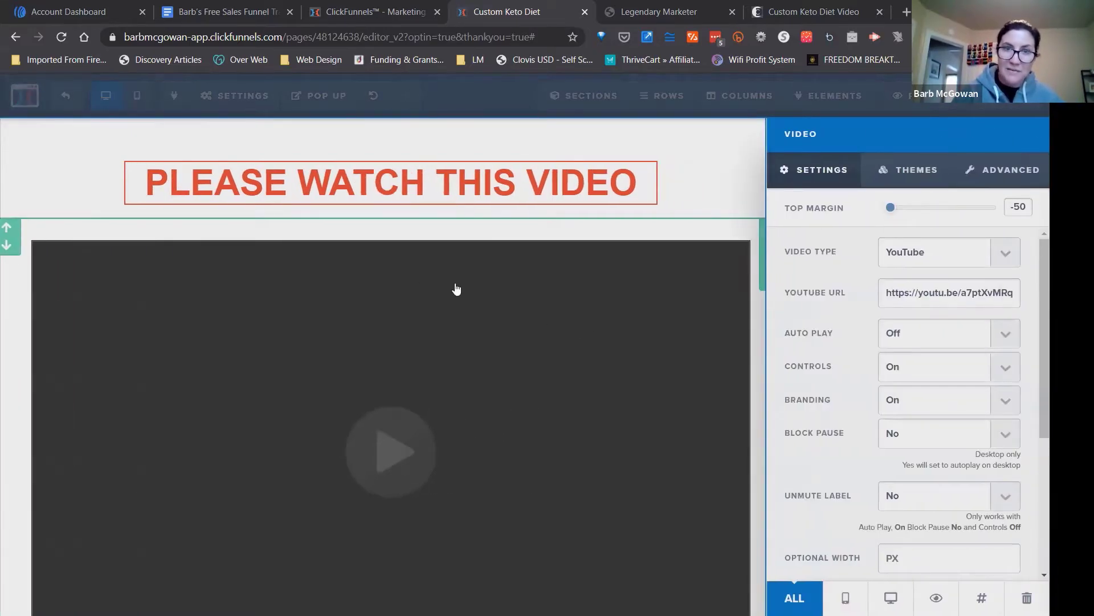
pyautogui.click(740, 193)
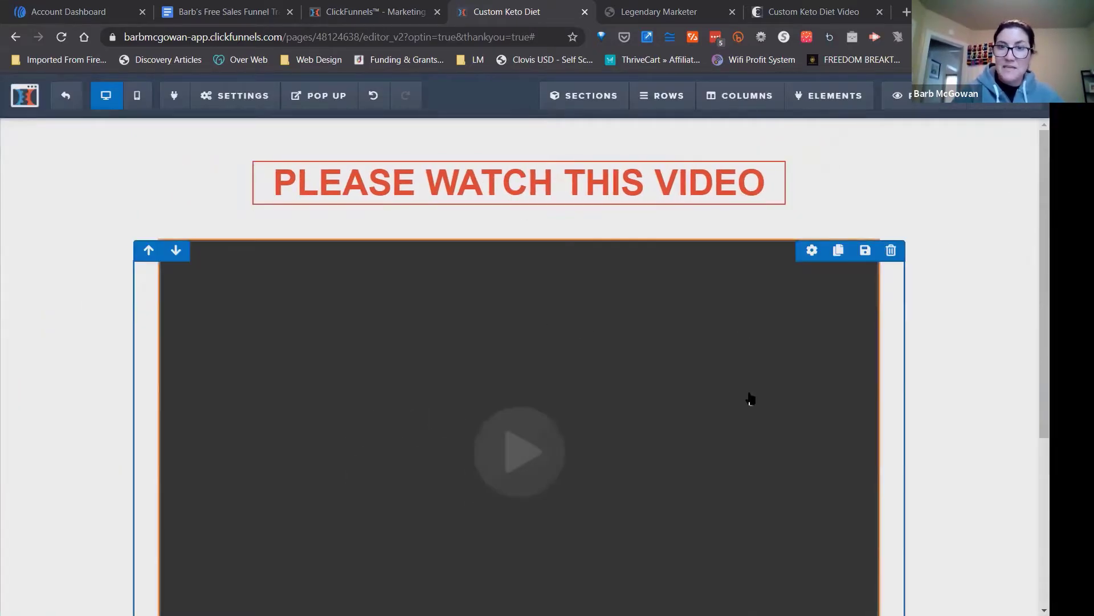
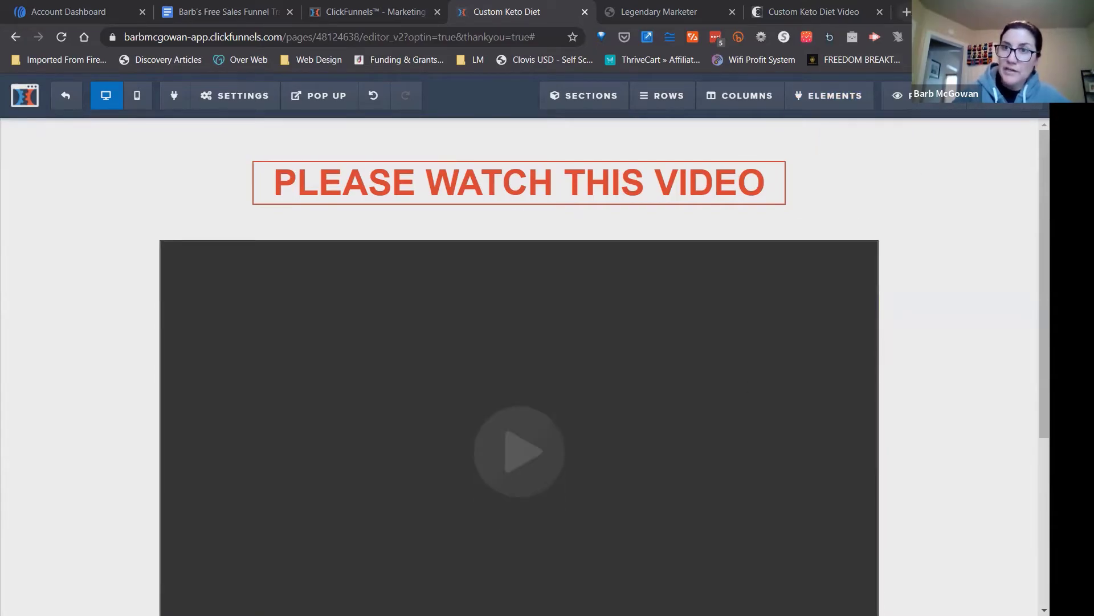
# Open wistia.com in a new browser tab and go to its login page.
pyautogui.click(906, 11)
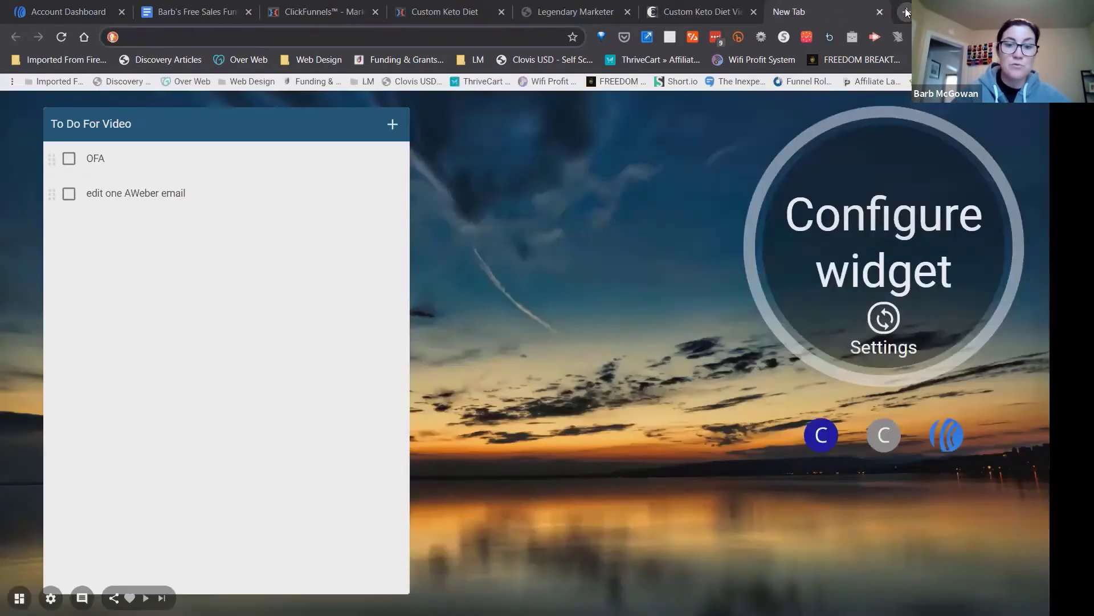
pyautogui.write('WISTIA.COM')
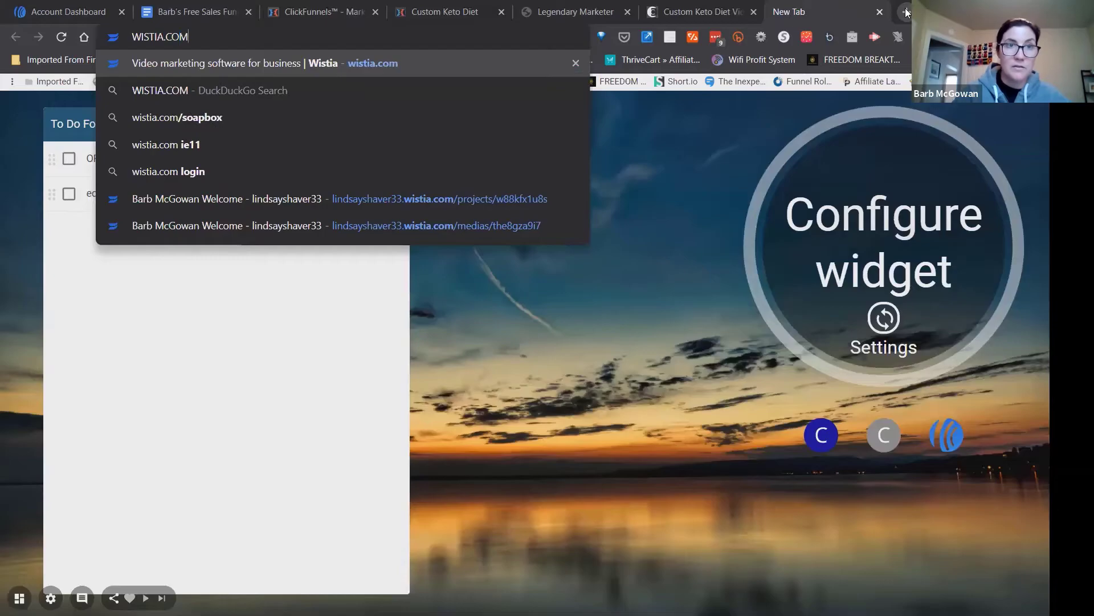
pyautogui.press('Return')
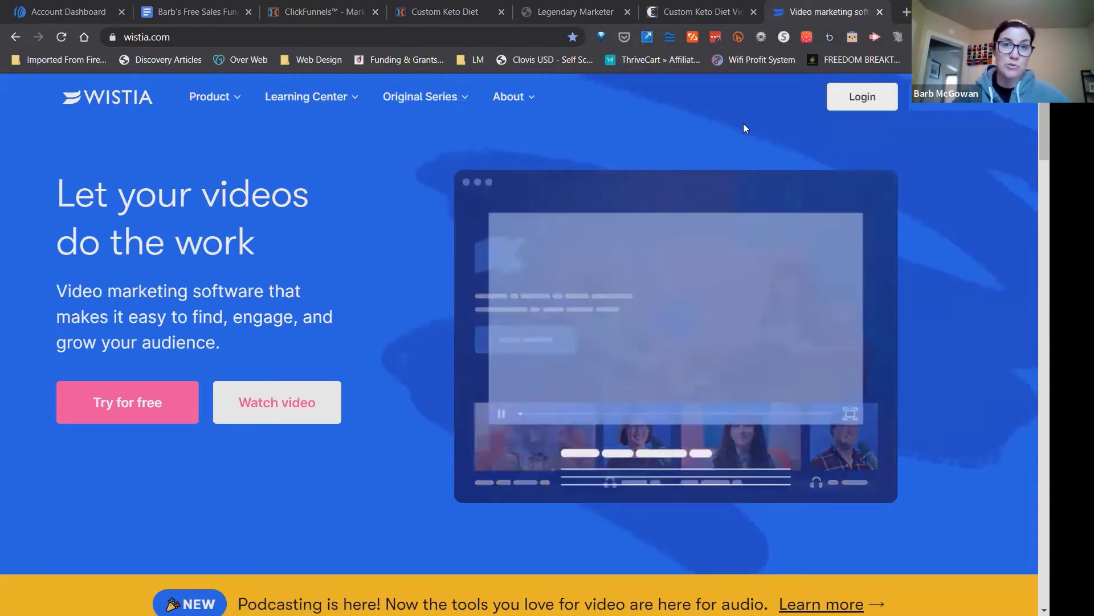
pyautogui.click(862, 100)
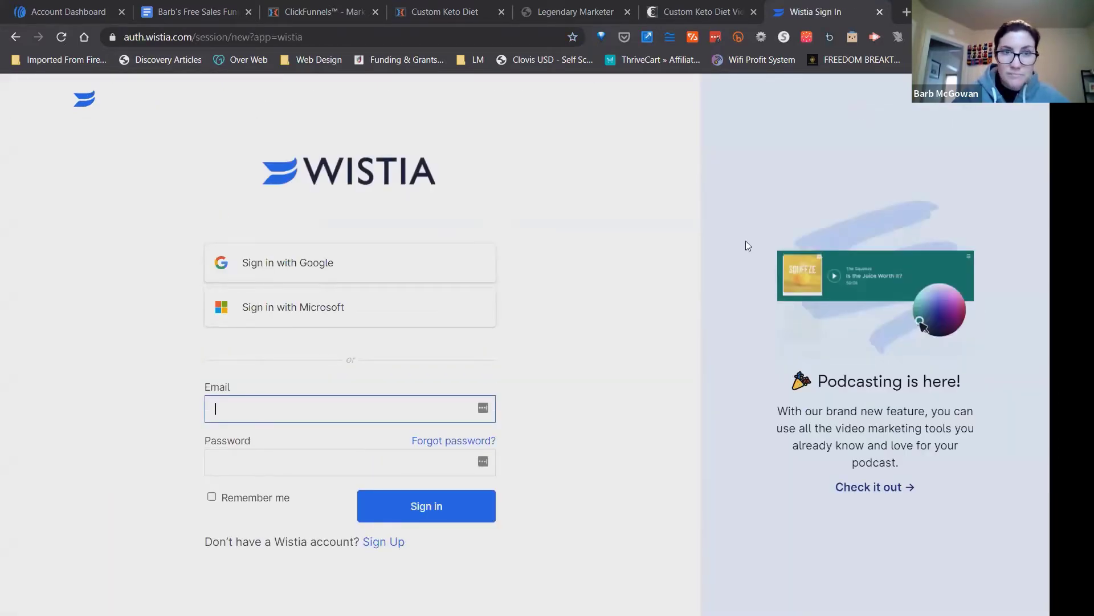
# Sign in to Wistia with the Google account.
pyautogui.moveTo(322, 434); pyautogui.dragTo(336, 293)
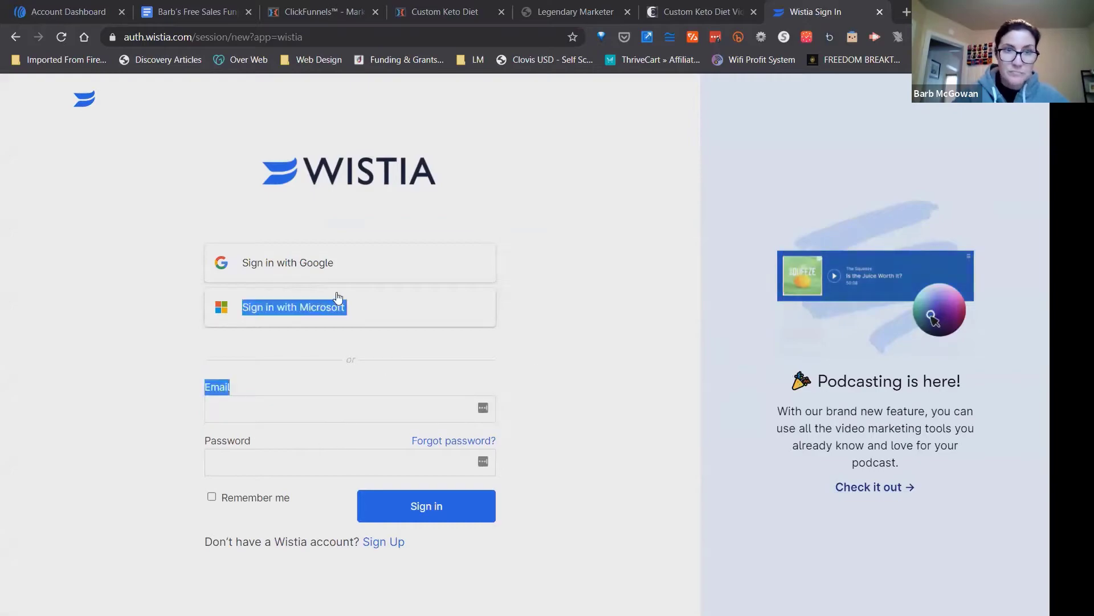
pyautogui.click(569, 266)
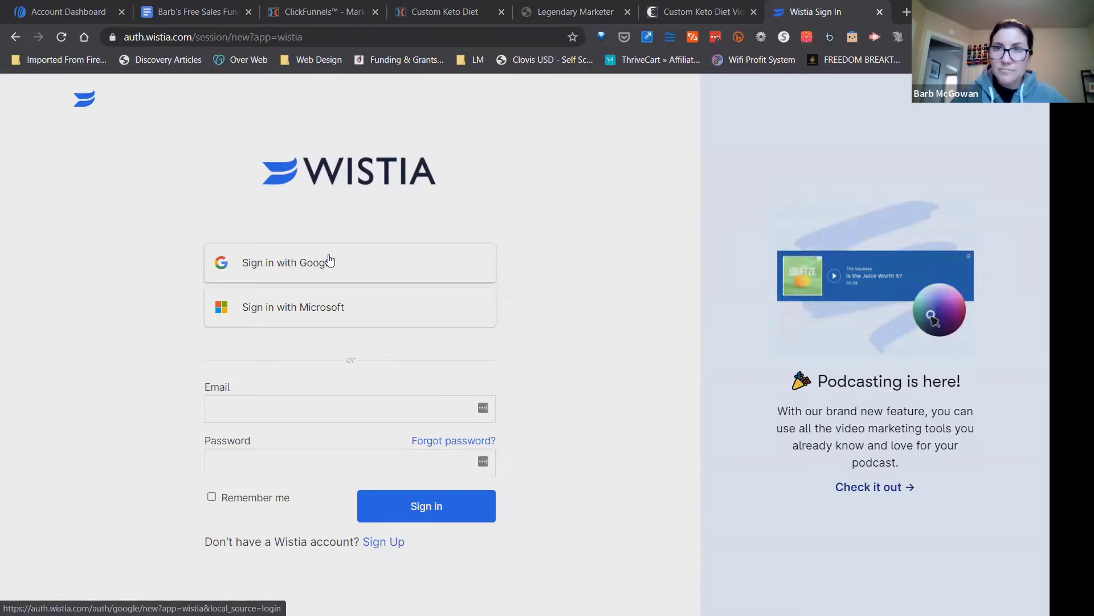
pyautogui.click(376, 36)
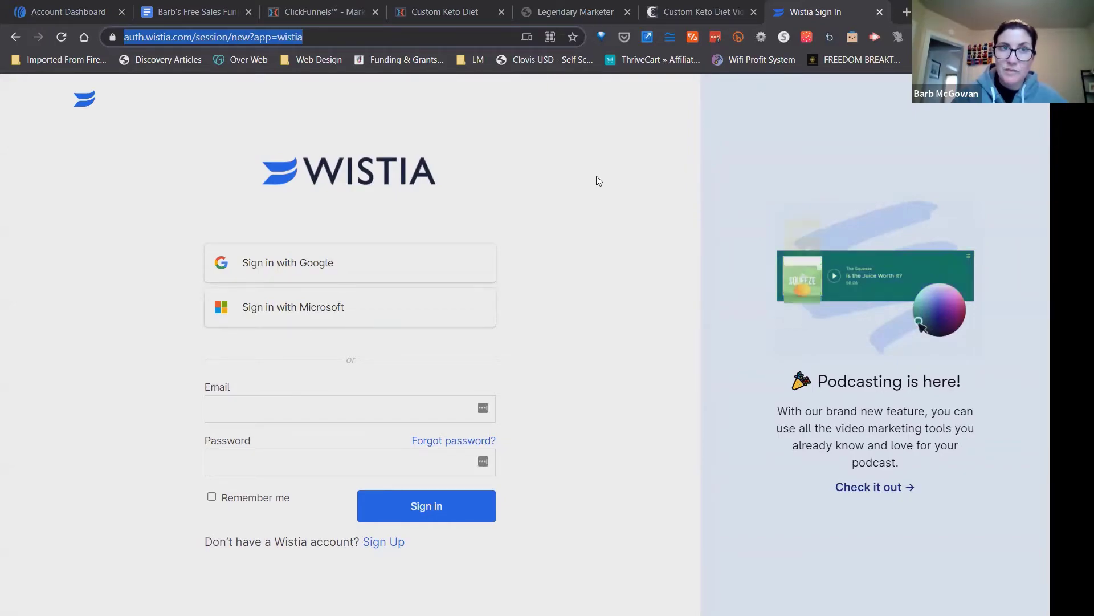
pyautogui.click(319, 35)
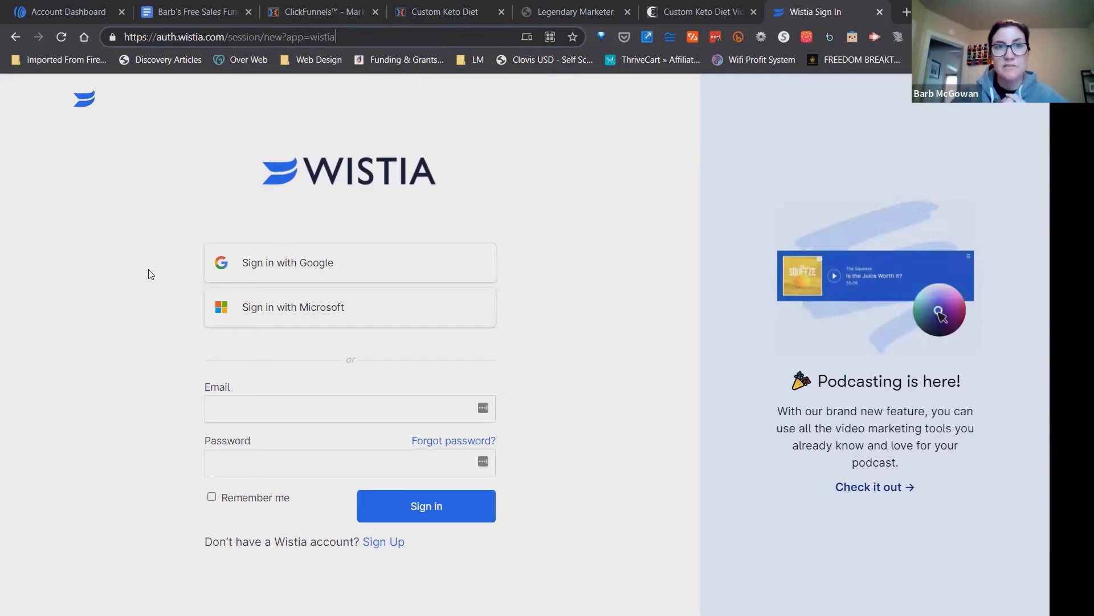
pyautogui.click(319, 256)
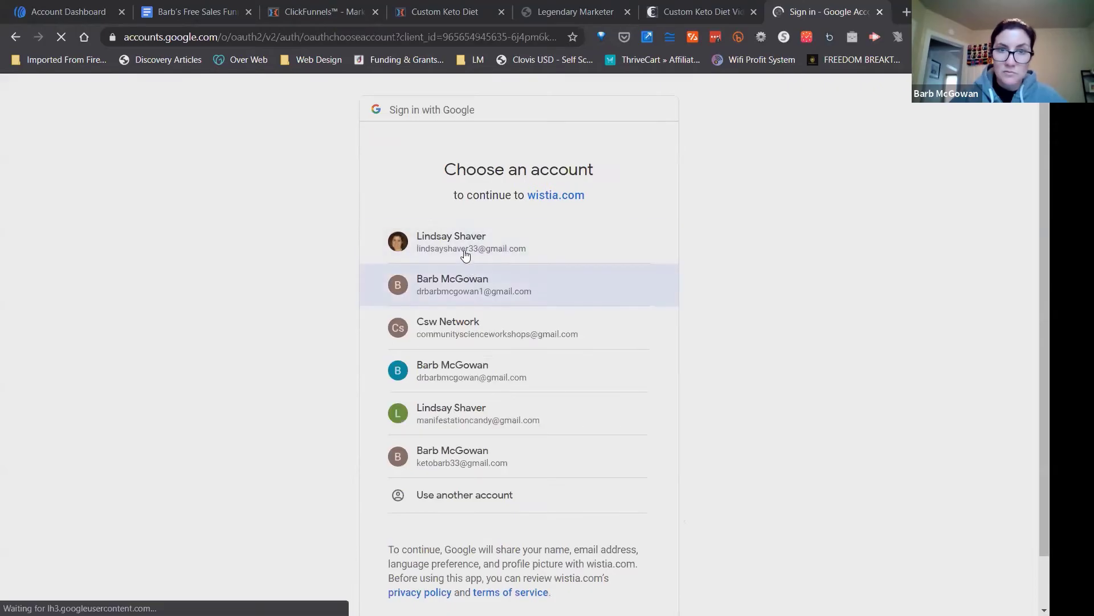
pyautogui.click(463, 249)
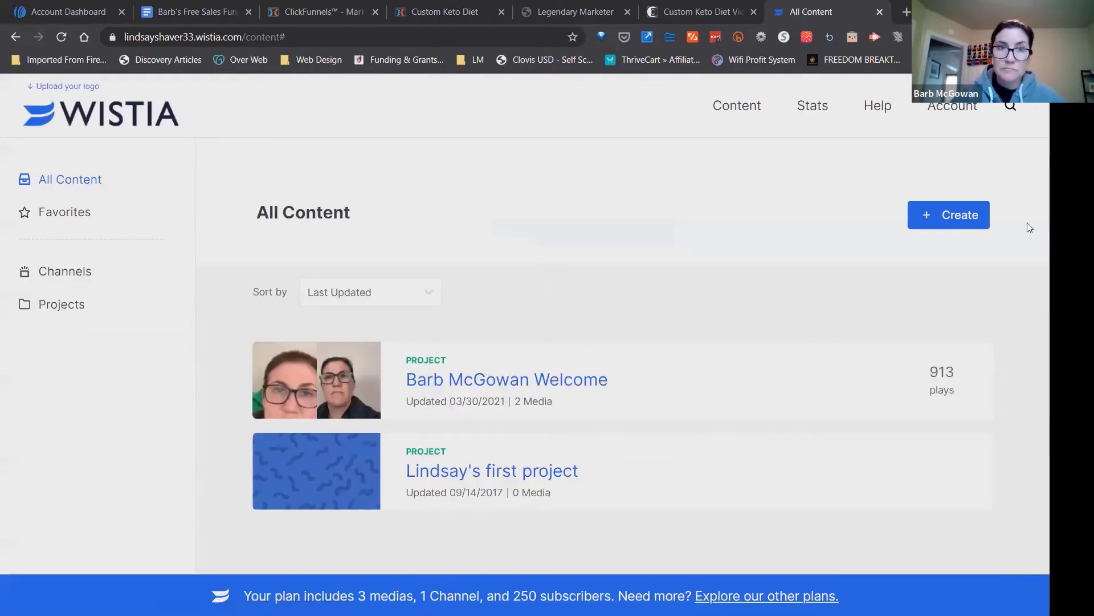
# Open the "Breakthrough Bridge" video in the Welcome project and copy its inline embed code with responsive size and standard embed type.
pyautogui.click(518, 381)
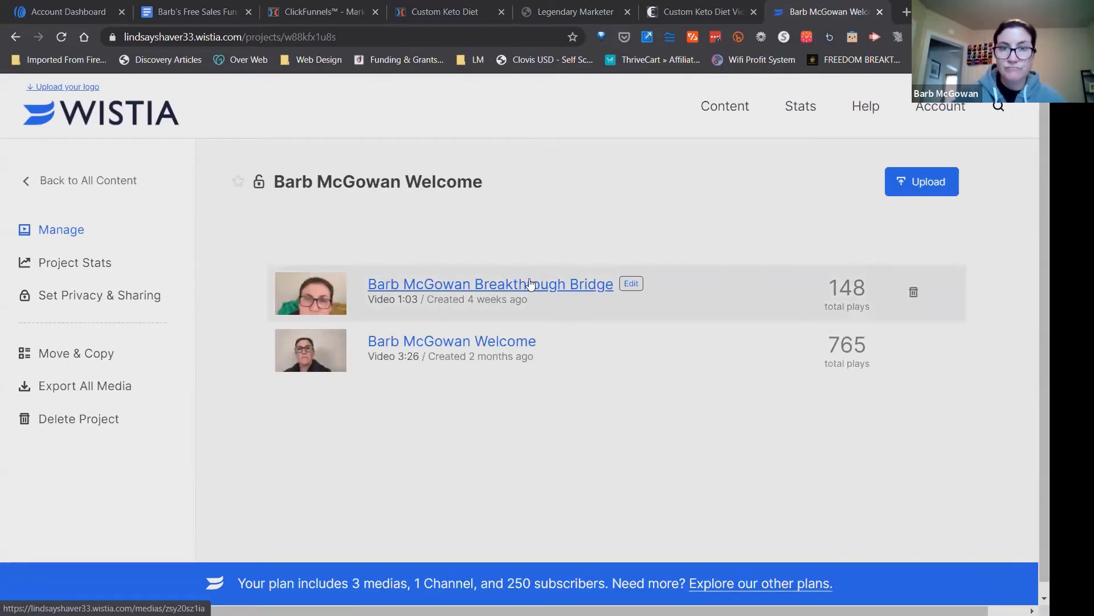
pyautogui.click(526, 283)
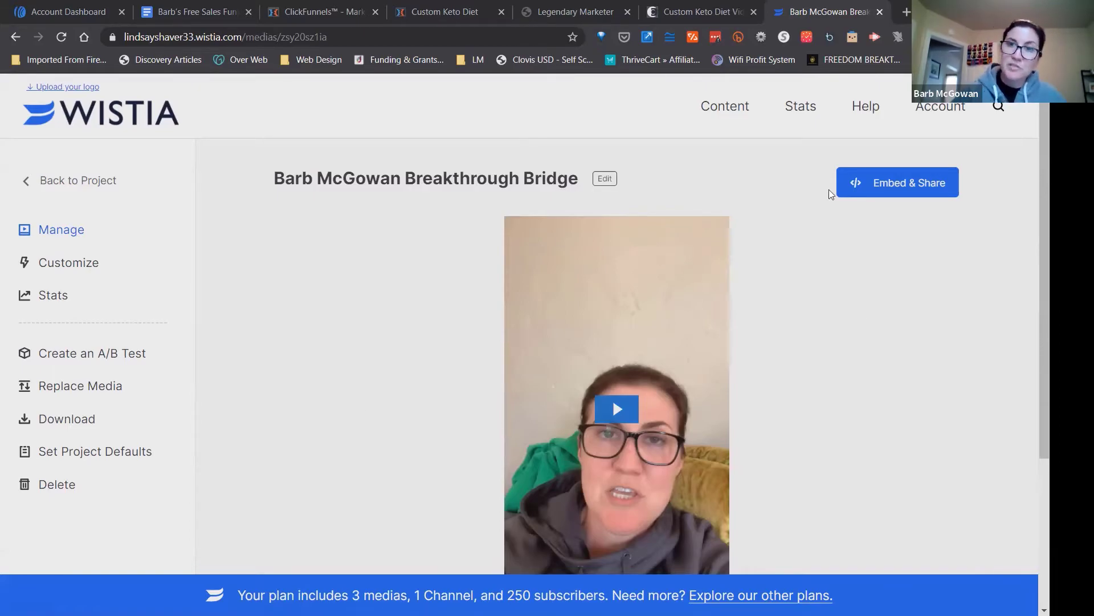
pyautogui.click(877, 183)
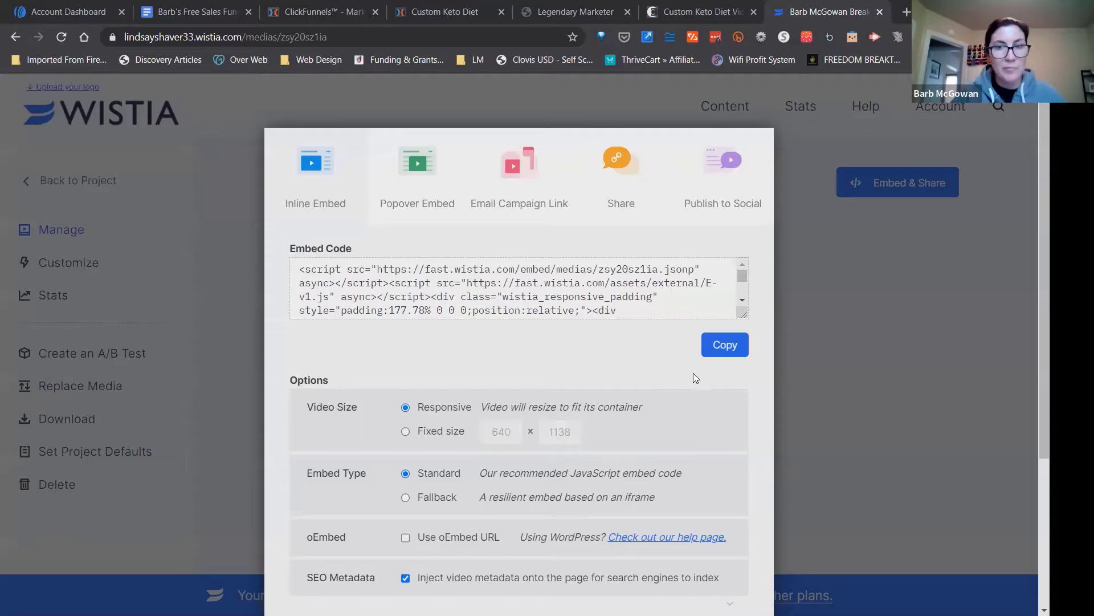
pyautogui.click(725, 345)
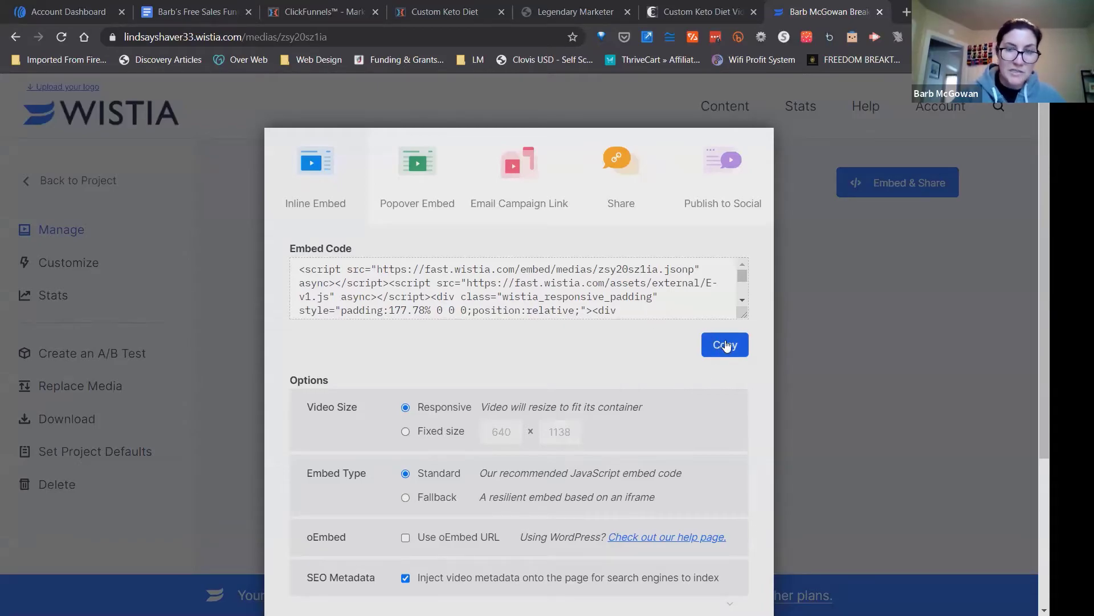
pyautogui.click(725, 345)
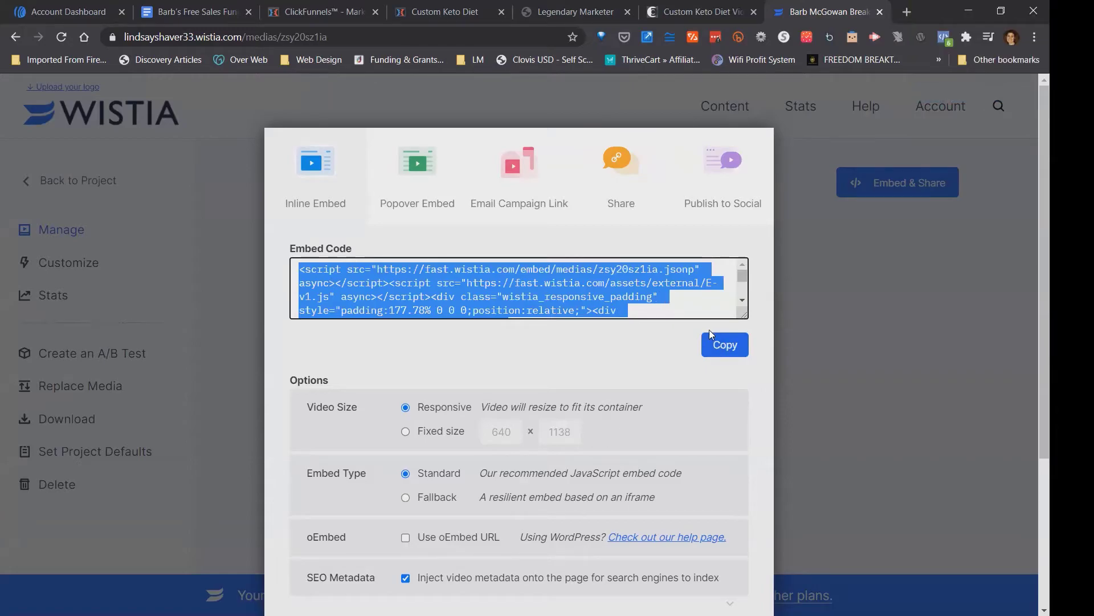
pyautogui.click(728, 346)
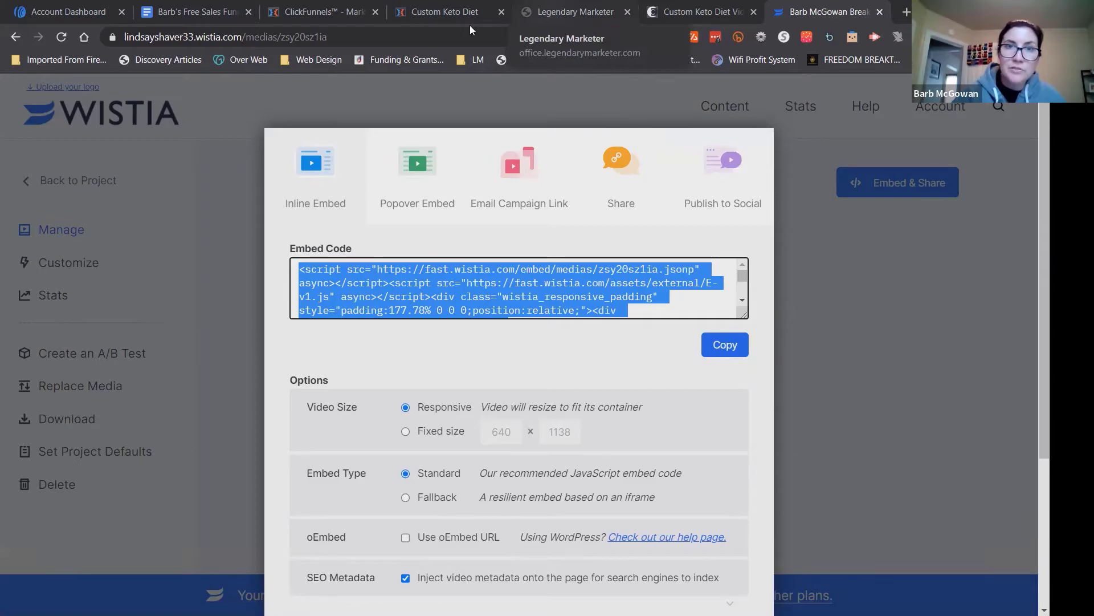
# Return to the ClickFunnels Thank You page editor and set the video element's type to Custom Embed.
pyautogui.click(423, 17)
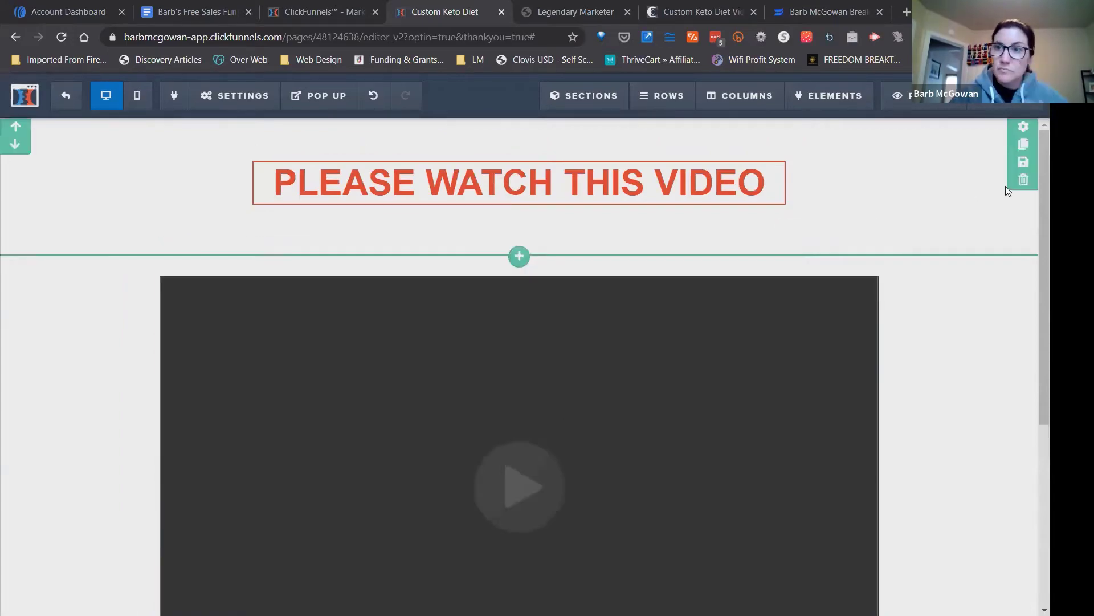
pyautogui.scroll(-1, 1044, 285)
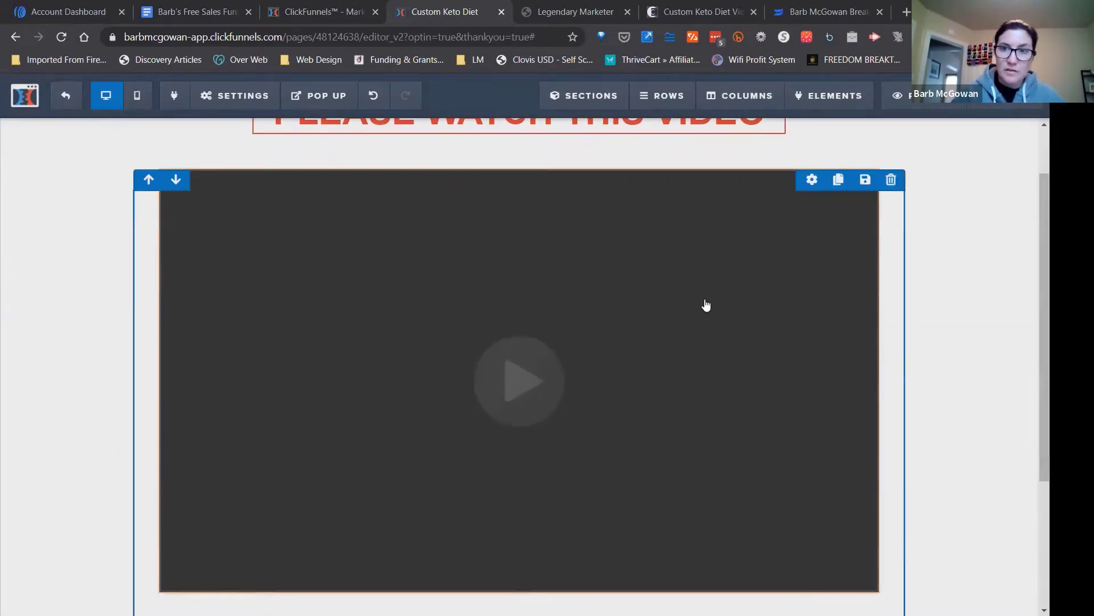
pyautogui.click(469, 285)
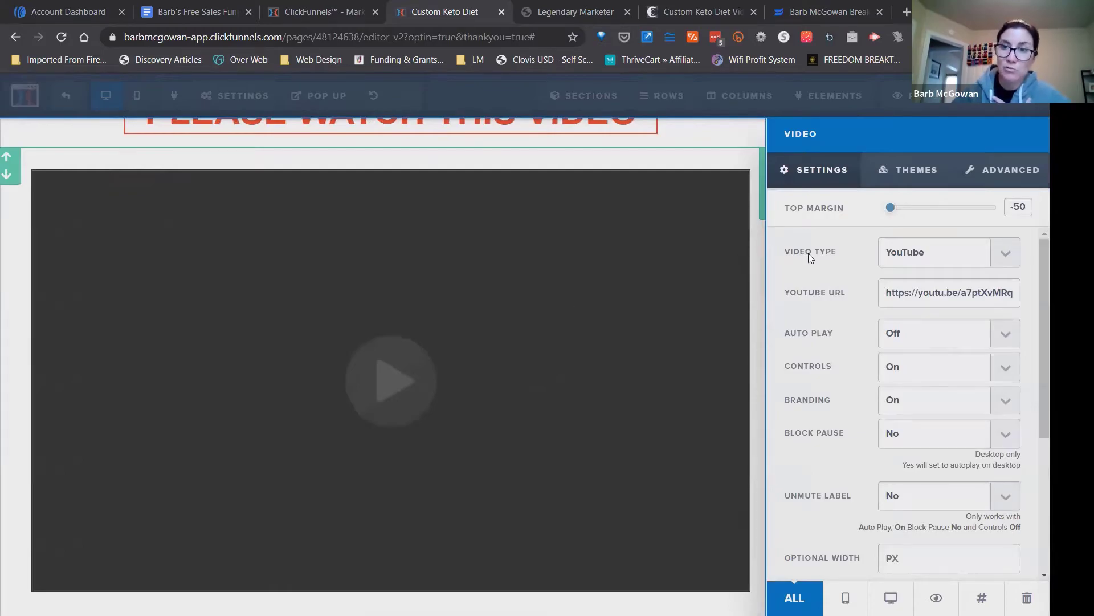
pyautogui.click(1005, 257)
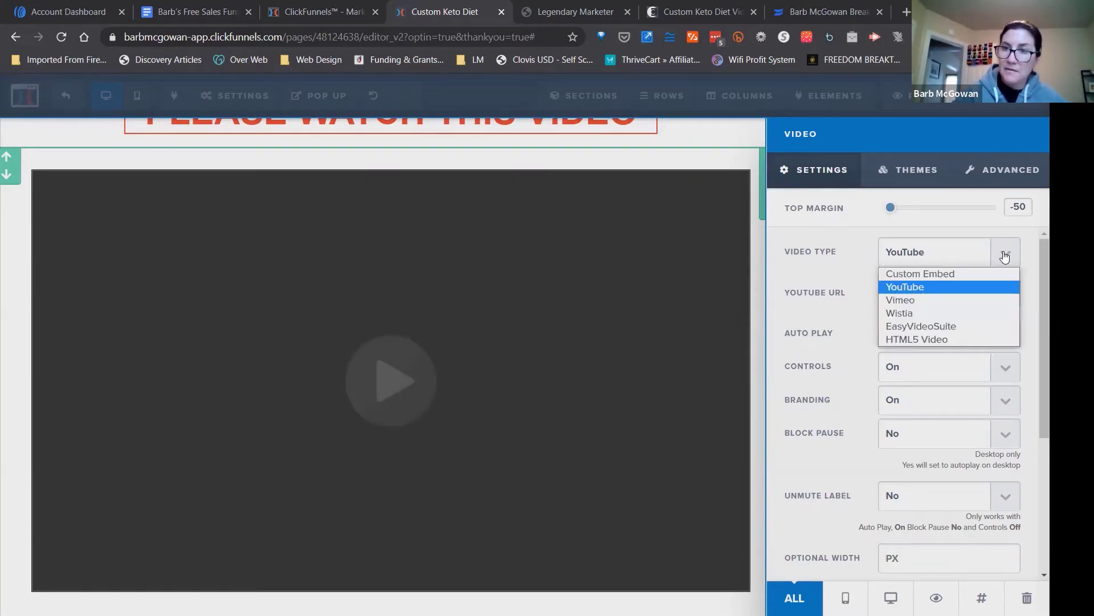
pyautogui.click(948, 274)
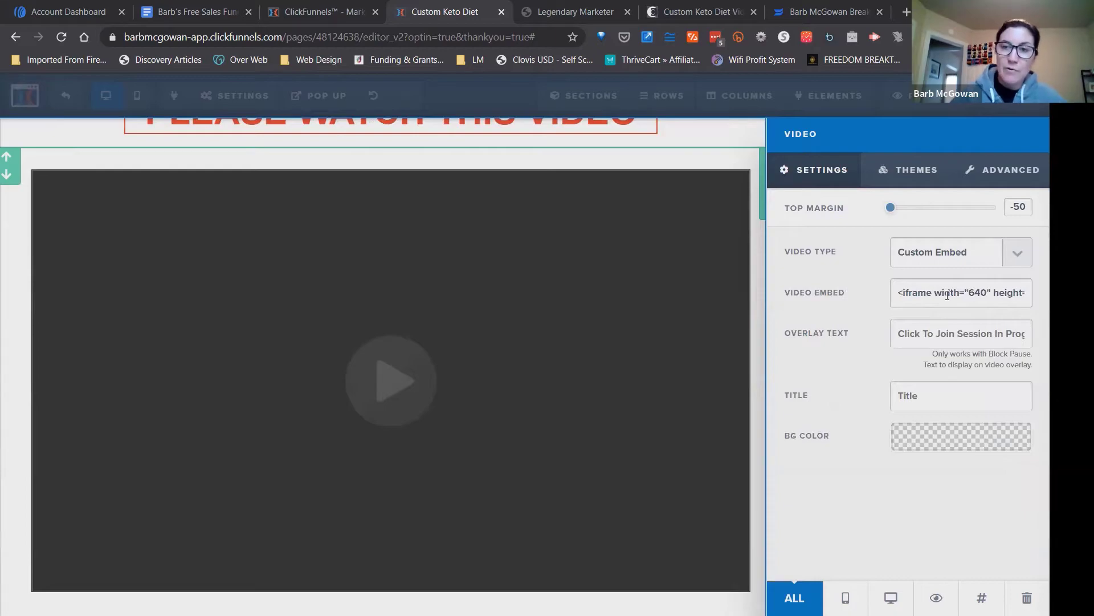
# Replace the video element's embed code with the copied Wistia code, close its settings and save the page.
pyautogui.tripleClick(948, 295)
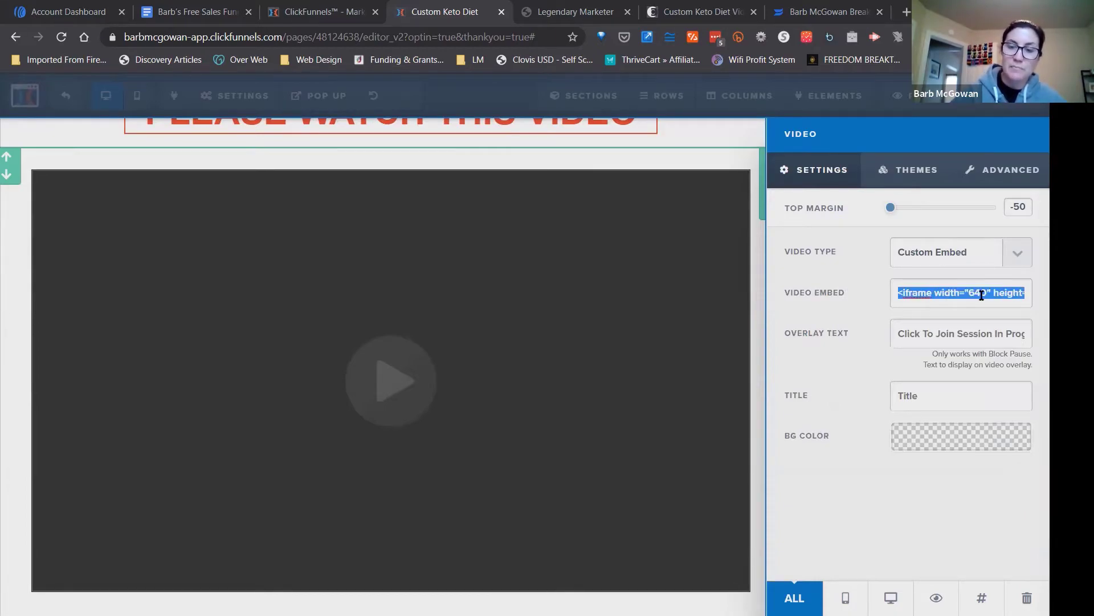
pyautogui.press('BackSpace')
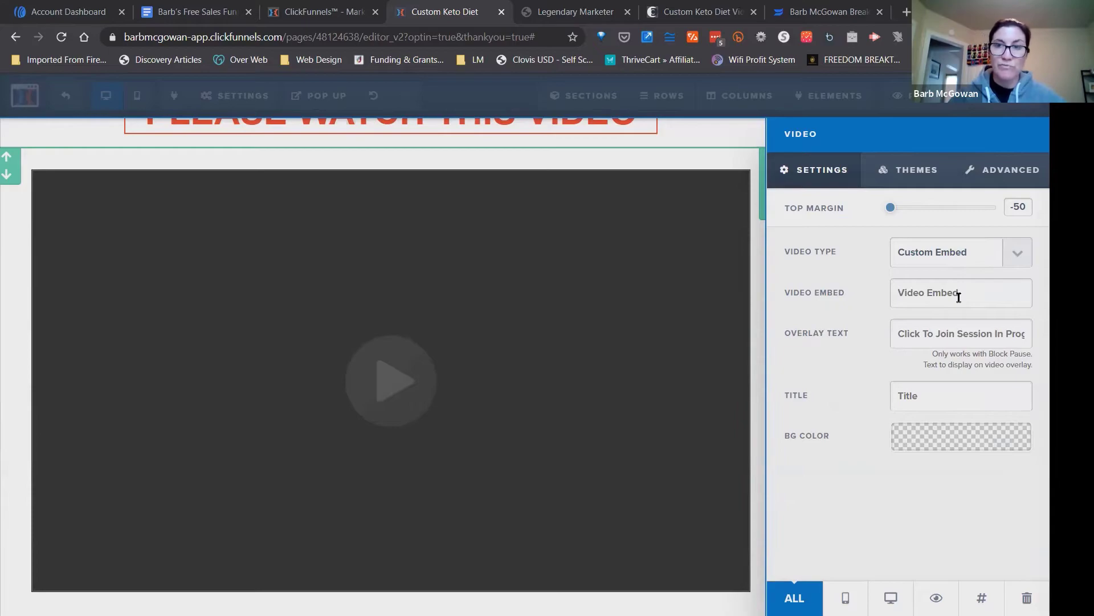
pyautogui.hotkey('ctrl', 'v')
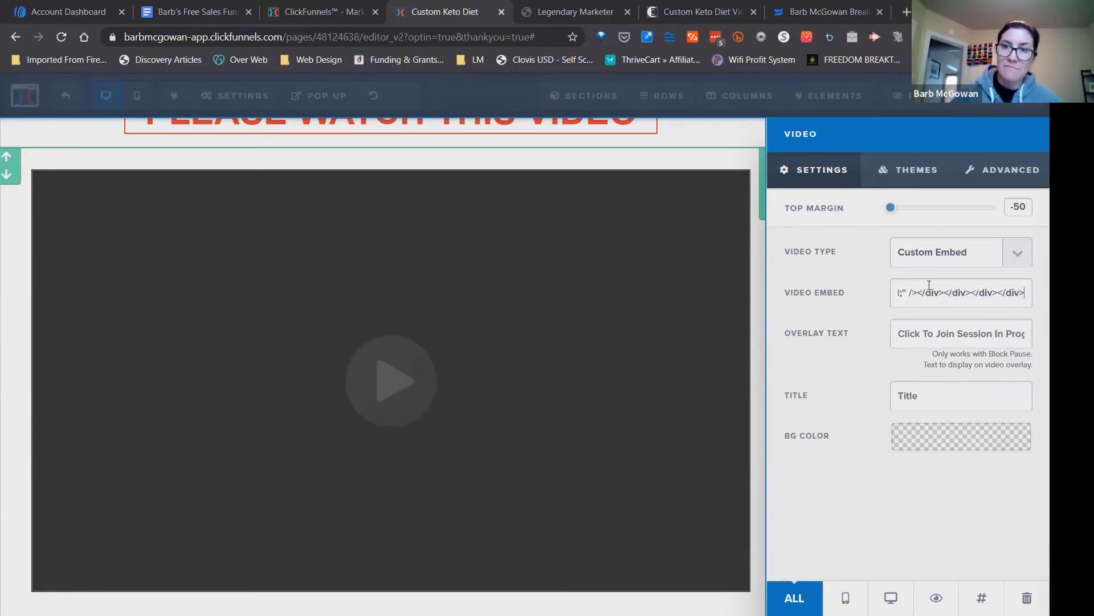
pyautogui.moveTo(932, 296); pyautogui.dragTo(894, 294)
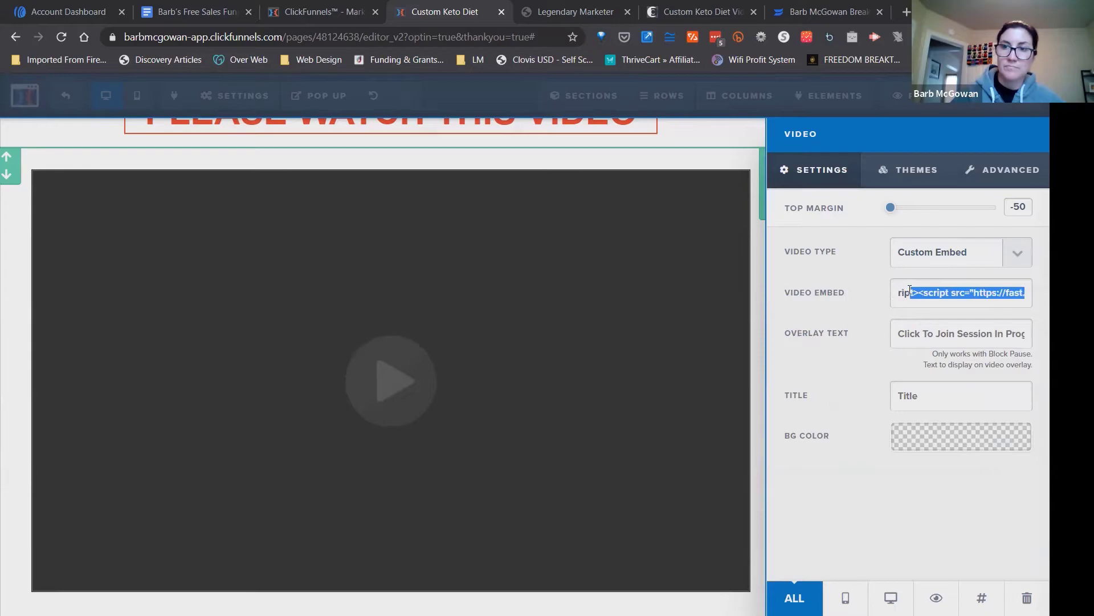
pyautogui.click(909, 290)
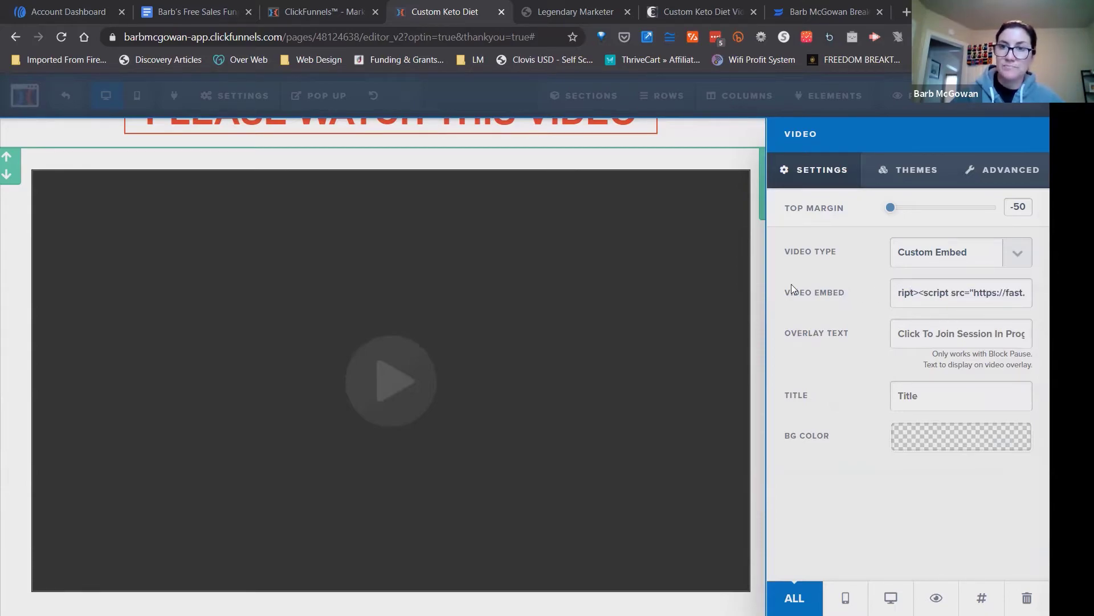
pyautogui.click(755, 276)
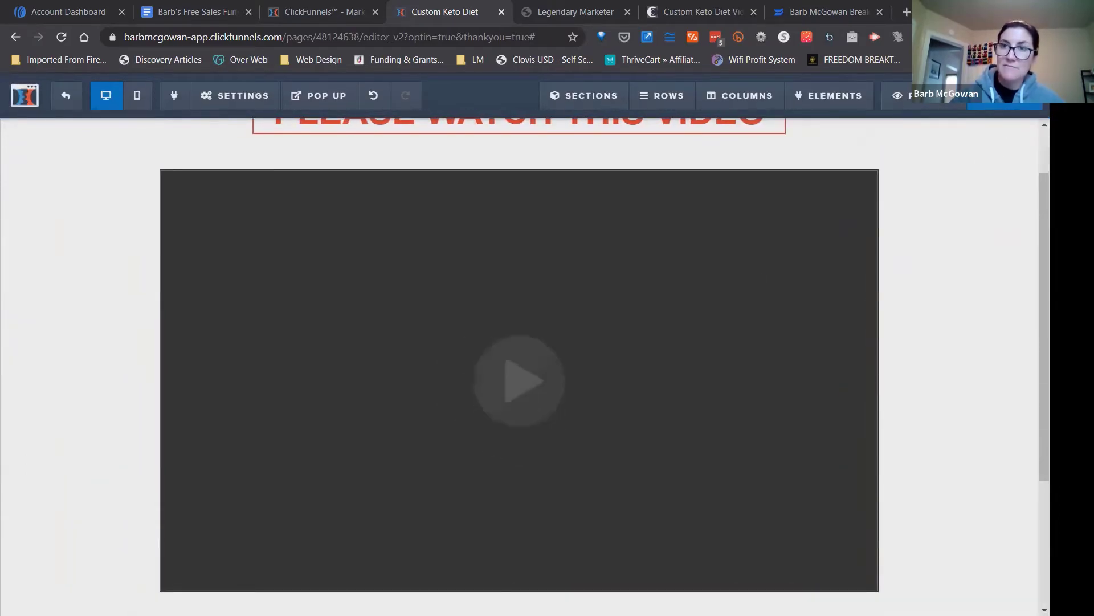
pyautogui.click(1005, 96)
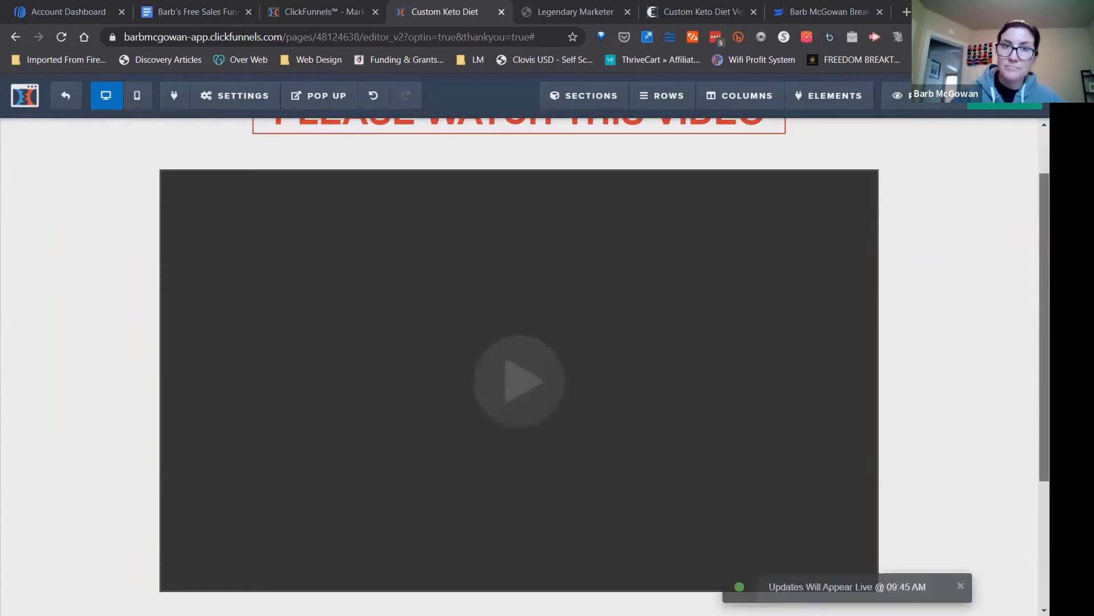
# Look over the Thank You page from headline to footer, and check its layout in the mobile view.
pyautogui.scroll(-4, 519, 365)
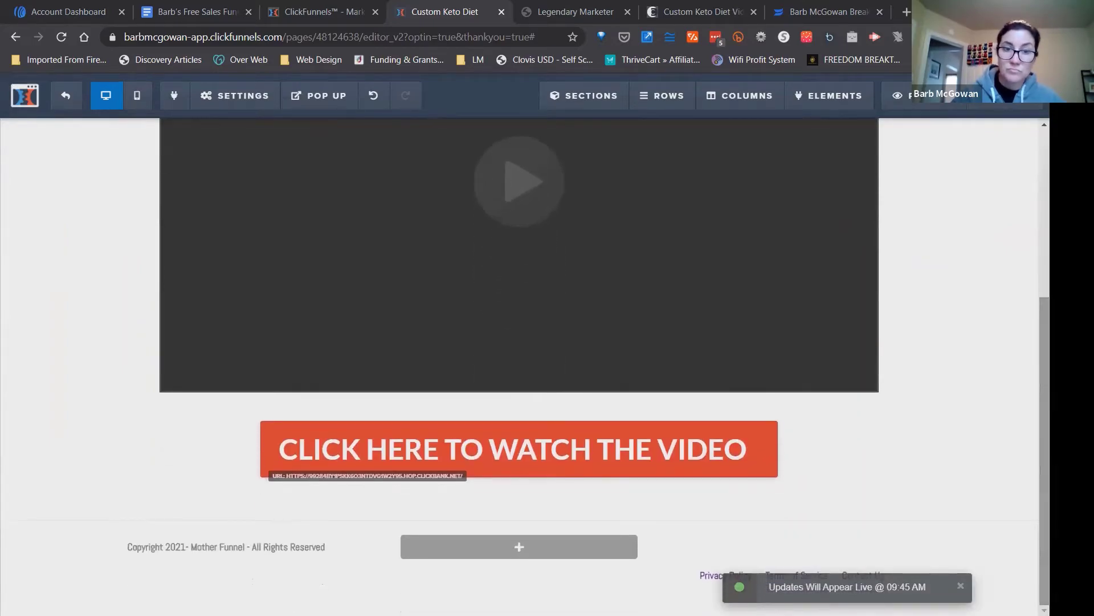
pyautogui.scroll(5, 1045, 450)
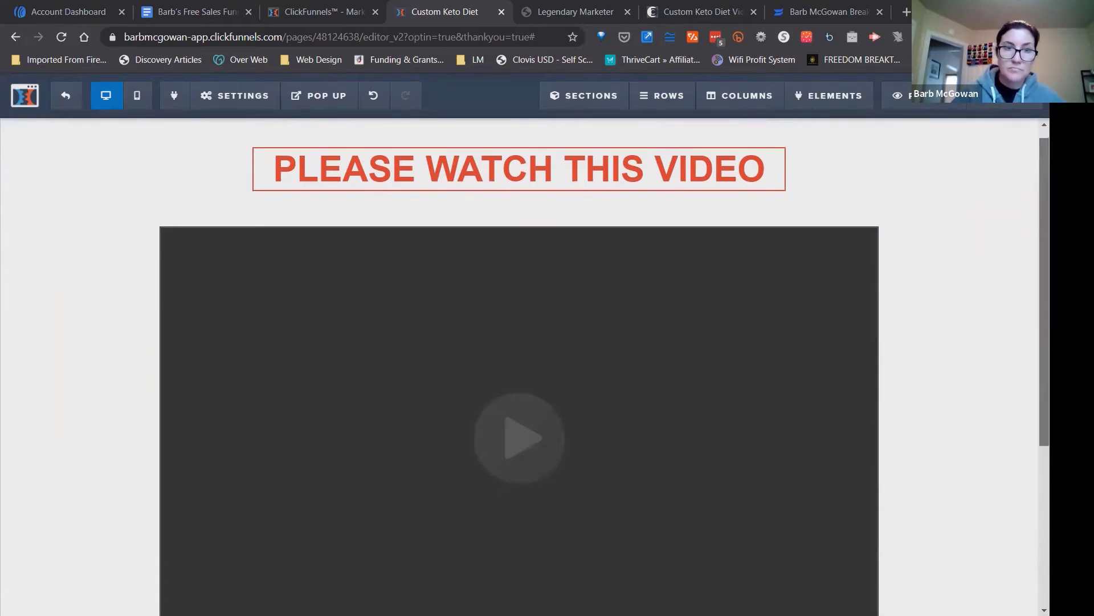
pyautogui.scroll(-5, 745, 321)
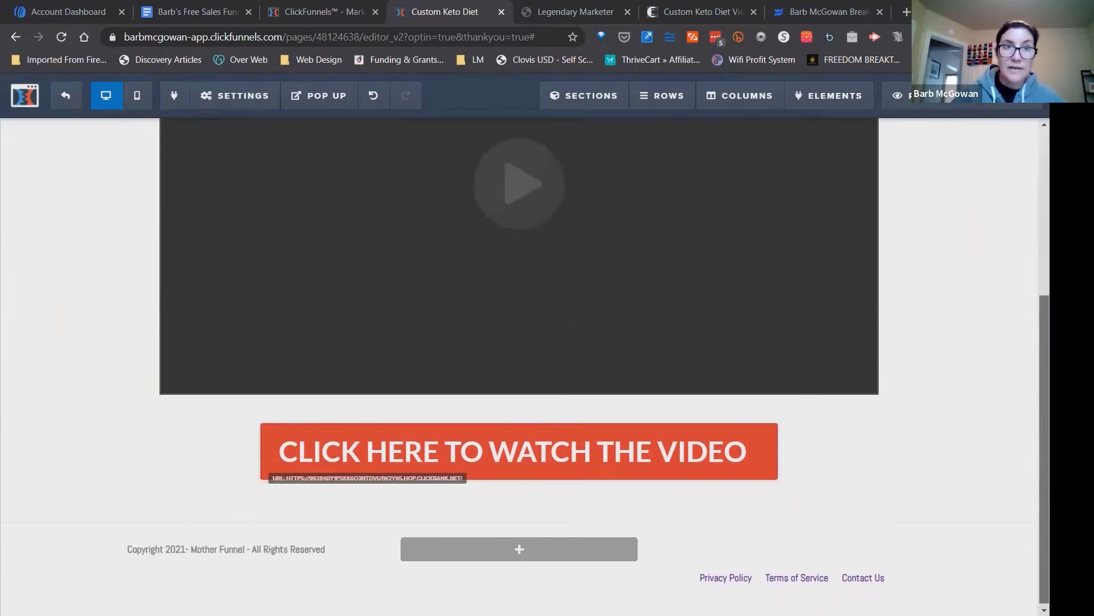
pyautogui.scroll(1, 520, 366)
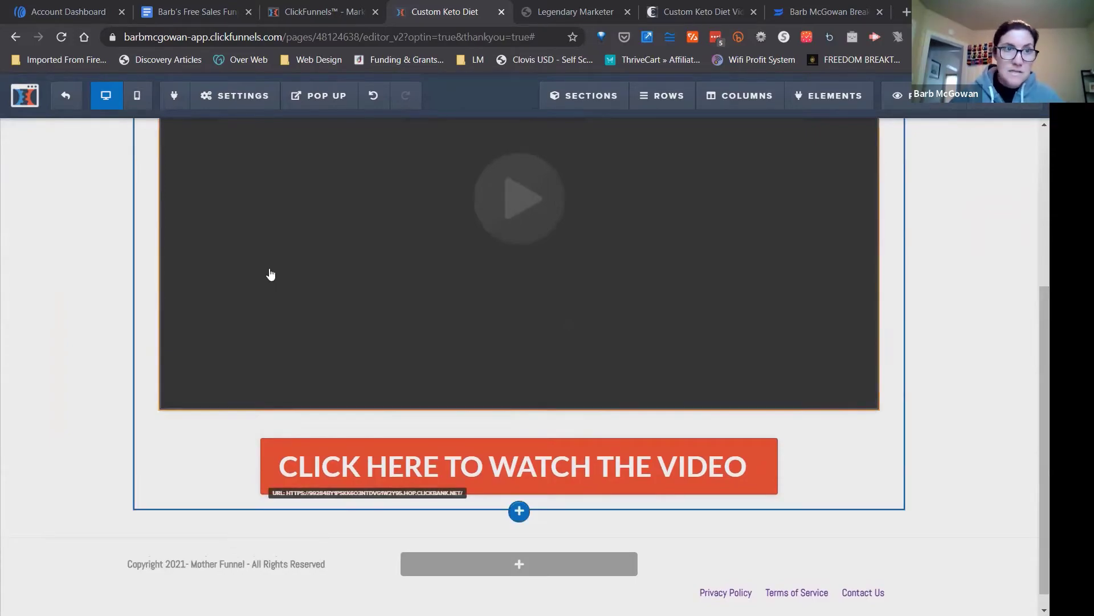
pyautogui.click(140, 104)
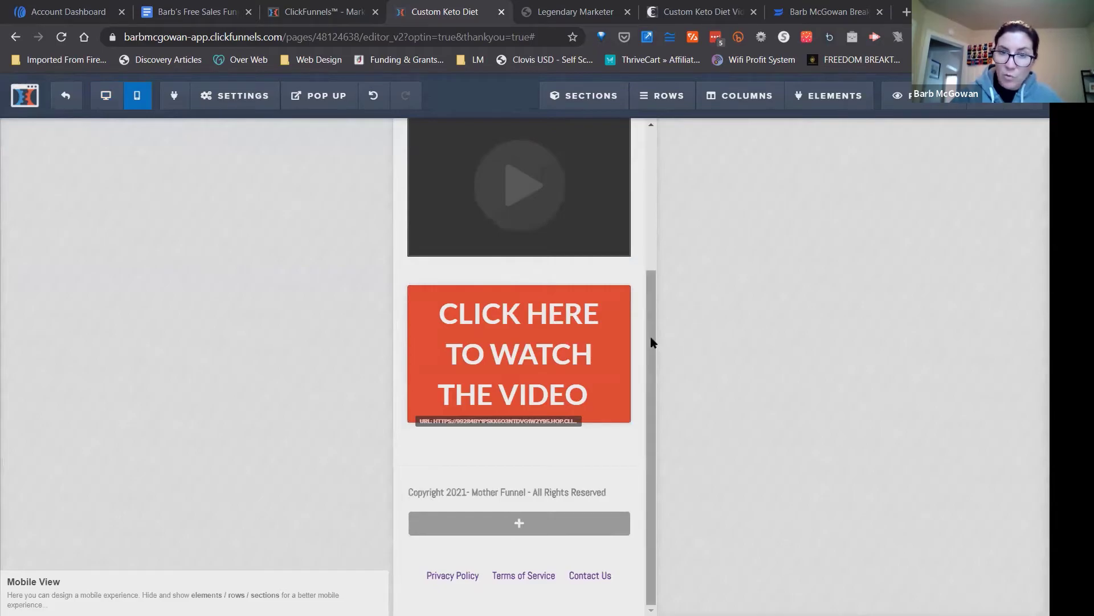
pyautogui.moveTo(652, 342); pyautogui.dragTo(649, 380)
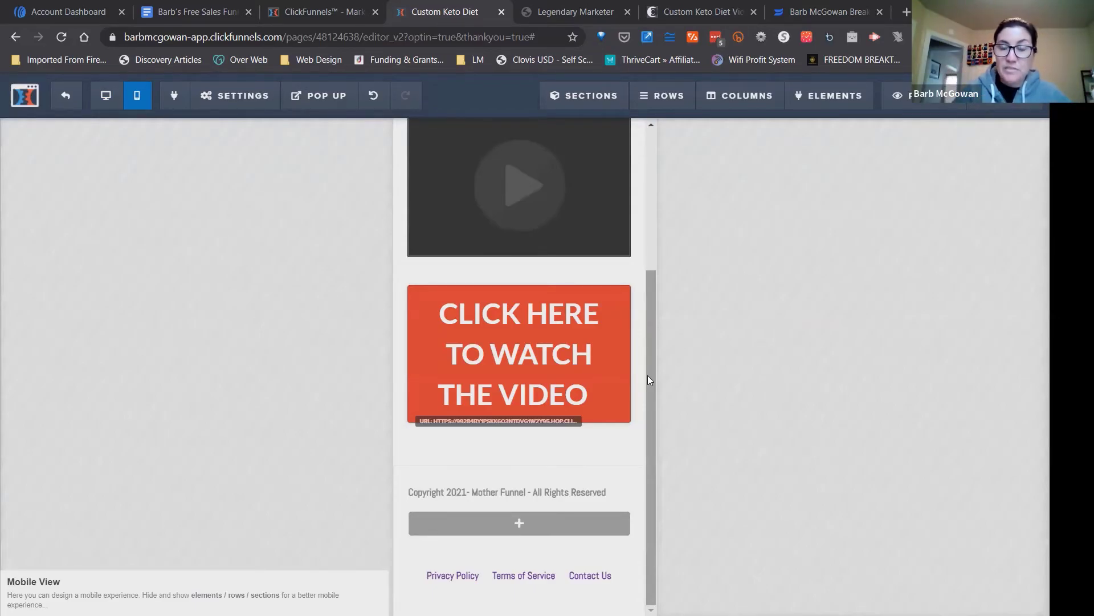
pyautogui.moveTo(586, 382)
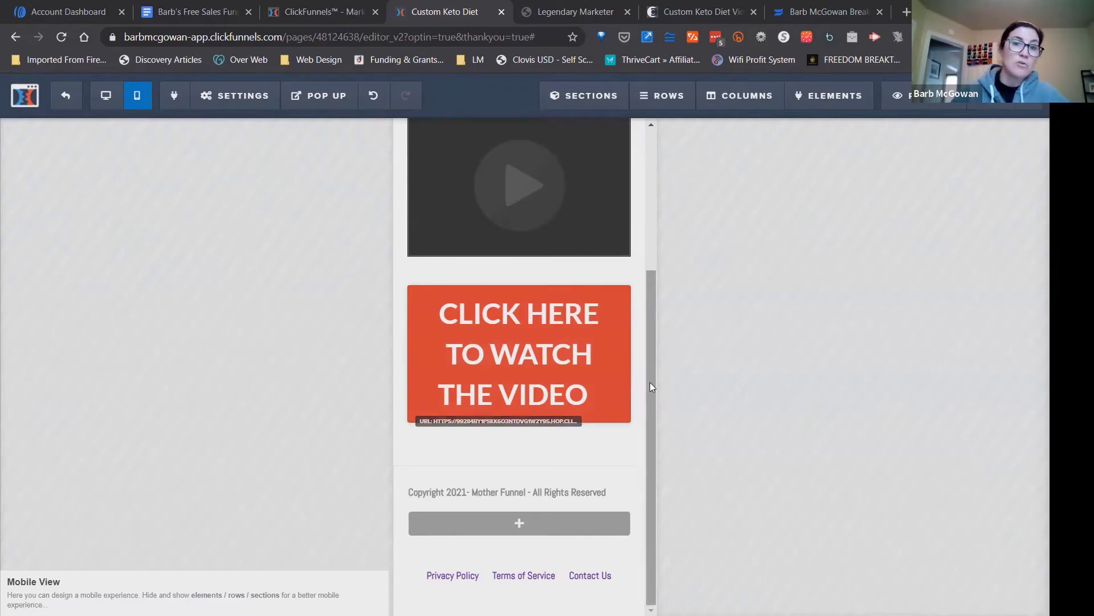
# Clear the website URL from the action of the "Click here to watch the video" button and close its settings.
pyautogui.moveTo(651, 386); pyautogui.dragTo(658, 449)
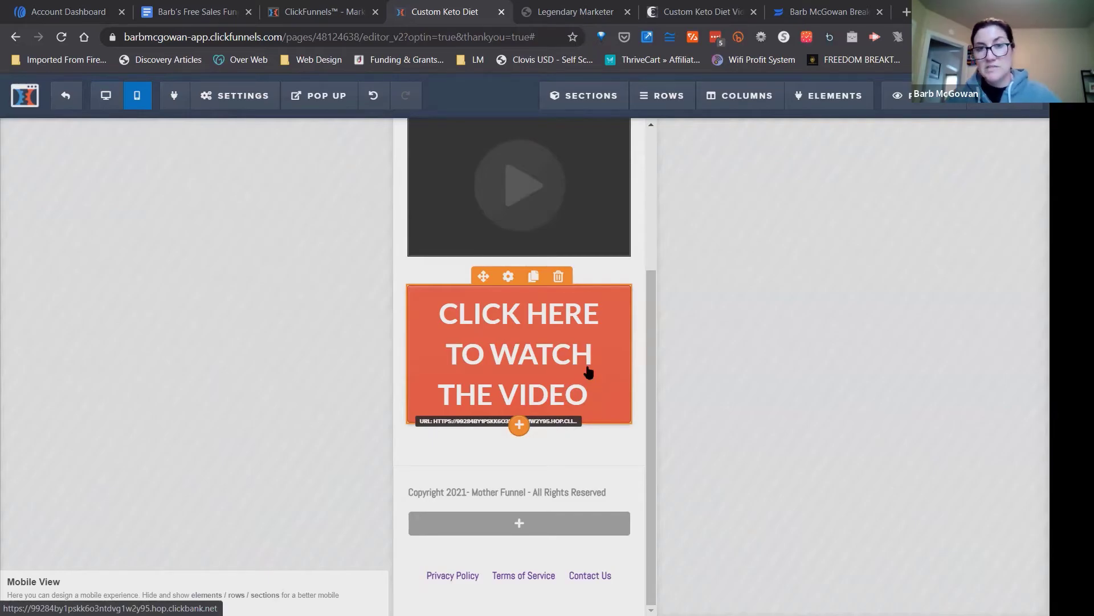
pyautogui.click(508, 277)
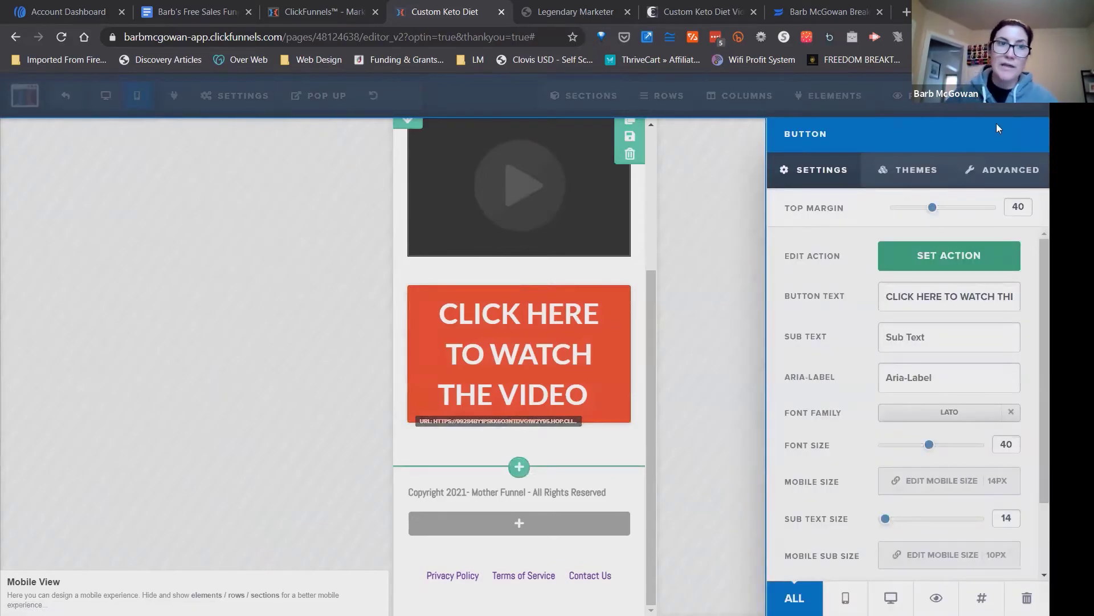
pyautogui.click(980, 272)
pyautogui.tripleClick(896, 318)
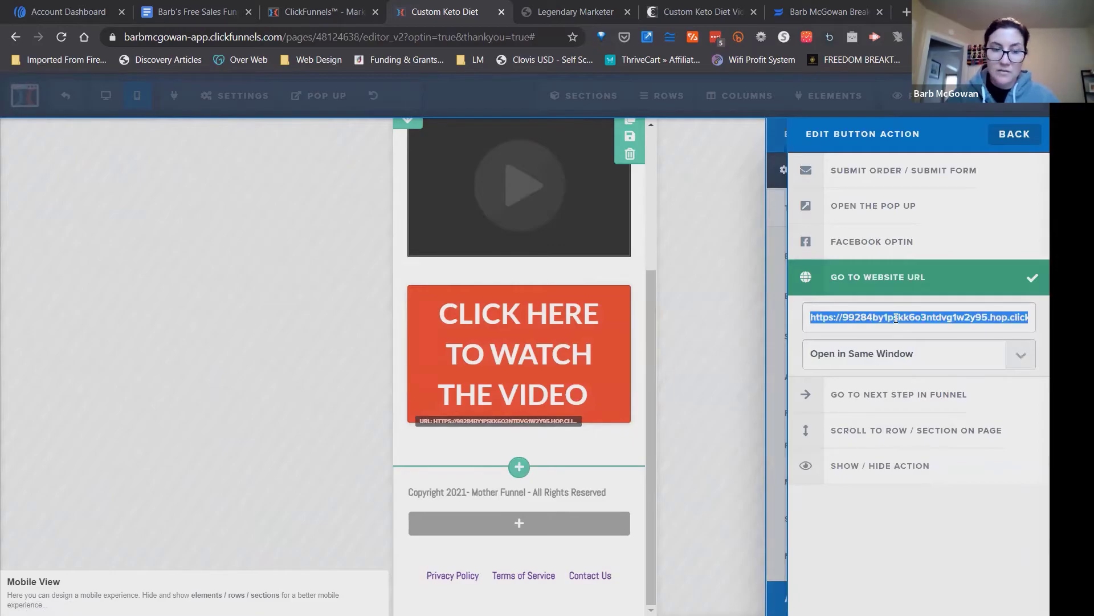
pyautogui.press('BackSpace')
pyautogui.click(724, 307)
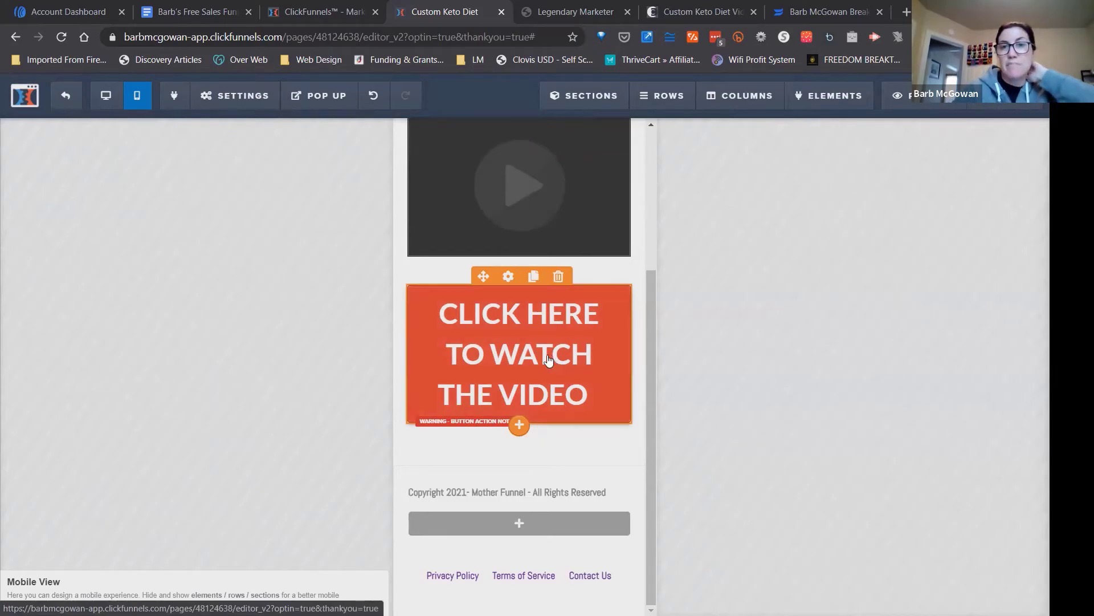
# Paste the ClickBank affiliate link as the website URL in the video button's action, close its settings and save the page.
pyautogui.click(509, 277)
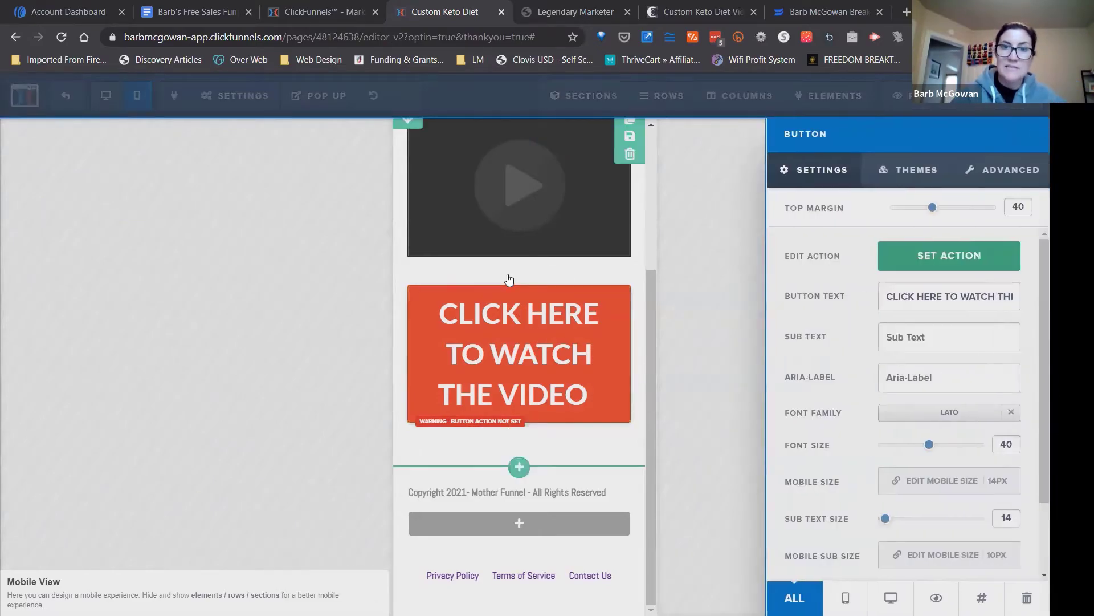
pyautogui.click(961, 258)
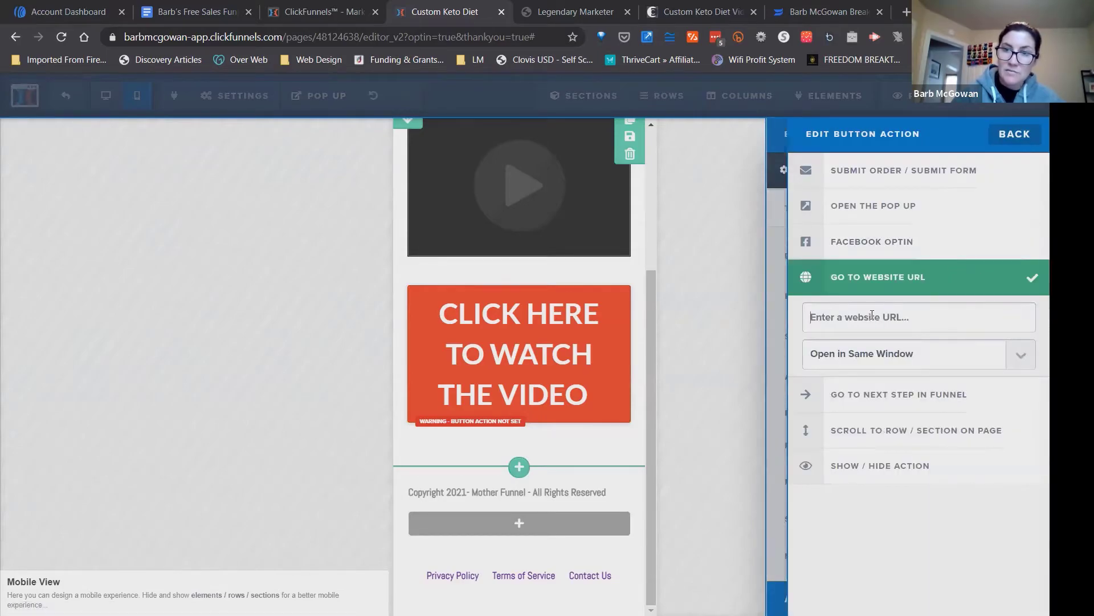
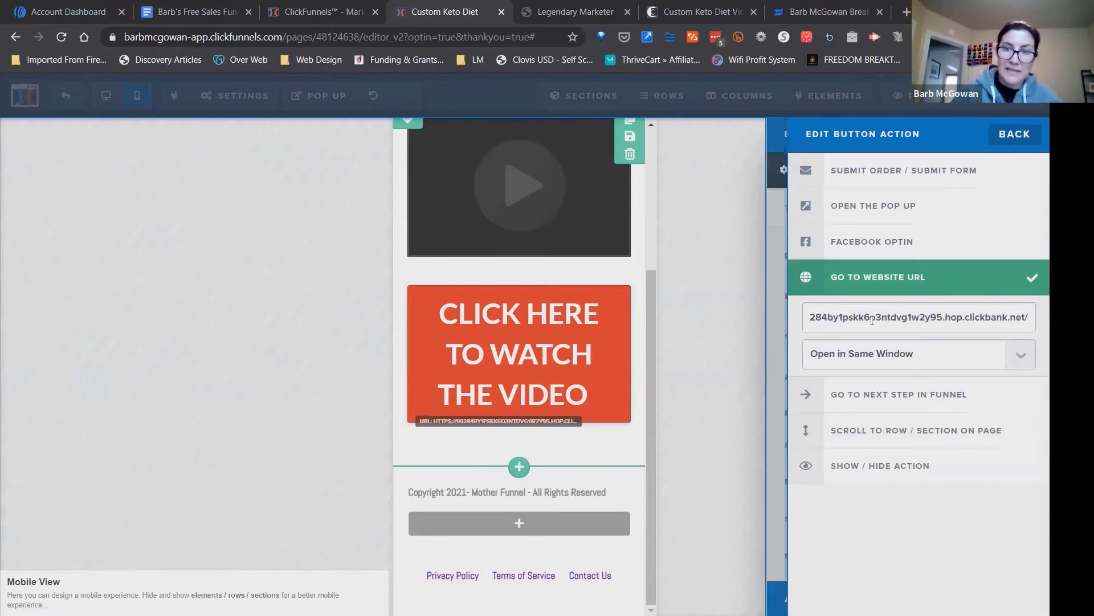
pyautogui.click(735, 315)
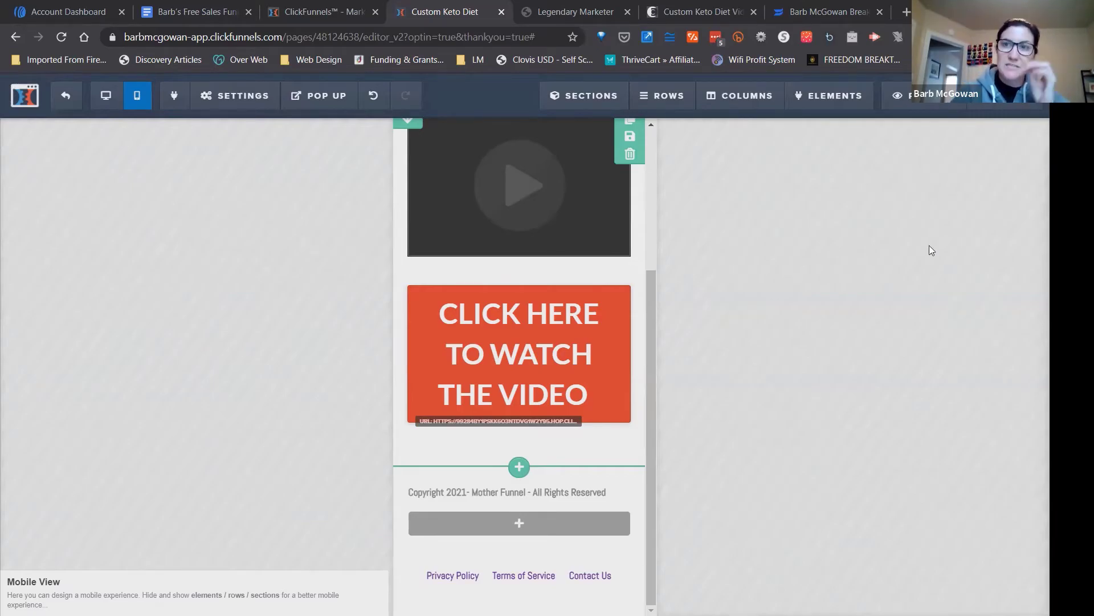
pyautogui.click(1011, 104)
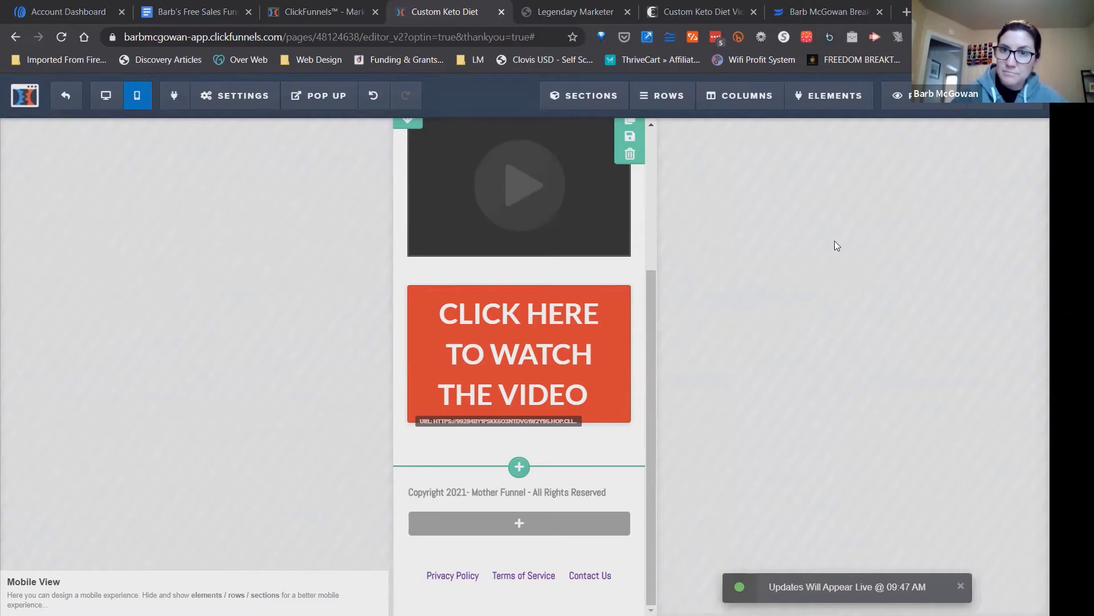
# Check the Thank You page's headline and video in the mobile view, and look over the page in the desktop view.
pyautogui.moveTo(654, 286); pyautogui.dragTo(646, 169)
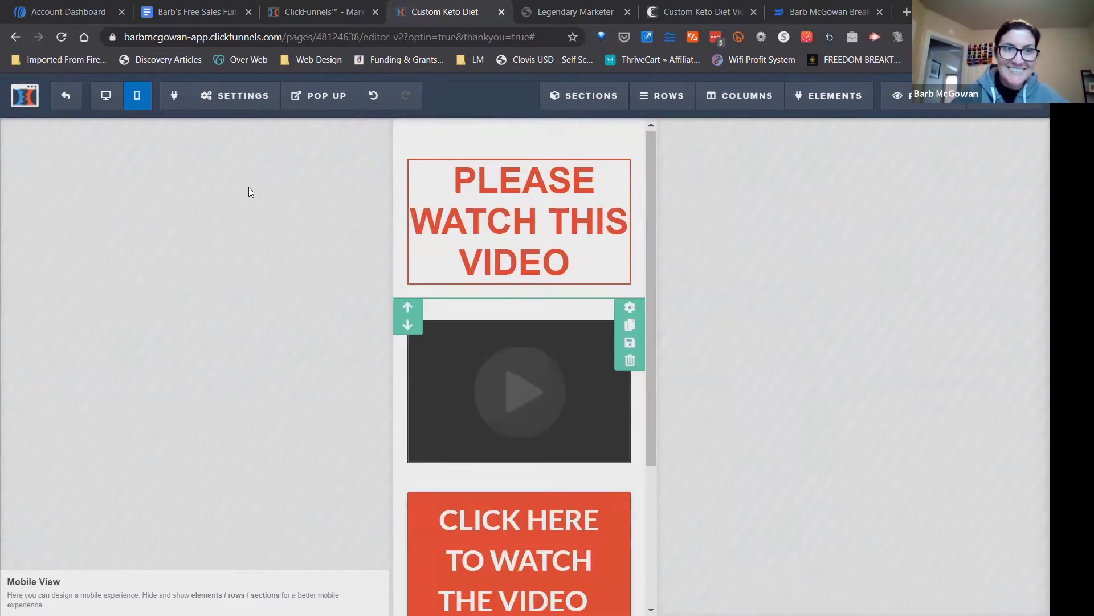
pyautogui.click(106, 94)
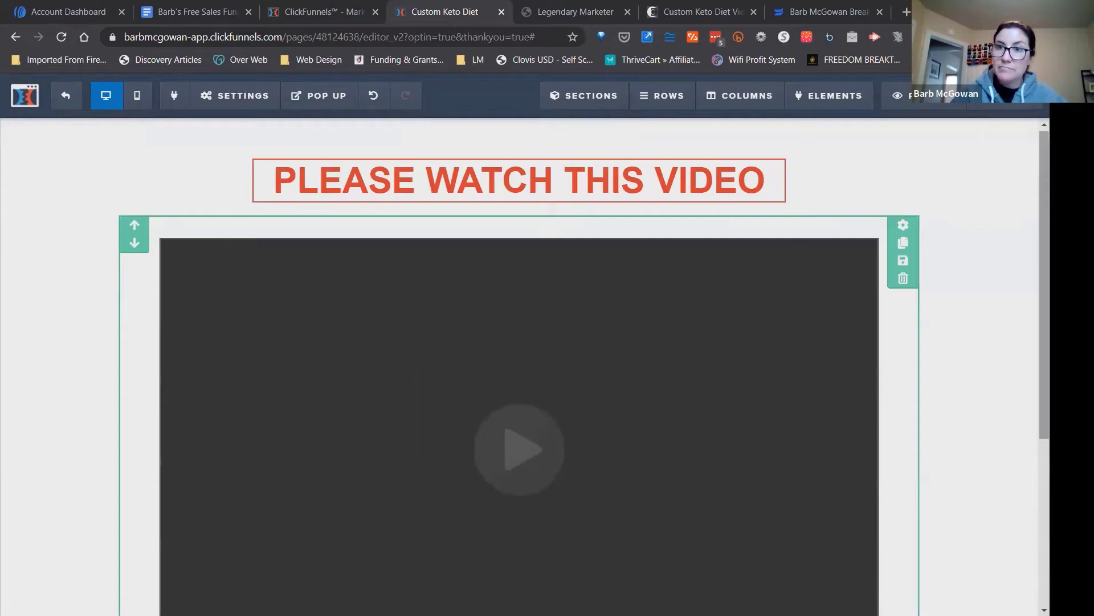
pyautogui.moveTo(1044, 144); pyautogui.dragTo(1044, 148)
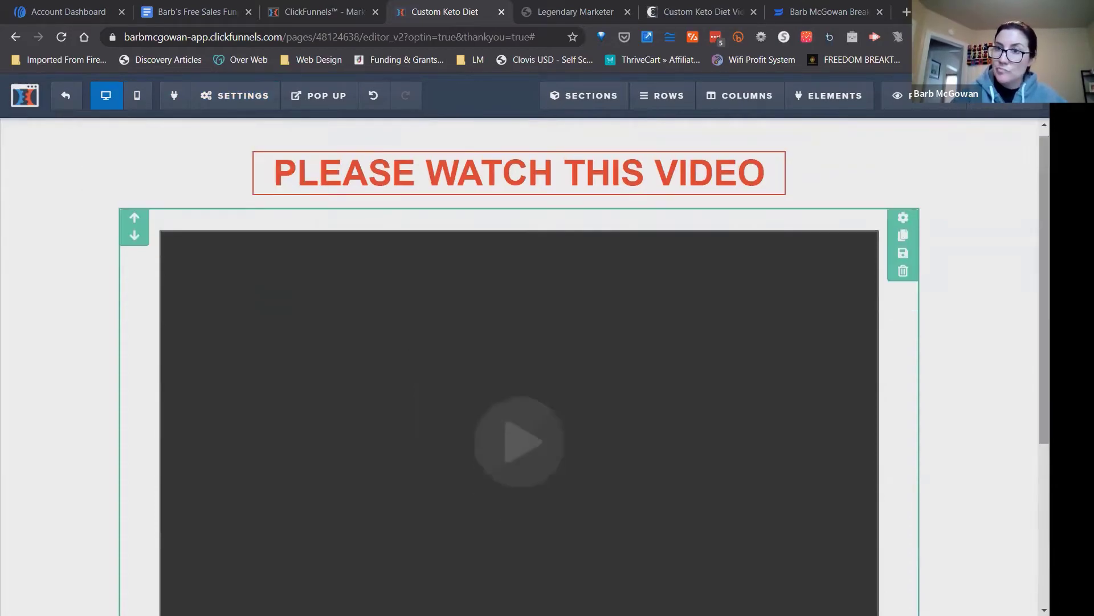
pyautogui.scroll(-5, 519, 365)
pyautogui.scroll(5, 518, 365)
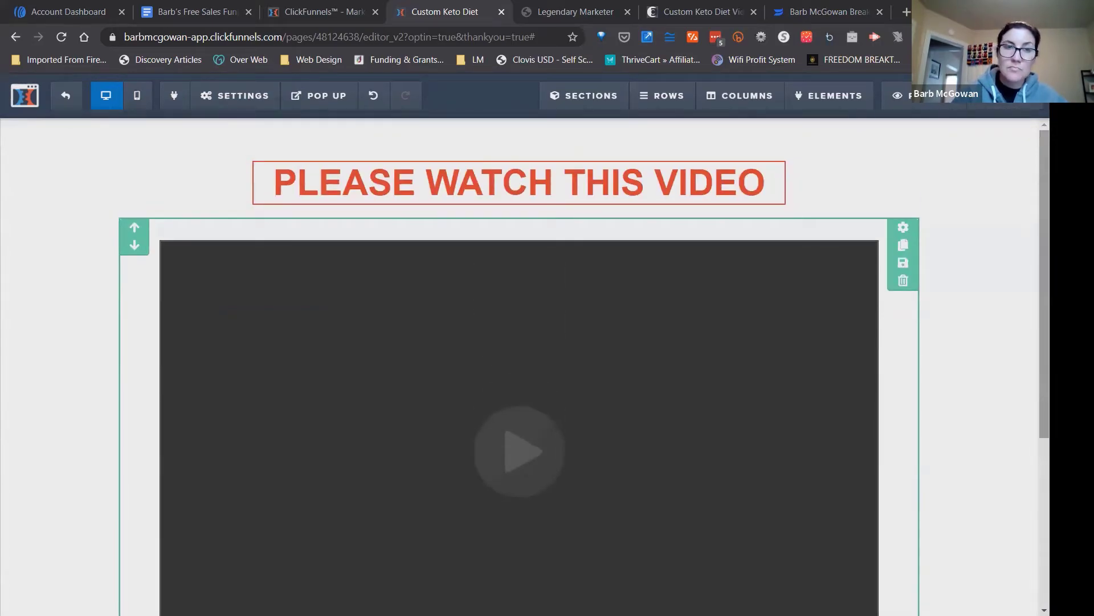
# Leave the Thank You page editor and open the Optin step of the Custom Keto Diet funnel to find its page URL.
pyautogui.click(67, 96)
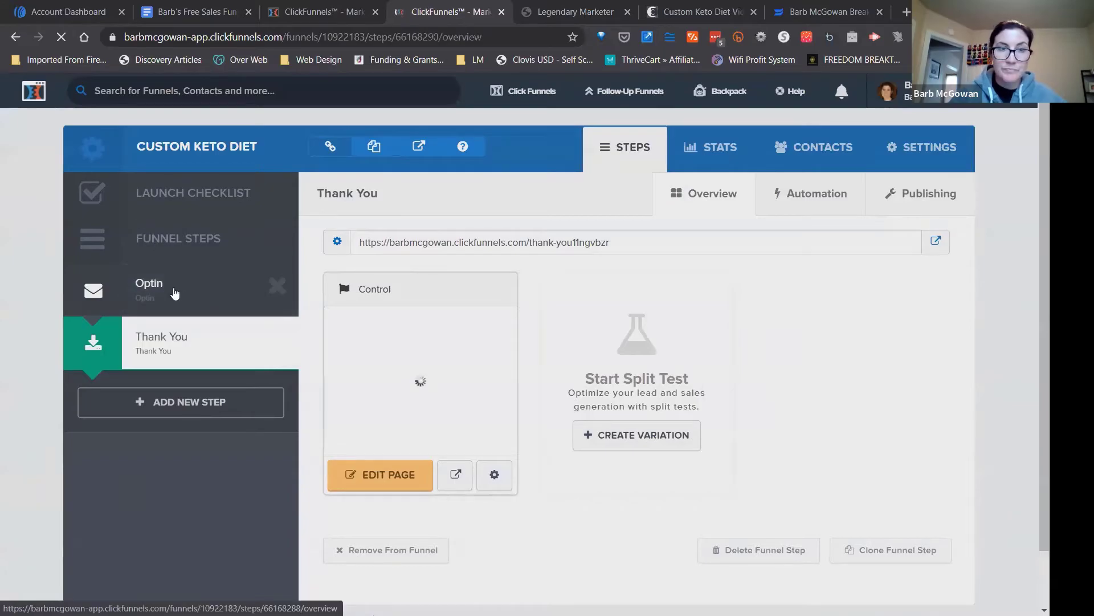
pyautogui.click(161, 286)
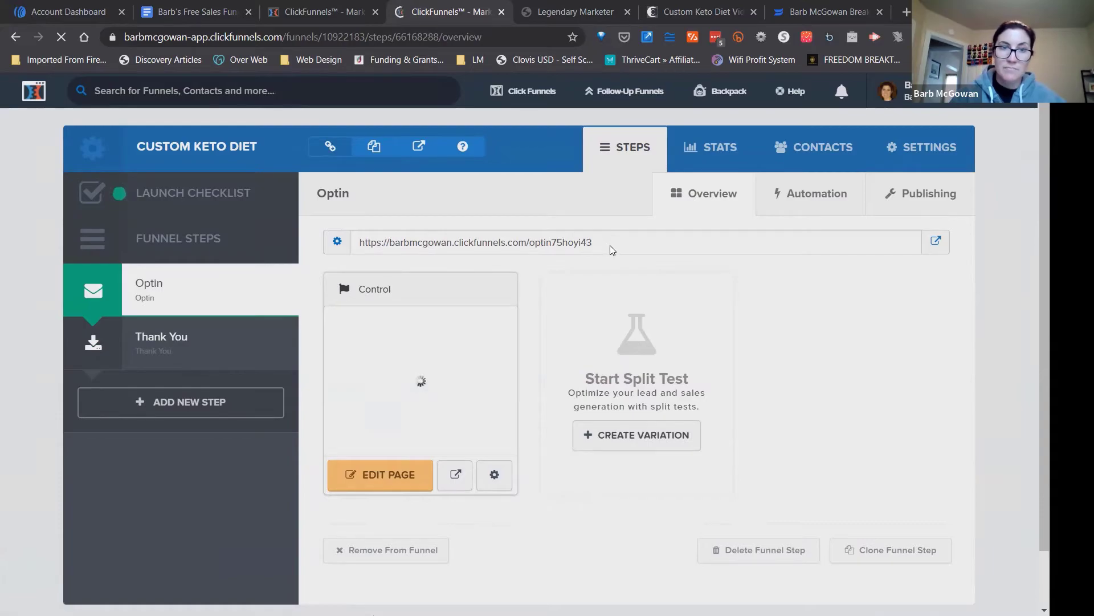
pyautogui.moveTo(597, 242); pyautogui.dragTo(361, 243)
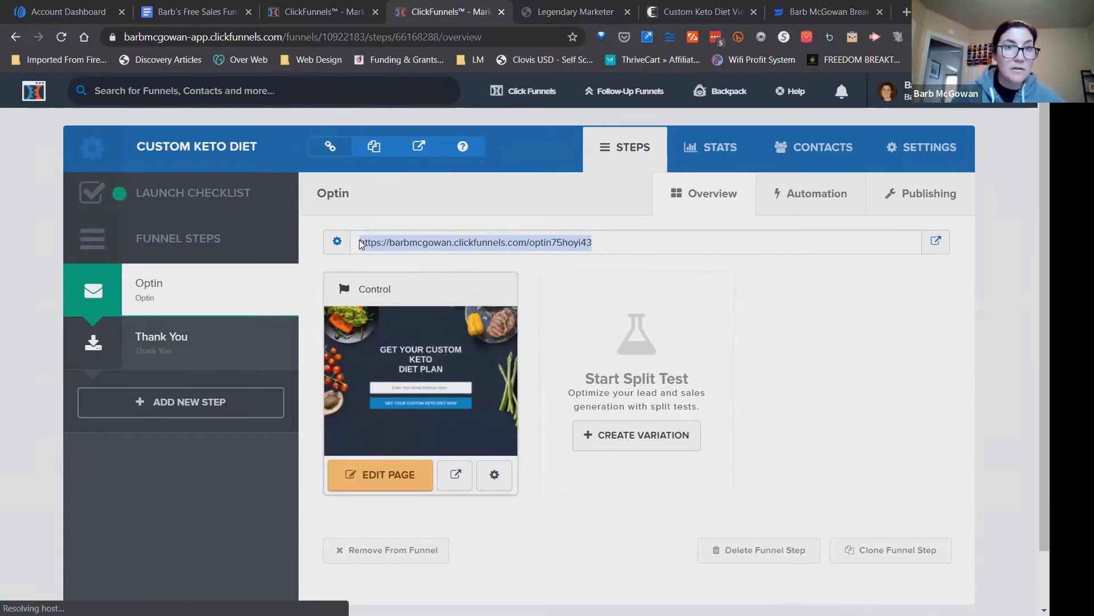
pyautogui.click(362, 244)
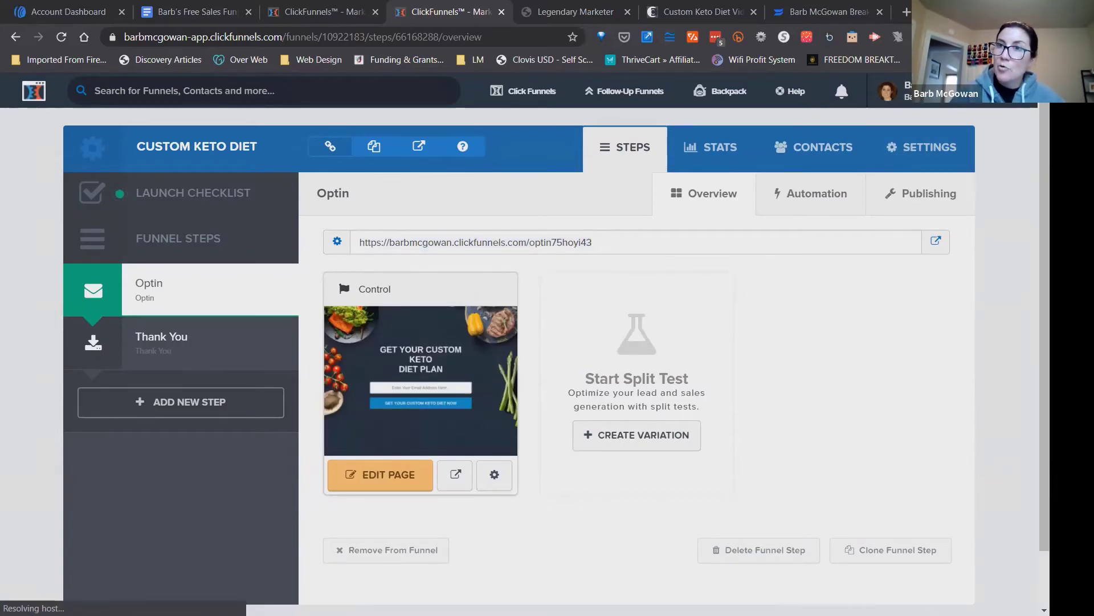
pyautogui.click(1038, 37)
pyautogui.click(958, 91)
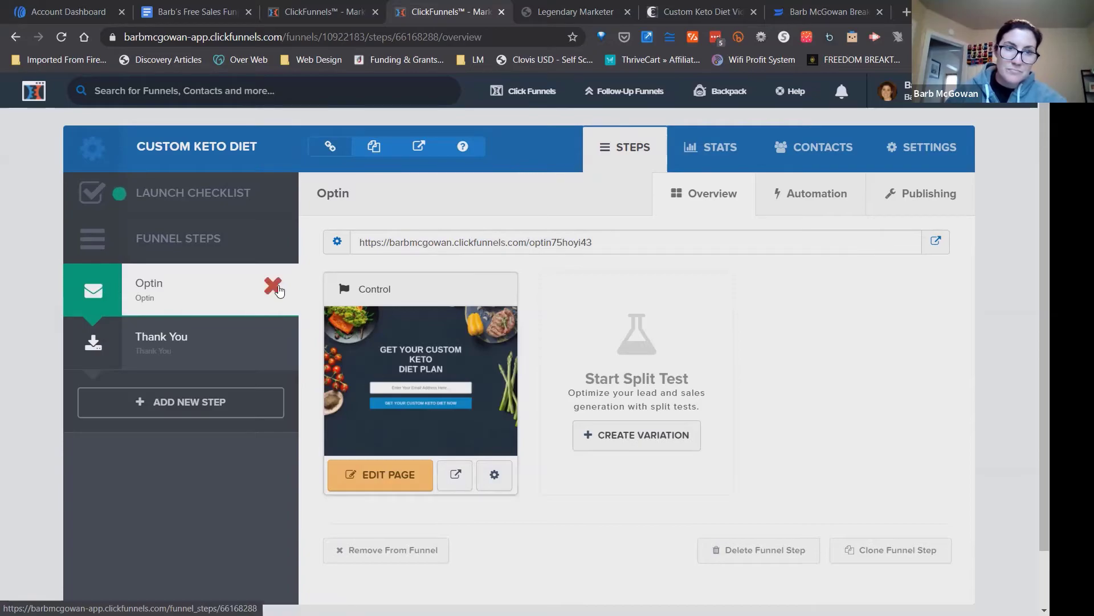
# Copy the Optin step's page URL and fill in a test email address in the page's optin form.
pyautogui.moveTo(593, 242); pyautogui.dragTo(361, 246)
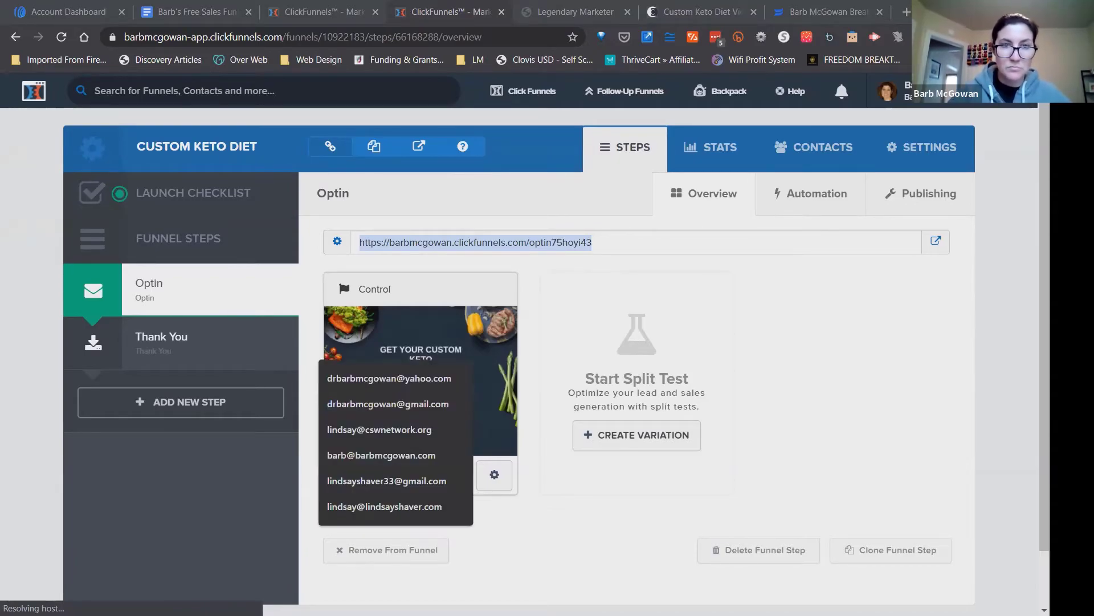
pyautogui.write('b')
pyautogui.click(381, 378)
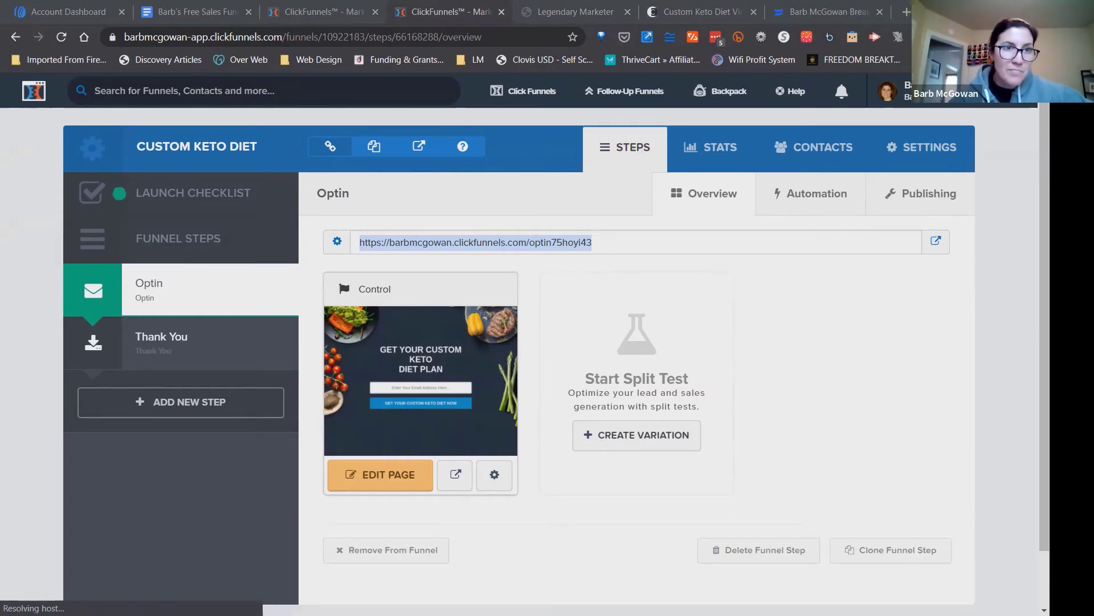
# Switch to AWeber, make Custom Keto Diet the active list and open its subscribers.
pyautogui.click(91, 12)
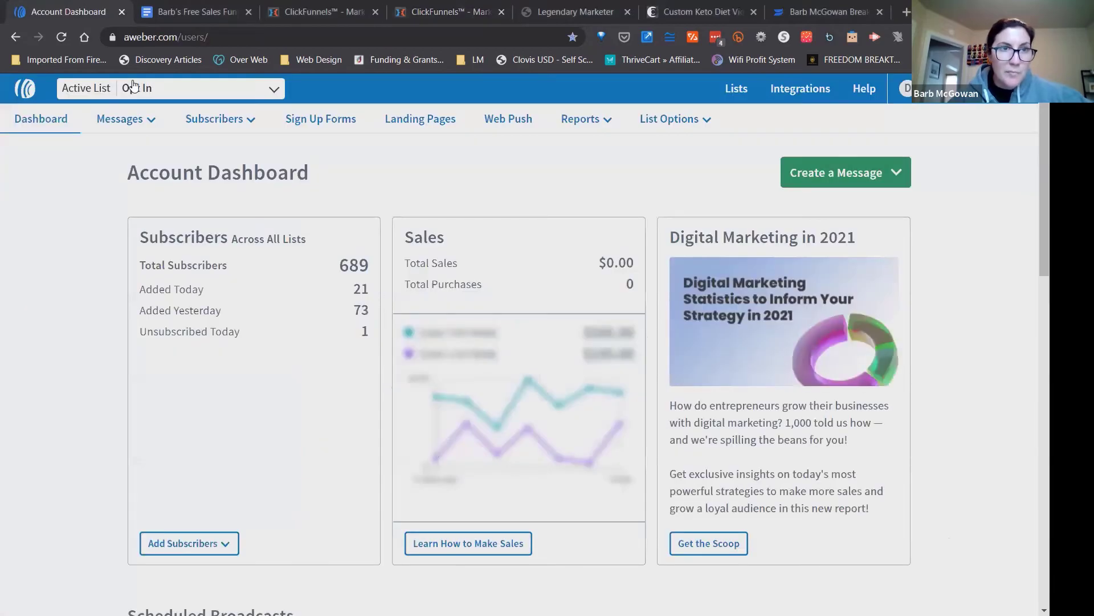
pyautogui.click(148, 92)
pyautogui.click(142, 173)
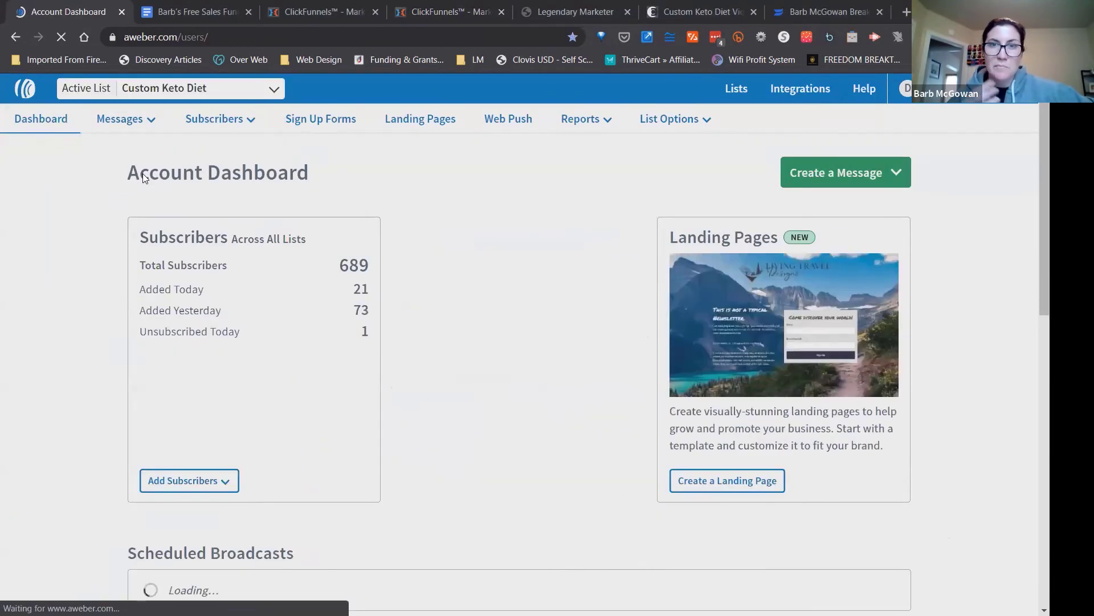
pyautogui.click(215, 119)
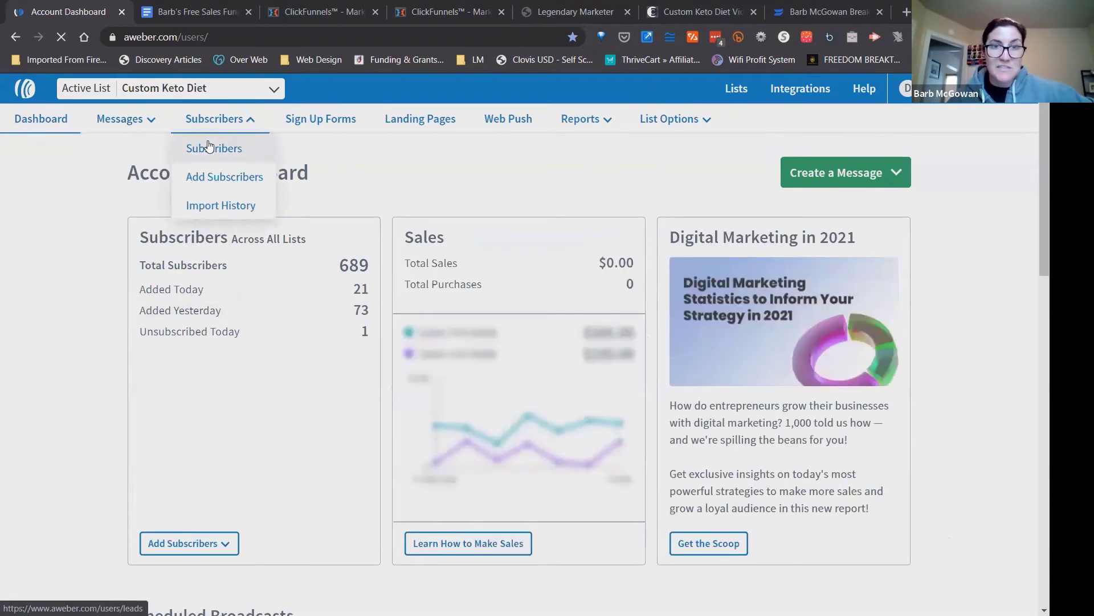
pyautogui.click(209, 148)
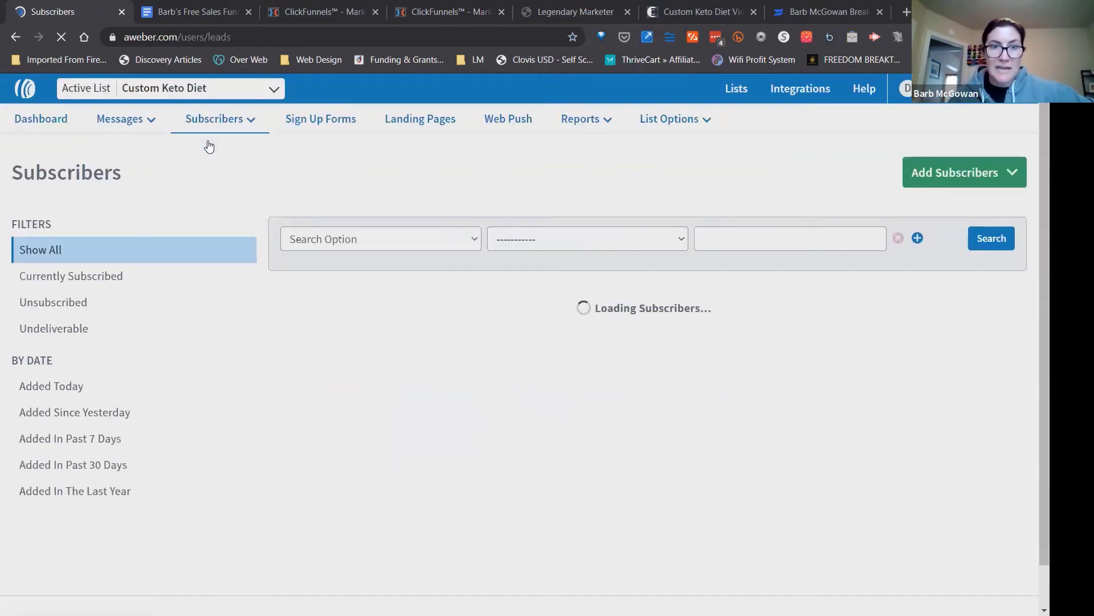
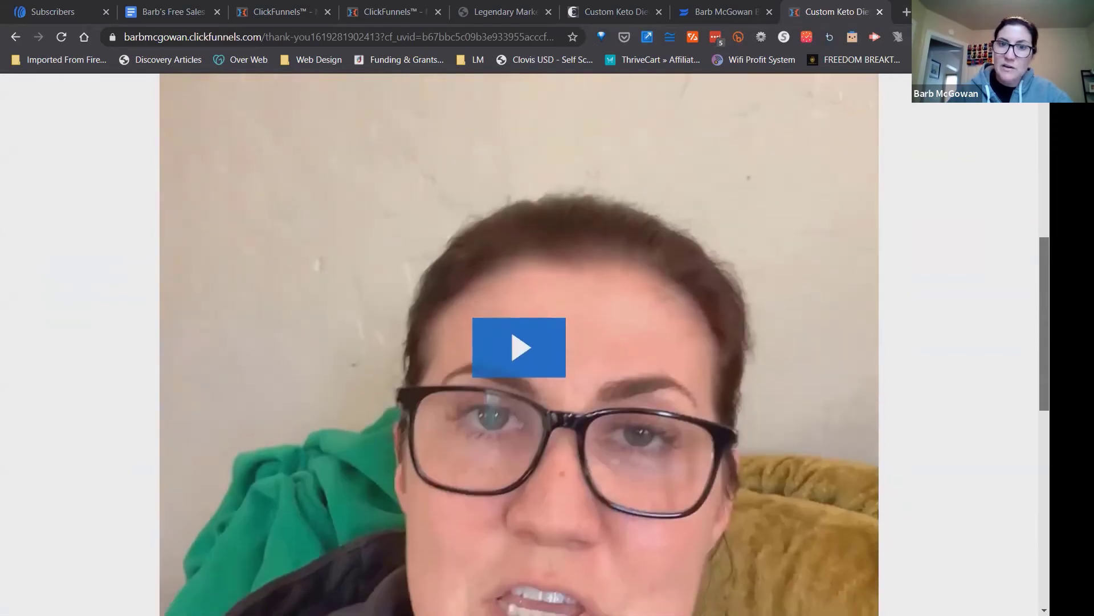
pyautogui.scroll(-2, 750, 476)
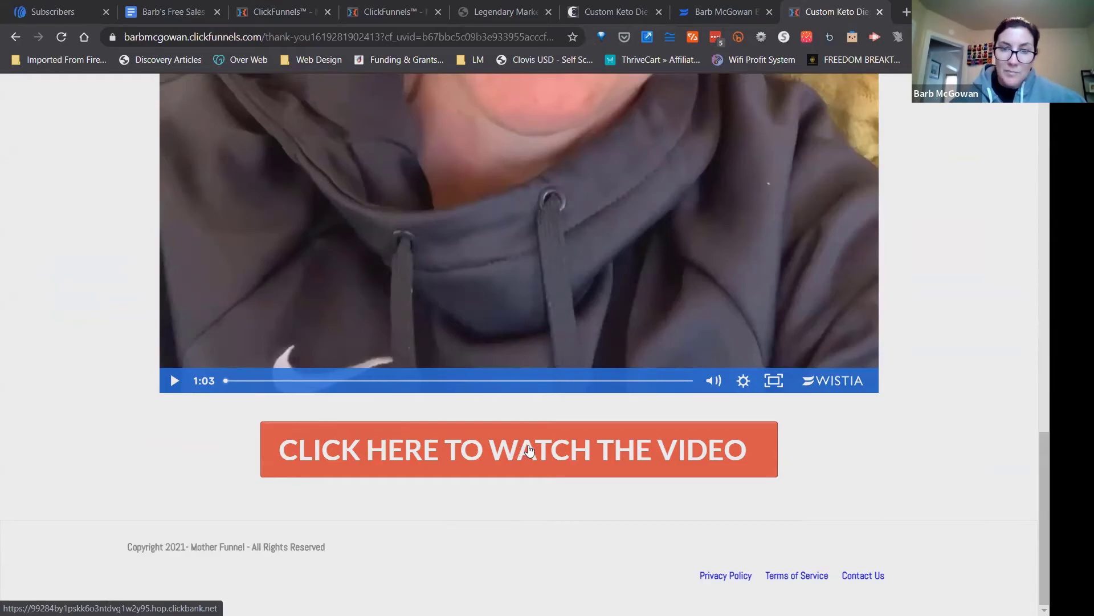
# Follow the Thank You page's video button and look over the Custom Keto Diet offer page it links to.
pyautogui.click(529, 450)
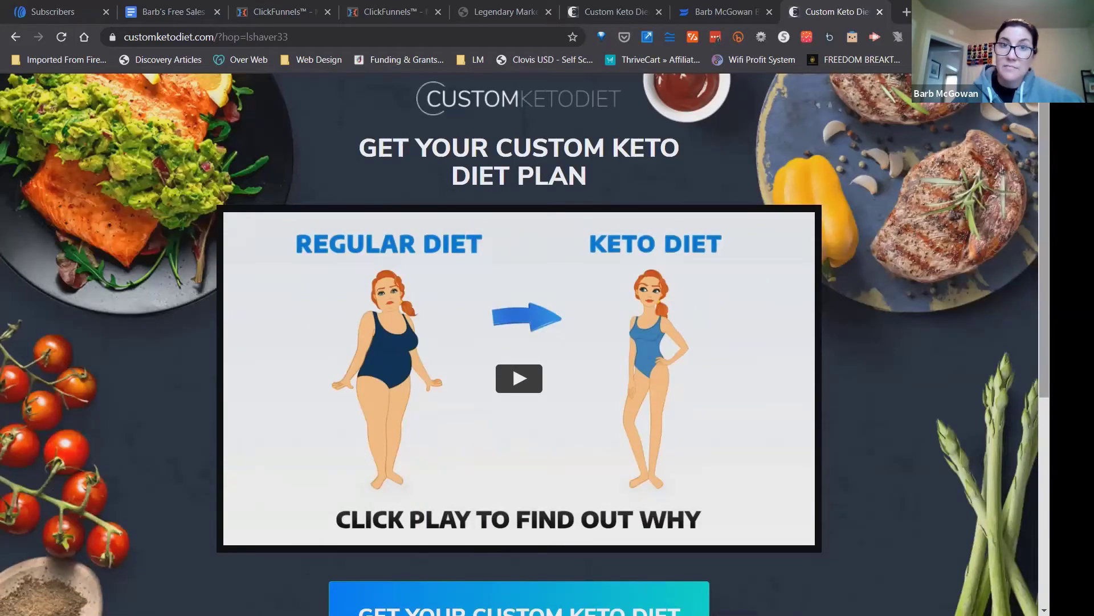
pyautogui.scroll(-5, 518, 342)
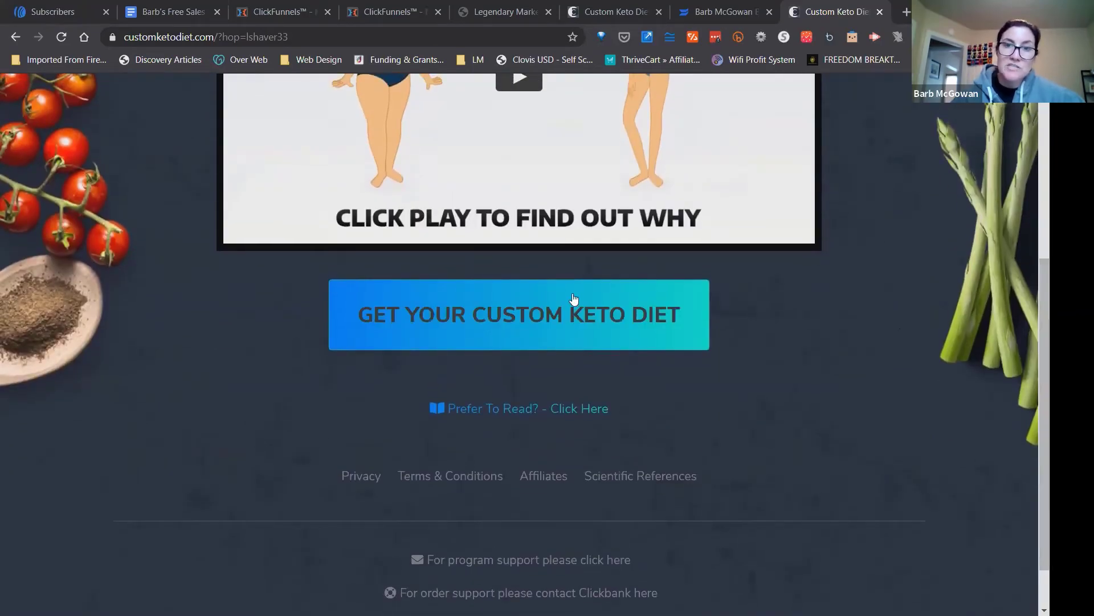
pyautogui.moveTo(537, 311); pyautogui.dragTo(855, 317)
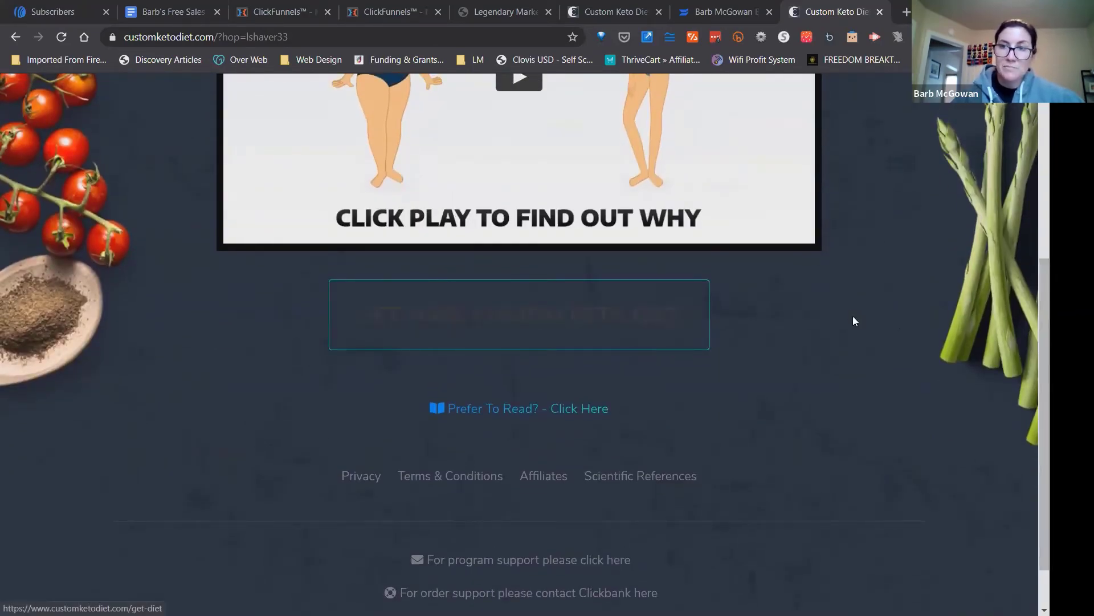
pyautogui.scroll(5, 453, 375)
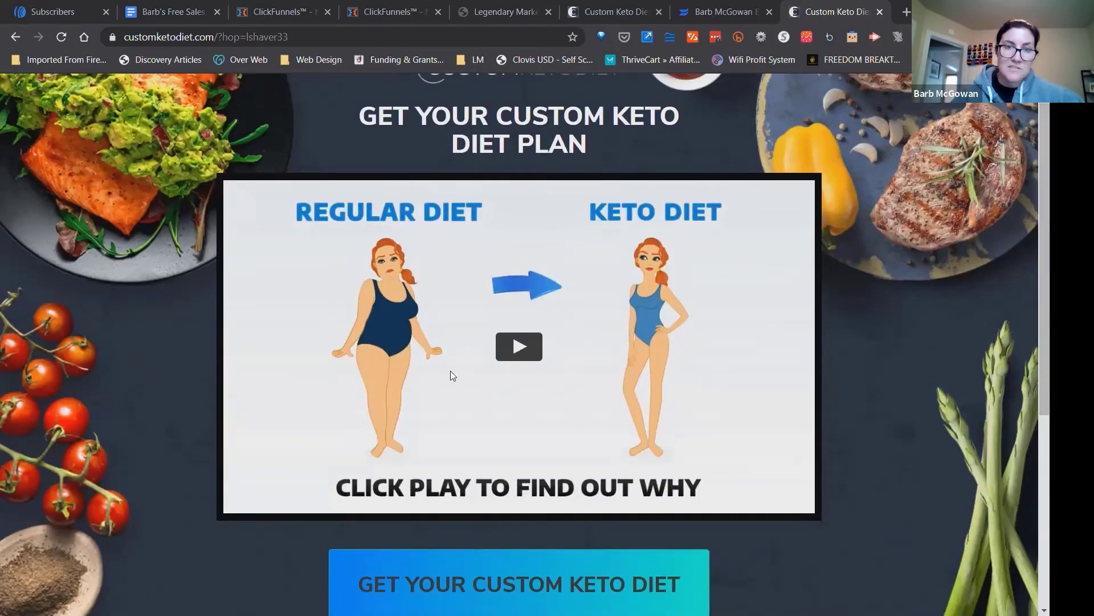
pyautogui.moveTo(1045, 292); pyautogui.dragTo(1045, 379)
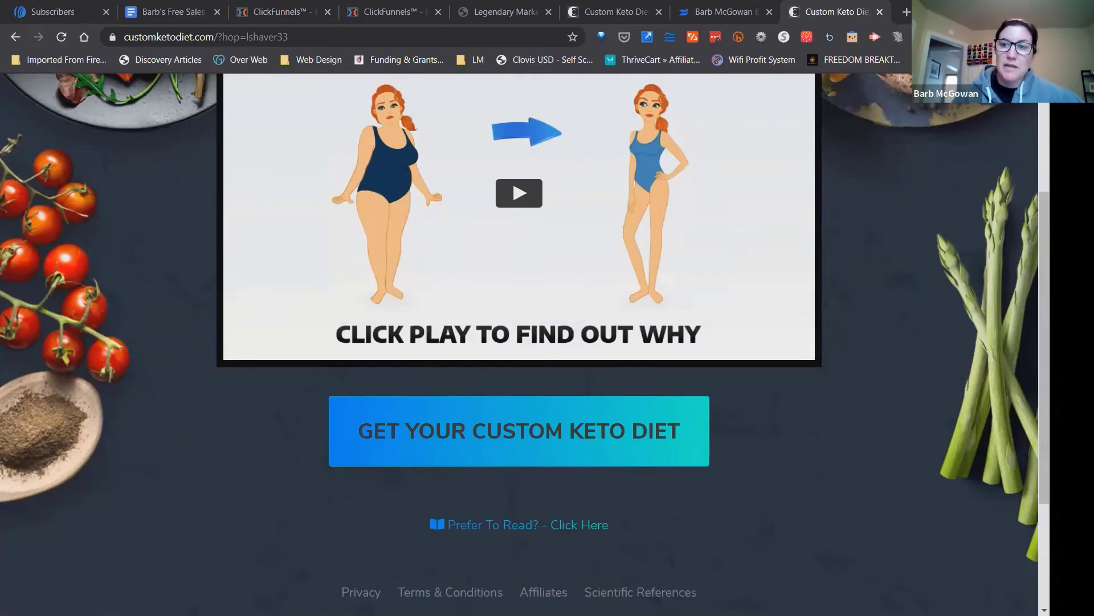
pyautogui.moveTo(1044, 370); pyautogui.dragTo(1045, 266)
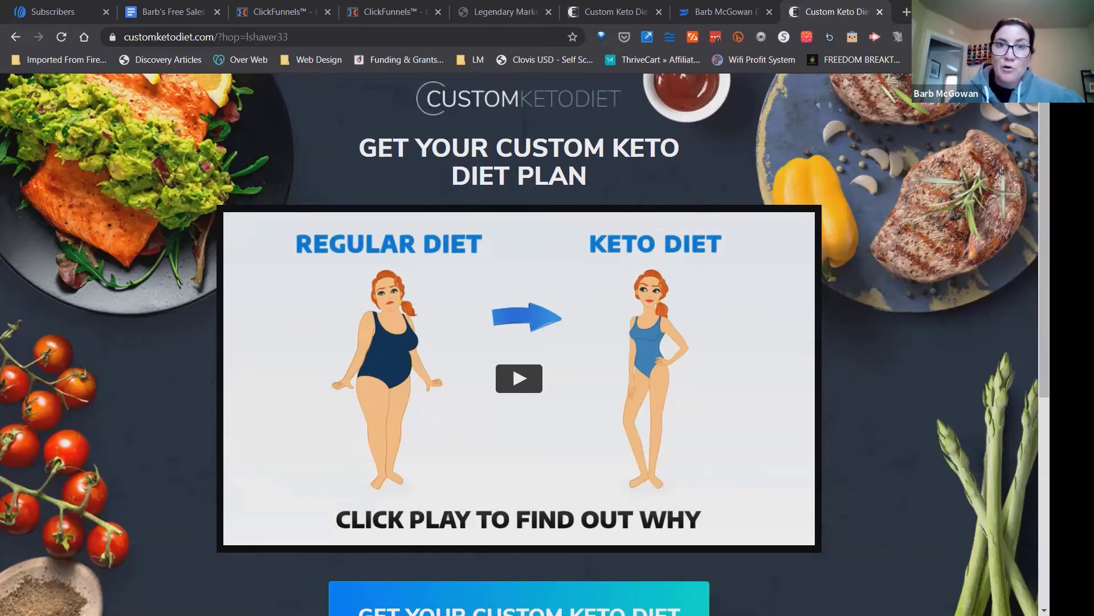
# Close the extra browser tabs, return to the Custom Keto Diet funnel and open the Thank You page for editing.
pyautogui.click(612, 15)
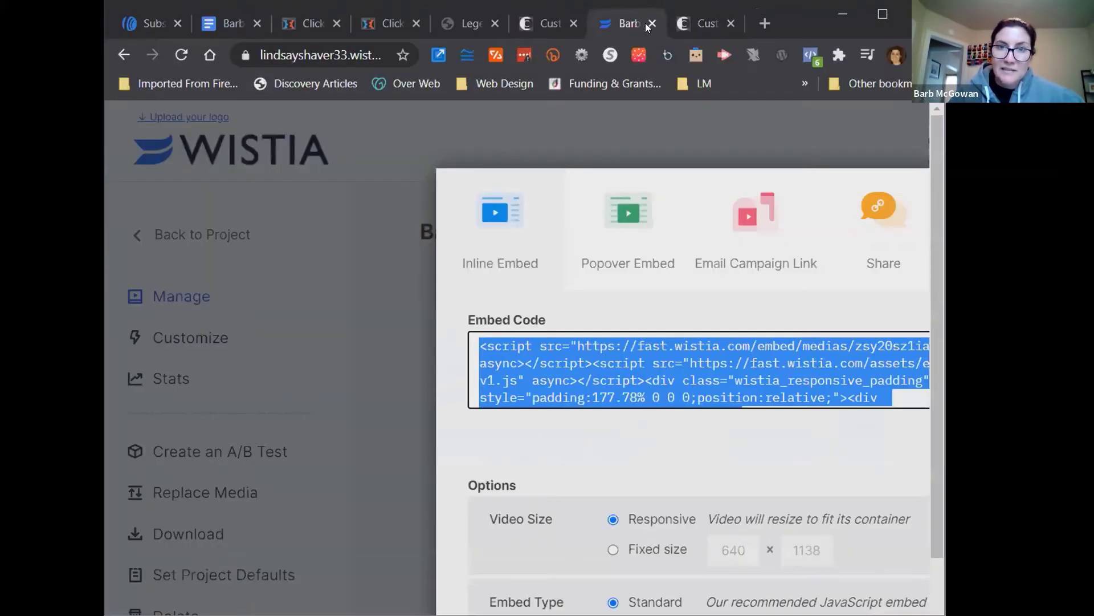
pyautogui.click(649, 24)
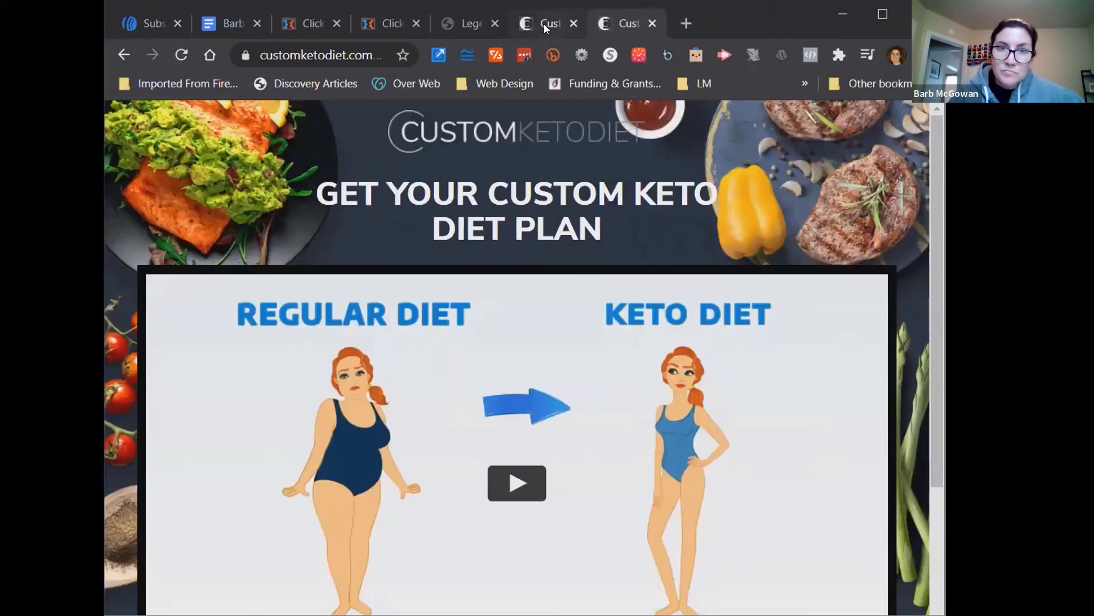
pyautogui.click(653, 24)
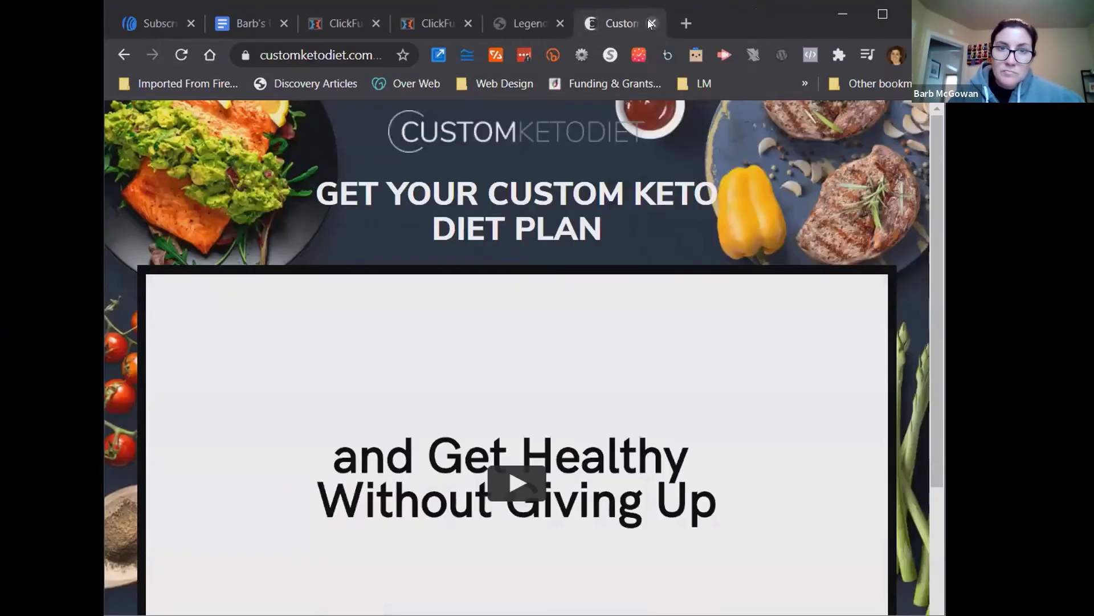
pyautogui.click(416, 25)
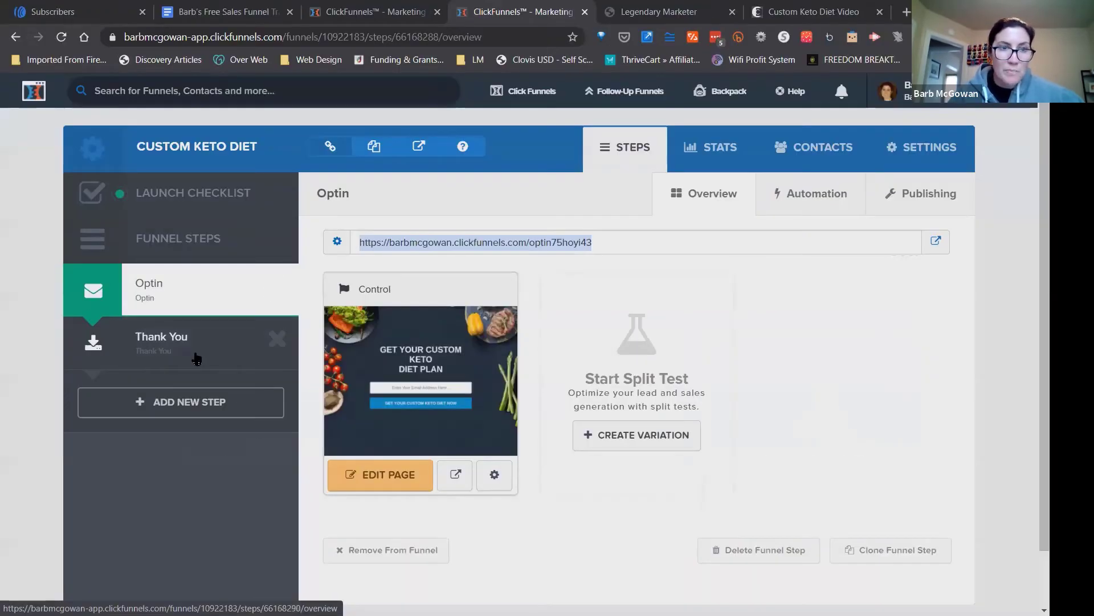
pyautogui.click(196, 358)
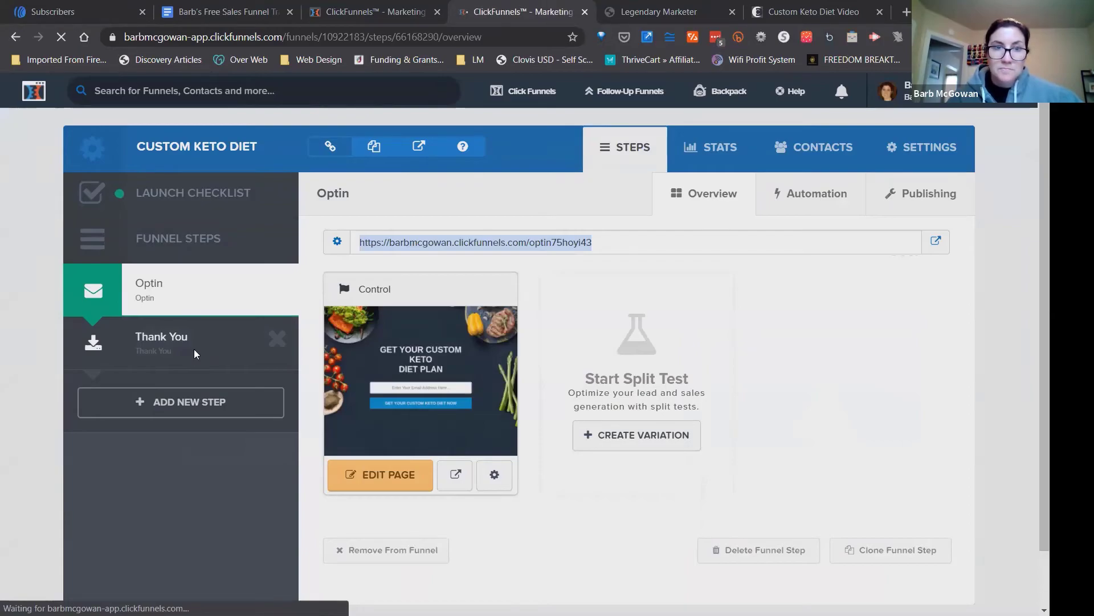
pyautogui.click(382, 475)
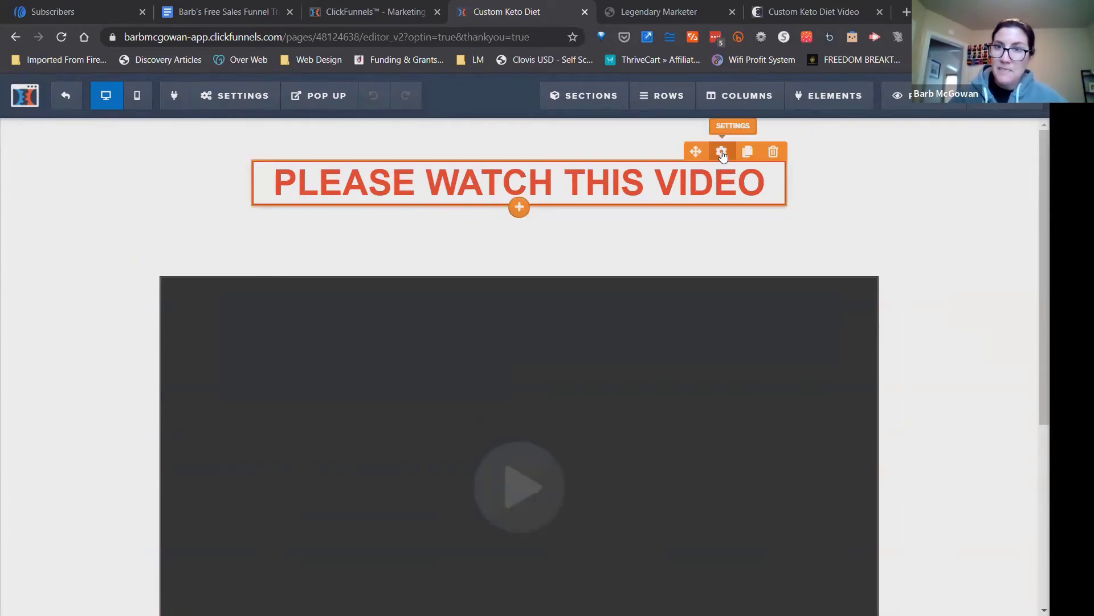
# Set the Thank You page's background to the dark food photo with tomatoes and asparagus.
pyautogui.moveTo(222, 109)
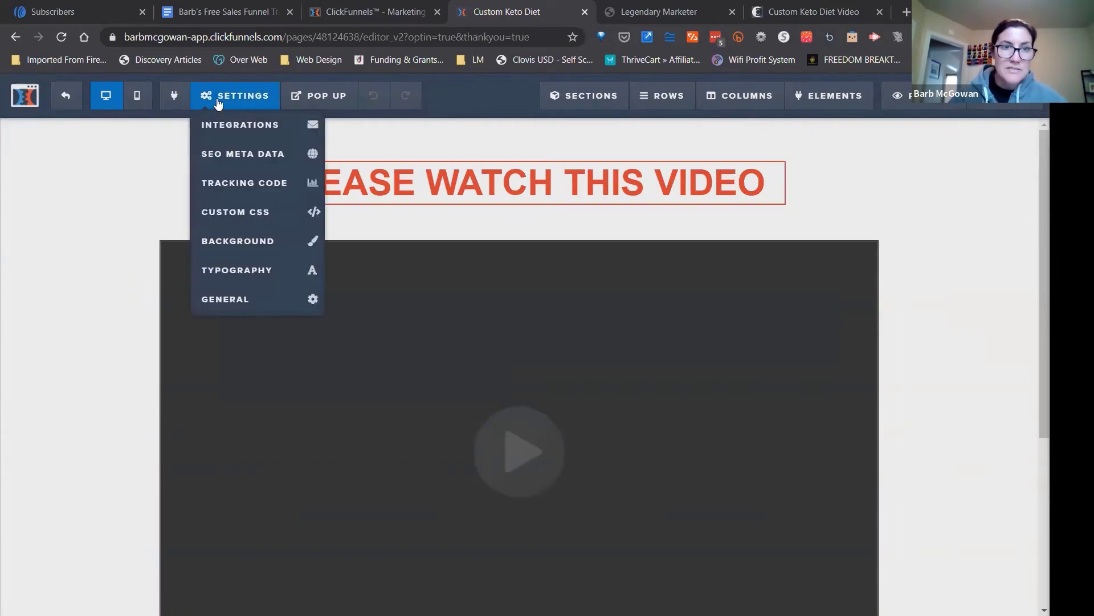
pyautogui.click(243, 244)
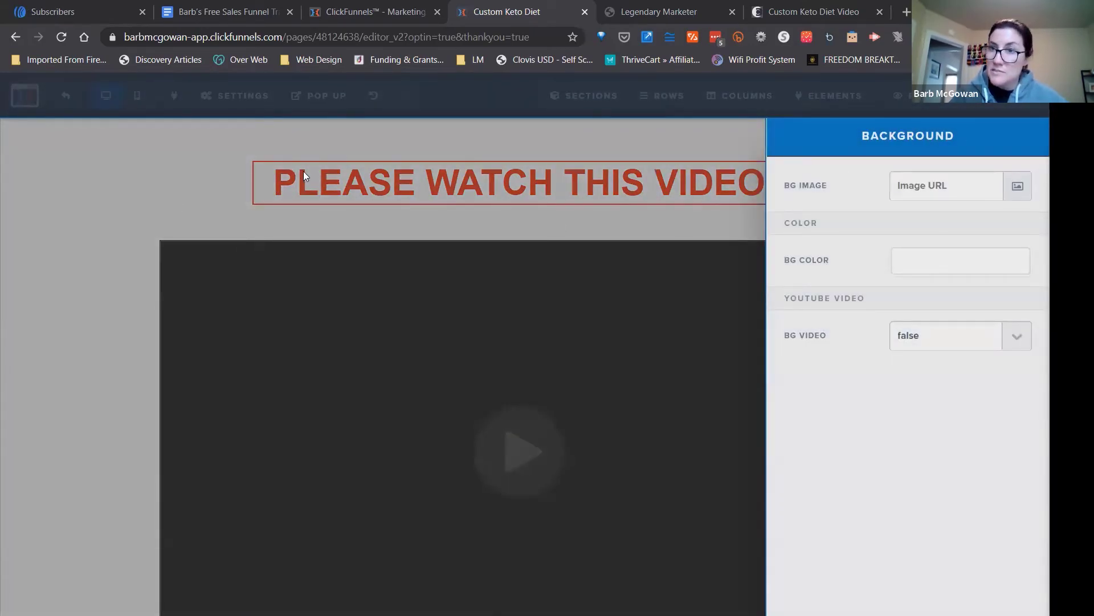
pyautogui.click(1017, 186)
pyautogui.doubleClick(68, 283)
pyautogui.click(613, 195)
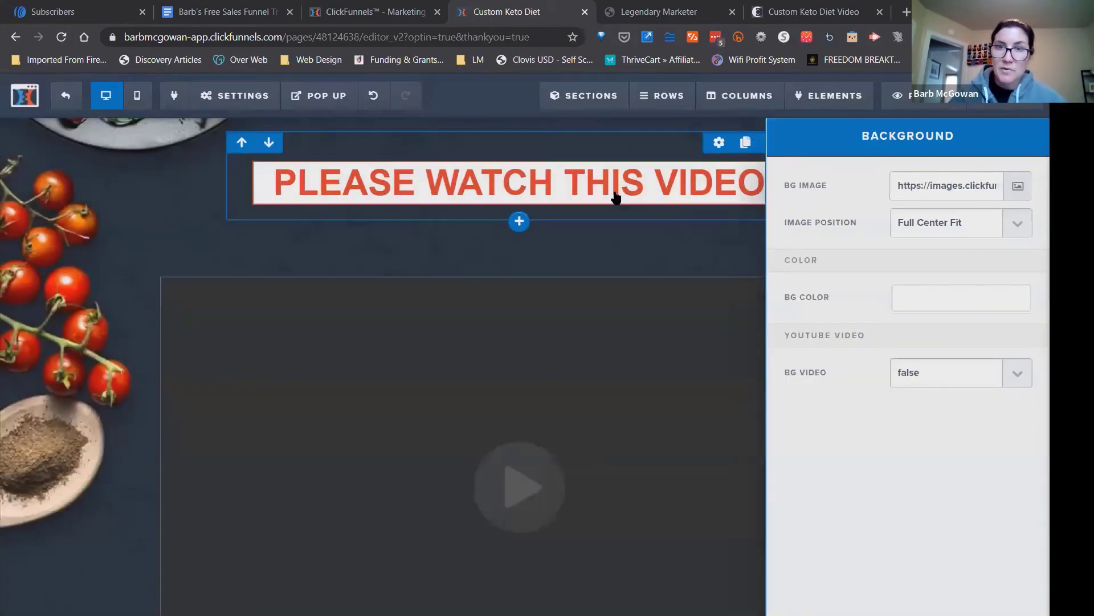
# Make the background colour of the PLEASE WATCH THIS VIDEO headline fully transparent.
pyautogui.click(769, 183)
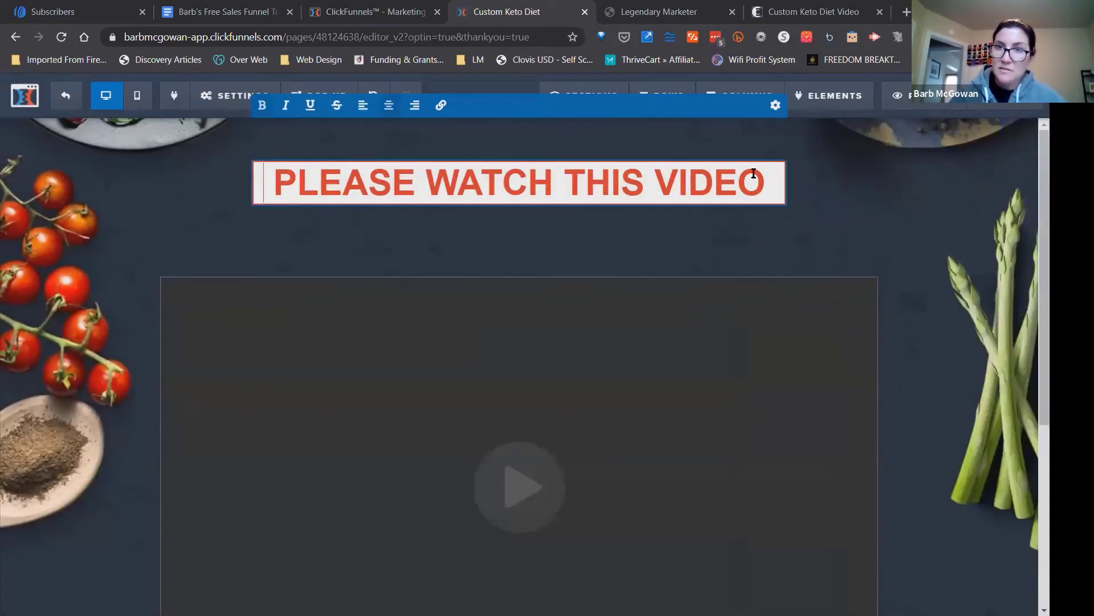
pyautogui.click(829, 195)
pyautogui.click(721, 151)
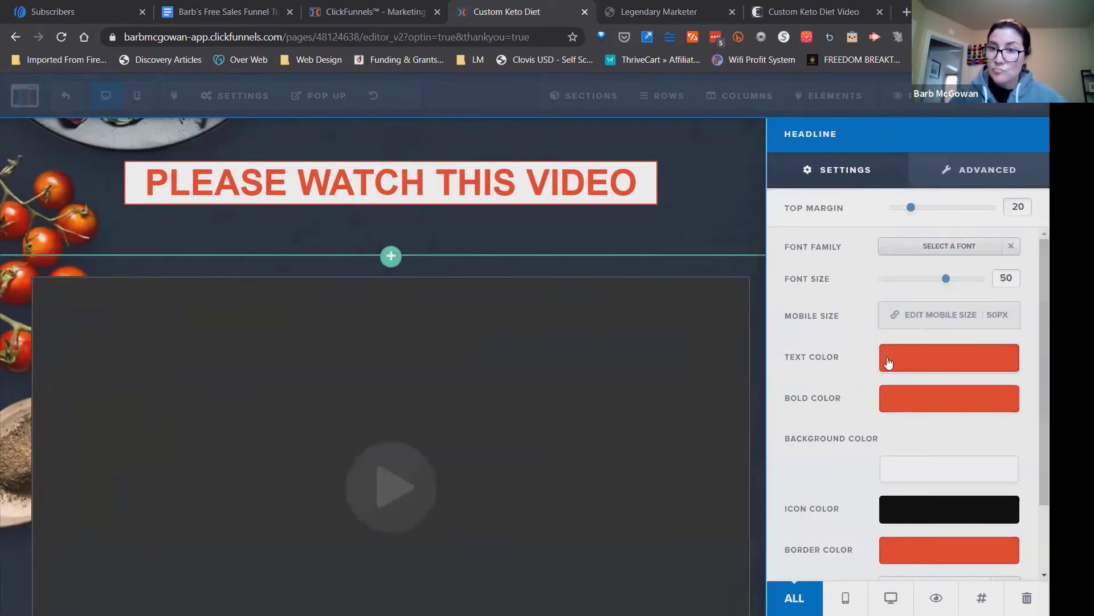
pyautogui.click(903, 470)
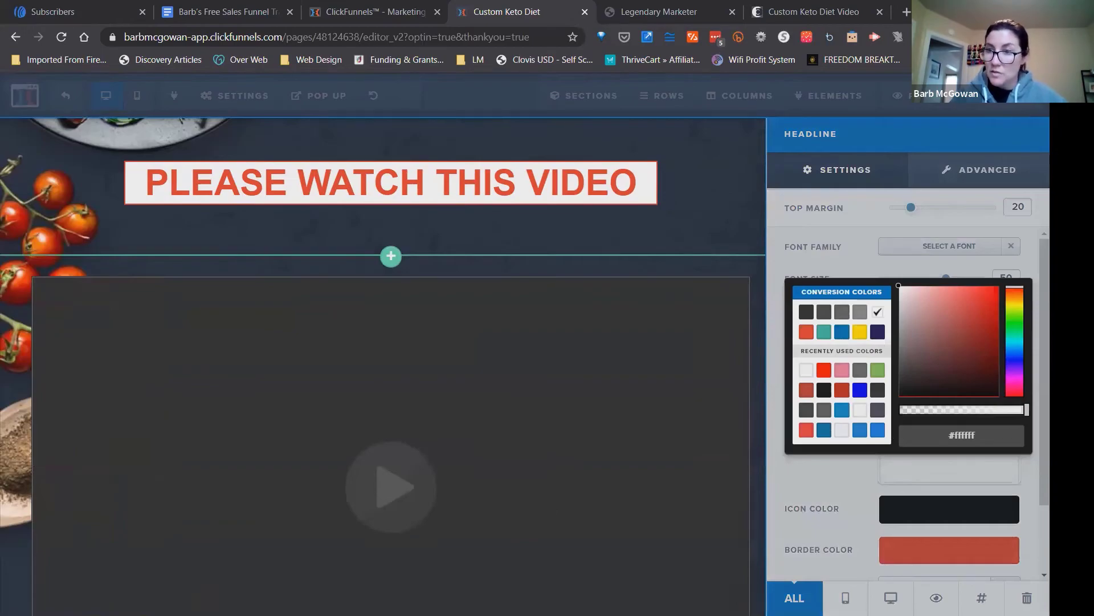
pyautogui.moveTo(1020, 412); pyautogui.dragTo(860, 410)
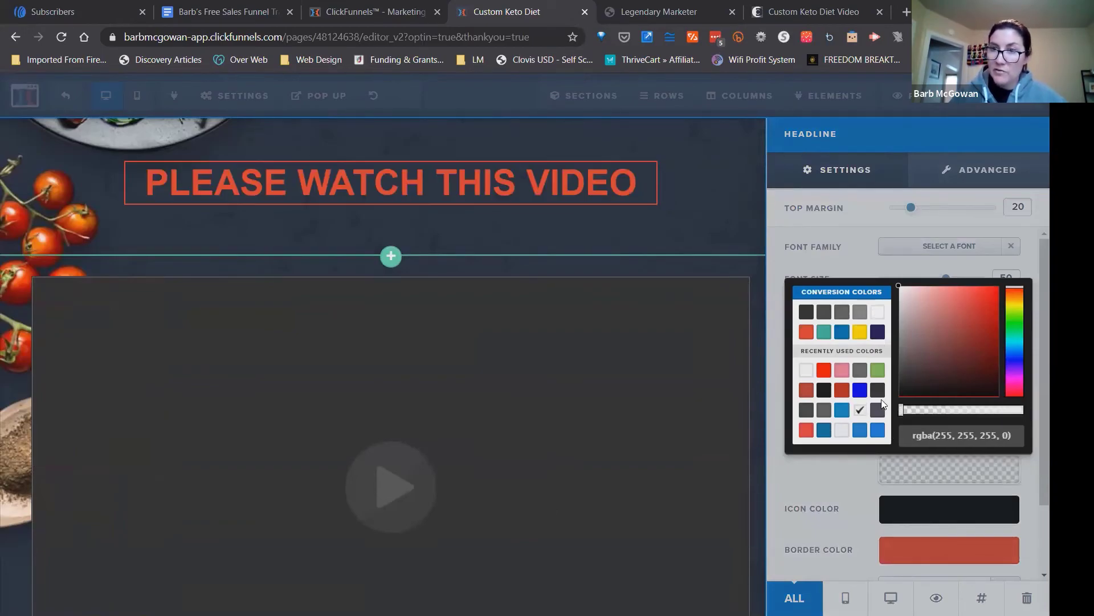
pyautogui.click(844, 268)
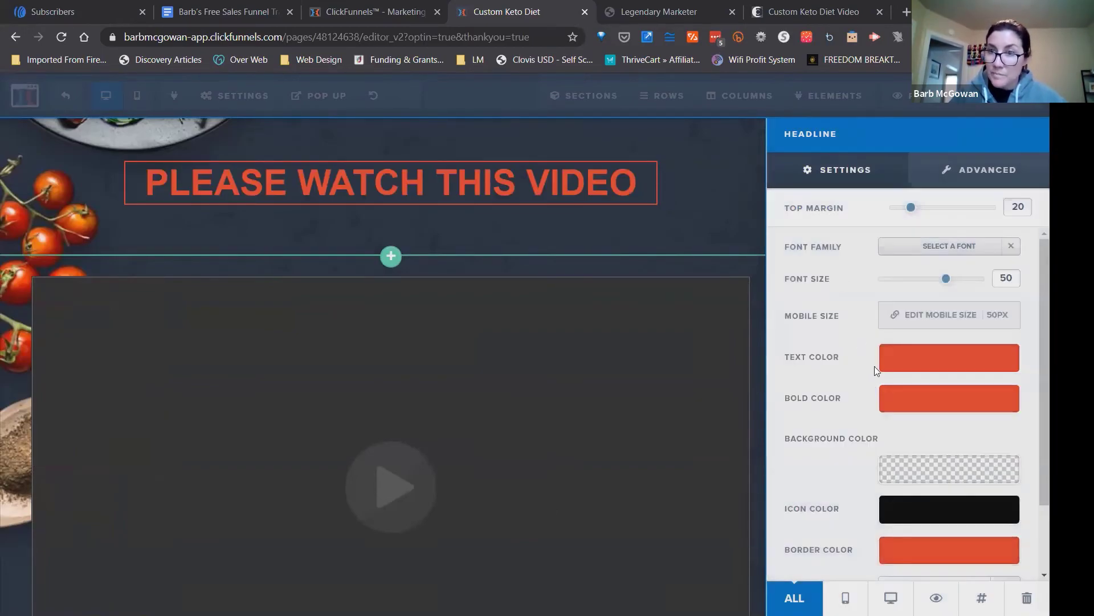
# Set the headline's bold, text and border colours to white and close its settings.
pyautogui.click(911, 399)
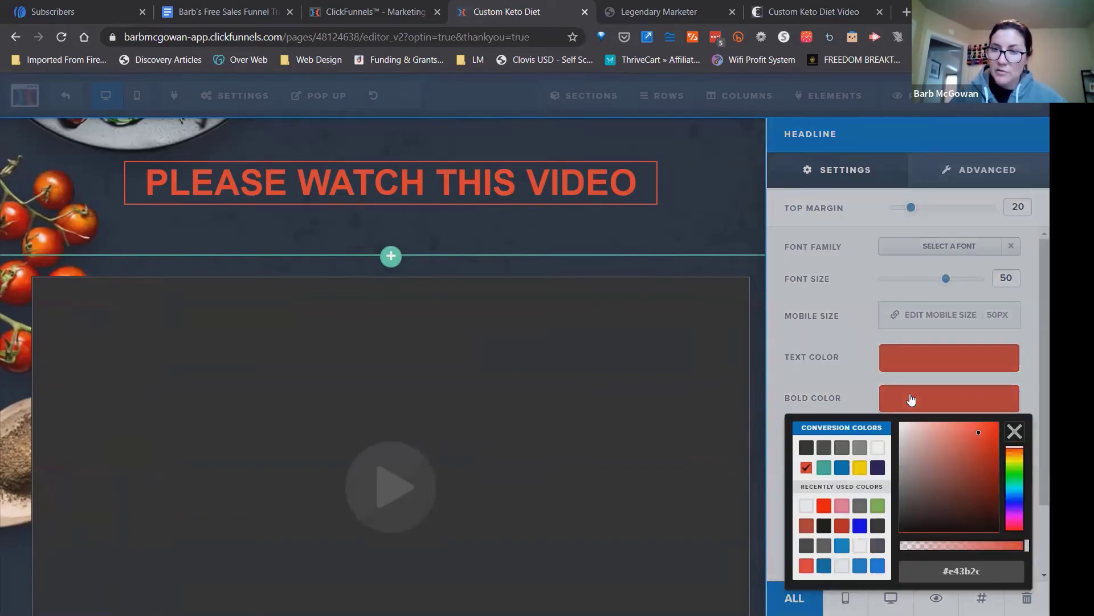
pyautogui.click(878, 448)
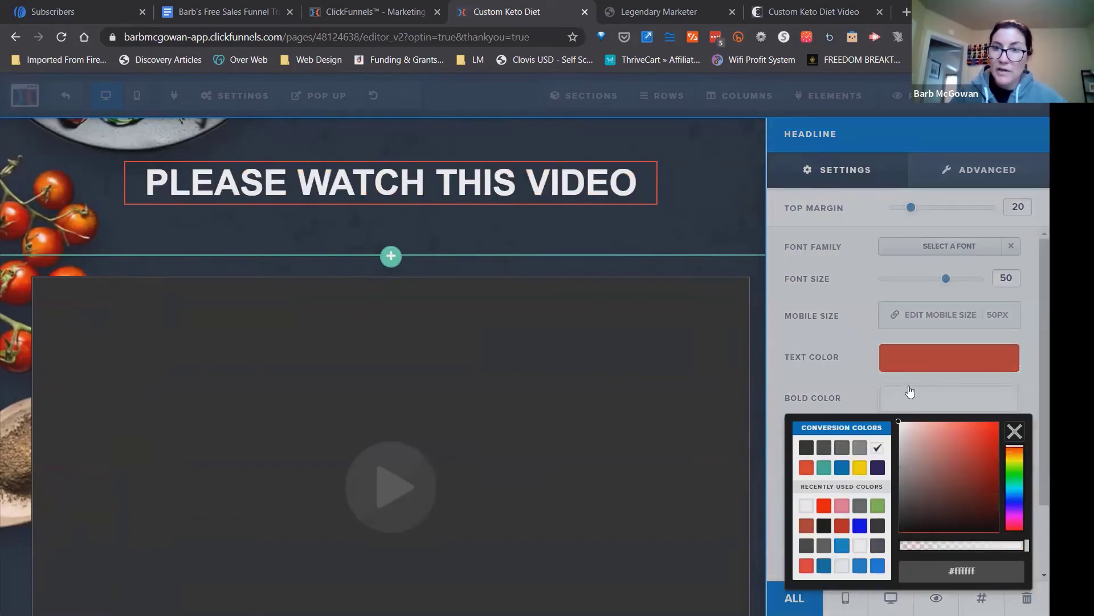
pyautogui.click(906, 363)
pyautogui.click(905, 362)
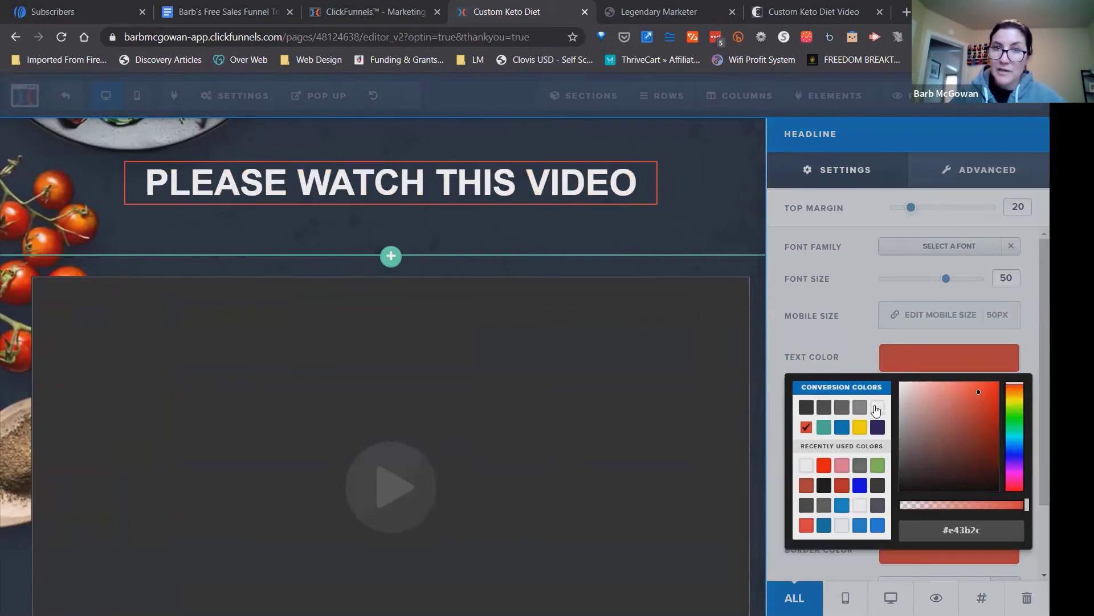
pyautogui.click(877, 408)
pyautogui.click(805, 337)
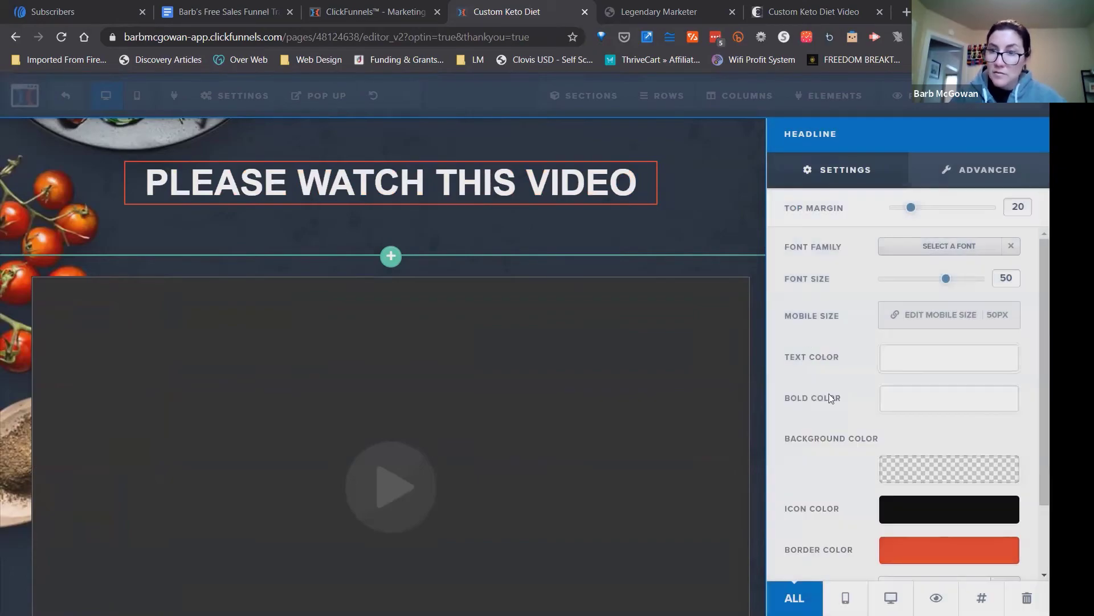
pyautogui.click(901, 557)
pyautogui.click(879, 394)
pyautogui.click(816, 317)
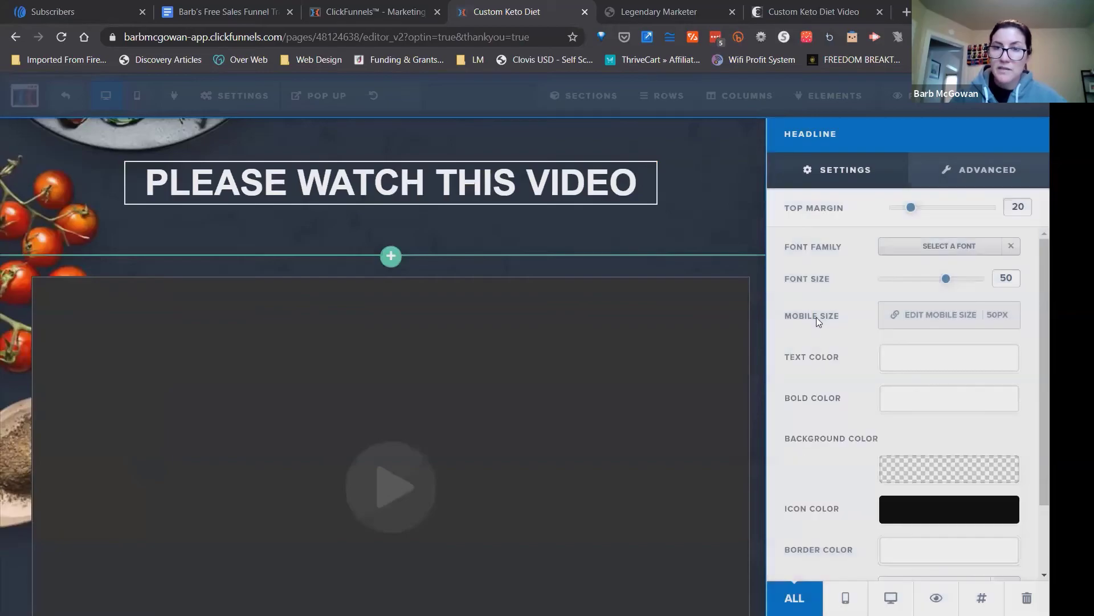
pyautogui.click(745, 235)
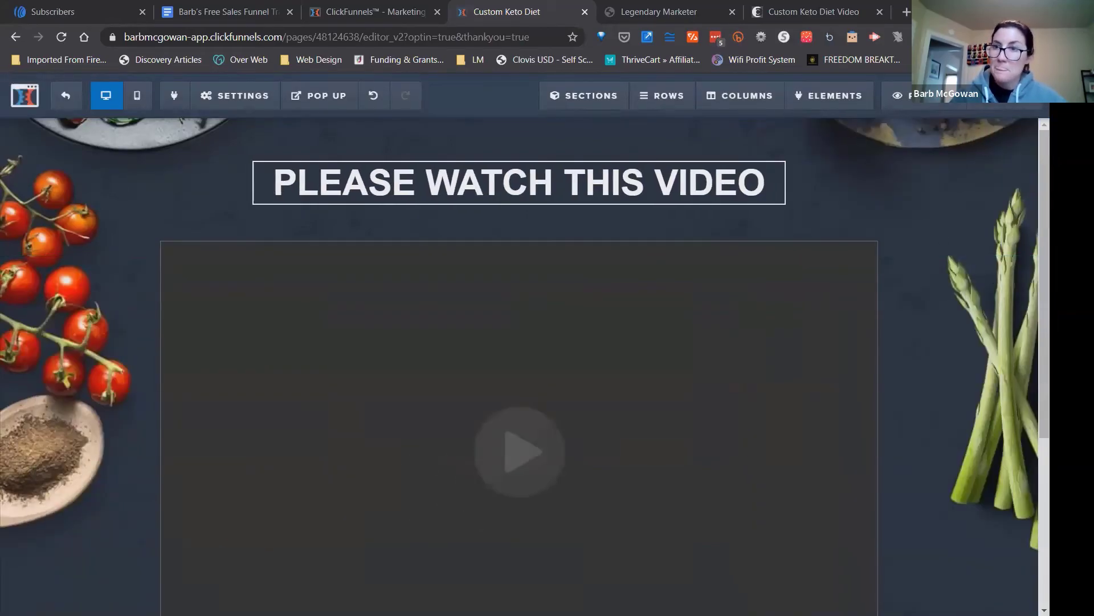
# Look over the restyled Thank You page, then save it and return to the funnel's Optin step.
pyautogui.scroll(-1, 519, 365)
pyautogui.scroll(-5, 519, 365)
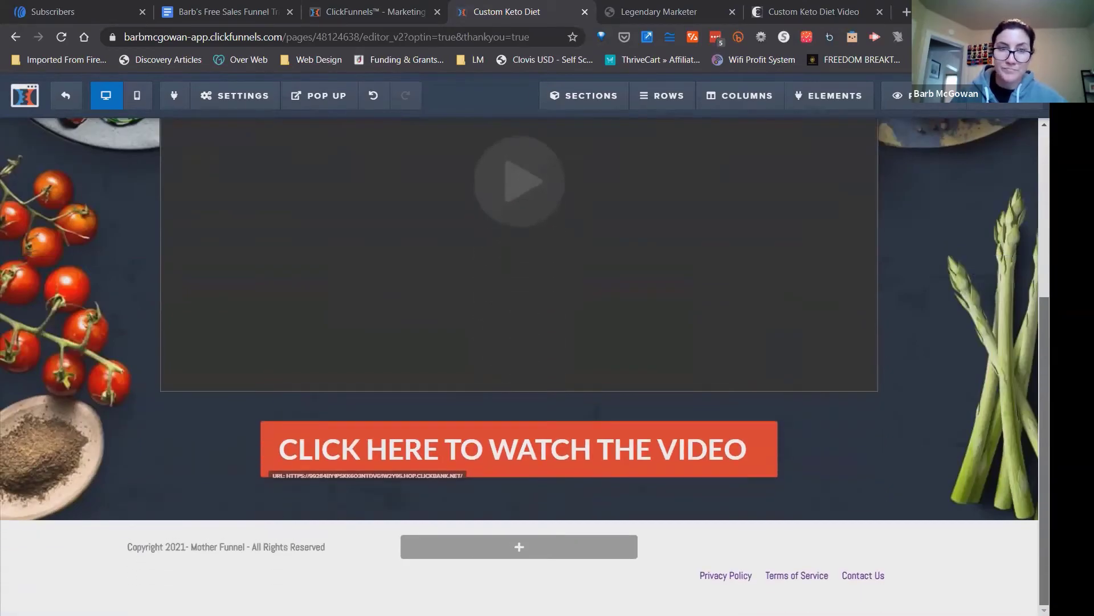
pyautogui.scroll(5, 1009, 151)
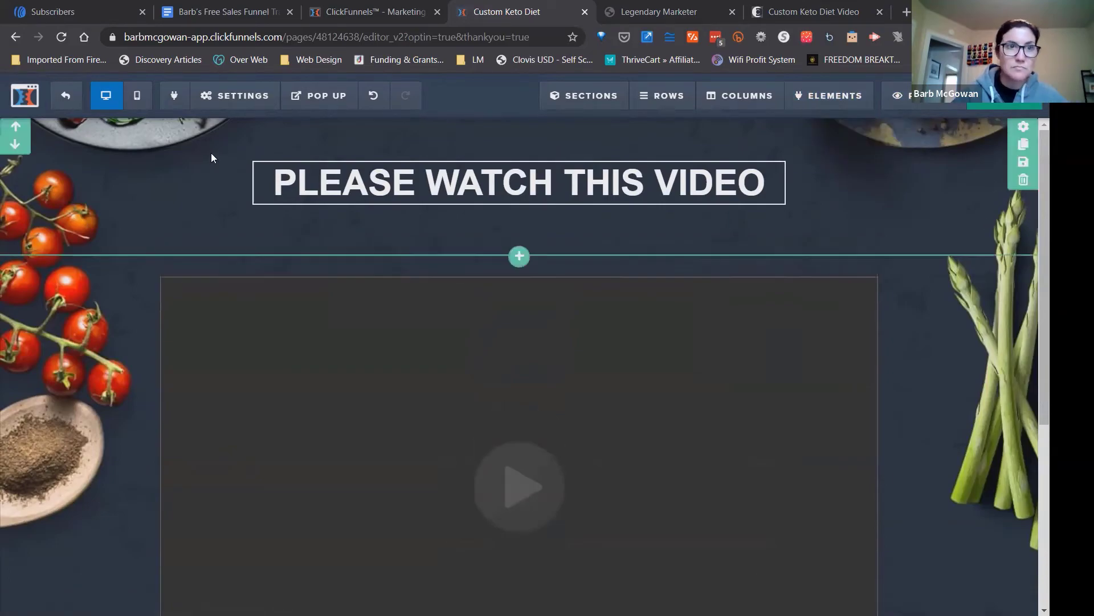
pyautogui.click(66, 97)
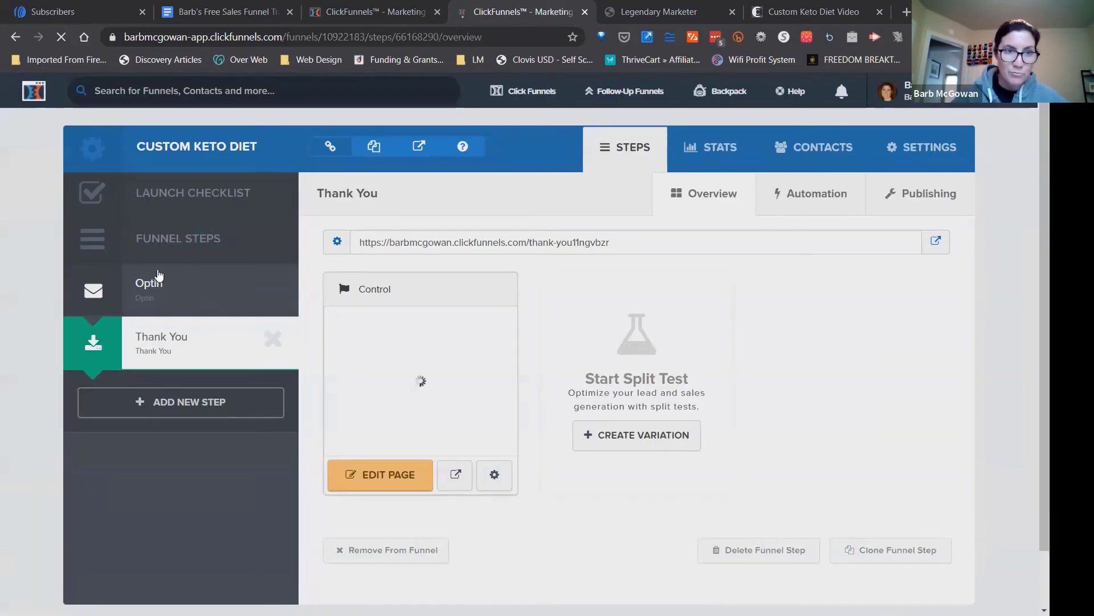
pyautogui.click(159, 278)
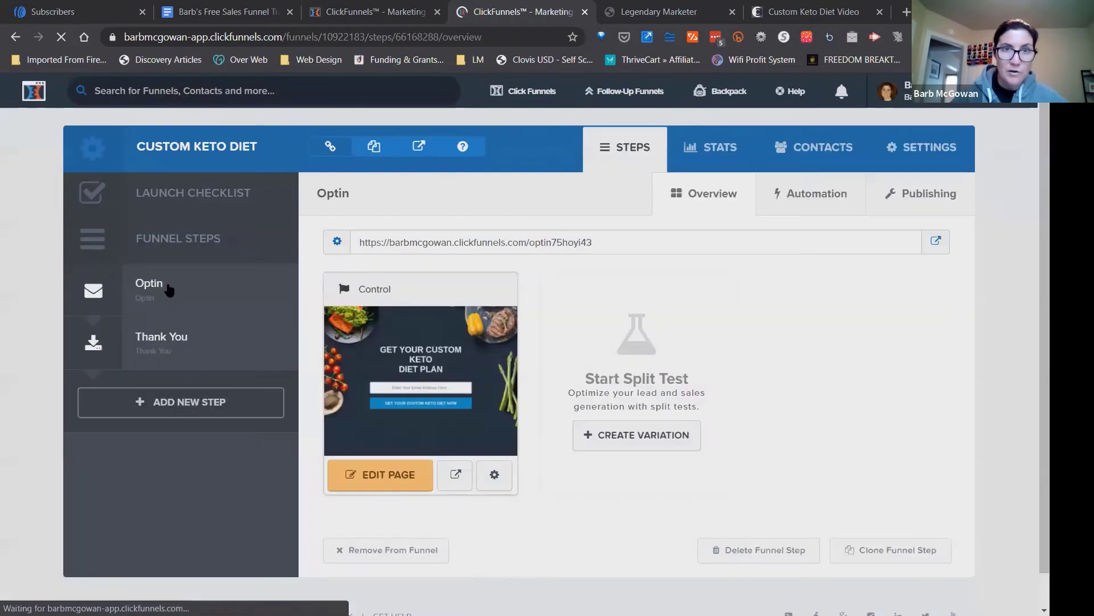
# Open the Optin step's page URL in a new tab and submit the optin form to check the live Thank You page.
pyautogui.moveTo(593, 241); pyautogui.dragTo(359, 242)
pyautogui.hotkey('ctrl', 'c')
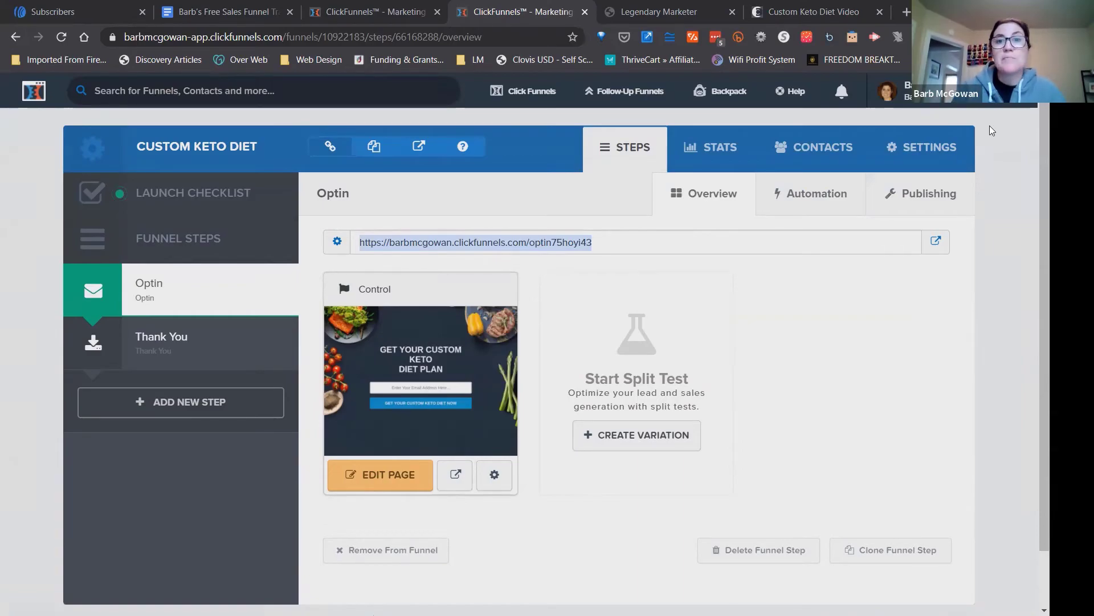
pyautogui.click(906, 13)
pyautogui.hotkey('ctrl', 'v')
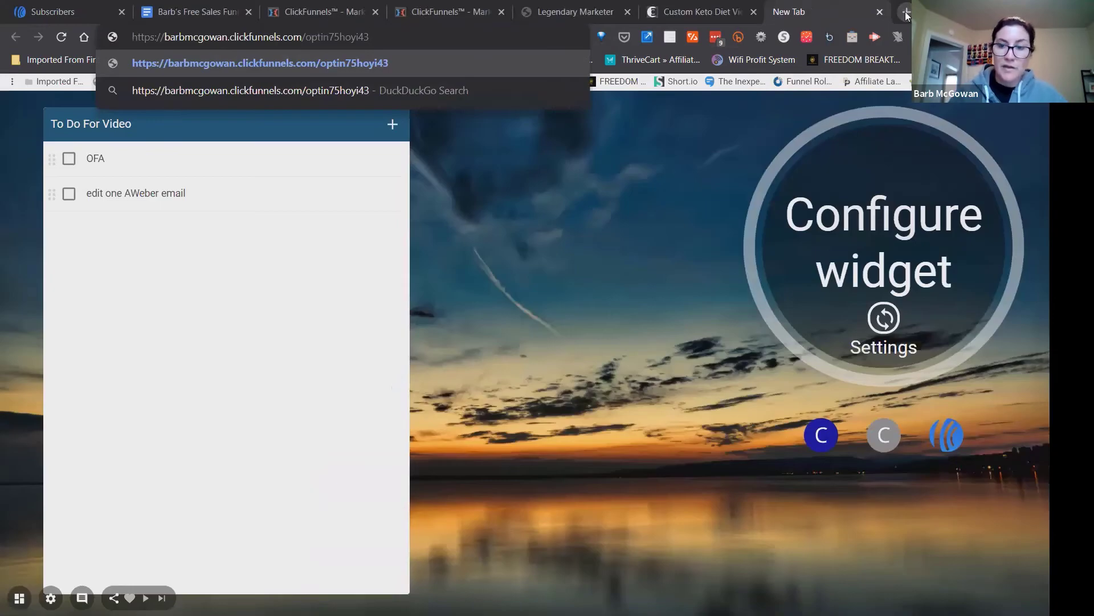
pyautogui.press('Return')
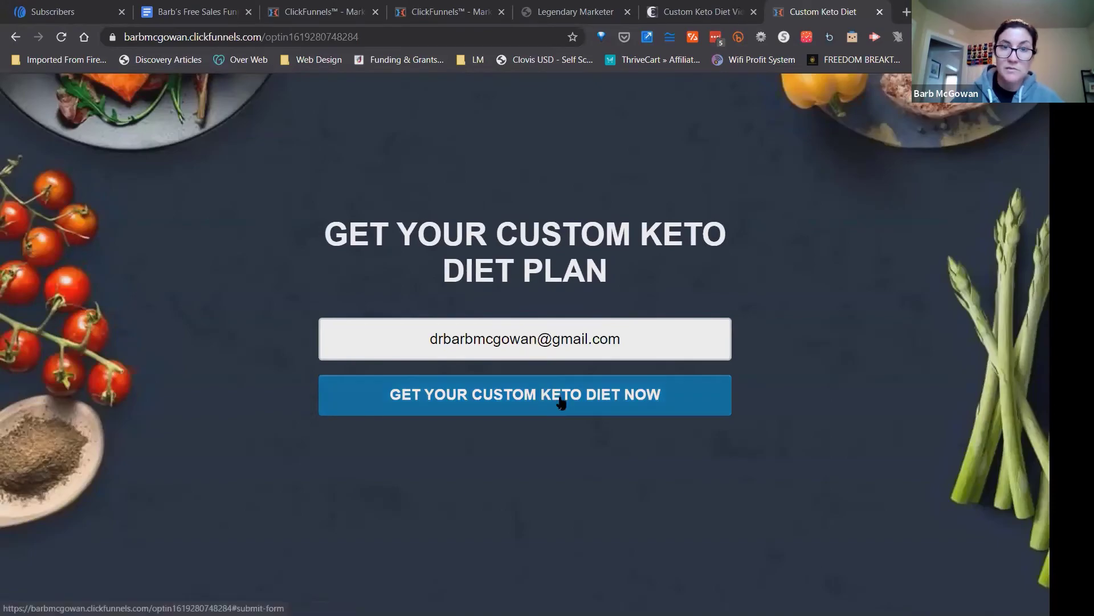
pyautogui.click(561, 401)
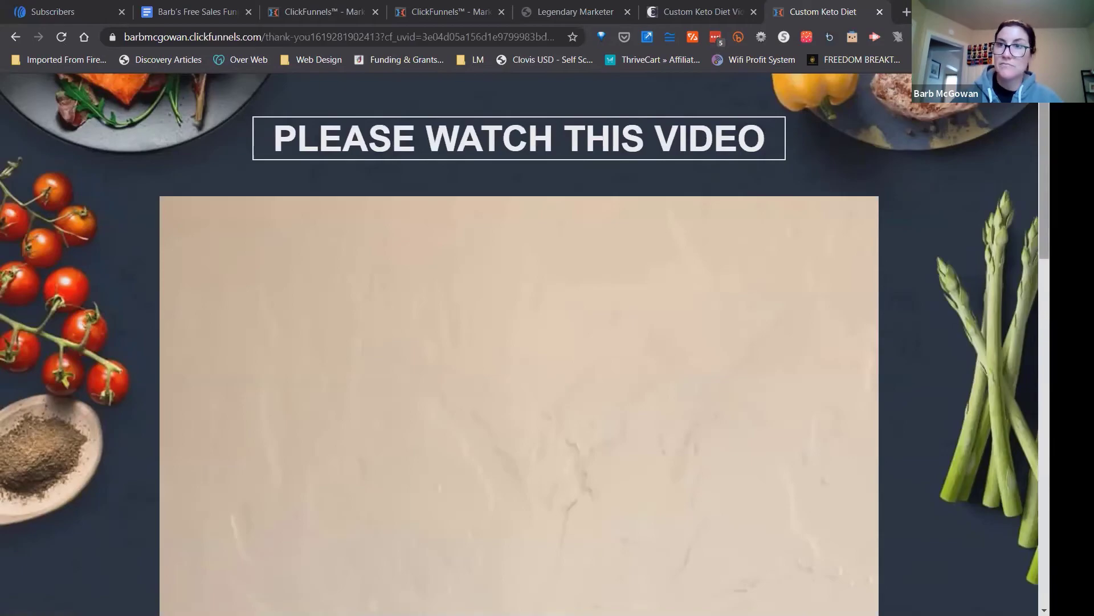
pyautogui.scroll(-10, 518, 342)
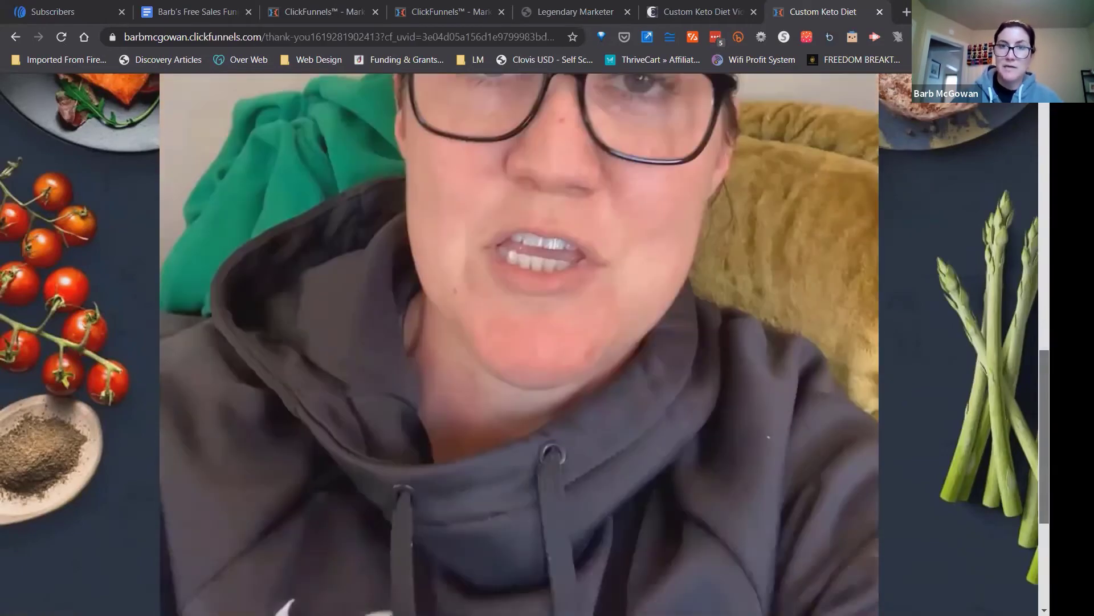
# Follow the Thank You page's CLICK HERE TO WATCH THE VIDEO link and look over the Custom Keto Diet offer page it opens.
pyautogui.scroll(-4, 519, 456)
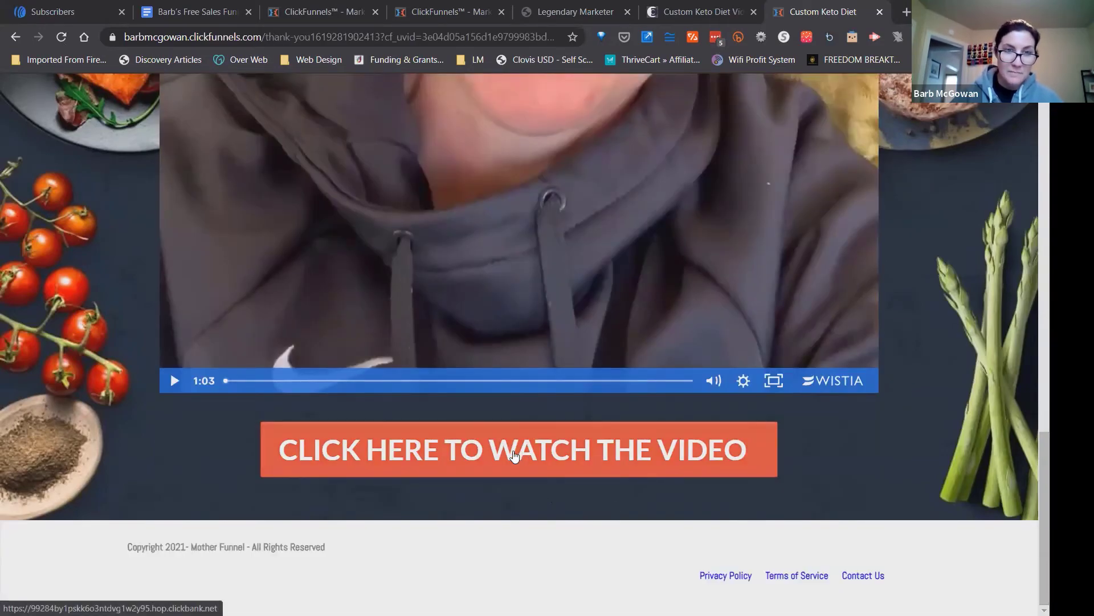
pyautogui.click(515, 455)
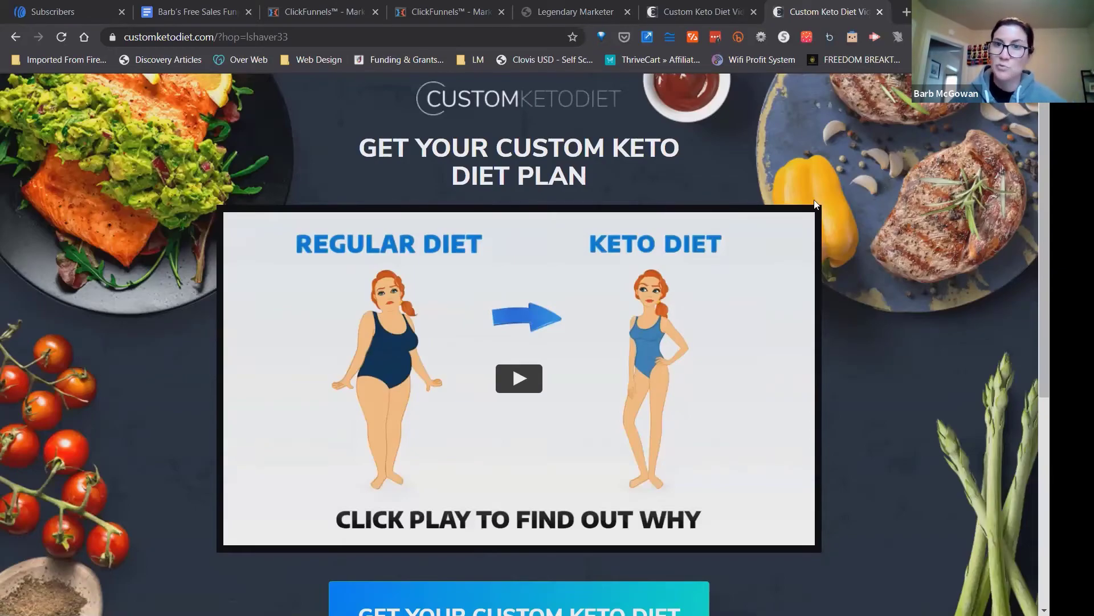
pyautogui.scroll(-6, 1045, 251)
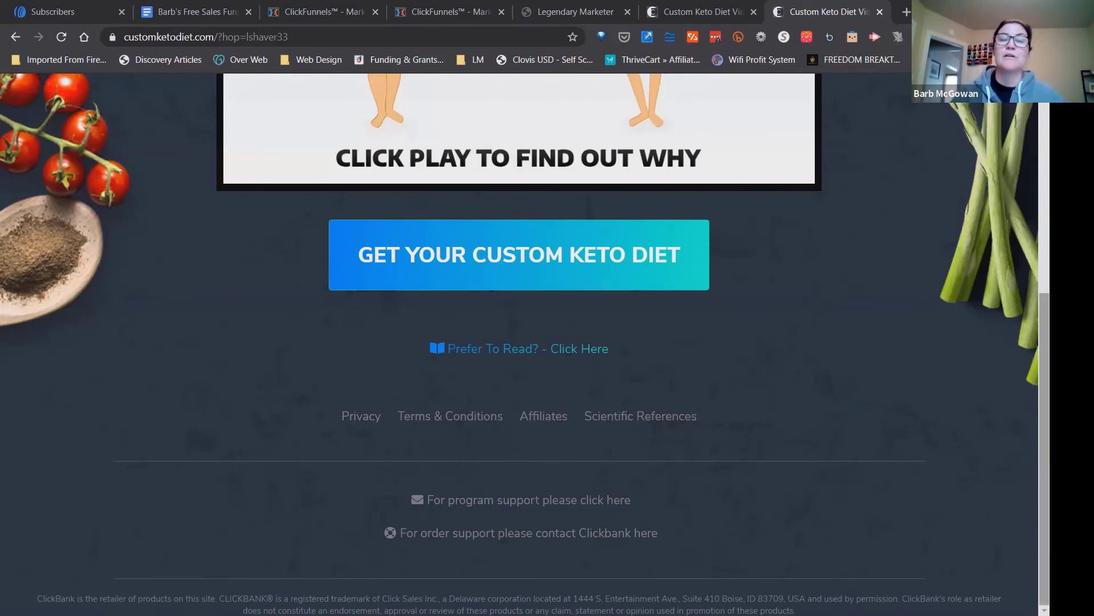
pyautogui.scroll(5, 524, 342)
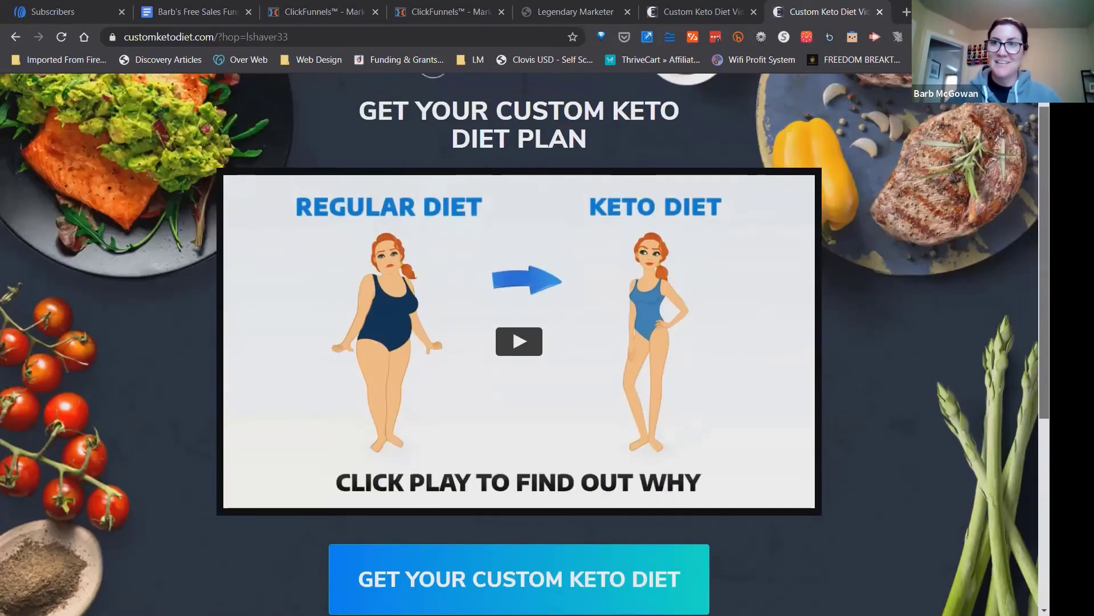
pyautogui.scroll(1, 418, 120)
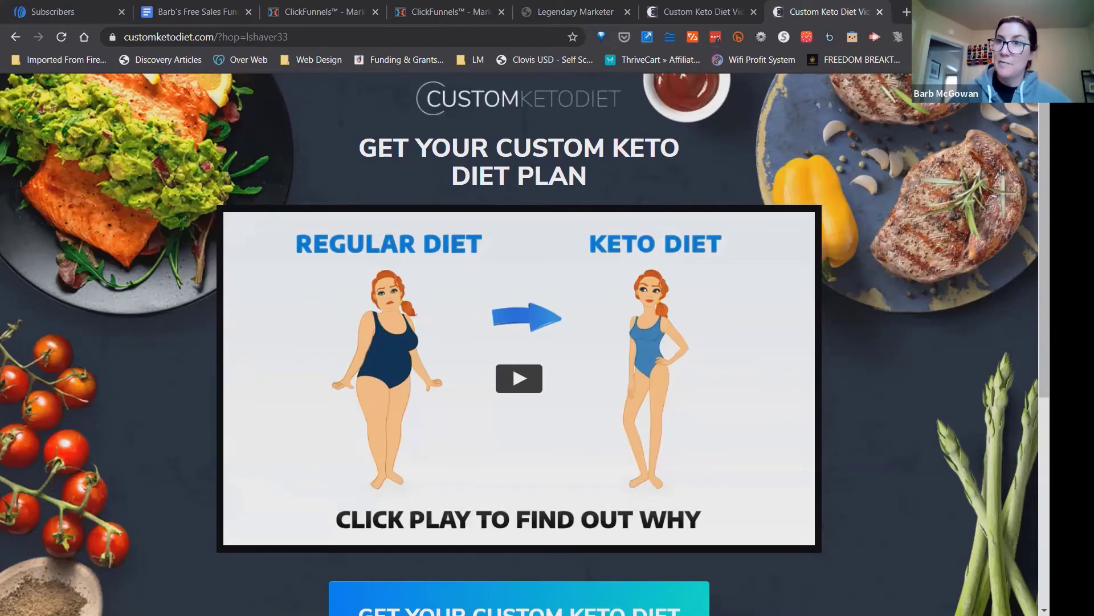
# Switch to AWeber's Subscribers page, check the available lists and reload the Custom Keto Diet list's subscribers.
pyautogui.press('super+Down')
pyautogui.press('super+Up')
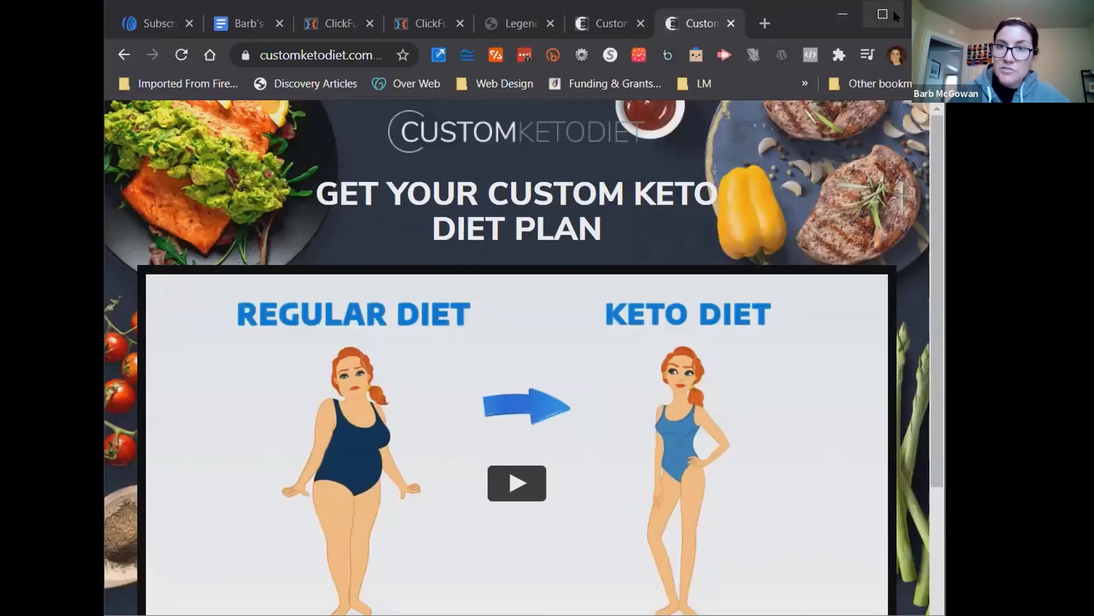
pyautogui.click(151, 21)
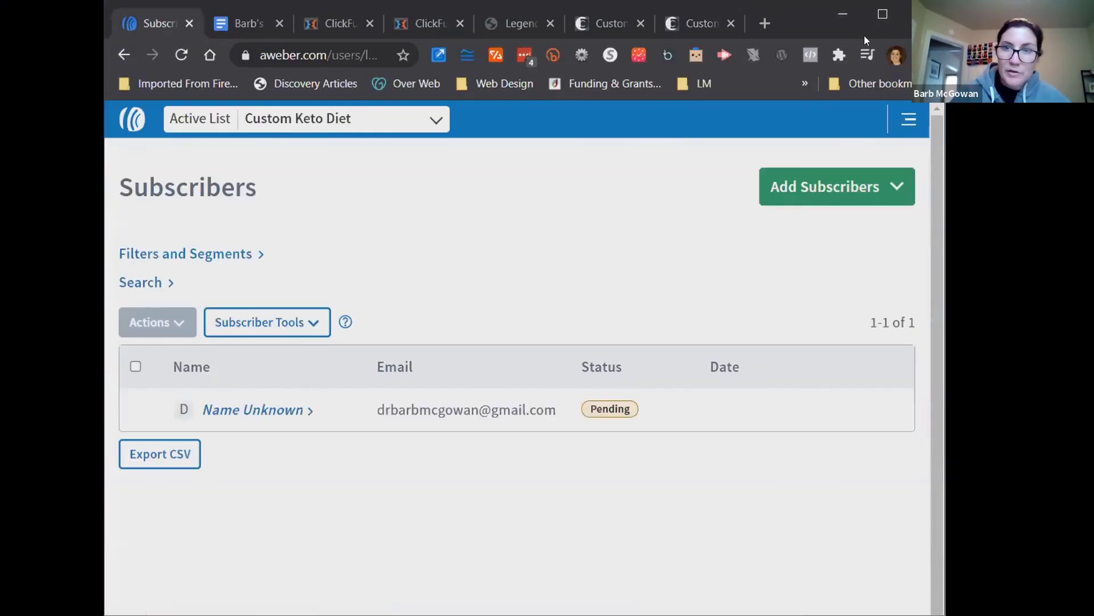
pyautogui.click(879, 17)
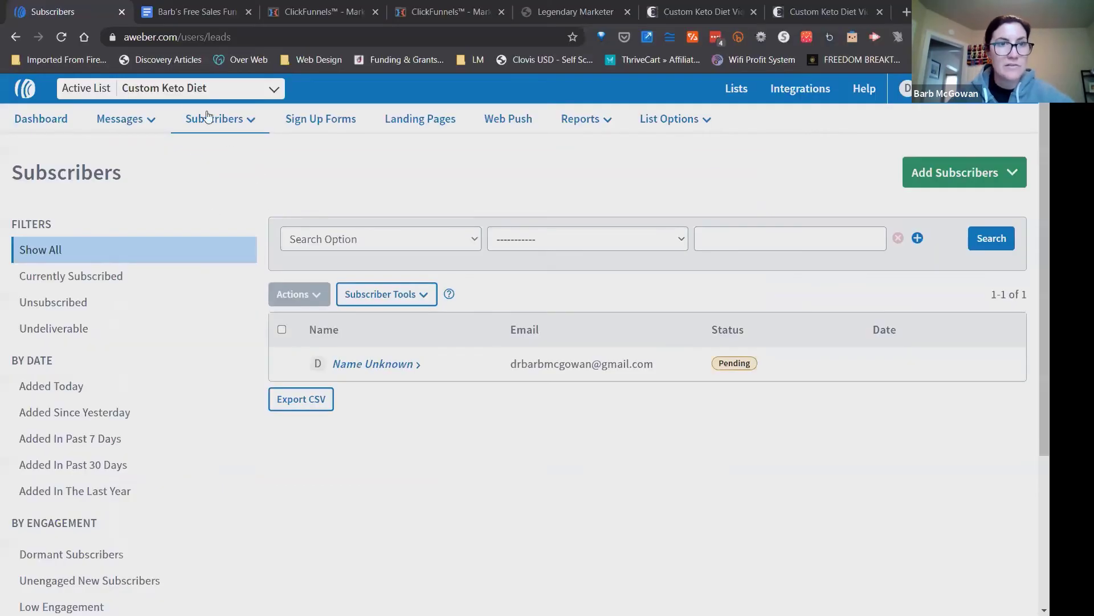
pyautogui.click(274, 89)
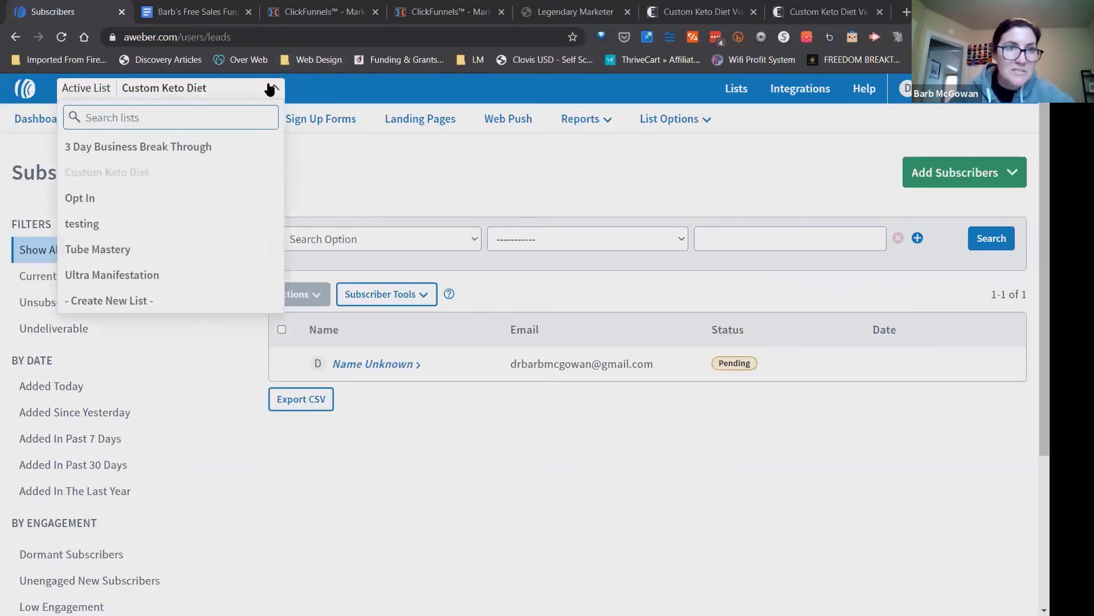
pyautogui.click(273, 89)
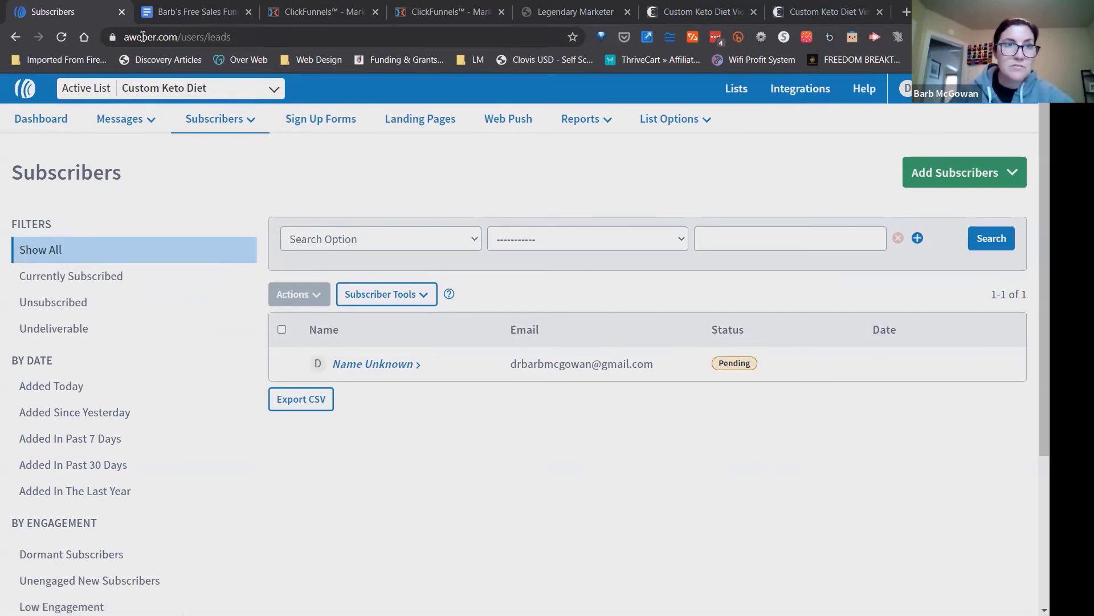
pyautogui.click(162, 38)
pyautogui.press('Return')
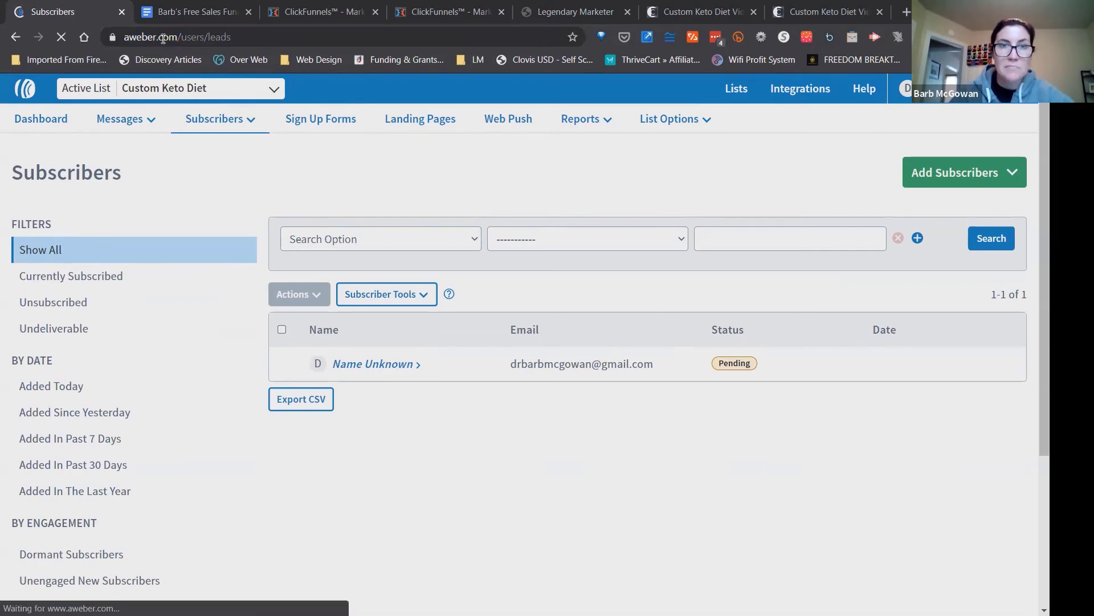
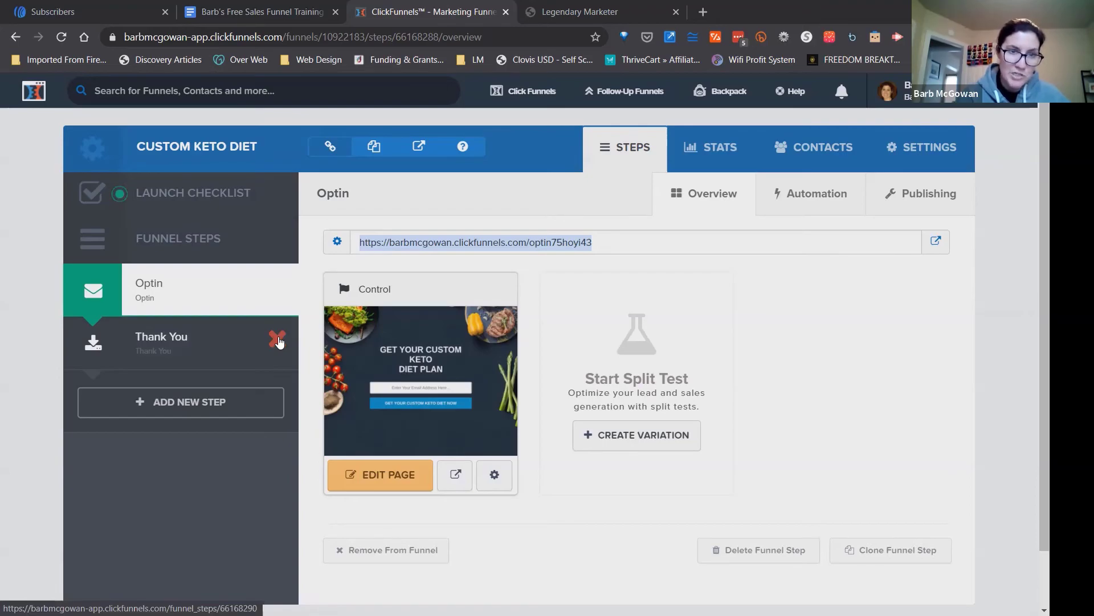
# Delete the Thank You step from the Custom Keto Diet funnel, then open the Optin page for editing.
pyautogui.click(279, 341)
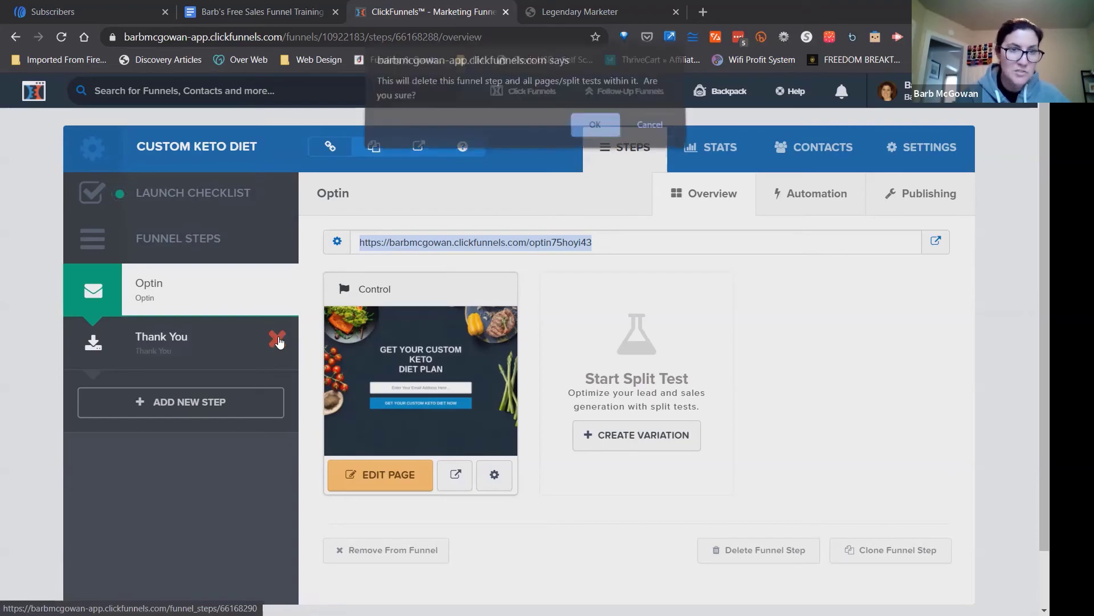
pyautogui.click(596, 131)
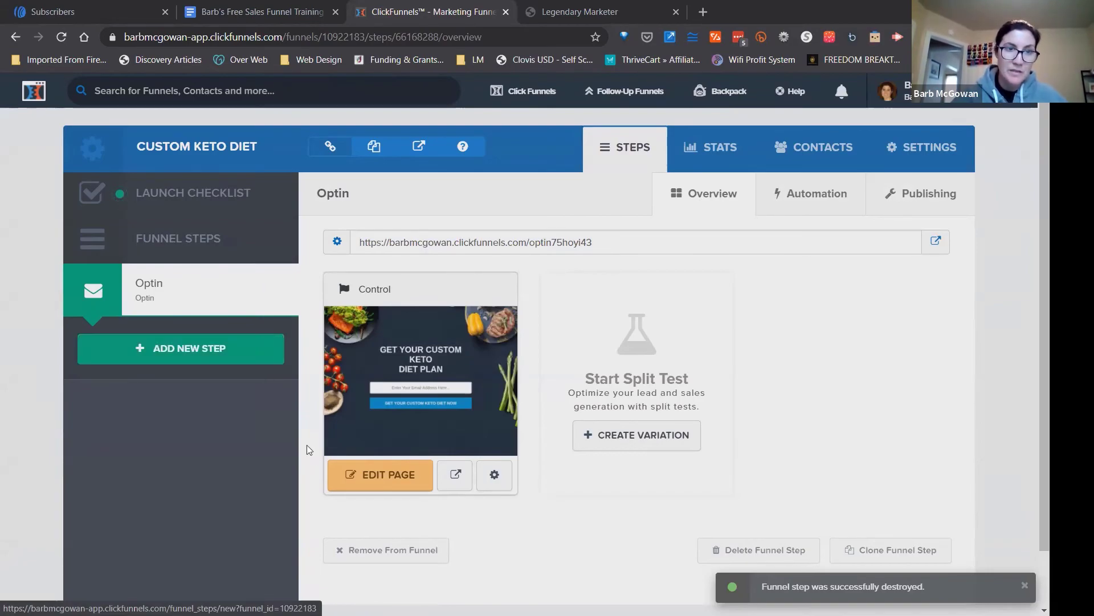
pyautogui.click(391, 477)
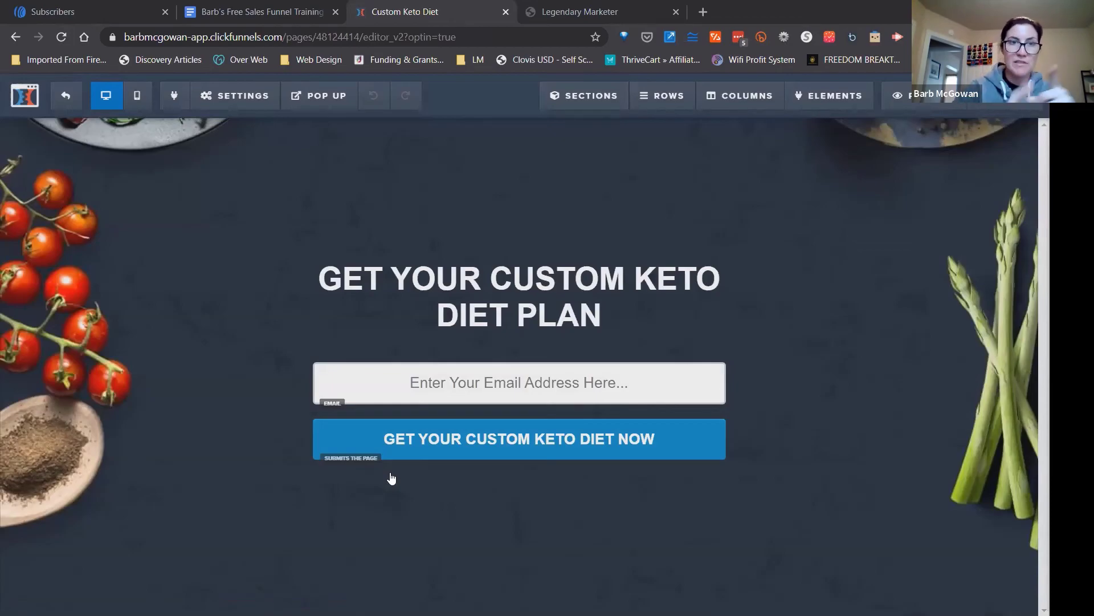
pyautogui.click(249, 105)
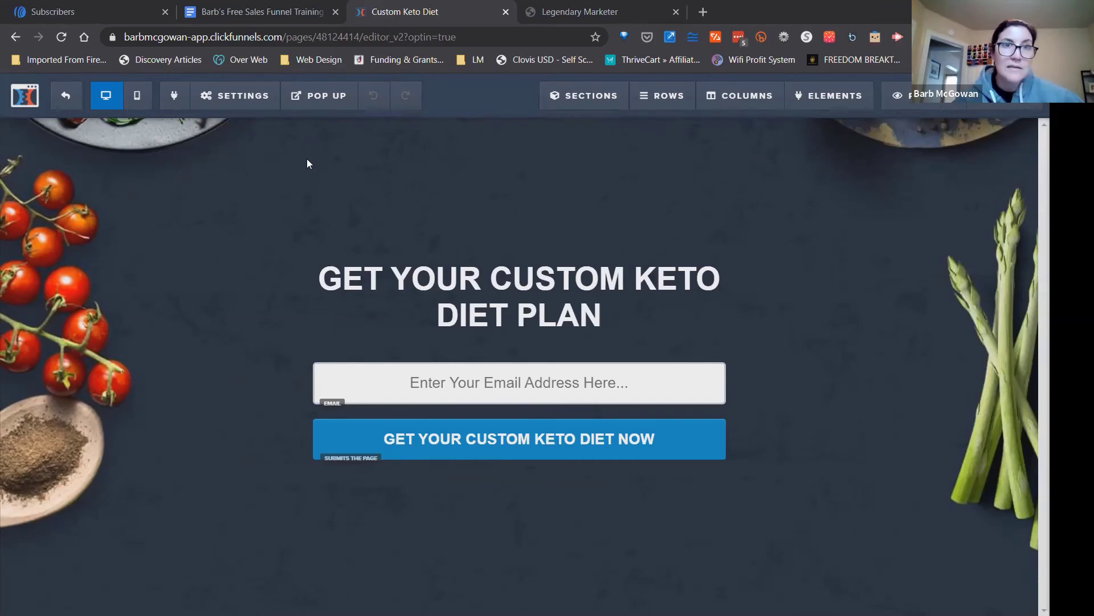
# Copy the ClickBank affiliate link under item 2 of the sales funnel training document and return to the Optin page editor.
pyautogui.click(284, 25)
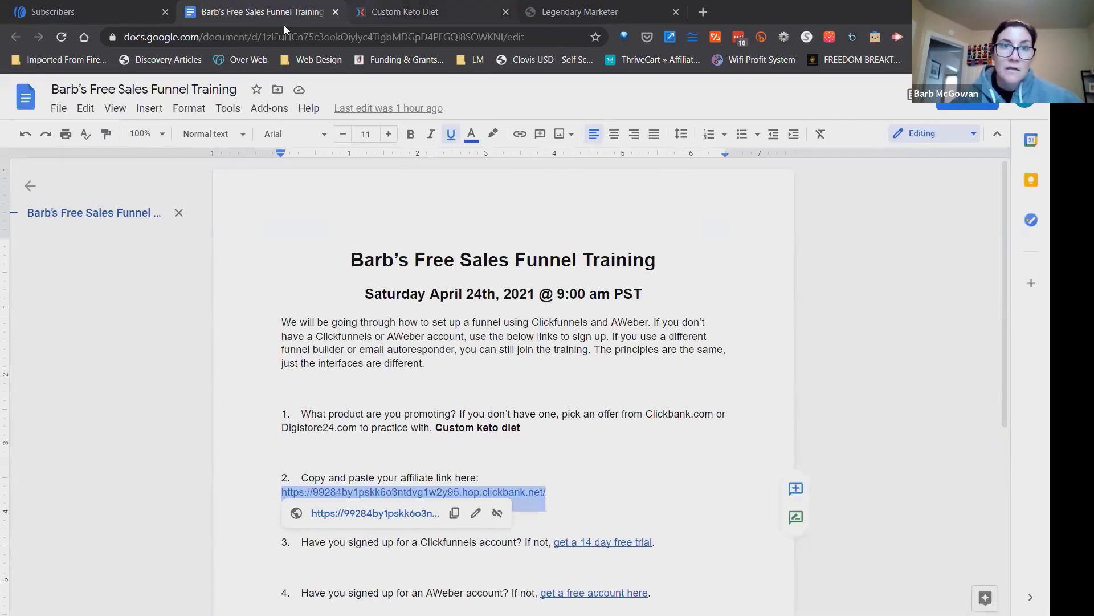
pyautogui.click(566, 493)
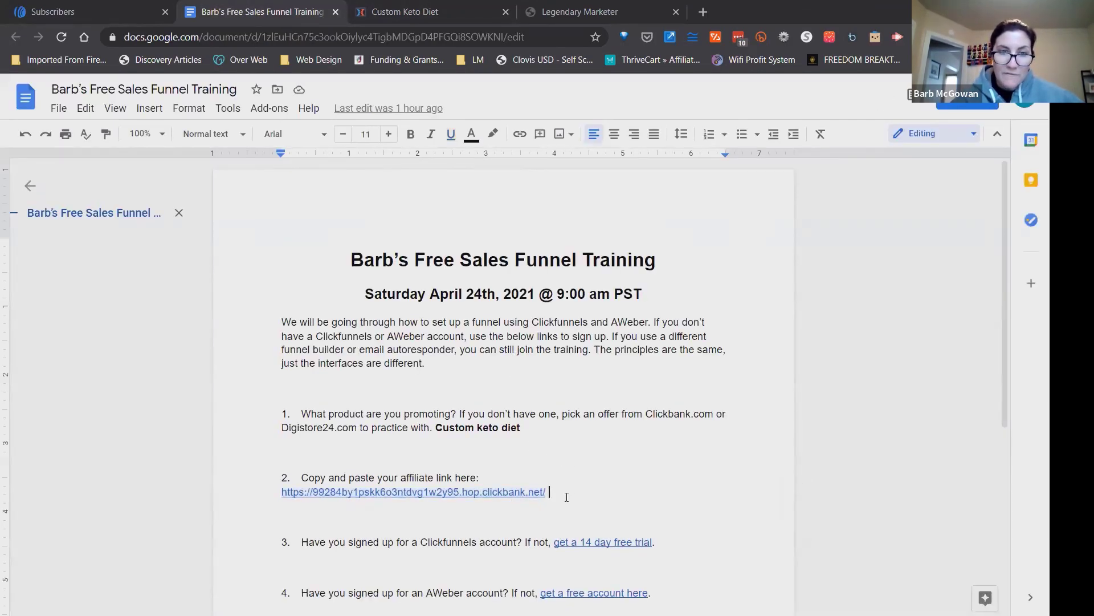
pyautogui.moveTo(567, 497); pyautogui.dragTo(283, 489)
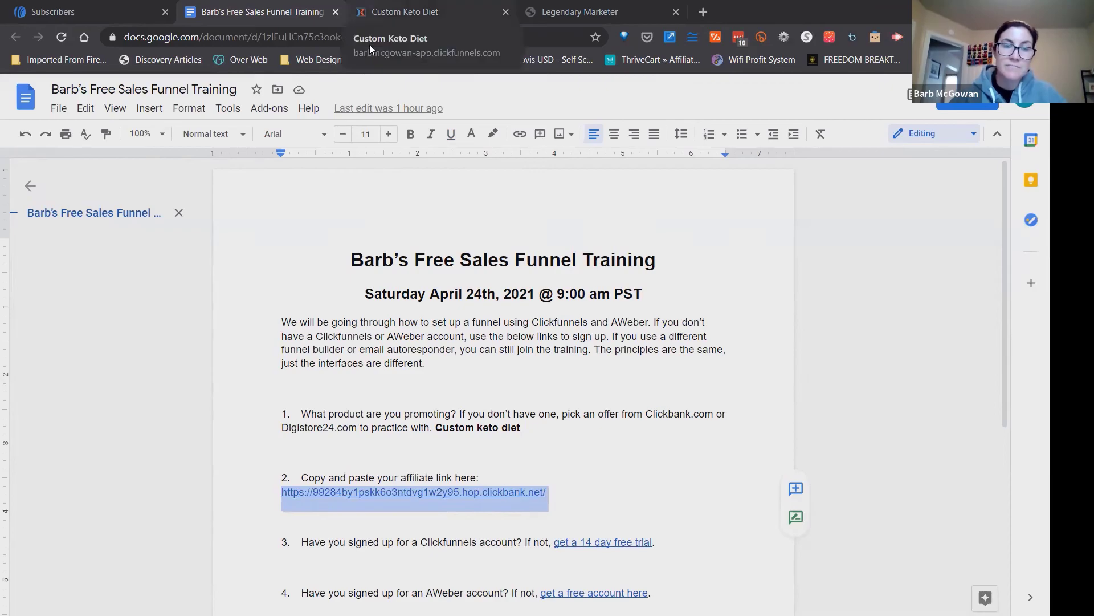
pyautogui.click(379, 17)
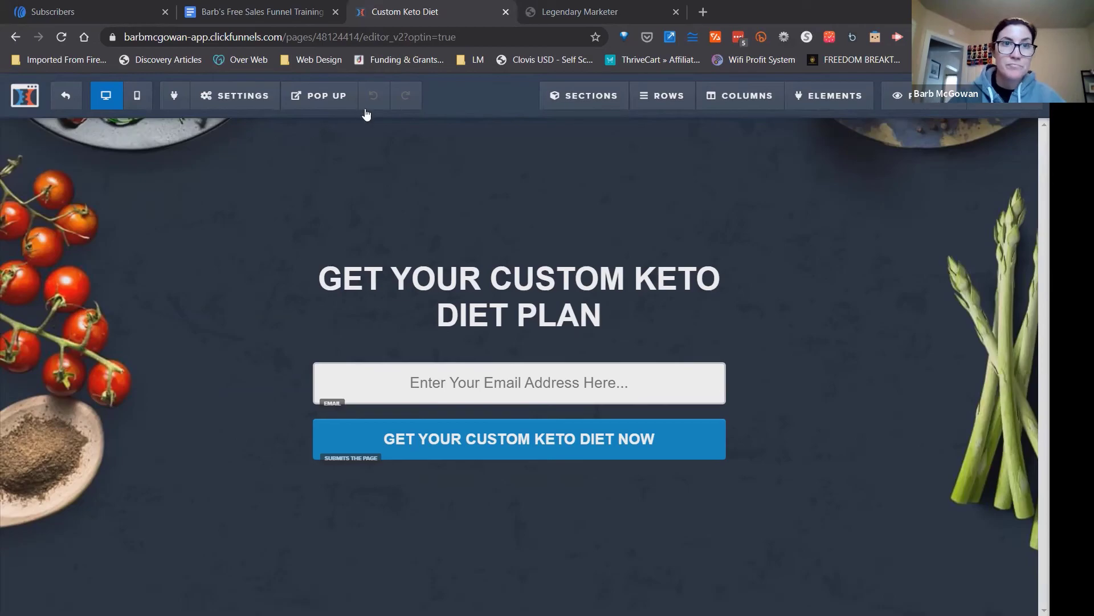
# Set the Optin page's On Submit Go To address to the copied ClickBank affiliate link, without a trailing space.
pyautogui.moveTo(234, 98)
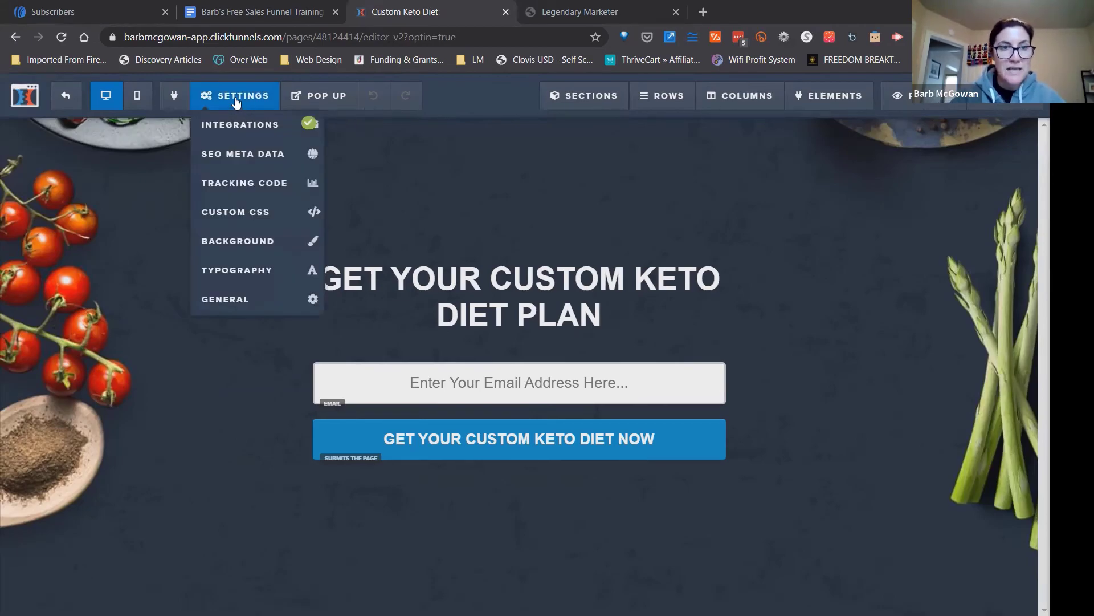
pyautogui.click(250, 304)
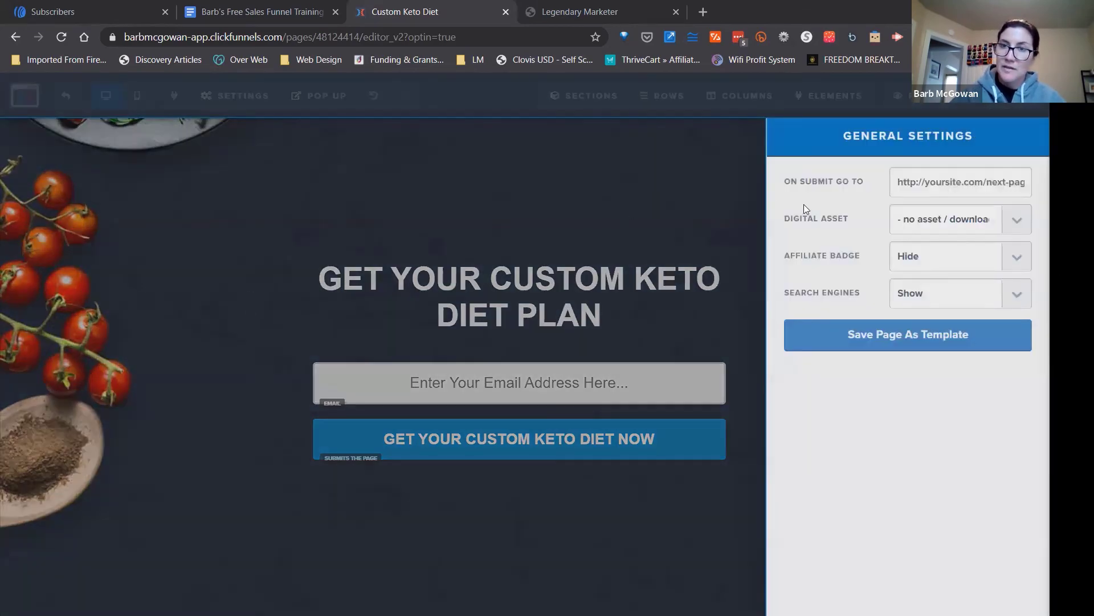
pyautogui.click(938, 181)
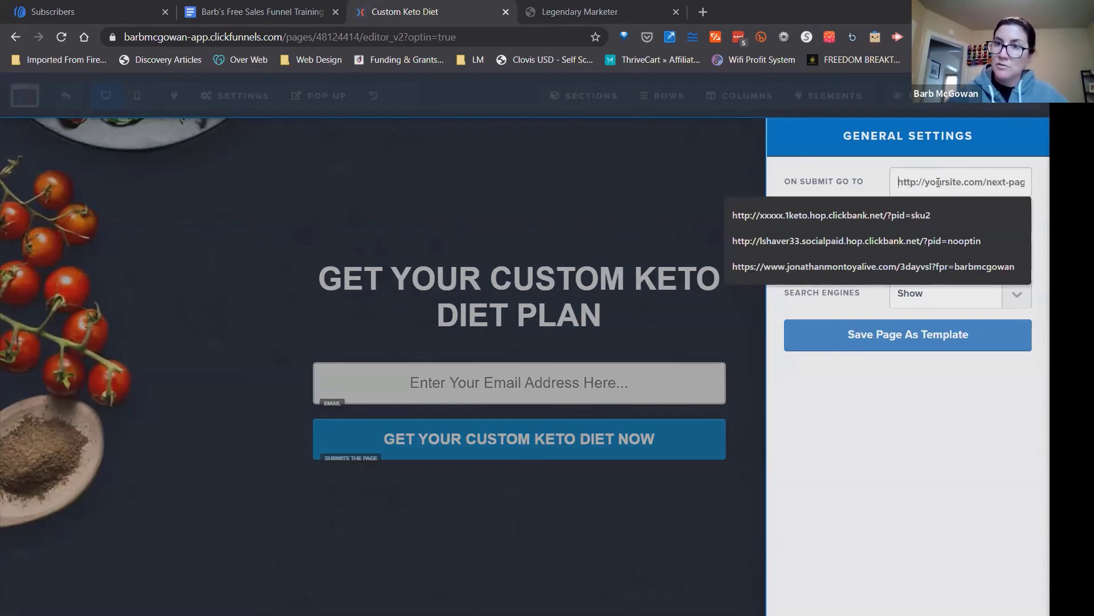
pyautogui.hotkey('ctrl', 'v')
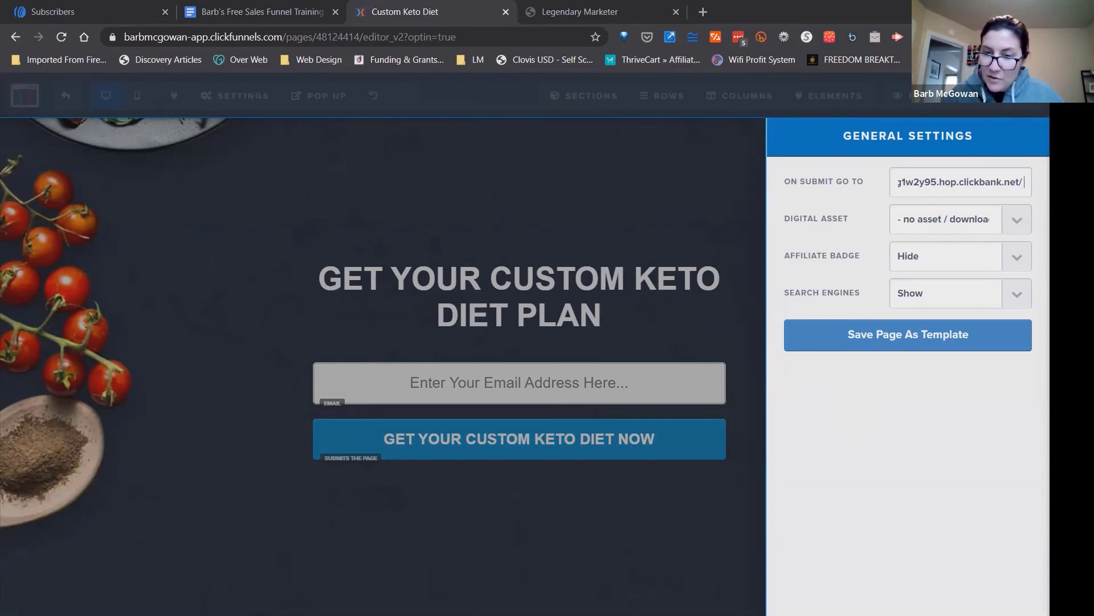
pyautogui.press('BackSpace')
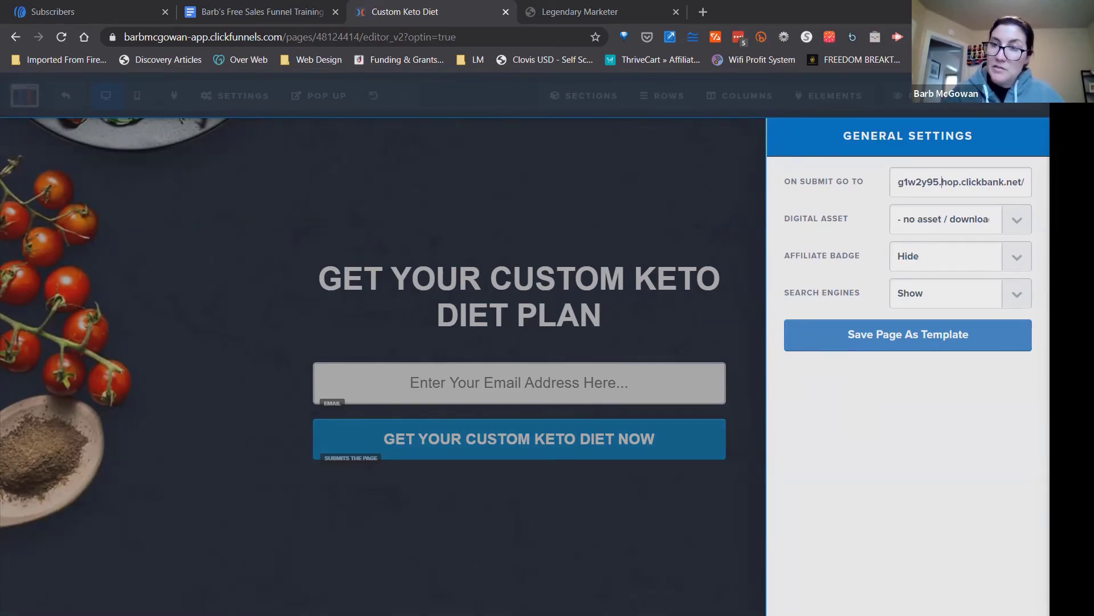
# Check the pasted affiliate link from start to end, then close the general settings and return to the funnel's Optin step.
pyautogui.press('Left')
pyautogui.press('Left')
pyautogui.press('Left')
pyautogui.press('Left')
pyautogui.press('Left')
pyautogui.press('Left')
pyautogui.press('Left')
pyautogui.press('Left')
pyautogui.press('Left')
pyautogui.press('Left')
pyautogui.press('Left')
pyautogui.press('Left')
pyautogui.press('Left')
pyautogui.press('Left')
pyautogui.press('Left')
pyautogui.press('Left')
pyautogui.press('Left')
pyautogui.press('Left')
pyautogui.press('Left')
pyautogui.press('Left')
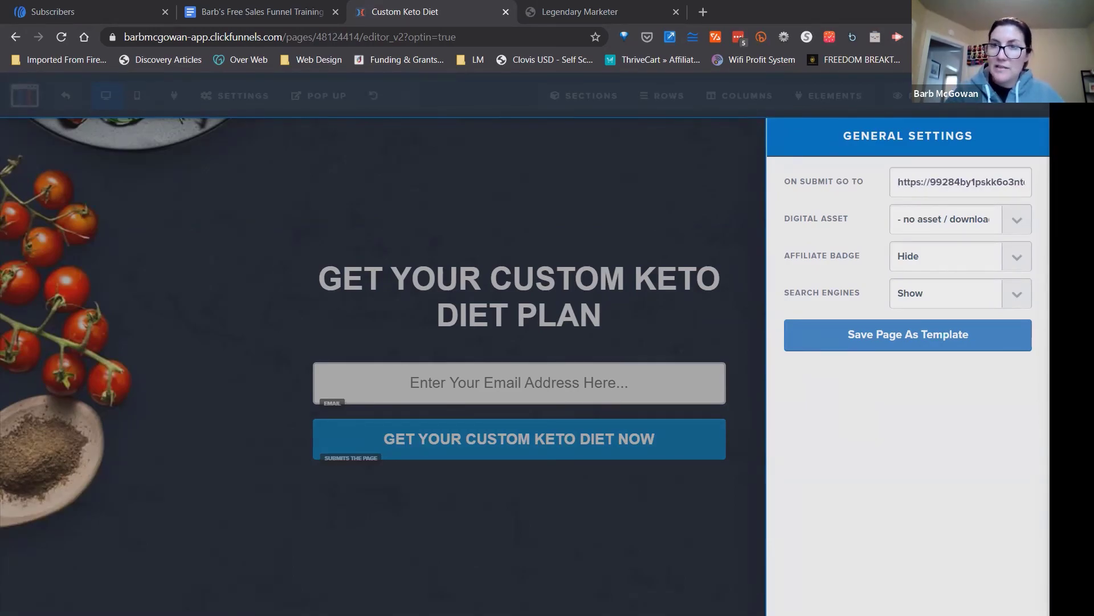
pyautogui.doubleClick(911, 184)
pyautogui.click(912, 184)
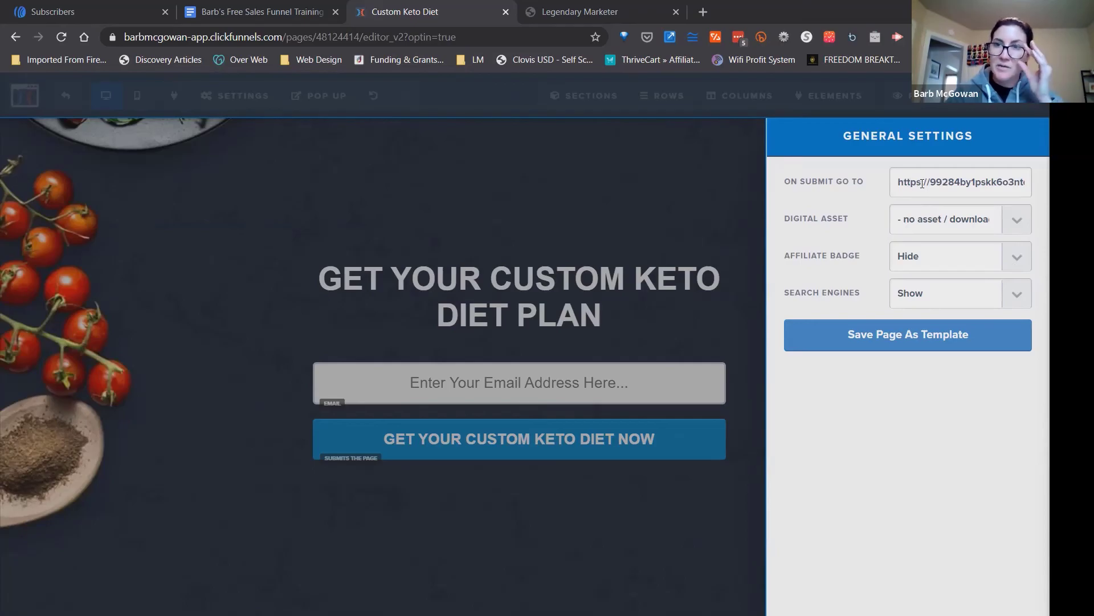
pyautogui.moveTo(942, 183); pyautogui.dragTo(1023, 181)
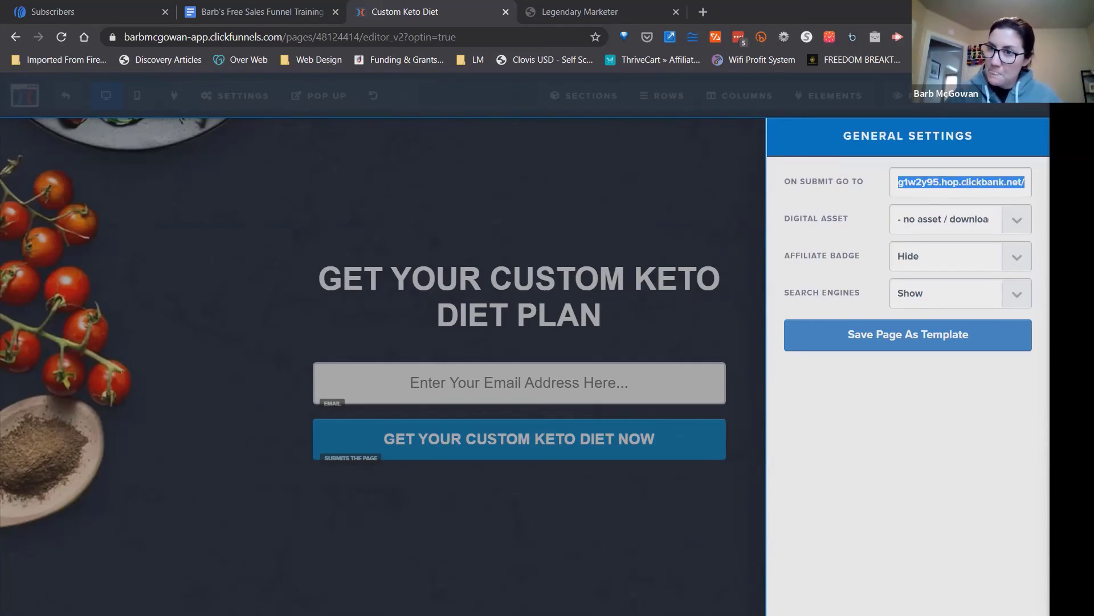
pyautogui.click(1013, 176)
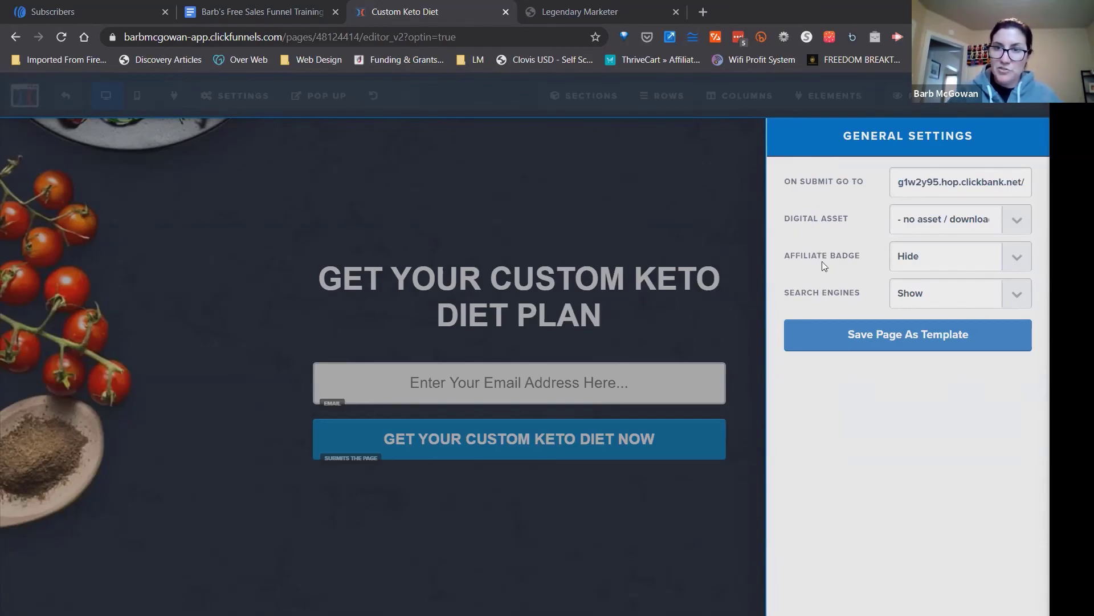
pyautogui.click(791, 249)
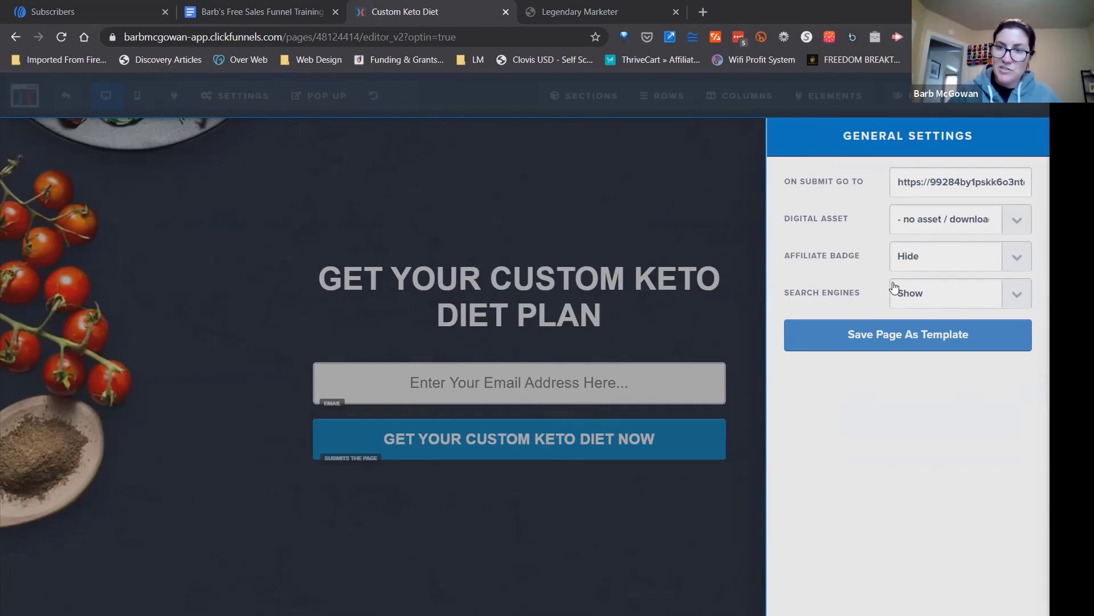
pyautogui.click(720, 177)
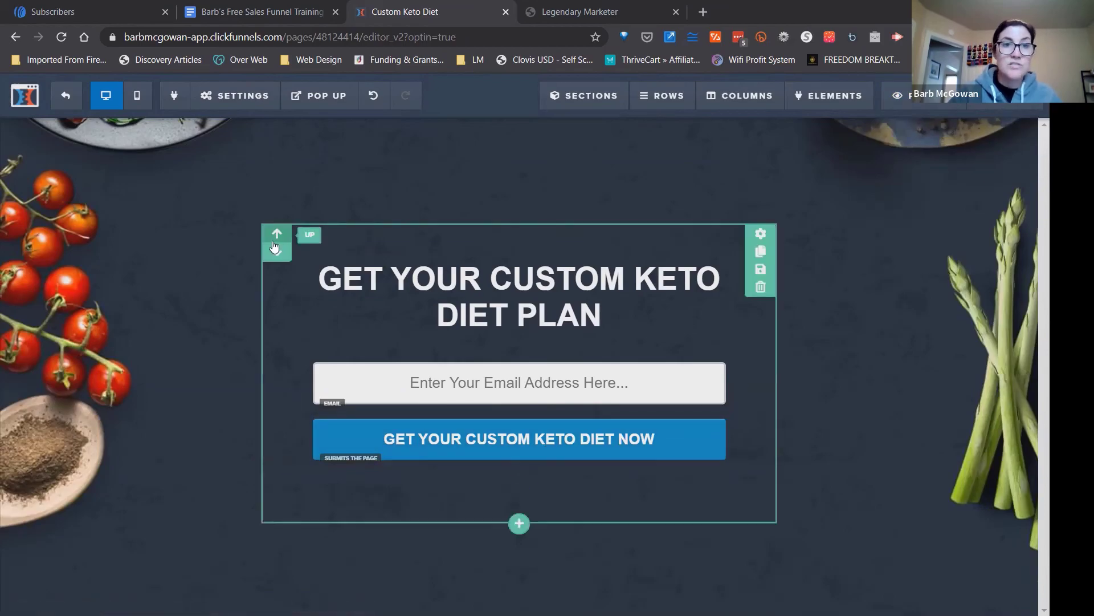
pyautogui.click(66, 94)
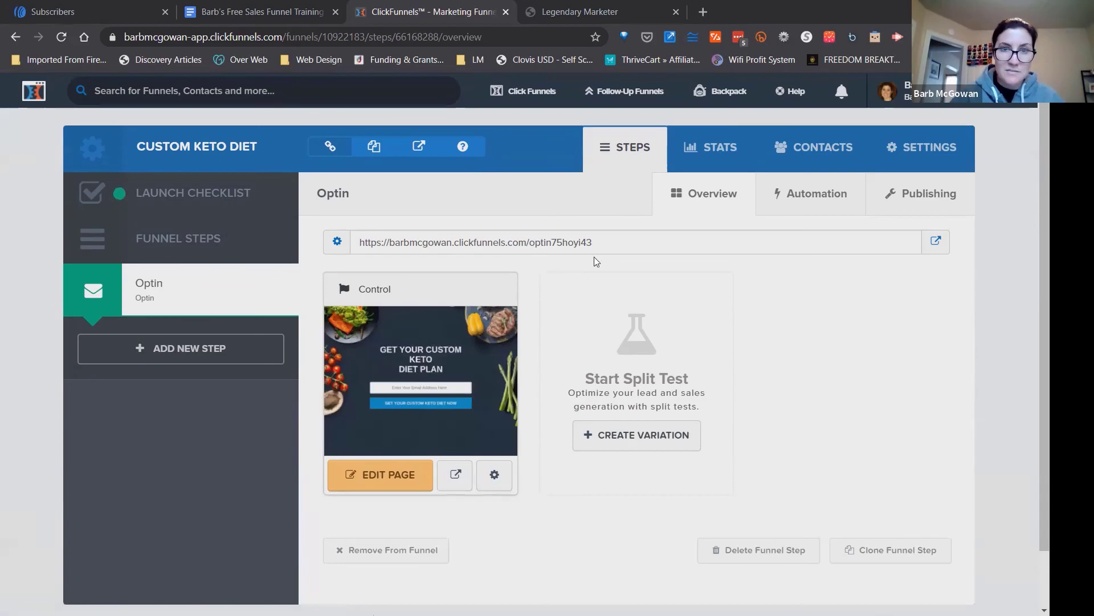
# Copy the Optin step's page URL and load the live optin page in a new tab.
pyautogui.moveTo(599, 245); pyautogui.dragTo(355, 242)
pyautogui.hotkey('ctrl', 'c')
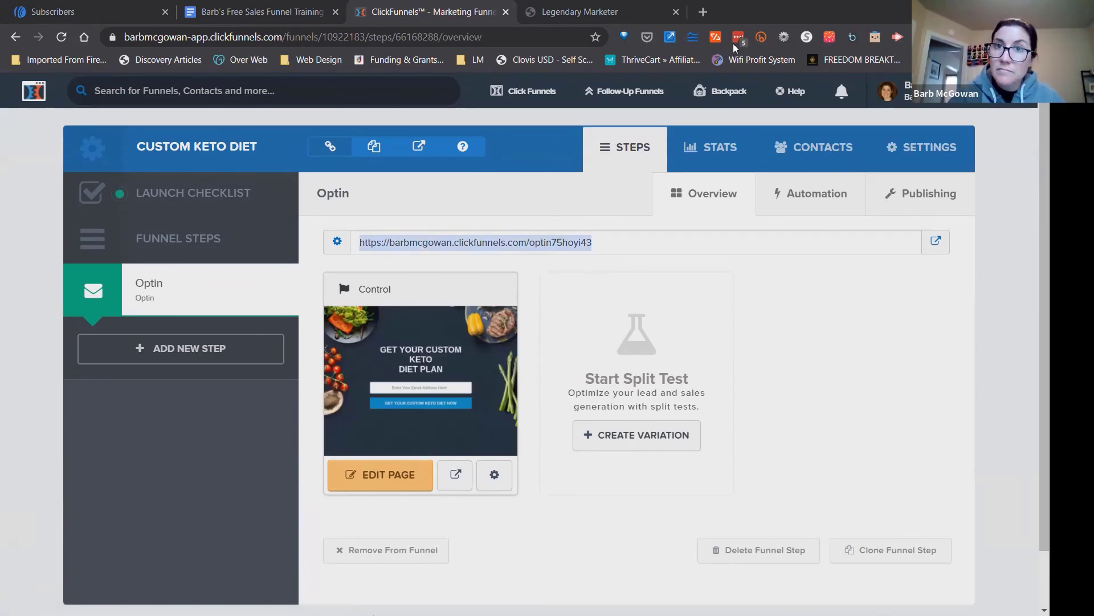
pyautogui.hotkey('ctrl', 't')
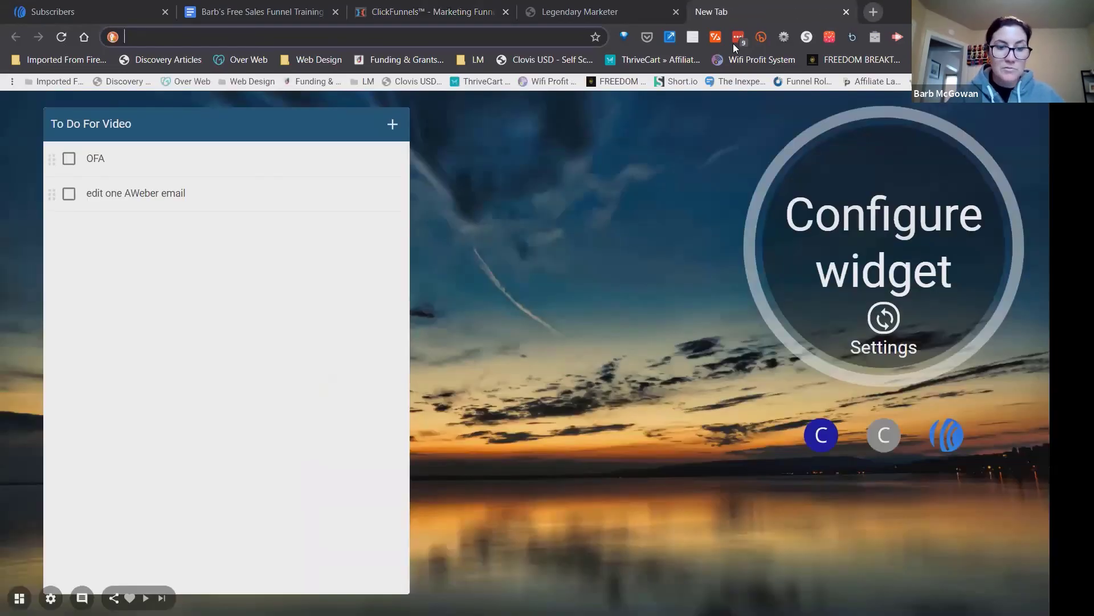
pyautogui.hotkey('ctrl', 'v')
pyautogui.press('Return')
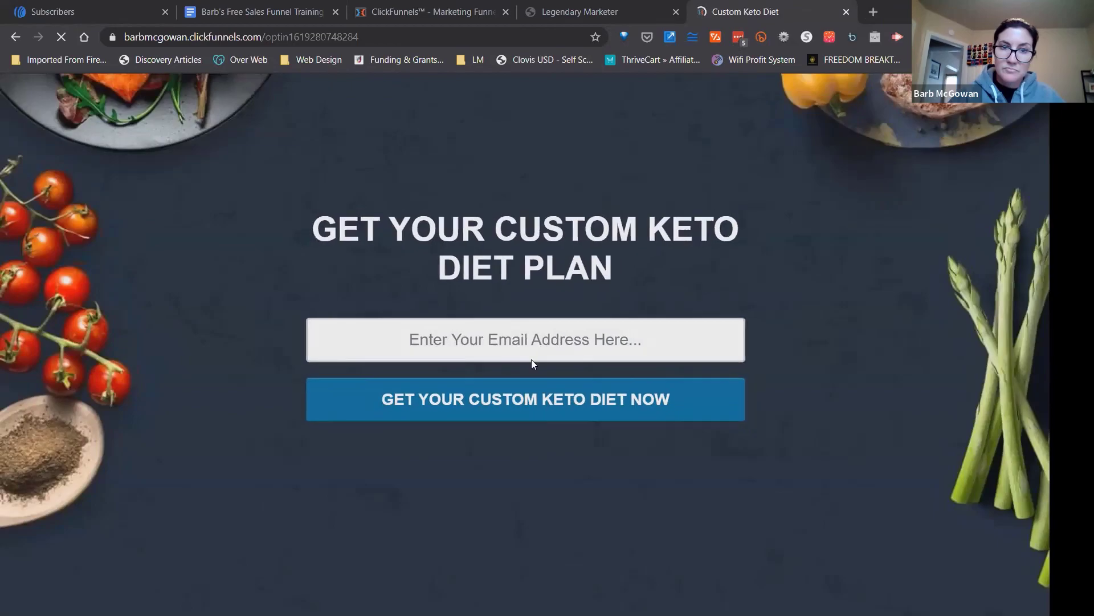
# Replace the prefilled address on the live optin form with a different test e-mail address and submit it.
pyautogui.click(626, 339)
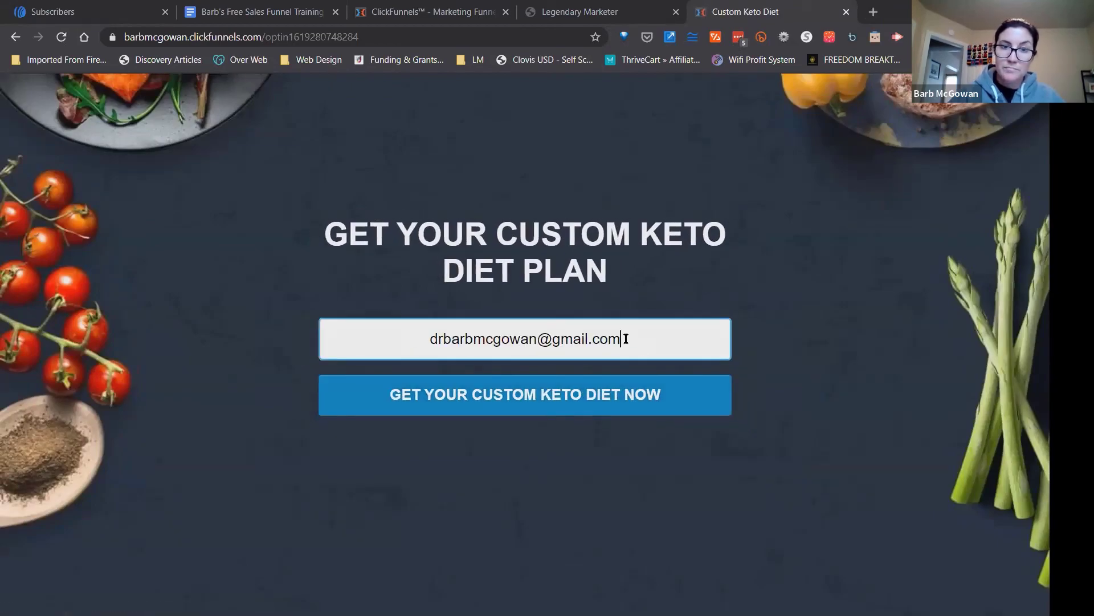
pyautogui.moveTo(626, 339); pyautogui.dragTo(420, 340)
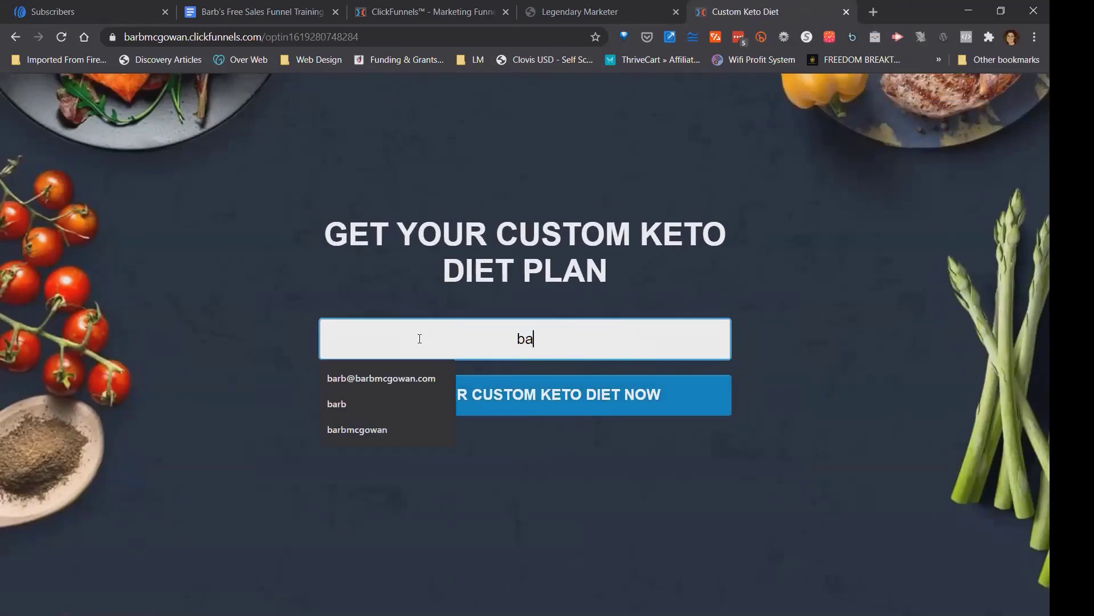
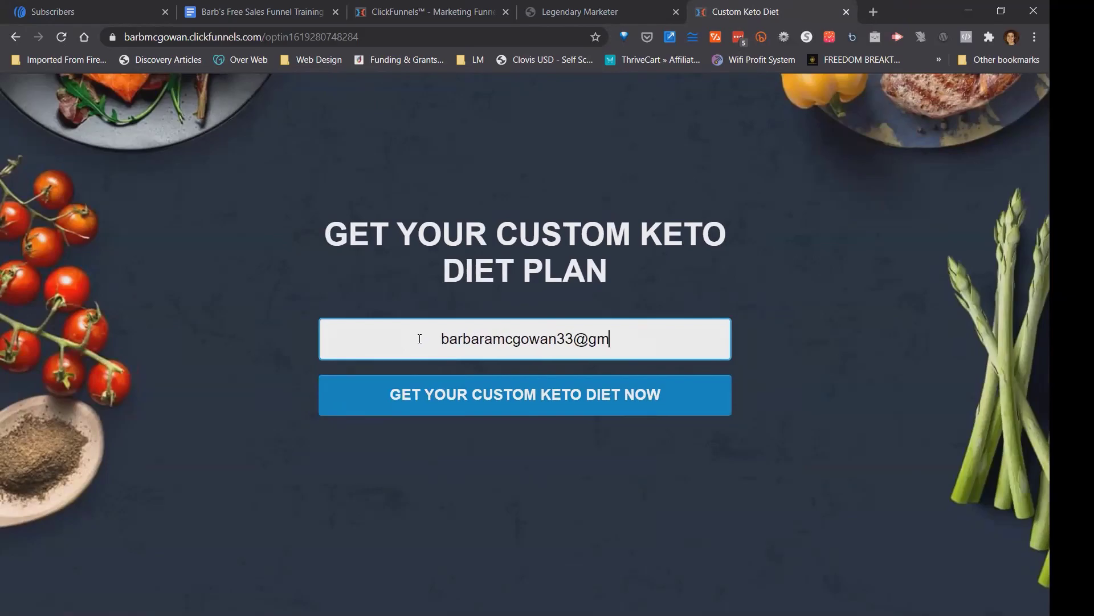
pyautogui.click(462, 404)
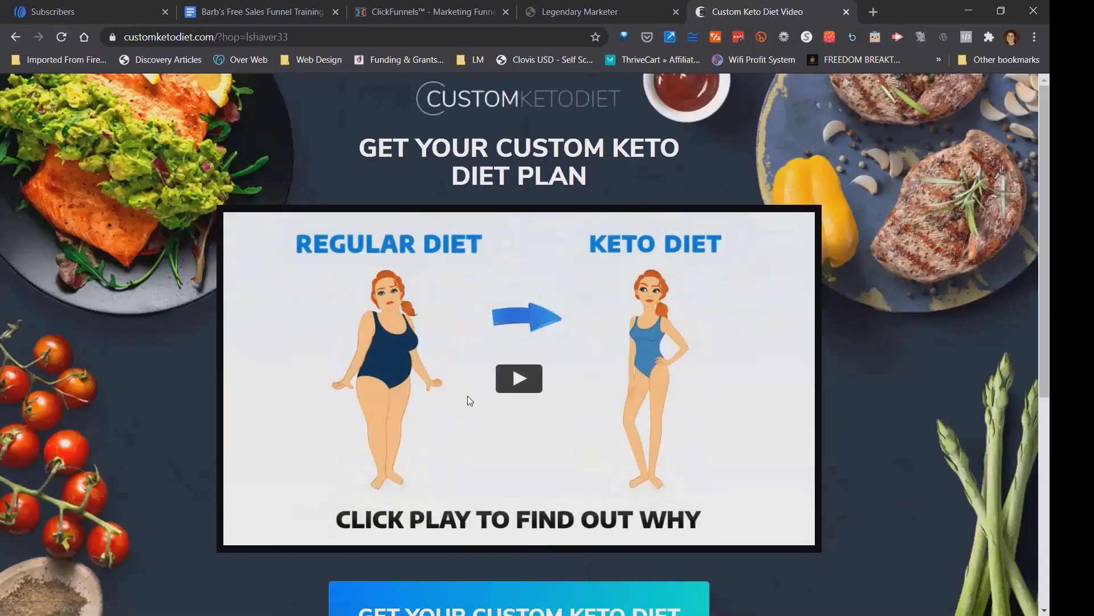
# Look over the Custom Keto Diet offer page reached through the optin form, then close its tab.
pyautogui.scroll(-5, 518, 342)
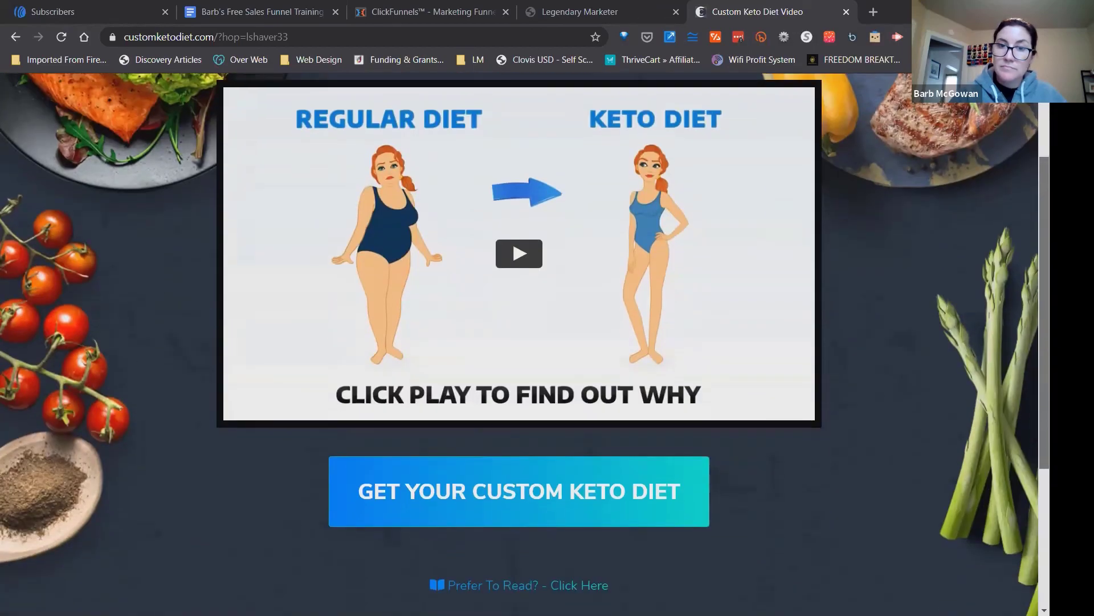
pyautogui.scroll(-1, 518, 342)
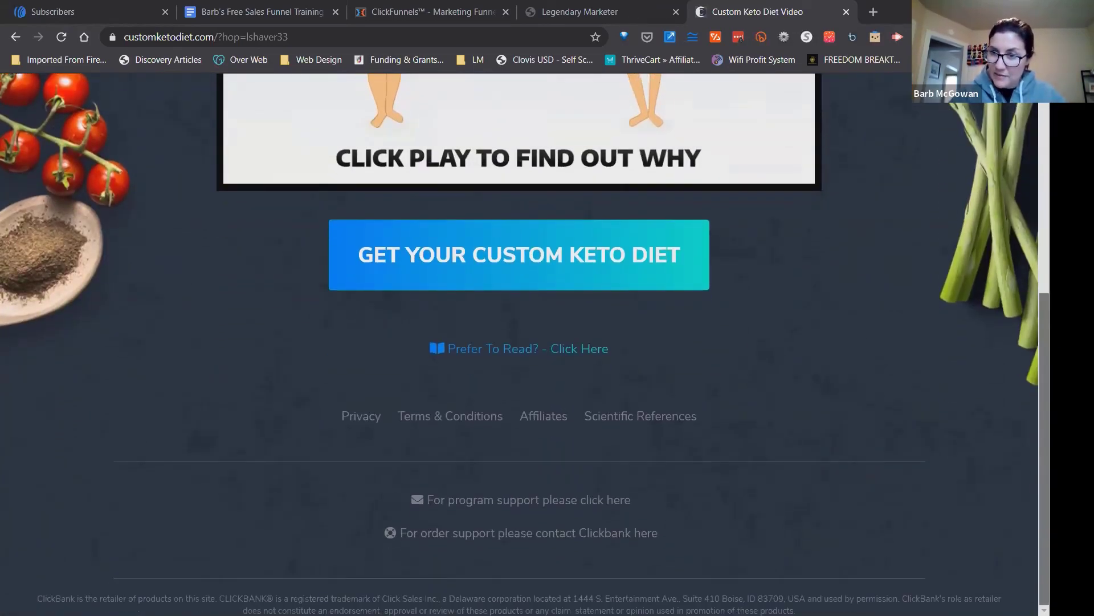
pyautogui.scroll(5, 519, 342)
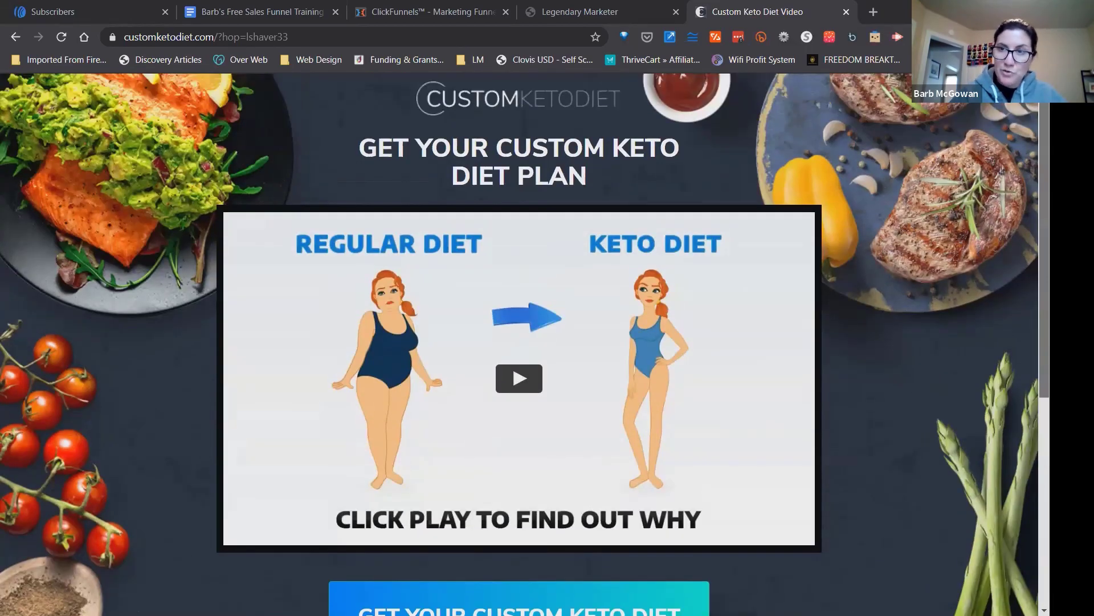
pyautogui.scroll(-4, 518, 342)
pyautogui.scroll(4, 518, 342)
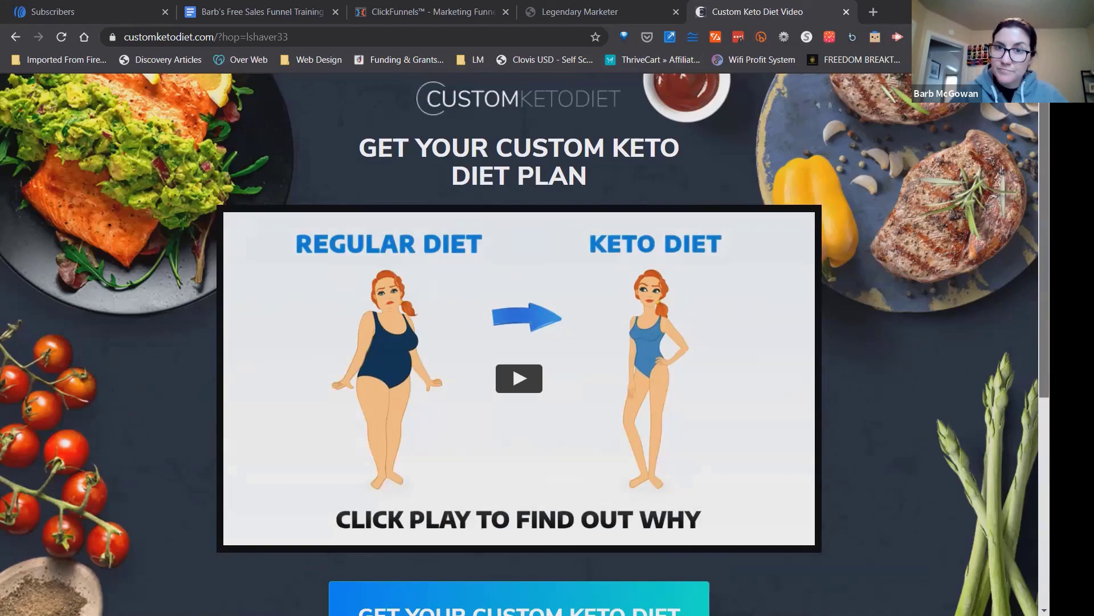
pyautogui.scroll(-4, 519, 342)
pyautogui.scroll(4, 519, 342)
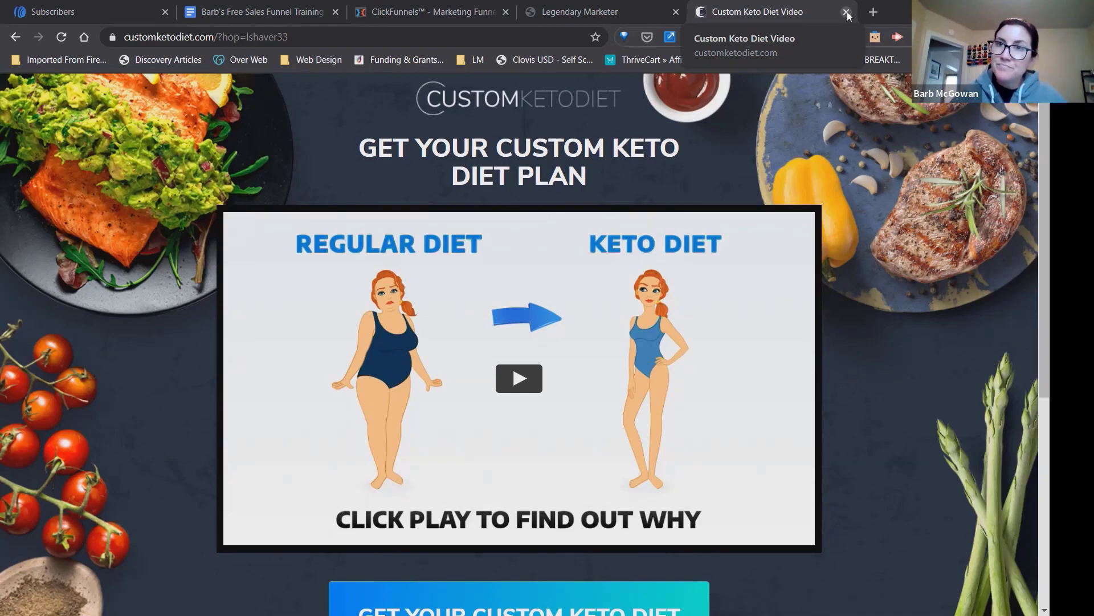
pyautogui.click(848, 12)
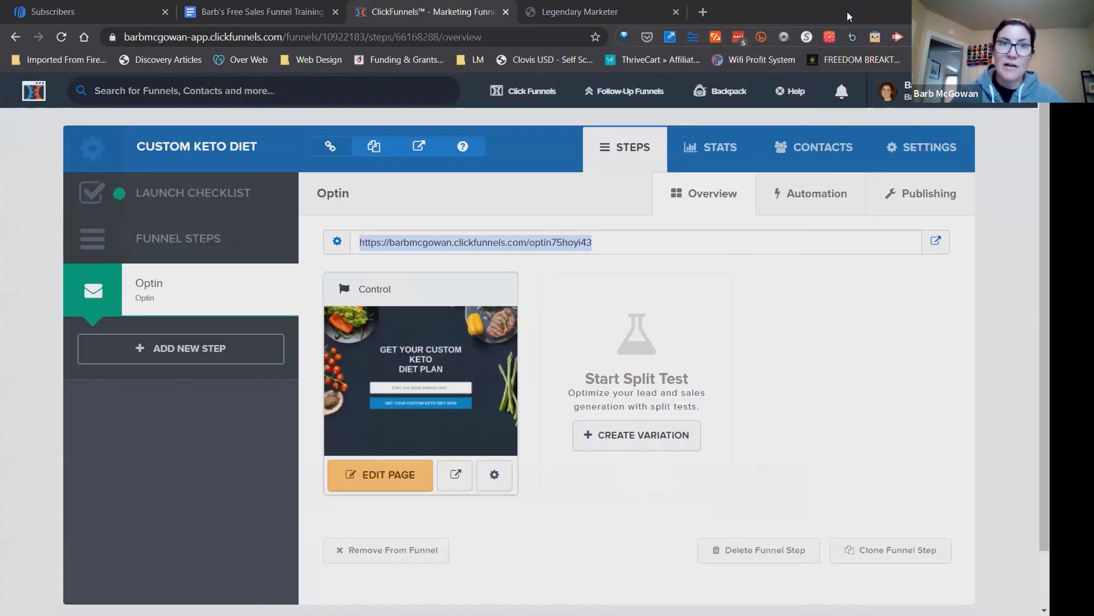
# Switch to AWeber, reload the Custom Keto Diet list's subscribers and check for the newly submitted test e-mail address.
pyautogui.click(87, 12)
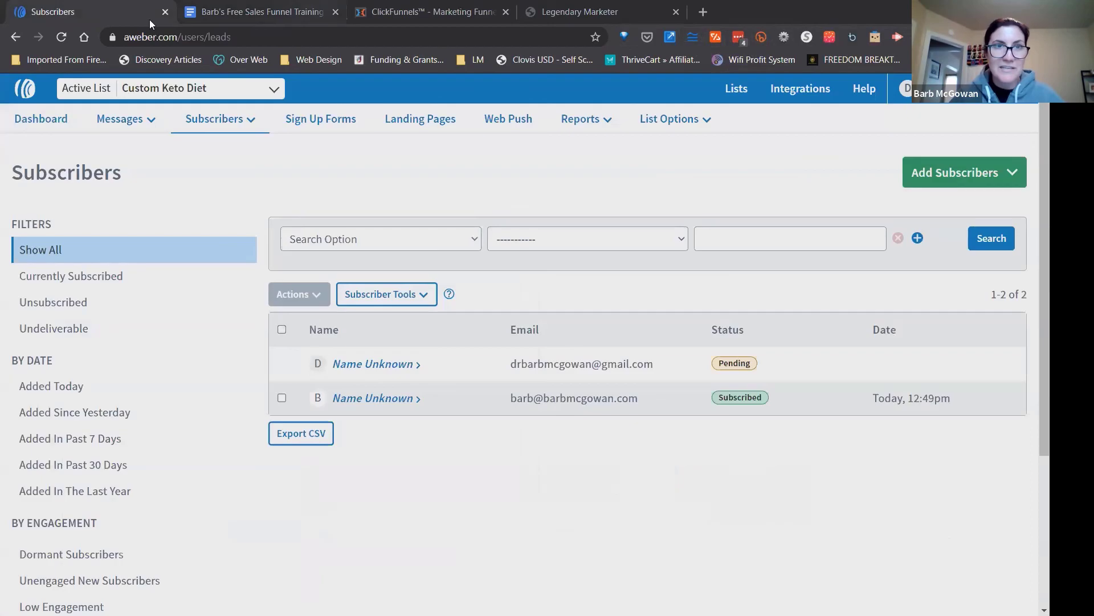
pyautogui.click(302, 35)
pyautogui.press('Return')
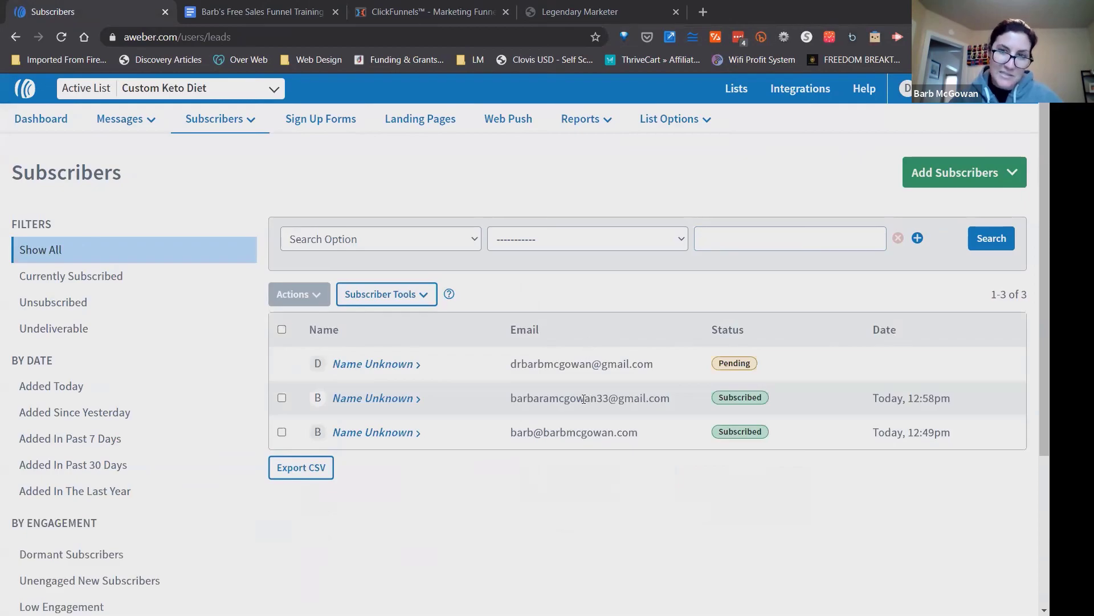
pyautogui.doubleClick(584, 398)
pyautogui.click(584, 398)
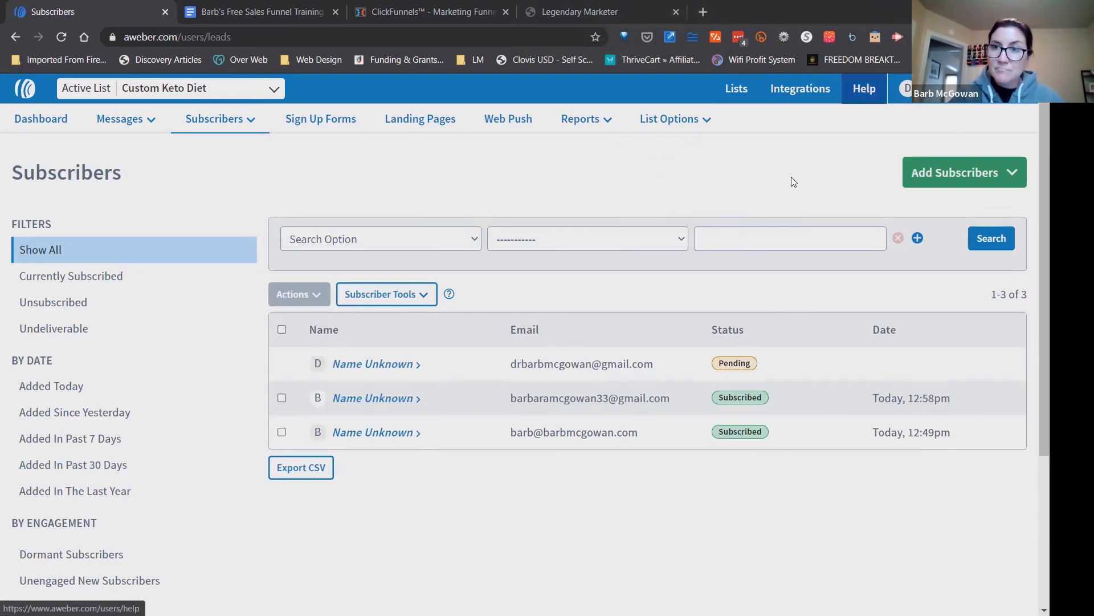
pyautogui.scroll(-4, 918, 226)
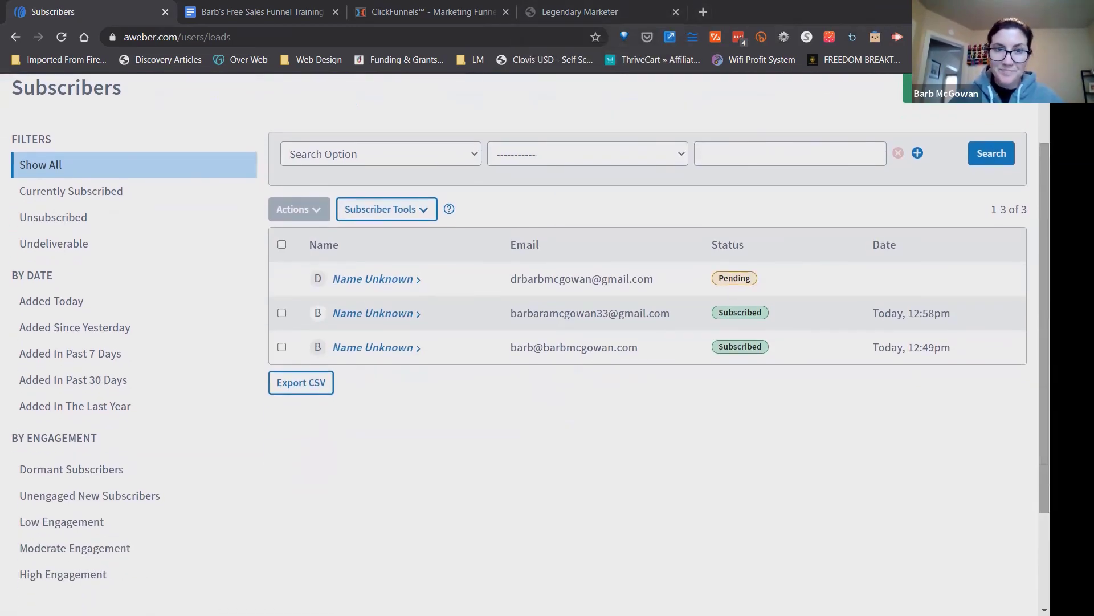
pyautogui.scroll(4, 525, 313)
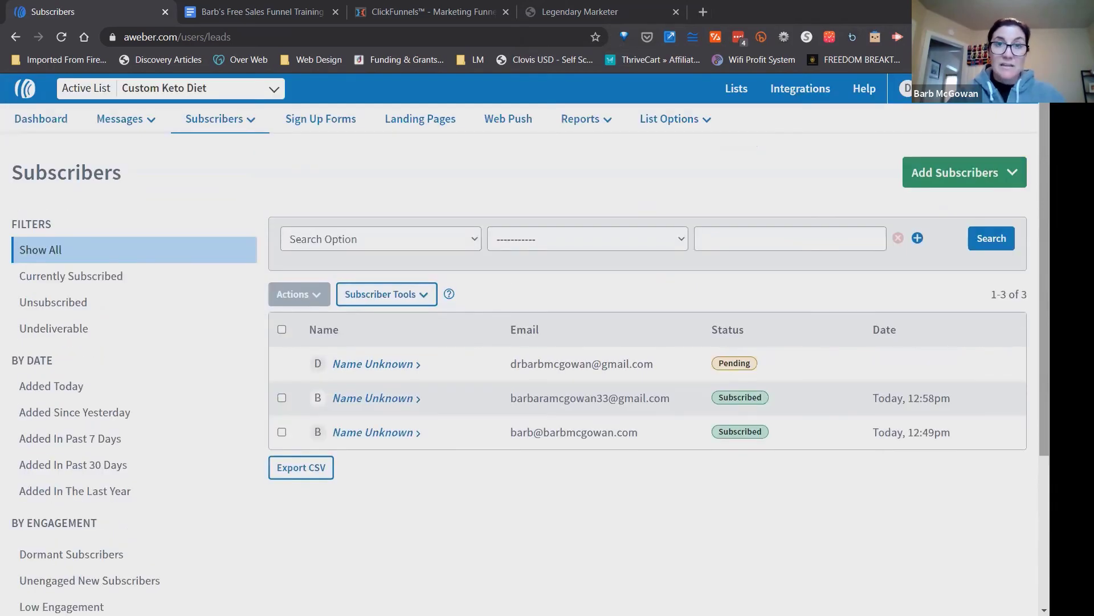